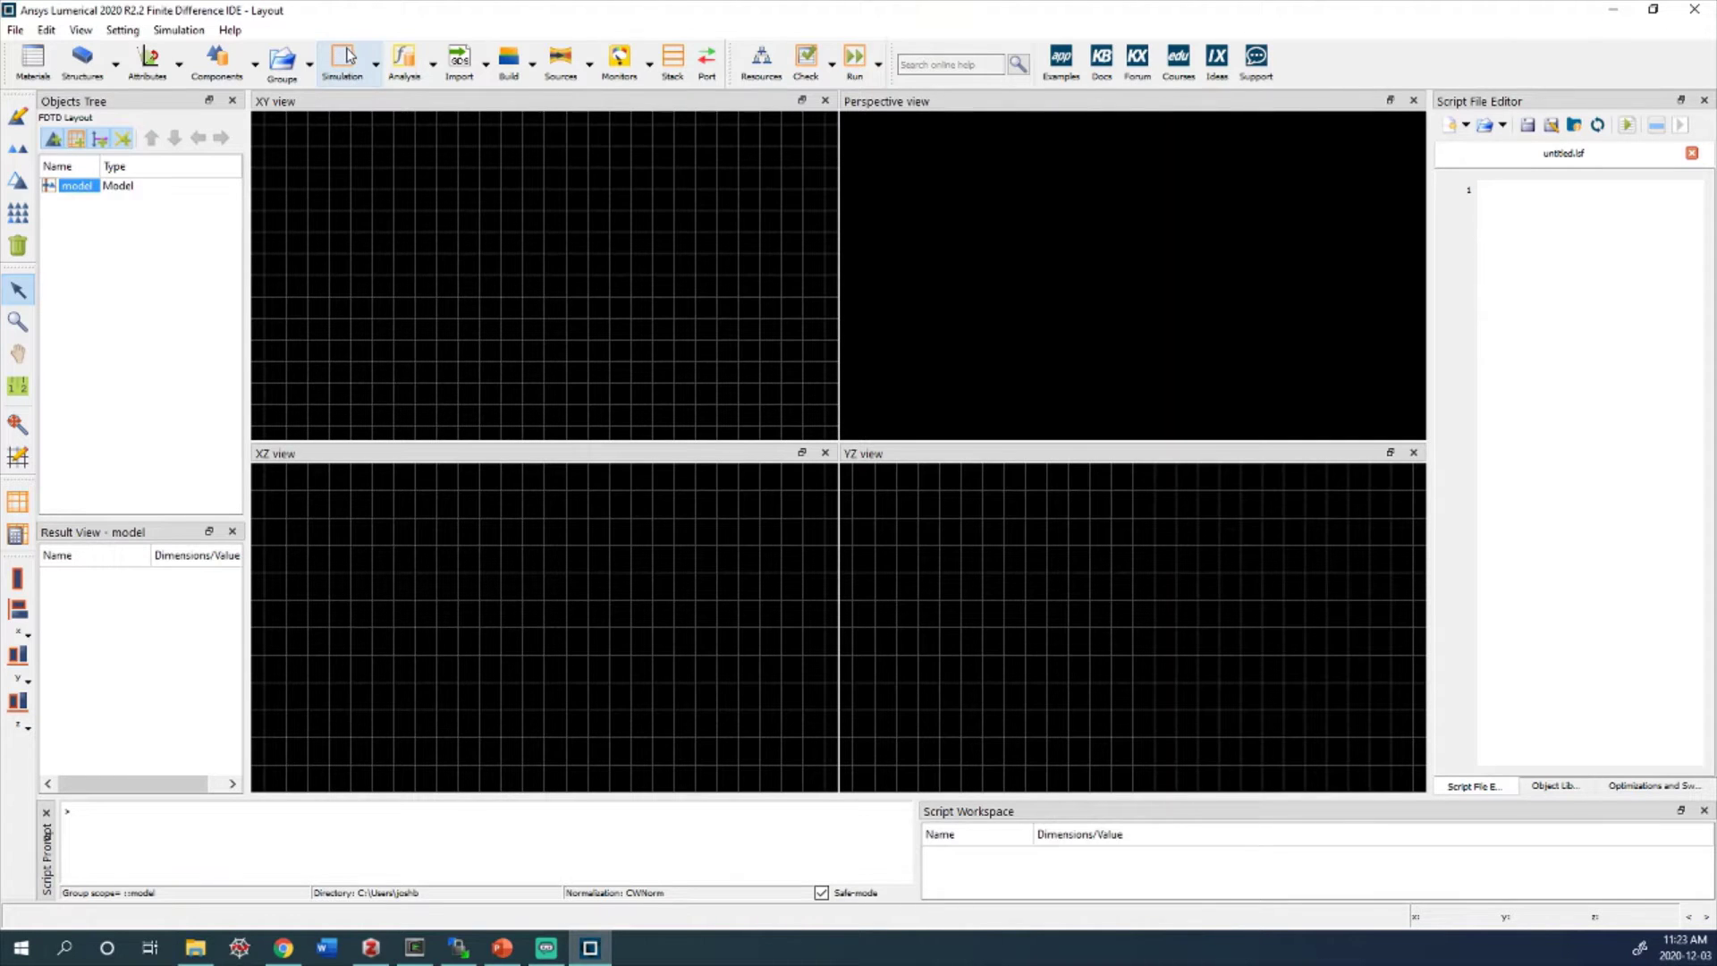
# Add an FDTD simulation region to the model and open its properties for editing
pyautogui.click(347, 55)
pyautogui.rightClick(89, 202)
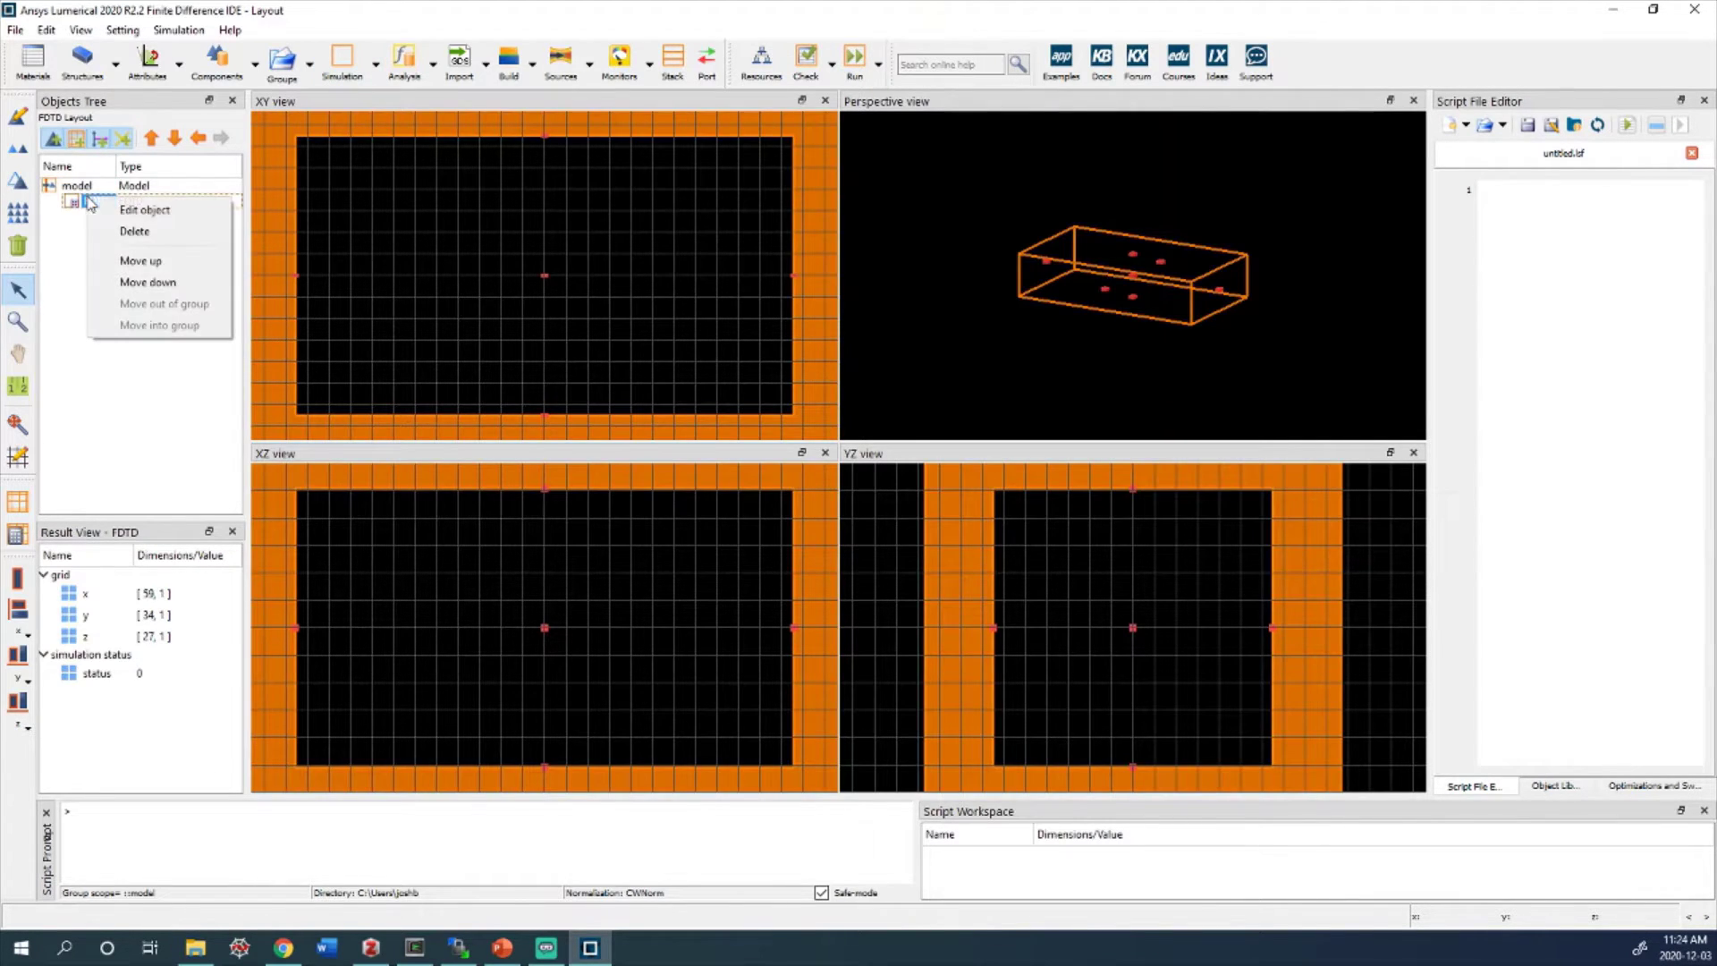
pyautogui.click(149, 213)
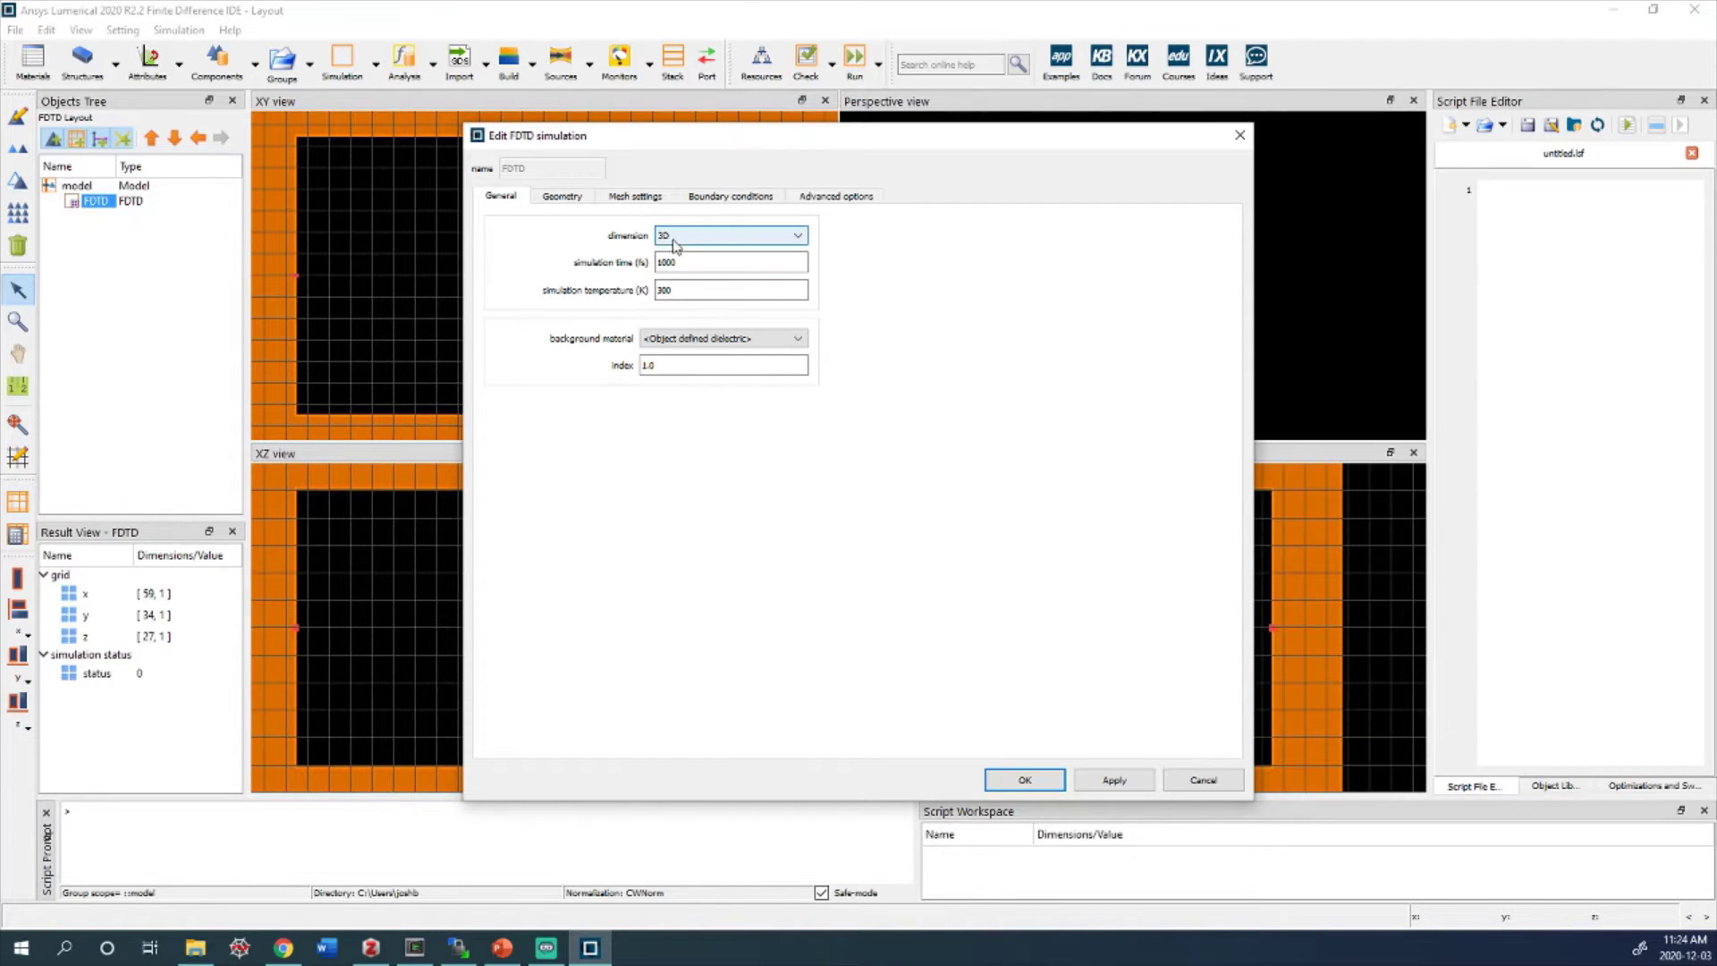
# Examine the simulation region's general settings: dimension choices, simulation time, refractive index and available background materials
pyautogui.click(668, 236)
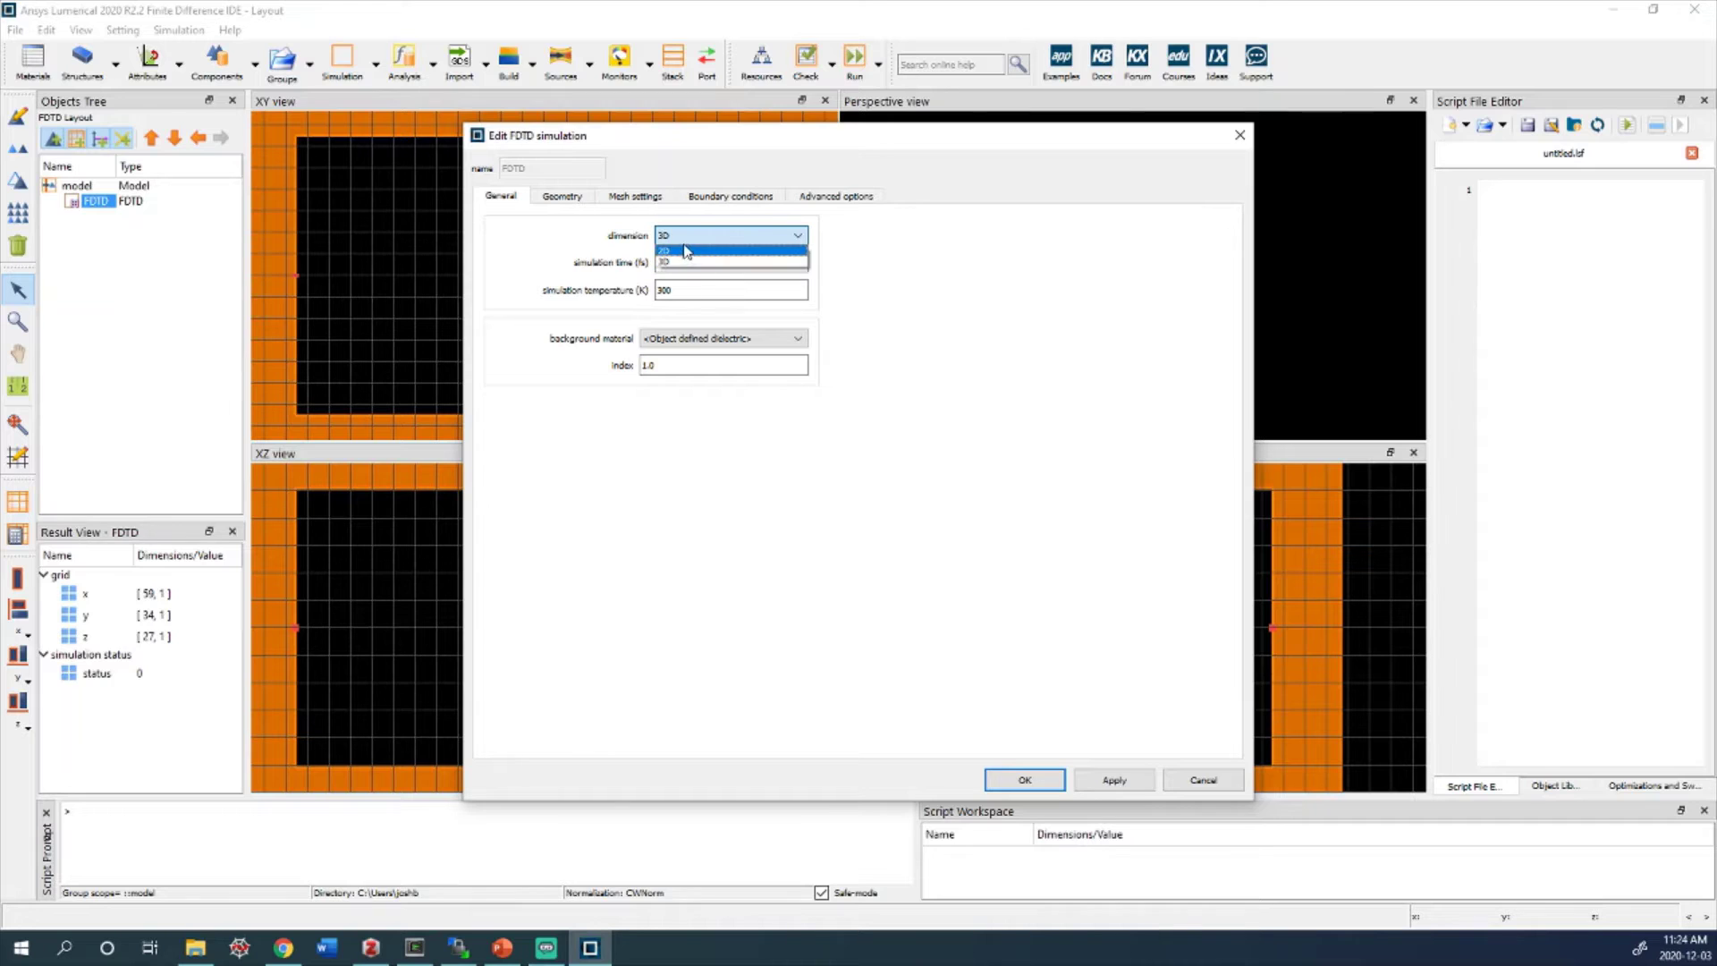
pyautogui.click(927, 226)
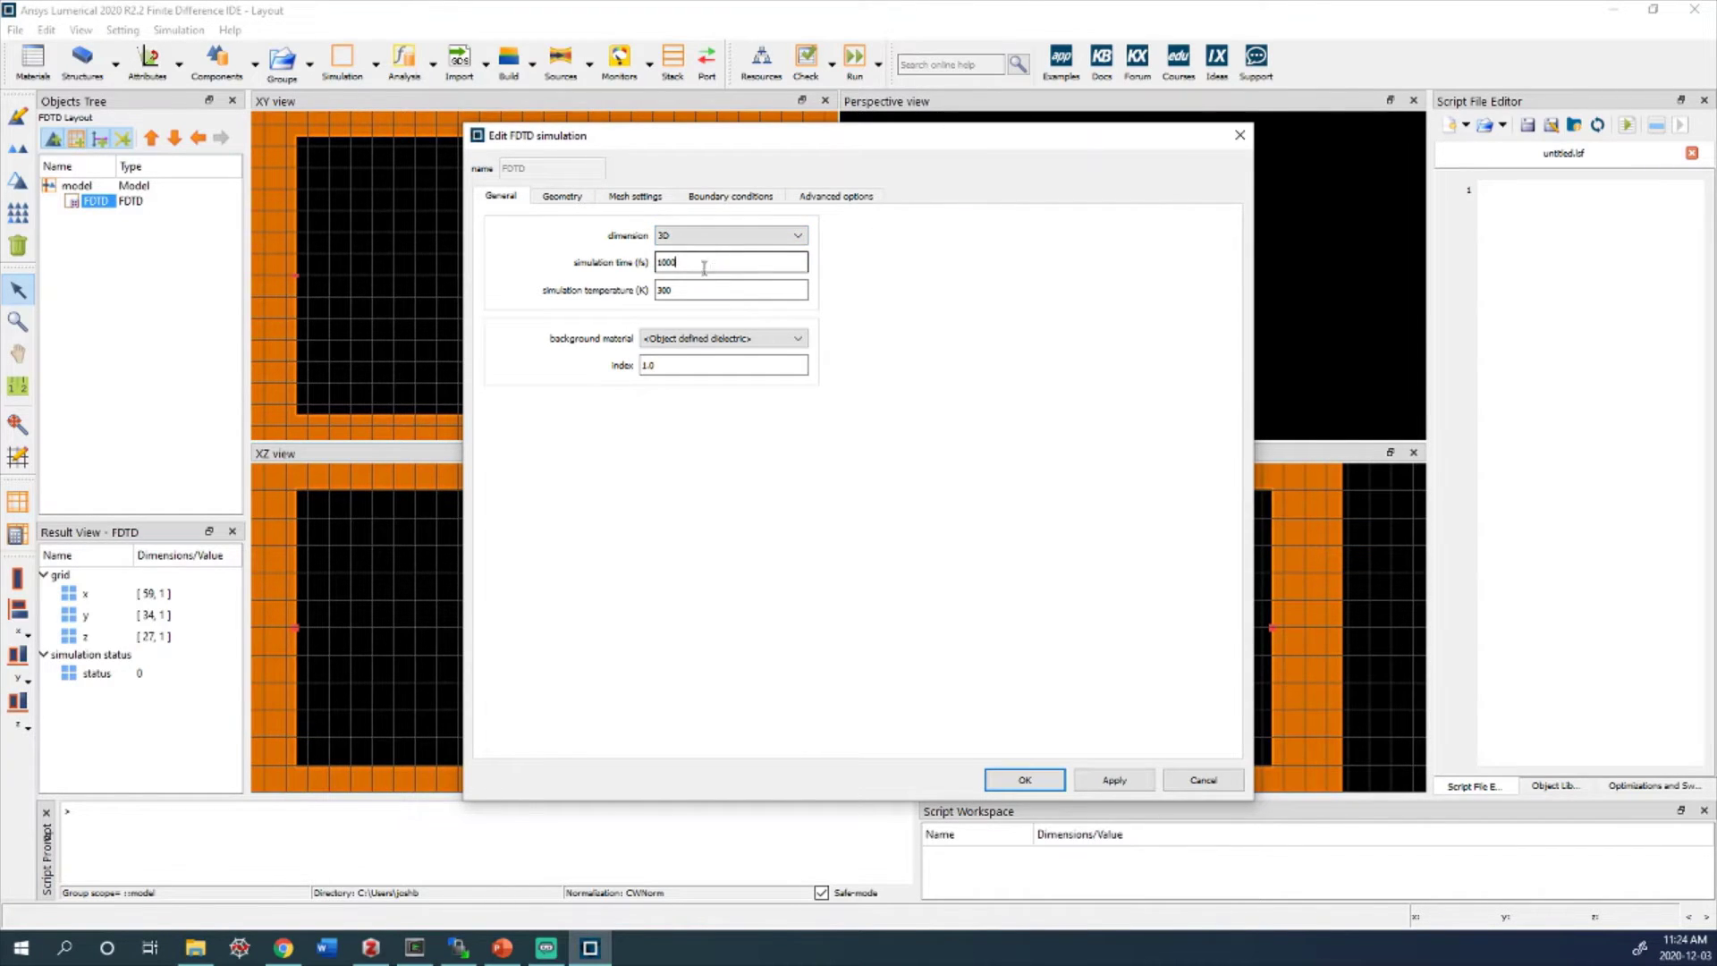
pyautogui.click(667, 268)
pyautogui.click(668, 369)
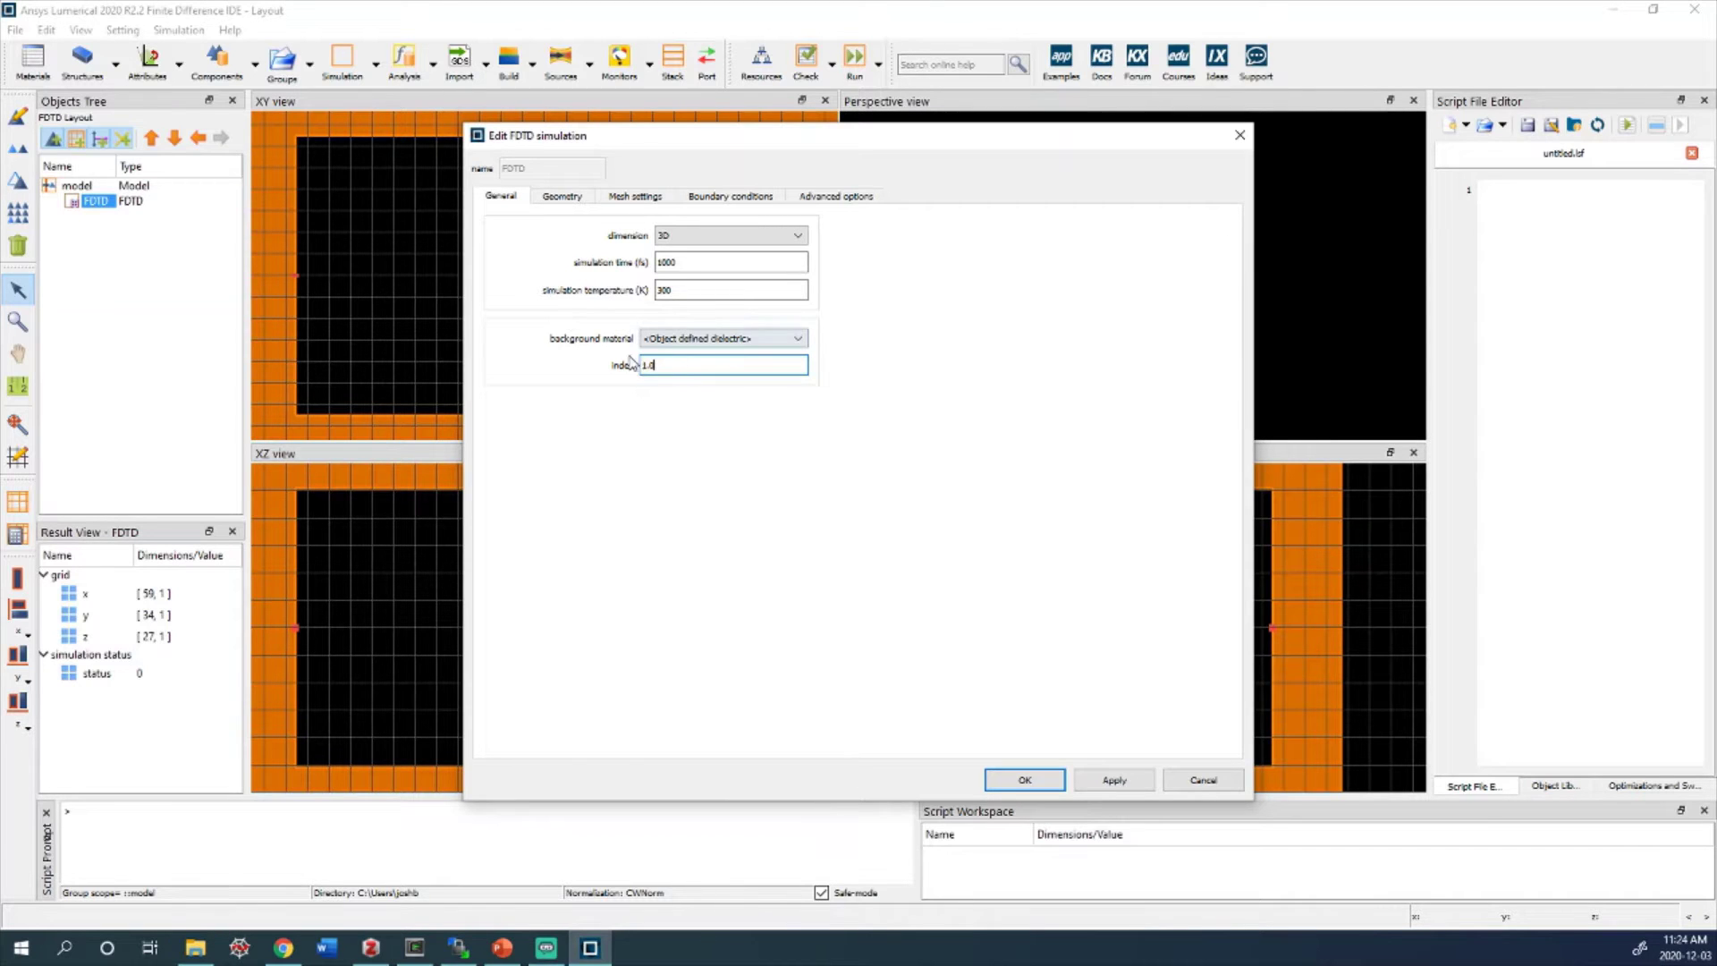
pyautogui.click(720, 338)
pyautogui.scroll(-2, 715, 371)
pyautogui.scroll(-10, 713, 377)
pyautogui.scroll(12, 729, 433)
pyautogui.scroll(2, 713, 379)
pyautogui.click(602, 486)
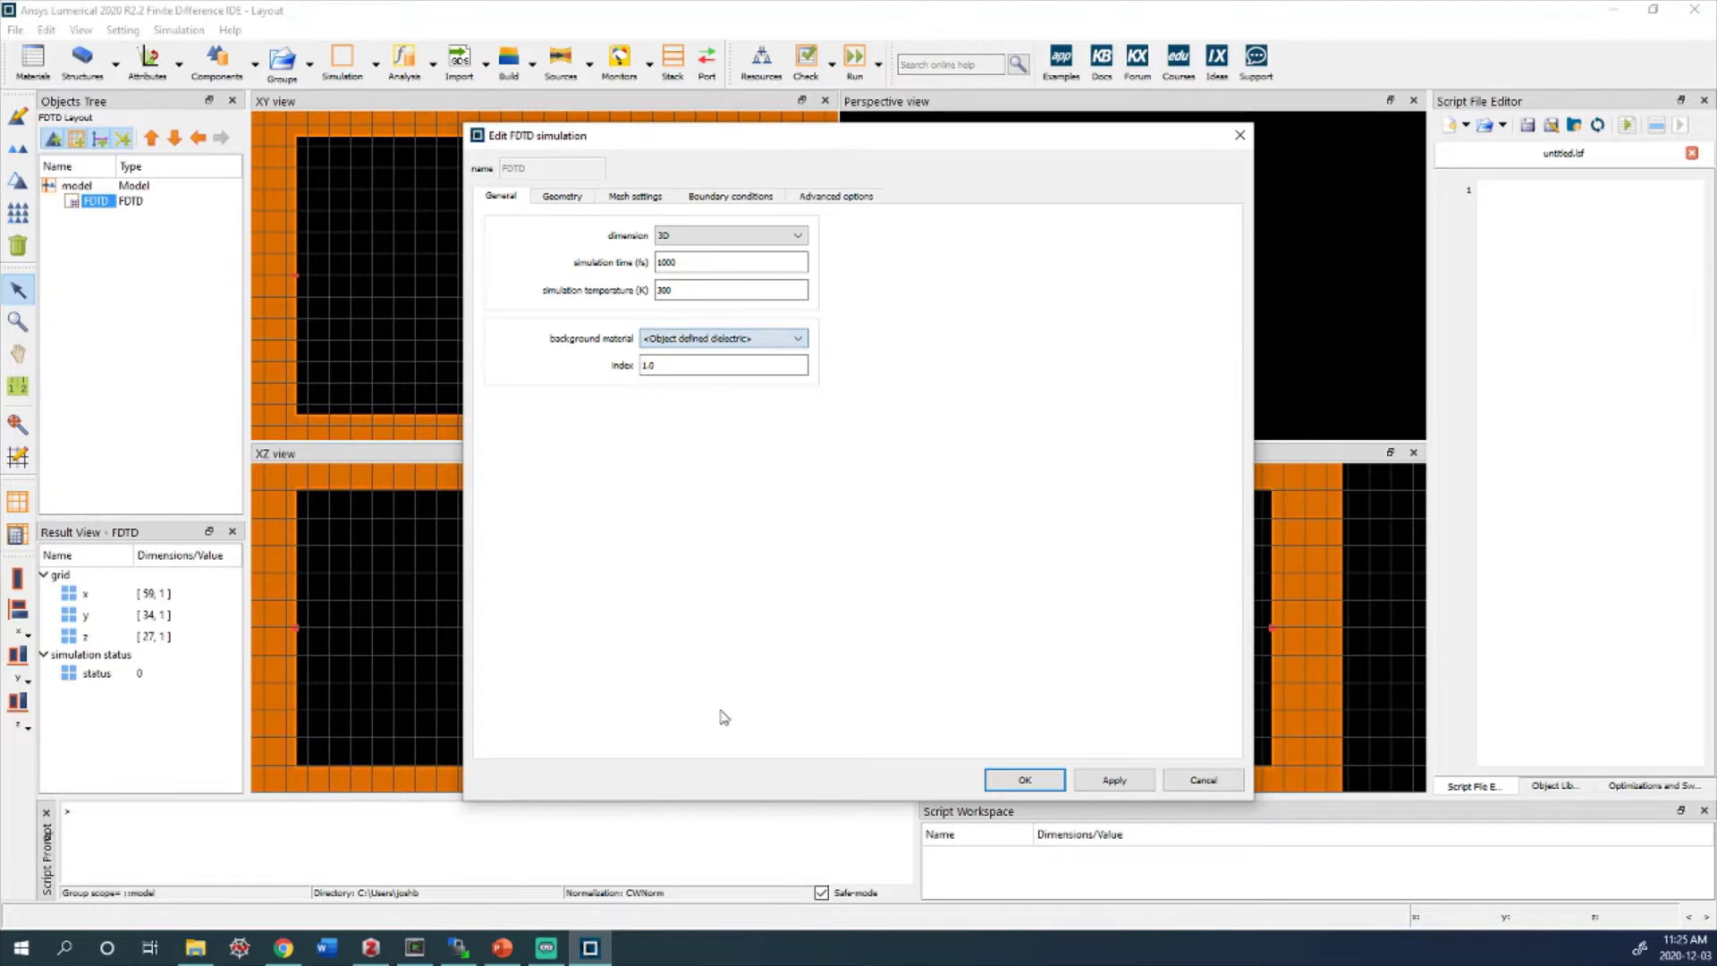
# Set the simulation region's x, y and z spans to 200 nm each and accept the geometry
pyautogui.click(549, 196)
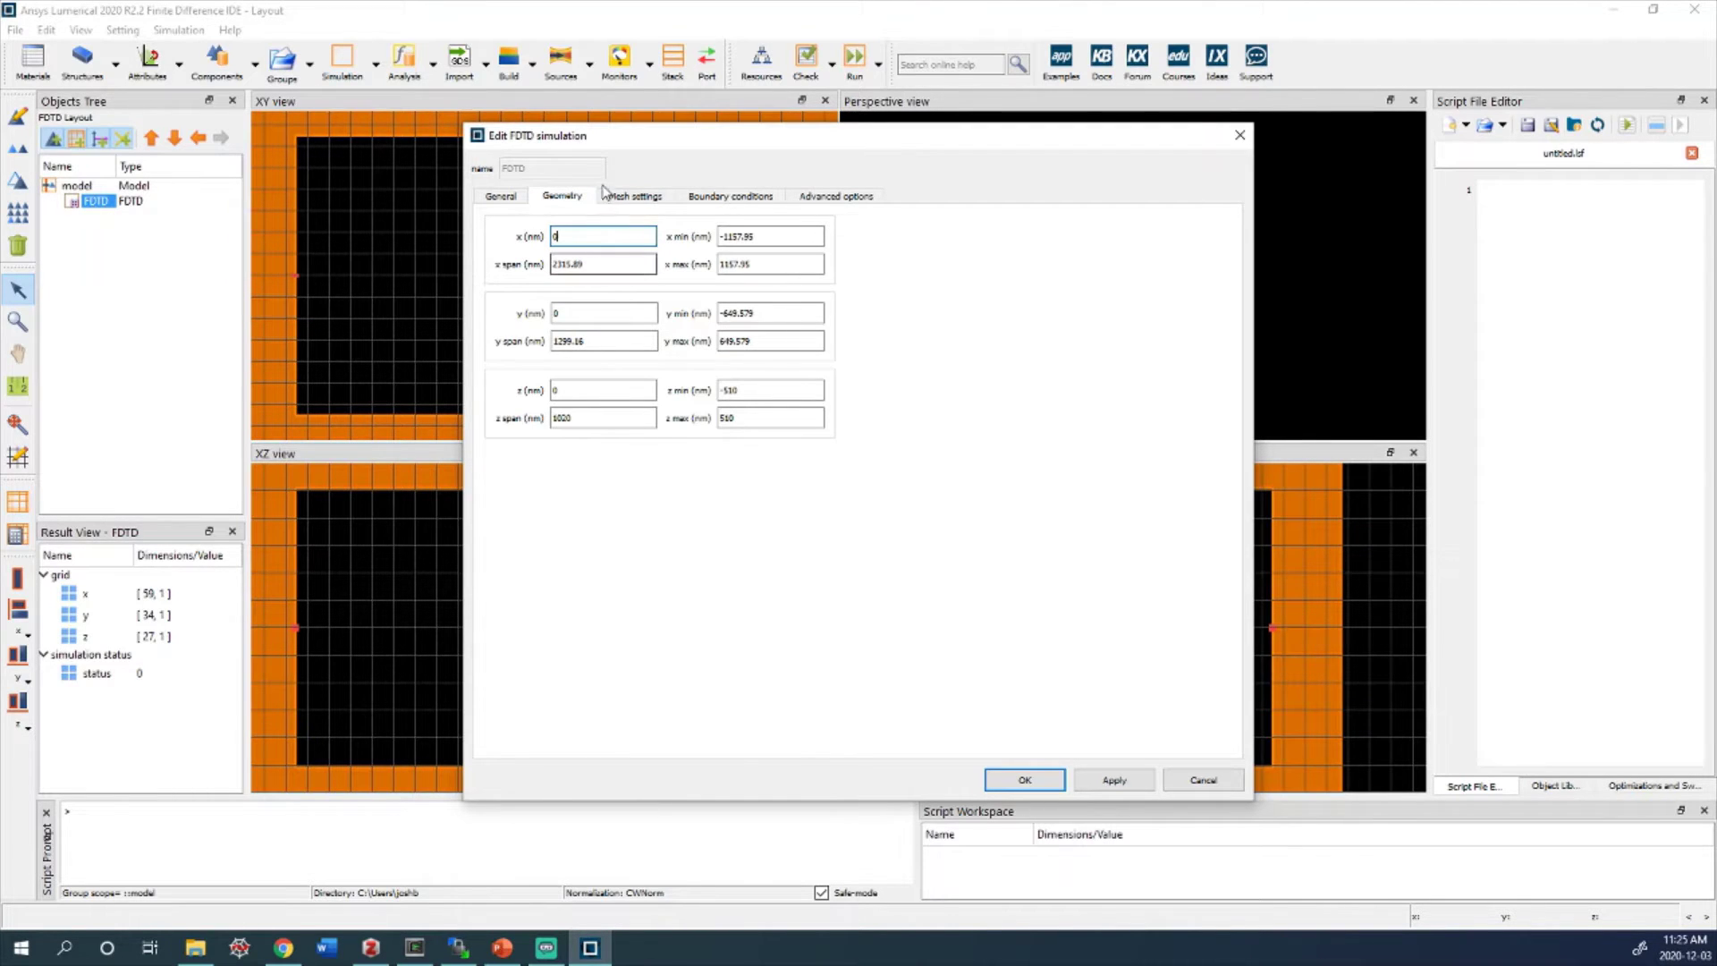
pyautogui.doubleClick(564, 260)
pyautogui.tripleClick(592, 256)
pyautogui.write('200')
pyautogui.tripleClick(614, 338)
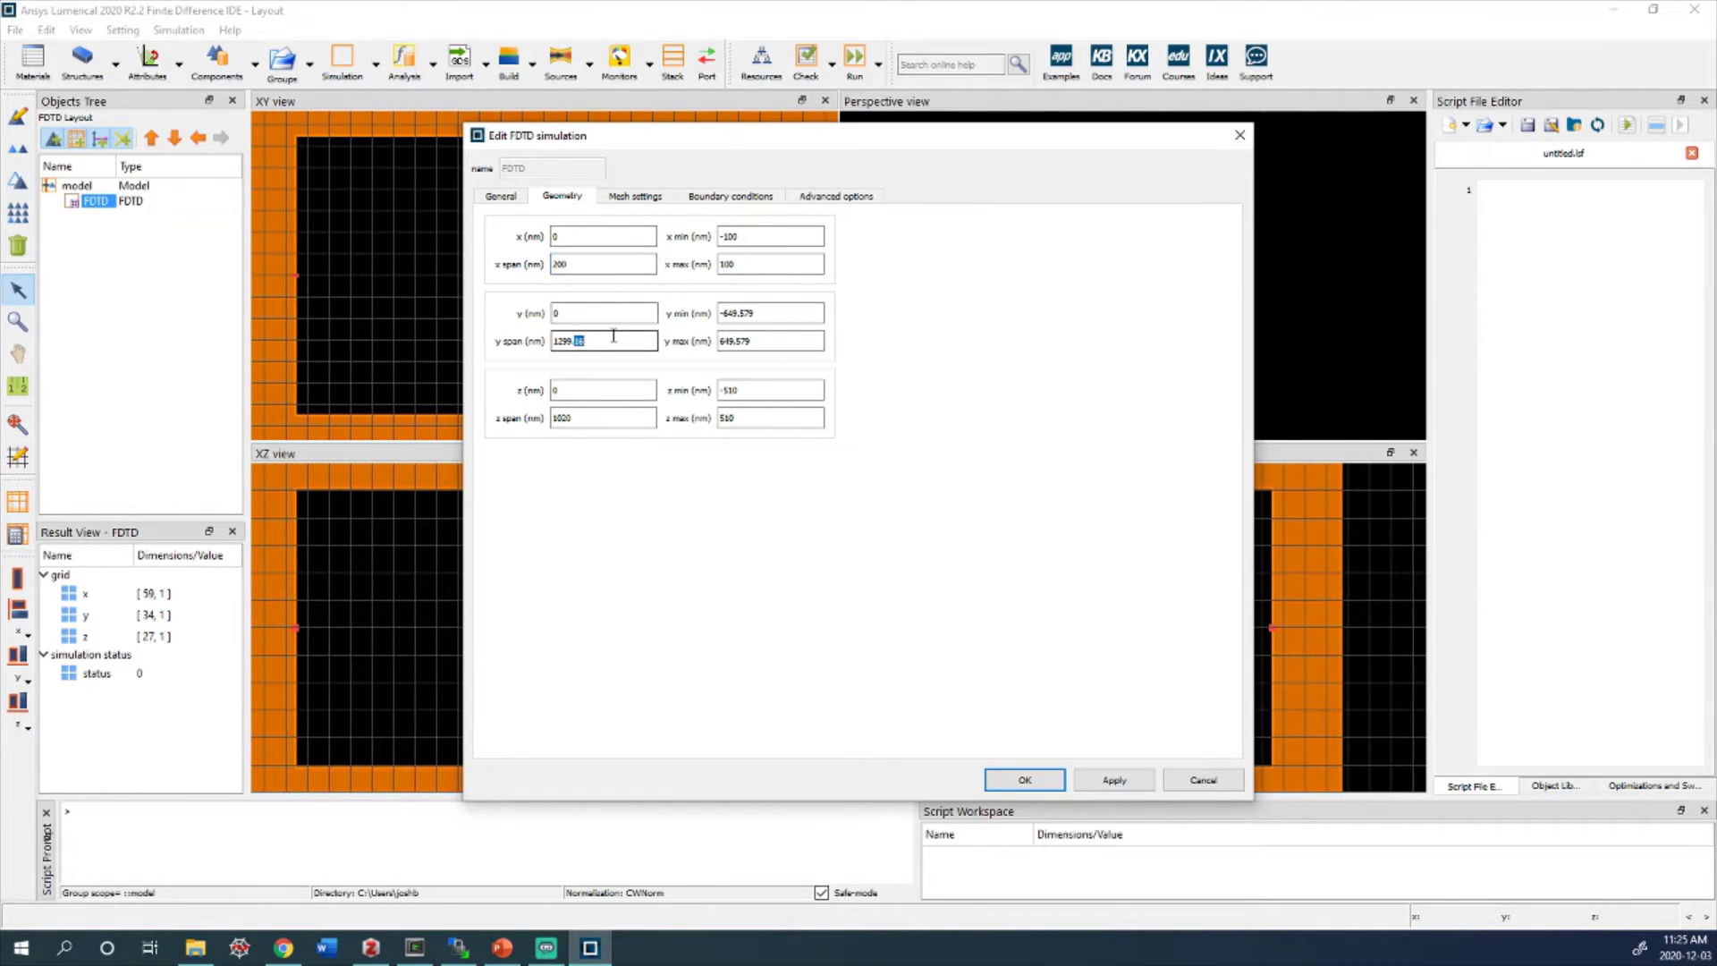
pyautogui.write('200')
pyautogui.click(605, 424)
pyautogui.write('2')
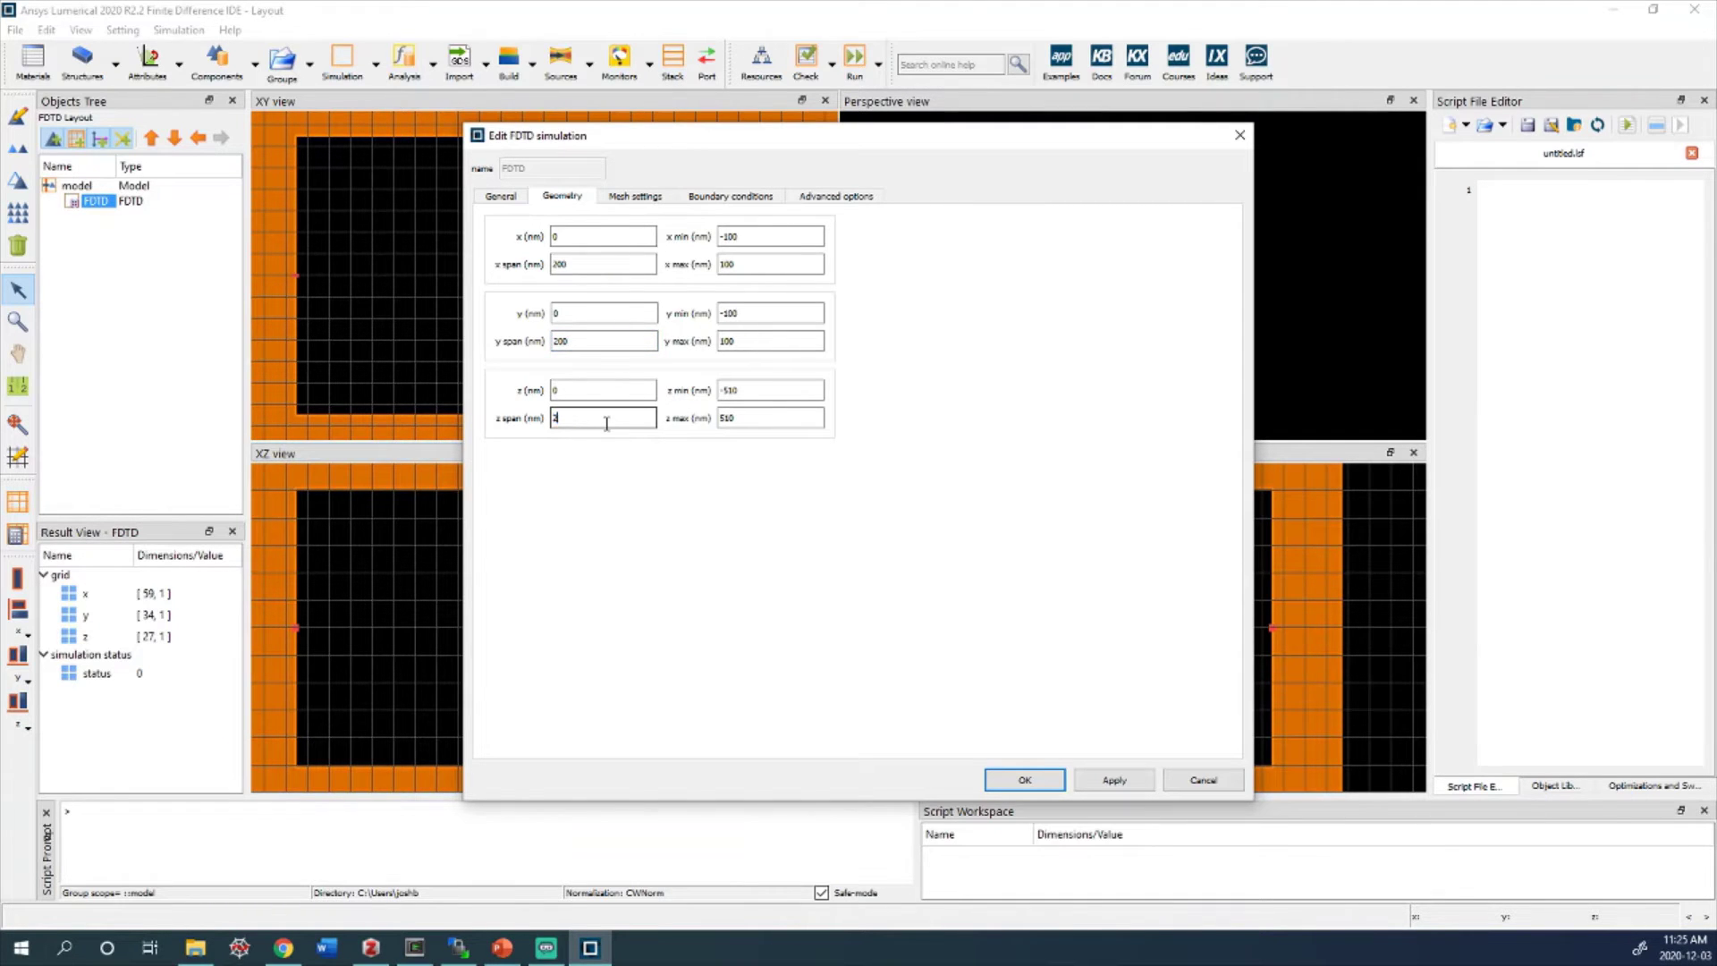
pyautogui.write('00')
pyautogui.press('Return')
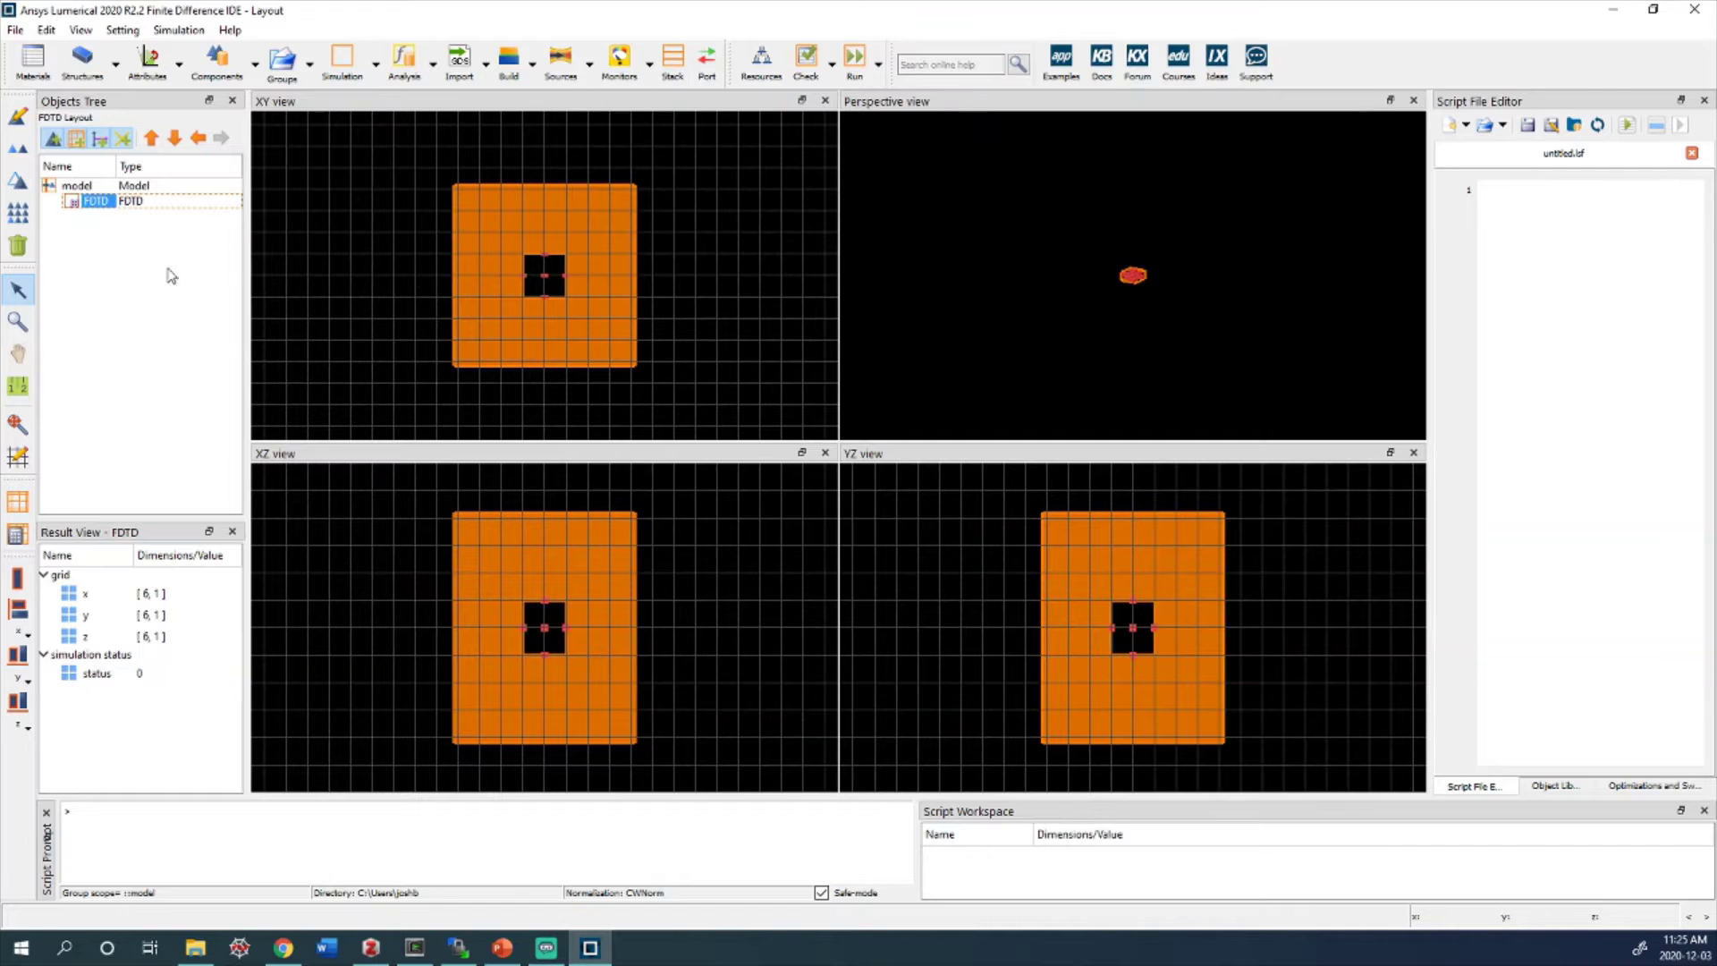
# Reopen the FDTD region's properties, check its geometry limits, and set the mesh type to uniform
pyautogui.rightClick(106, 200)
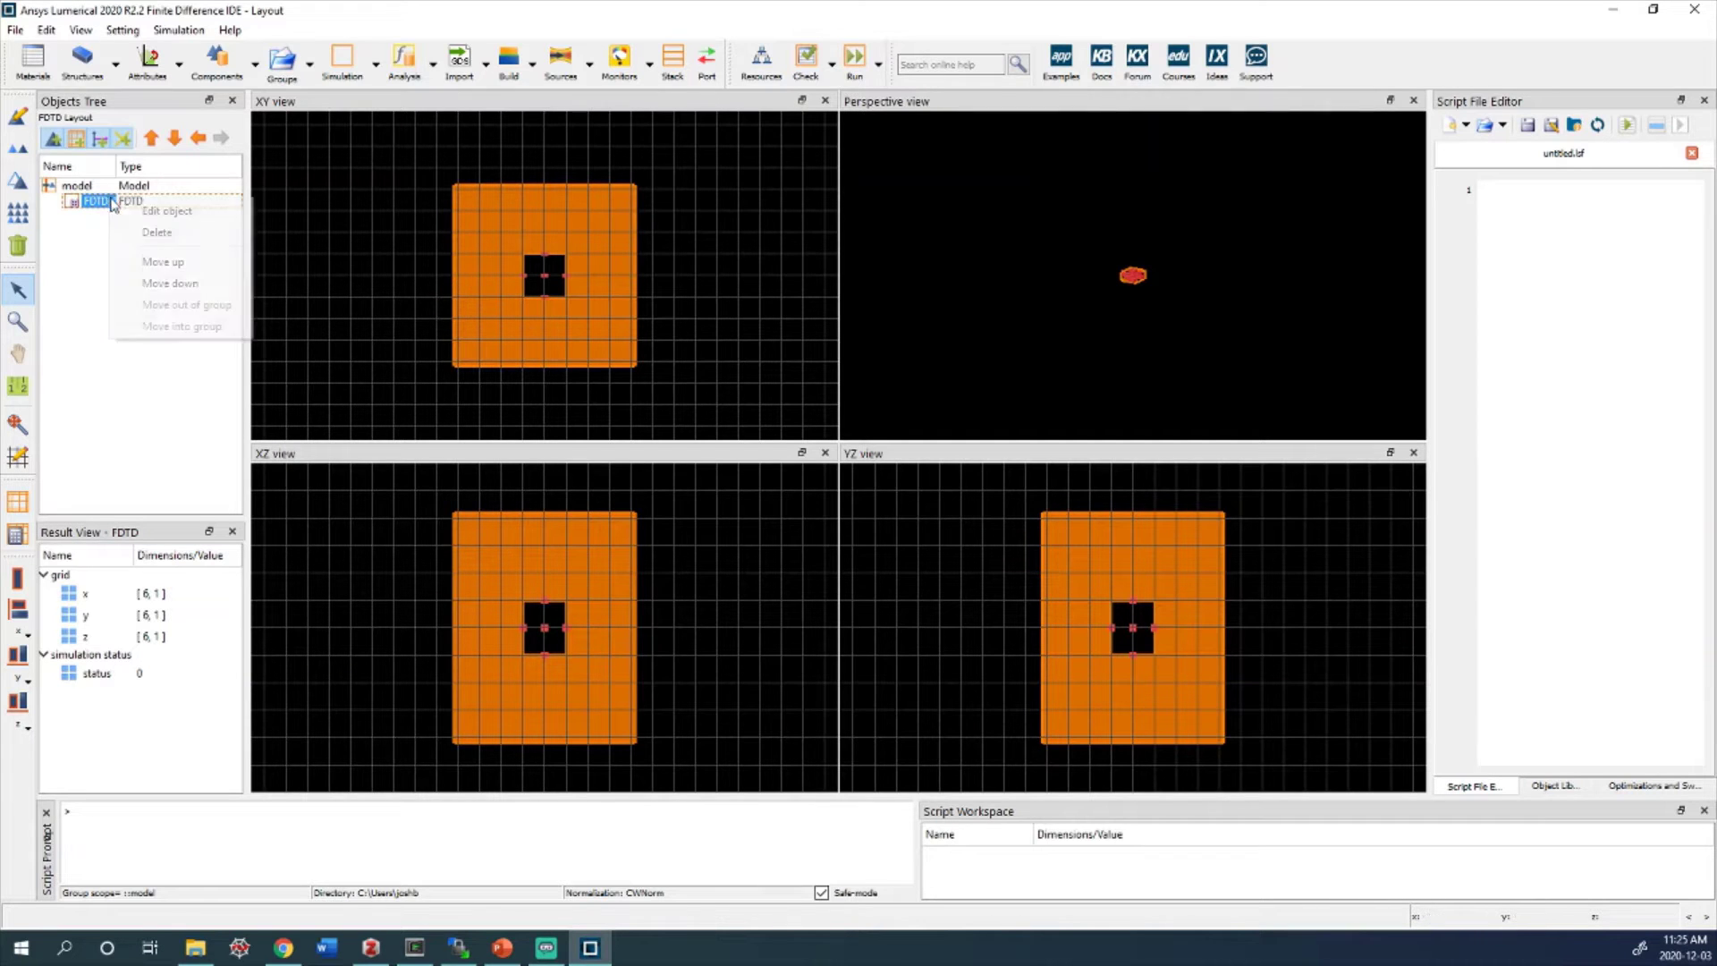
pyautogui.click(152, 212)
pyautogui.click(554, 199)
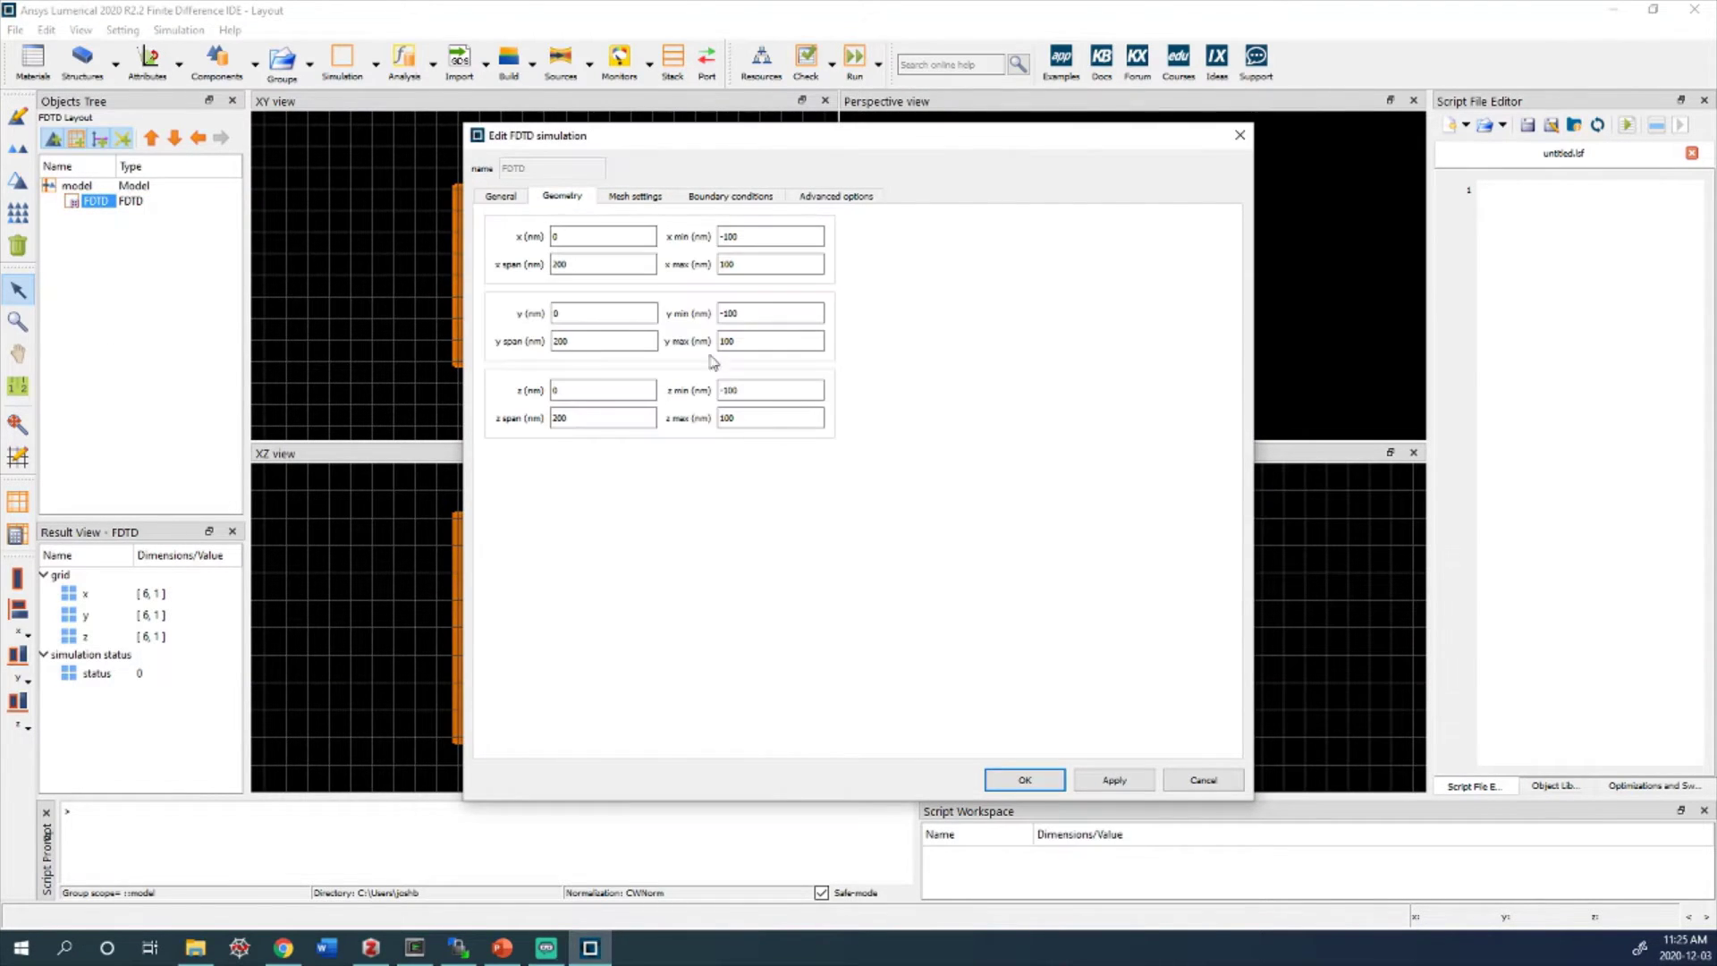
pyautogui.click(746, 233)
pyautogui.click(742, 267)
pyautogui.click(602, 239)
pyautogui.click(630, 199)
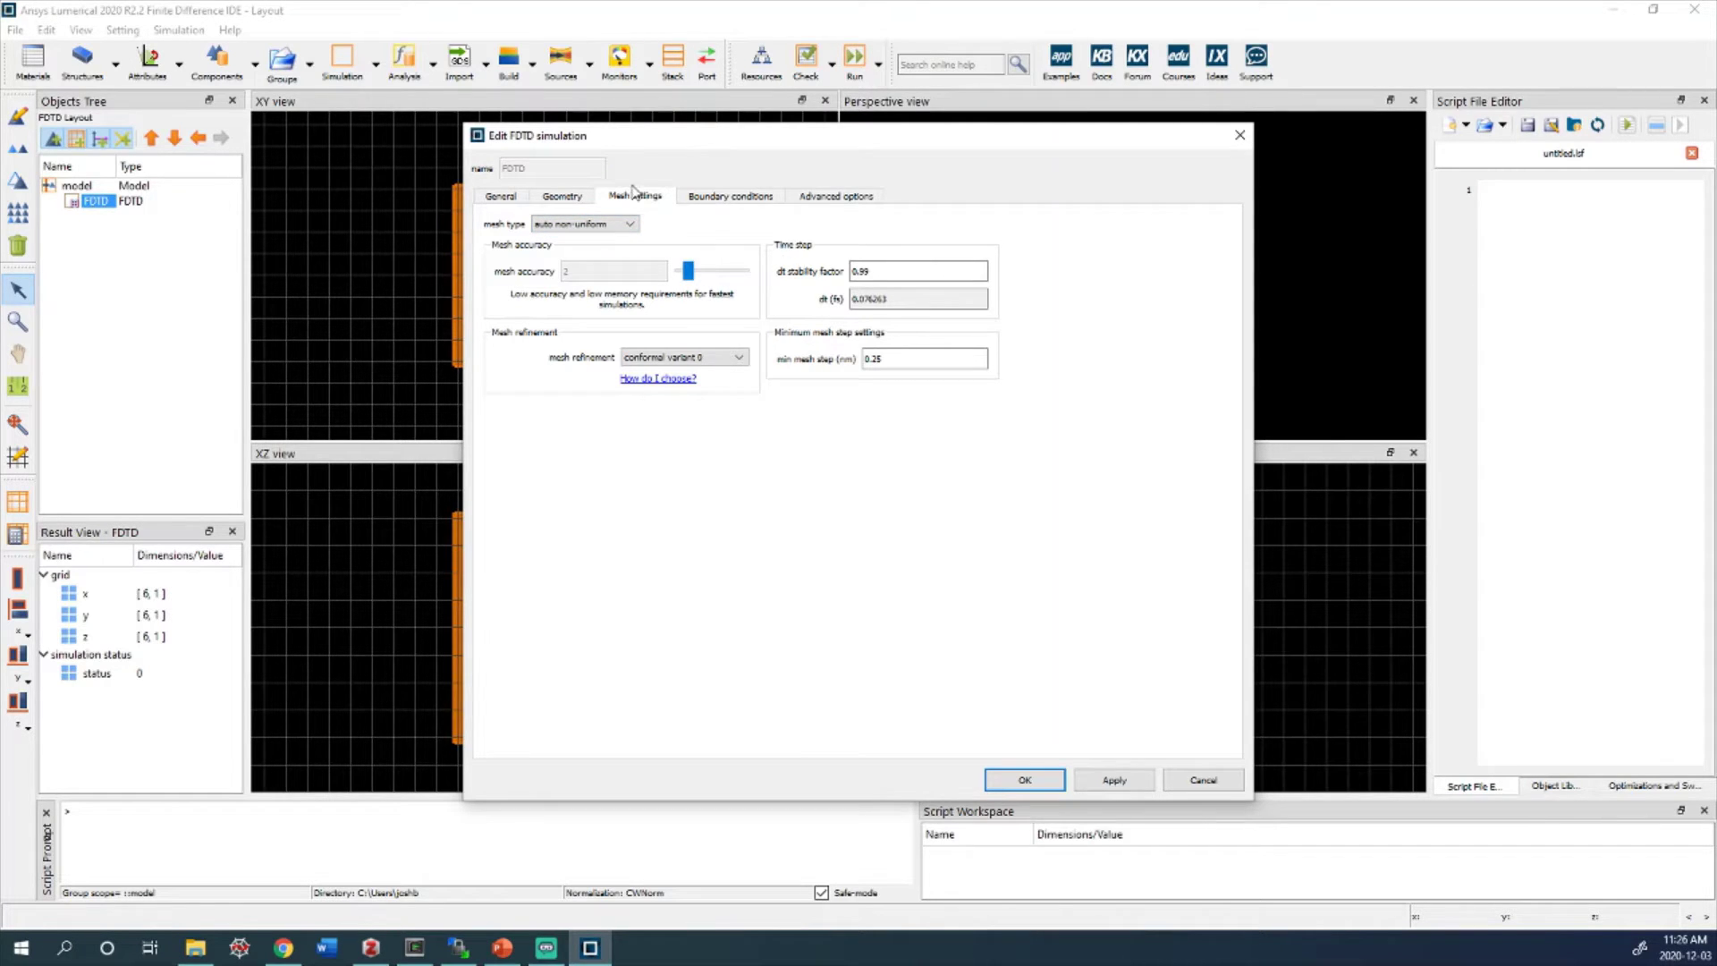
pyautogui.click(572, 225)
pyautogui.click(554, 260)
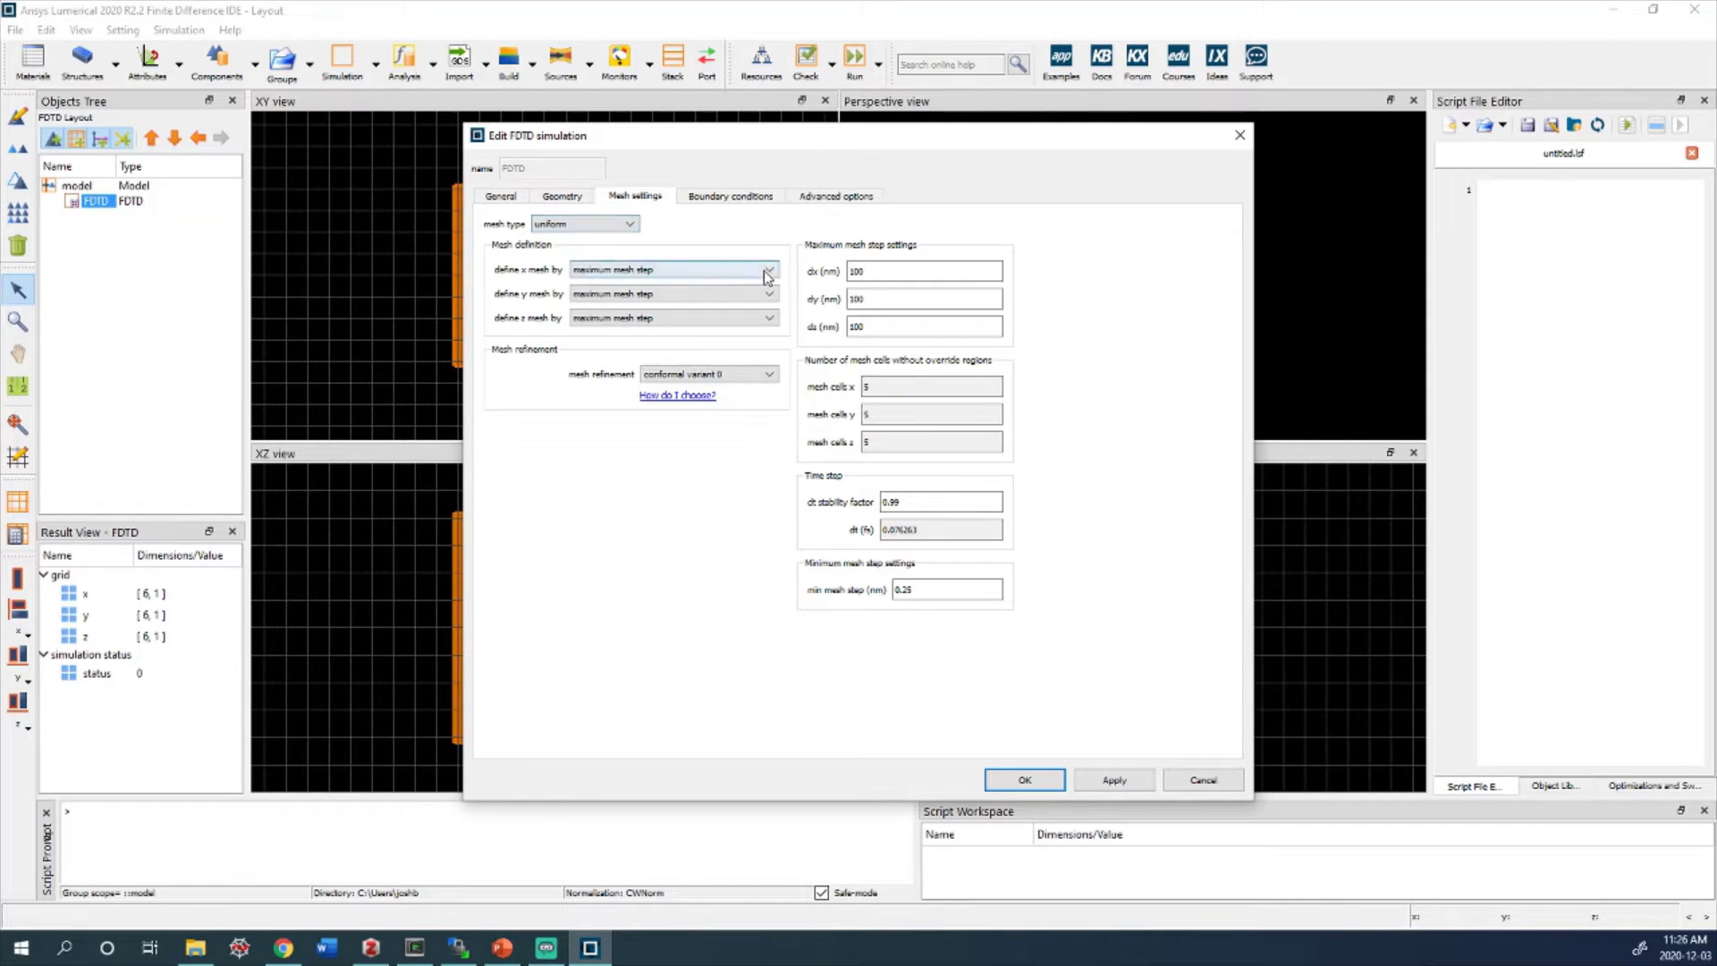
# Set the maximum mesh steps dx, dy and dz to 2.5 nm each
pyautogui.click(894, 274)
pyautogui.write('2.5')
pyautogui.click(979, 302)
pyautogui.write('2.5')
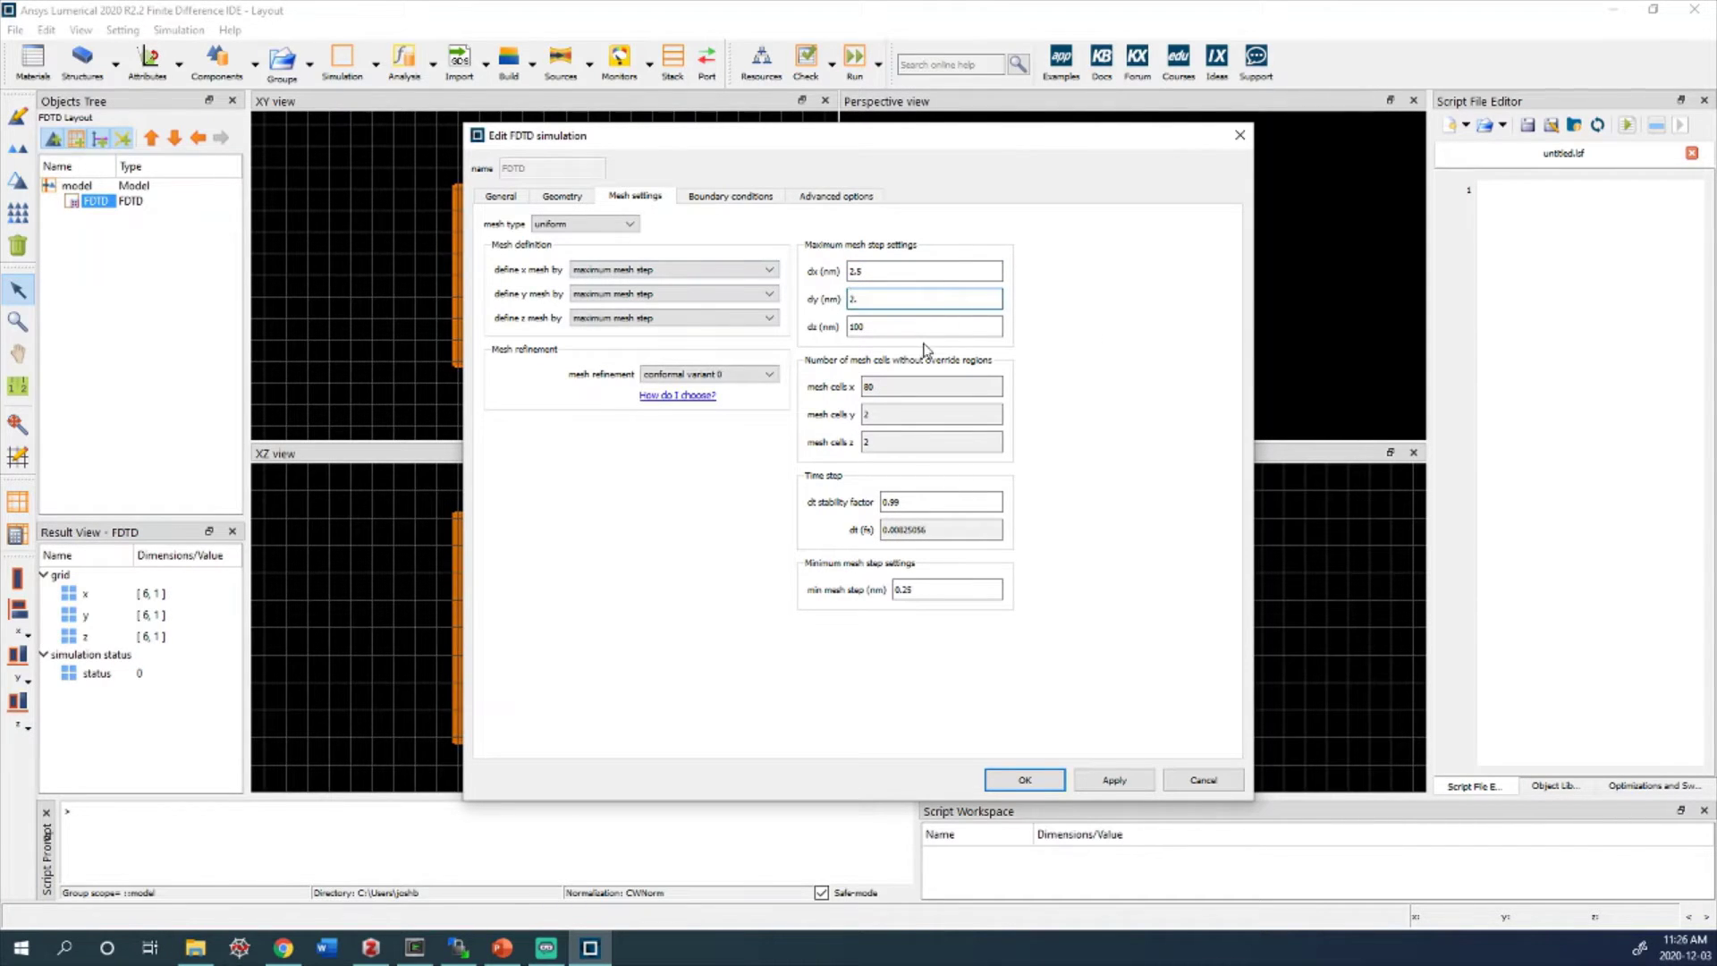
pyautogui.click(898, 324)
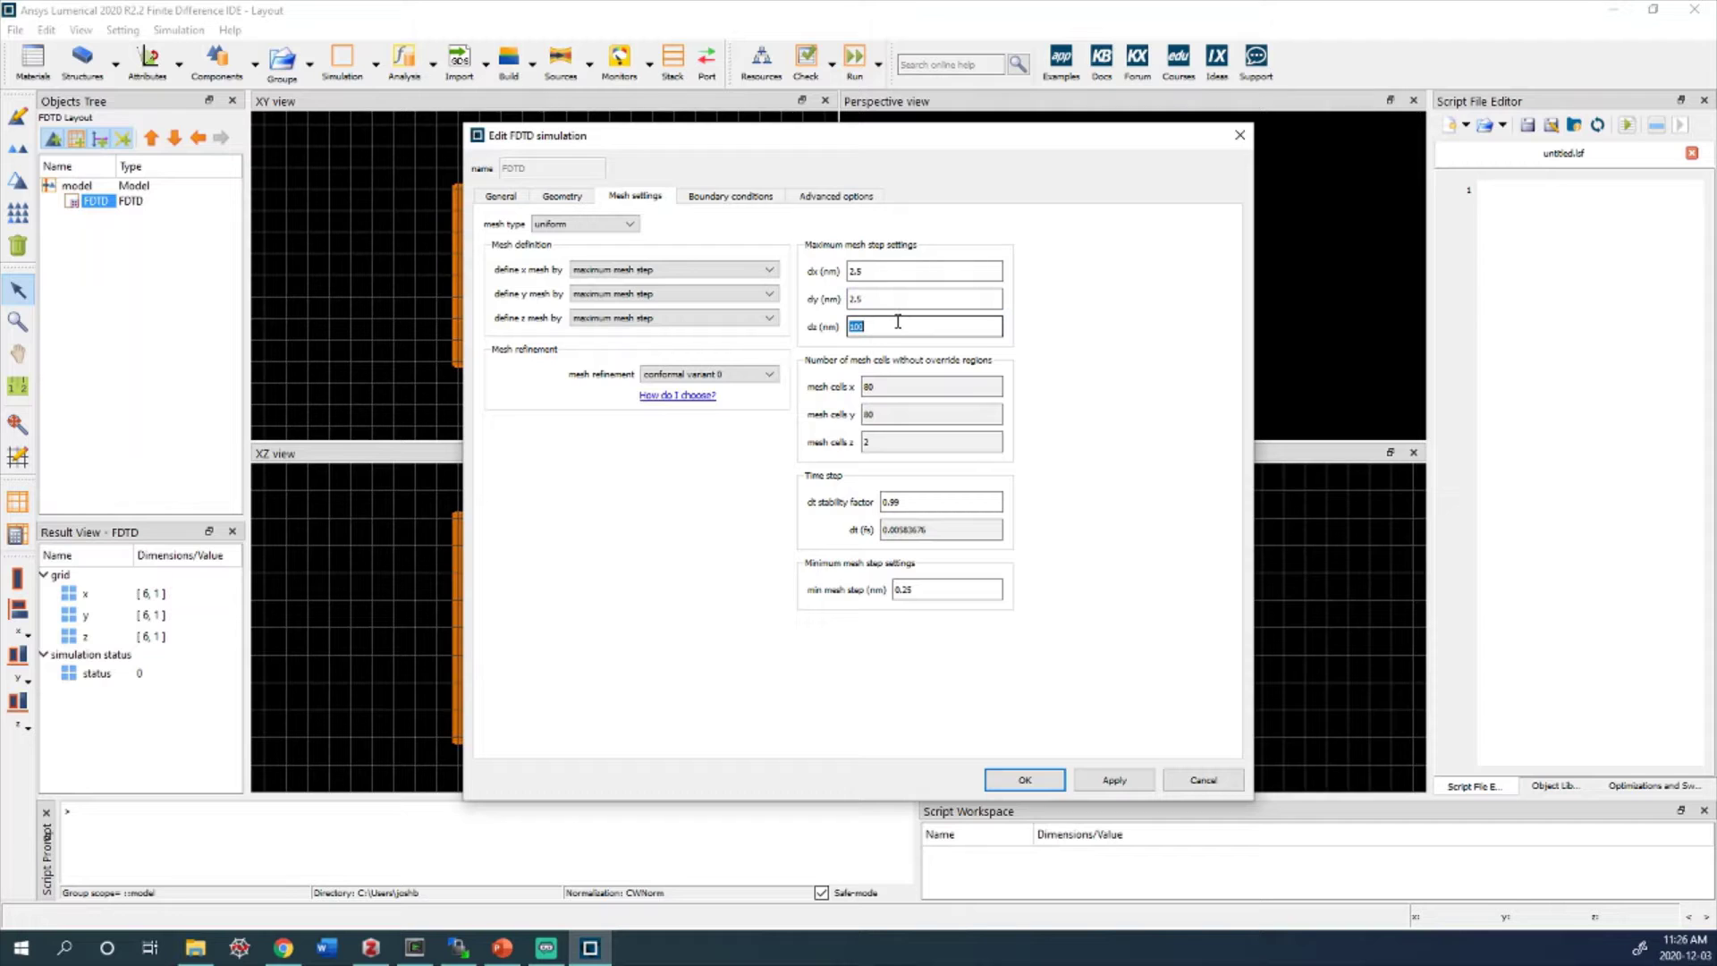
pyautogui.click(894, 265)
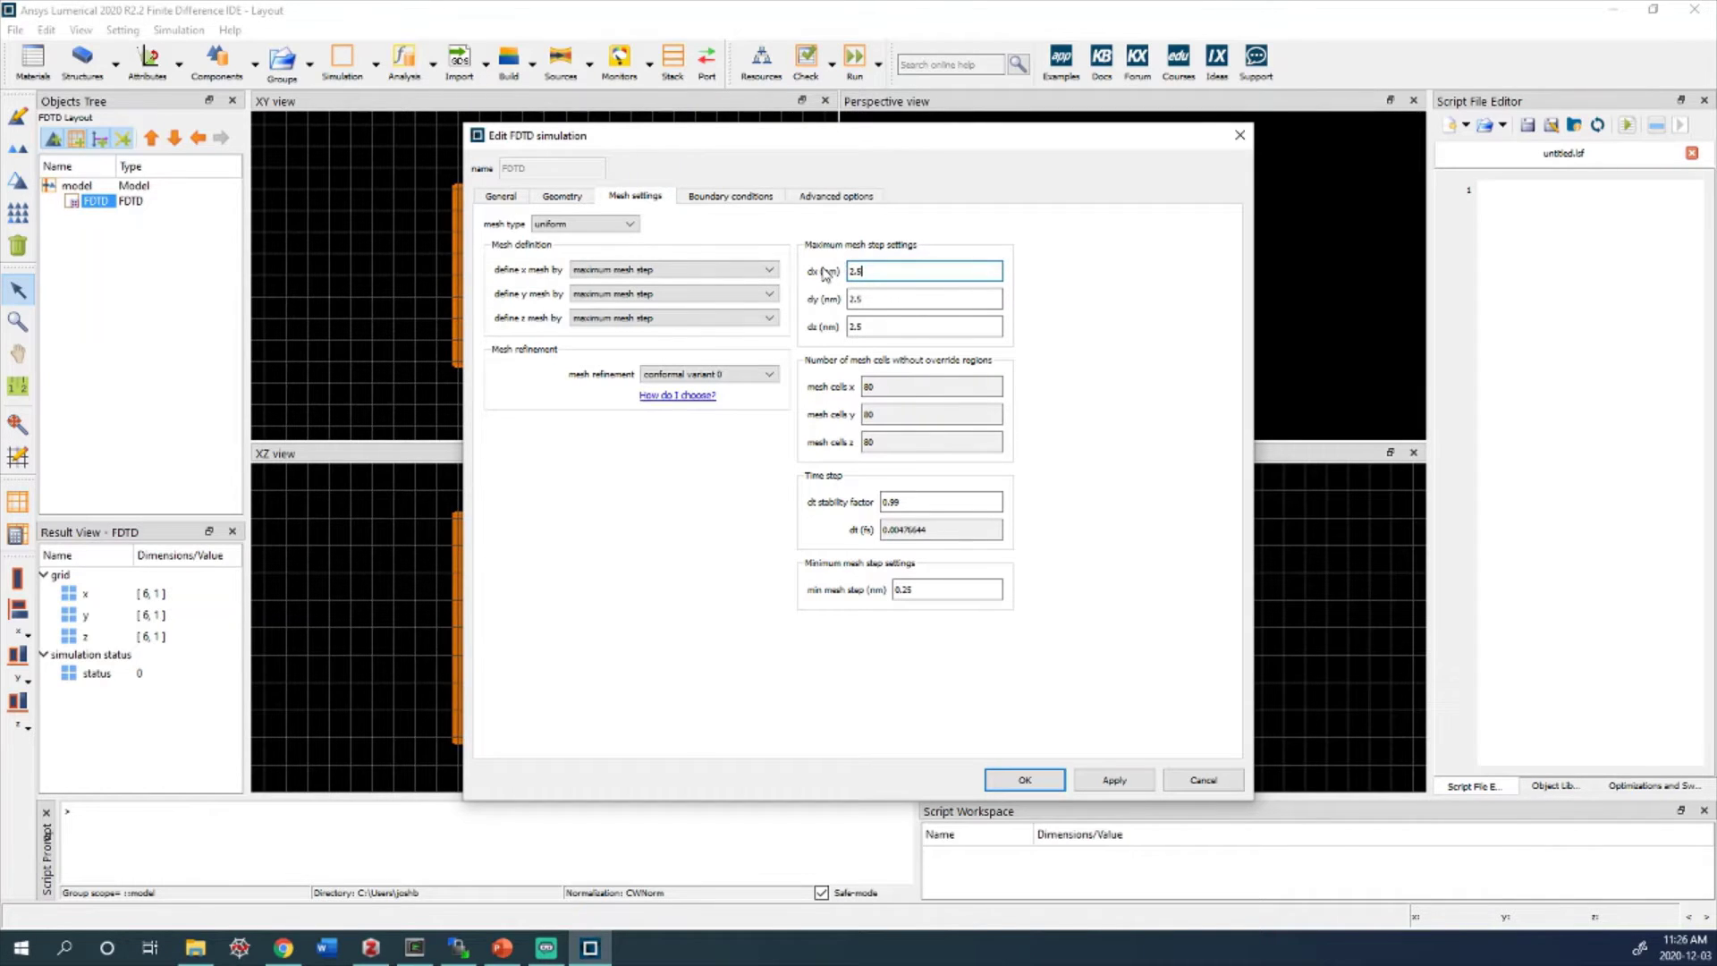
pyautogui.click(970, 328)
# Compare the simulation region's geometry spans with its mesh step sizes and mesh cell numbers
pyautogui.click(569, 197)
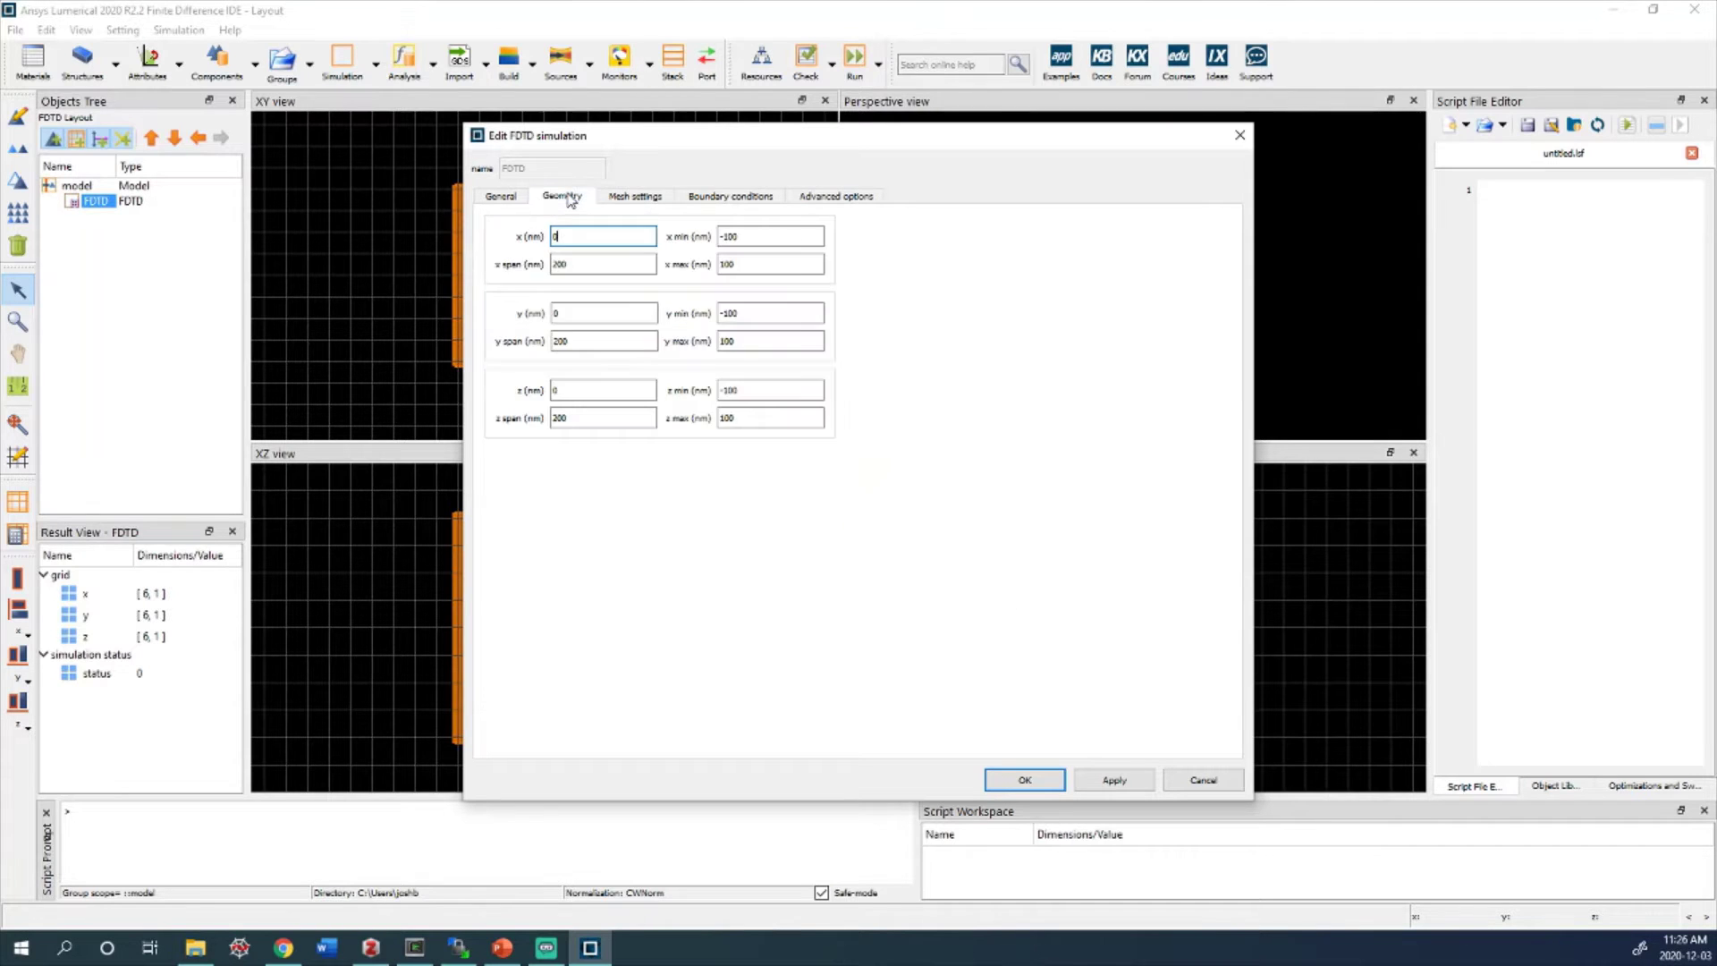
pyautogui.click(703, 198)
pyautogui.click(655, 199)
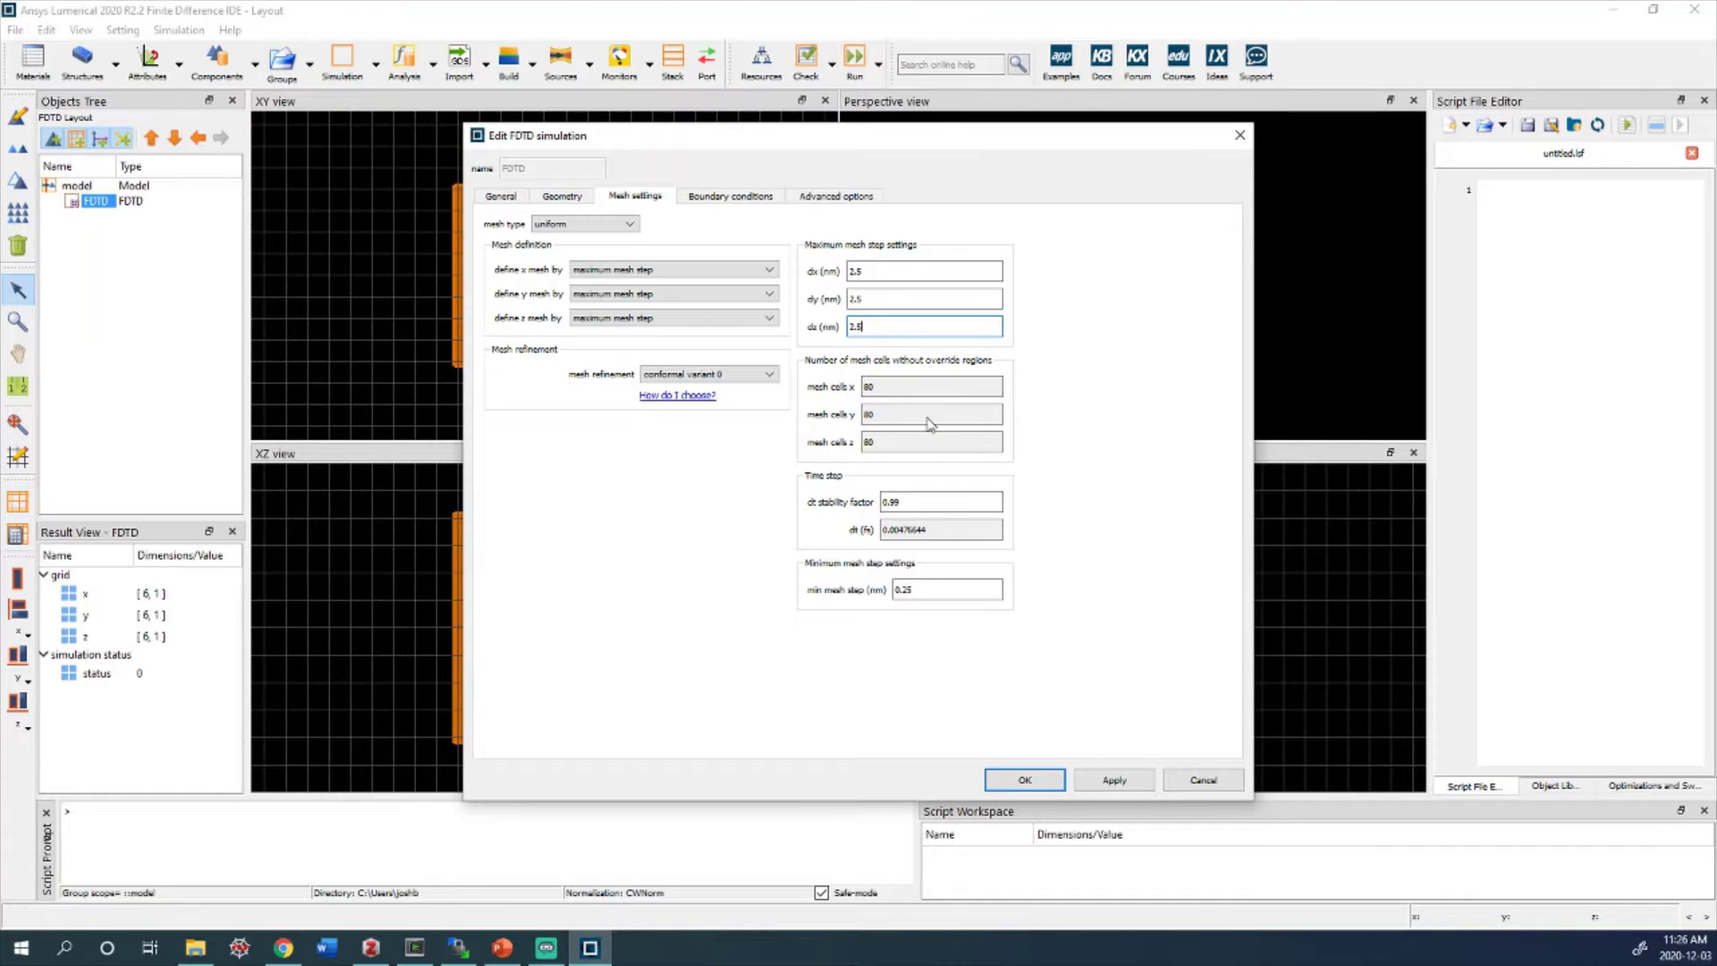
pyautogui.click(564, 197)
pyautogui.click(608, 243)
pyautogui.click(635, 196)
pyautogui.click(889, 274)
pyautogui.click(885, 327)
# Keep PML as the x min boundary condition, review the advanced options, and accept the simulation region's settings
pyautogui.click(731, 197)
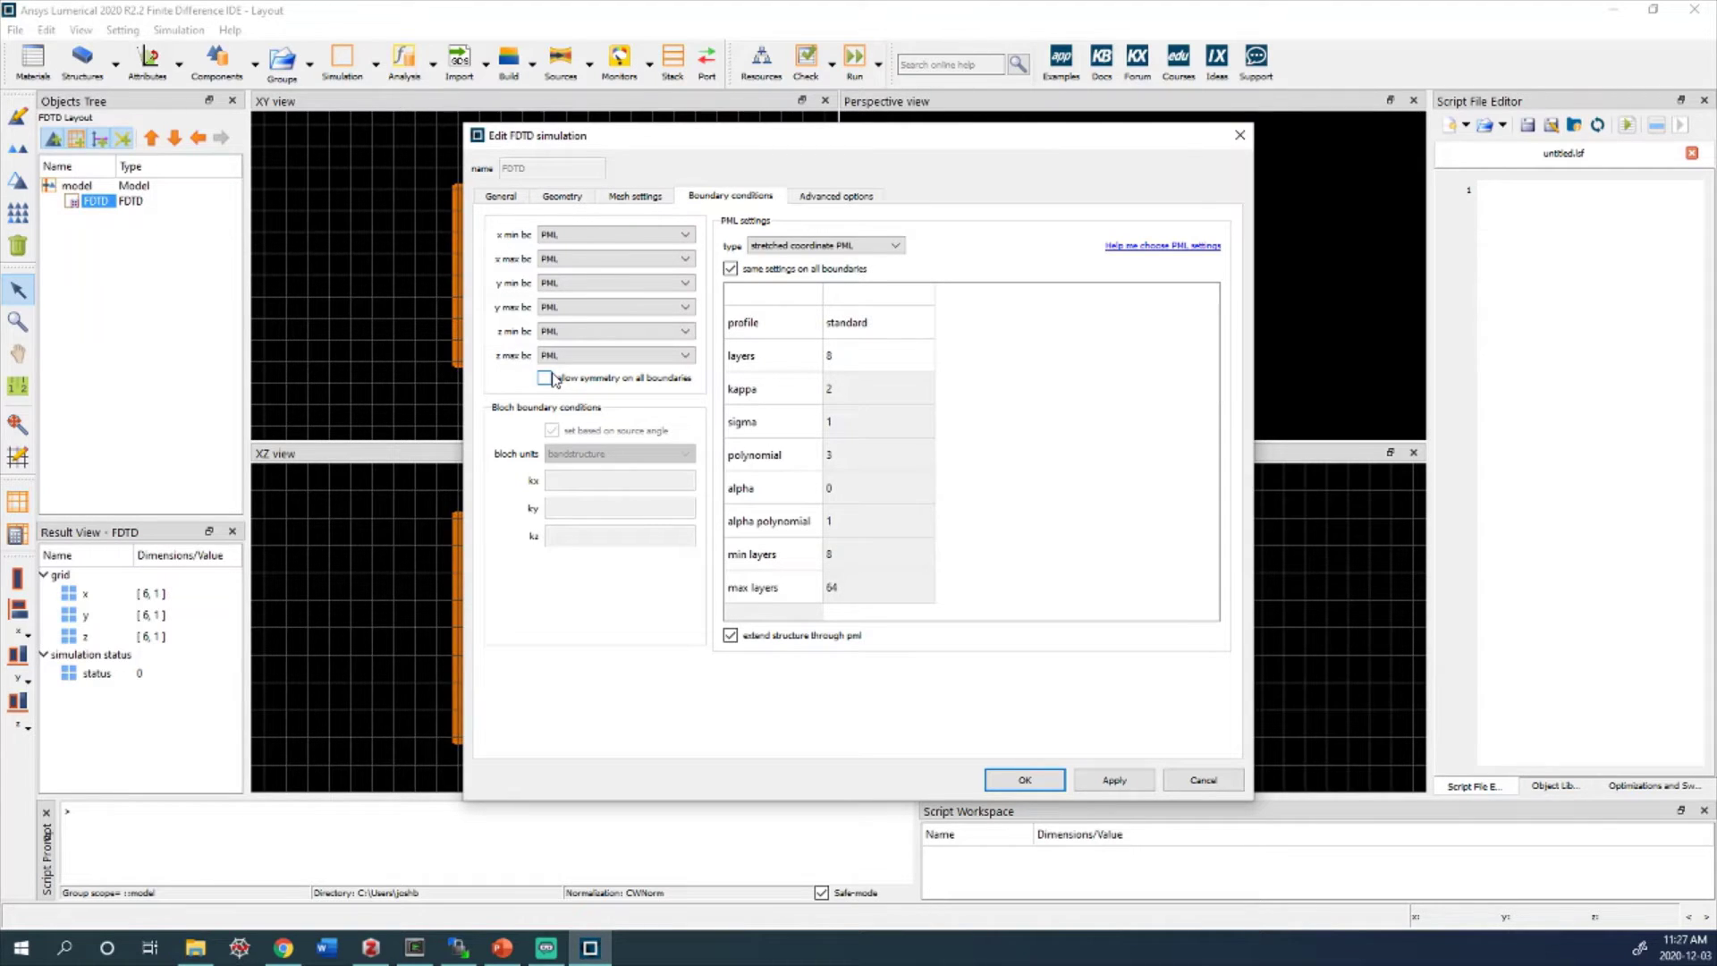
pyautogui.click(550, 236)
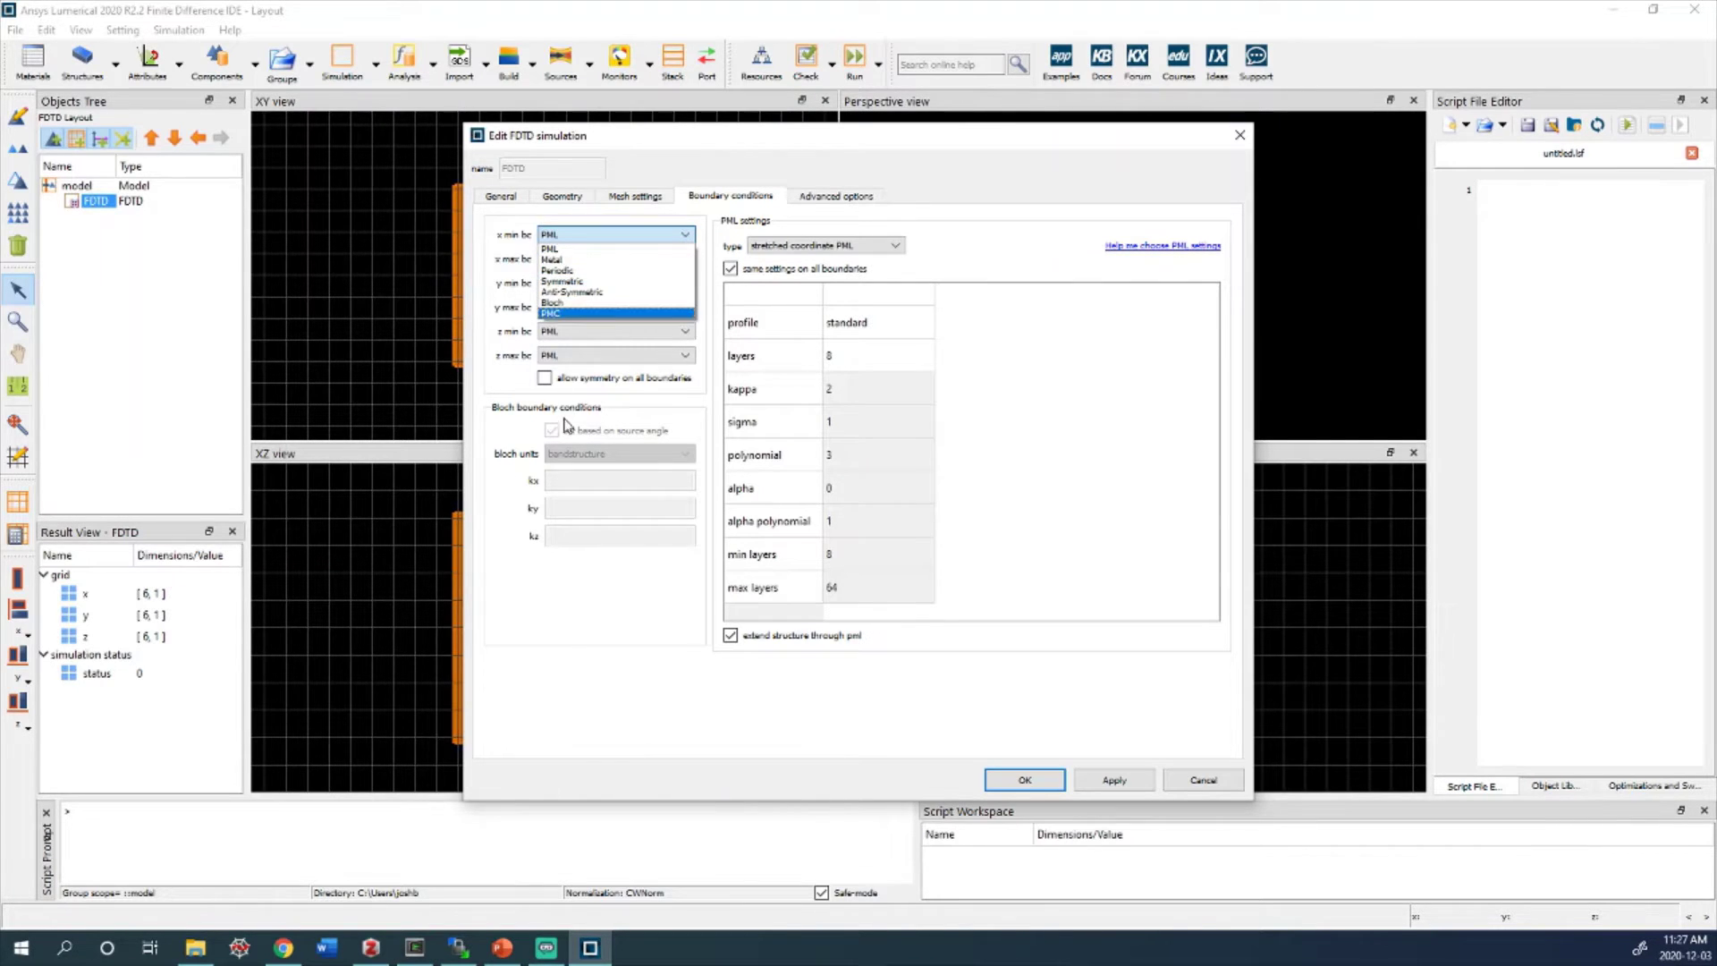
pyautogui.click(548, 248)
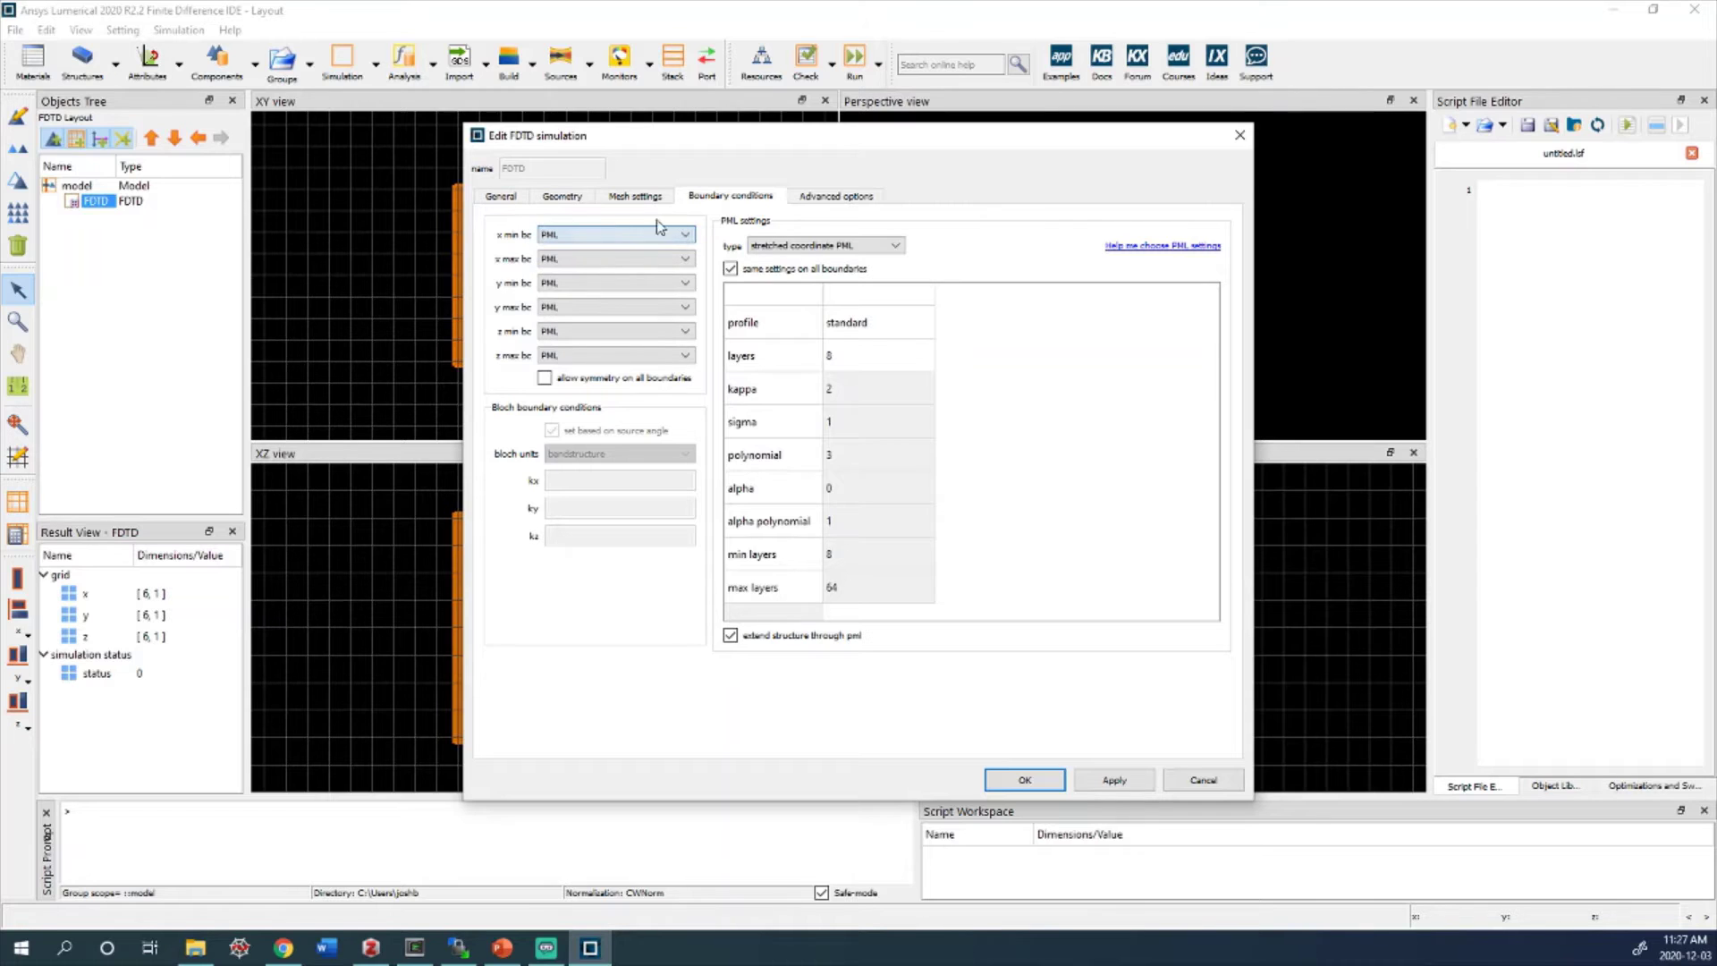
pyautogui.click(823, 200)
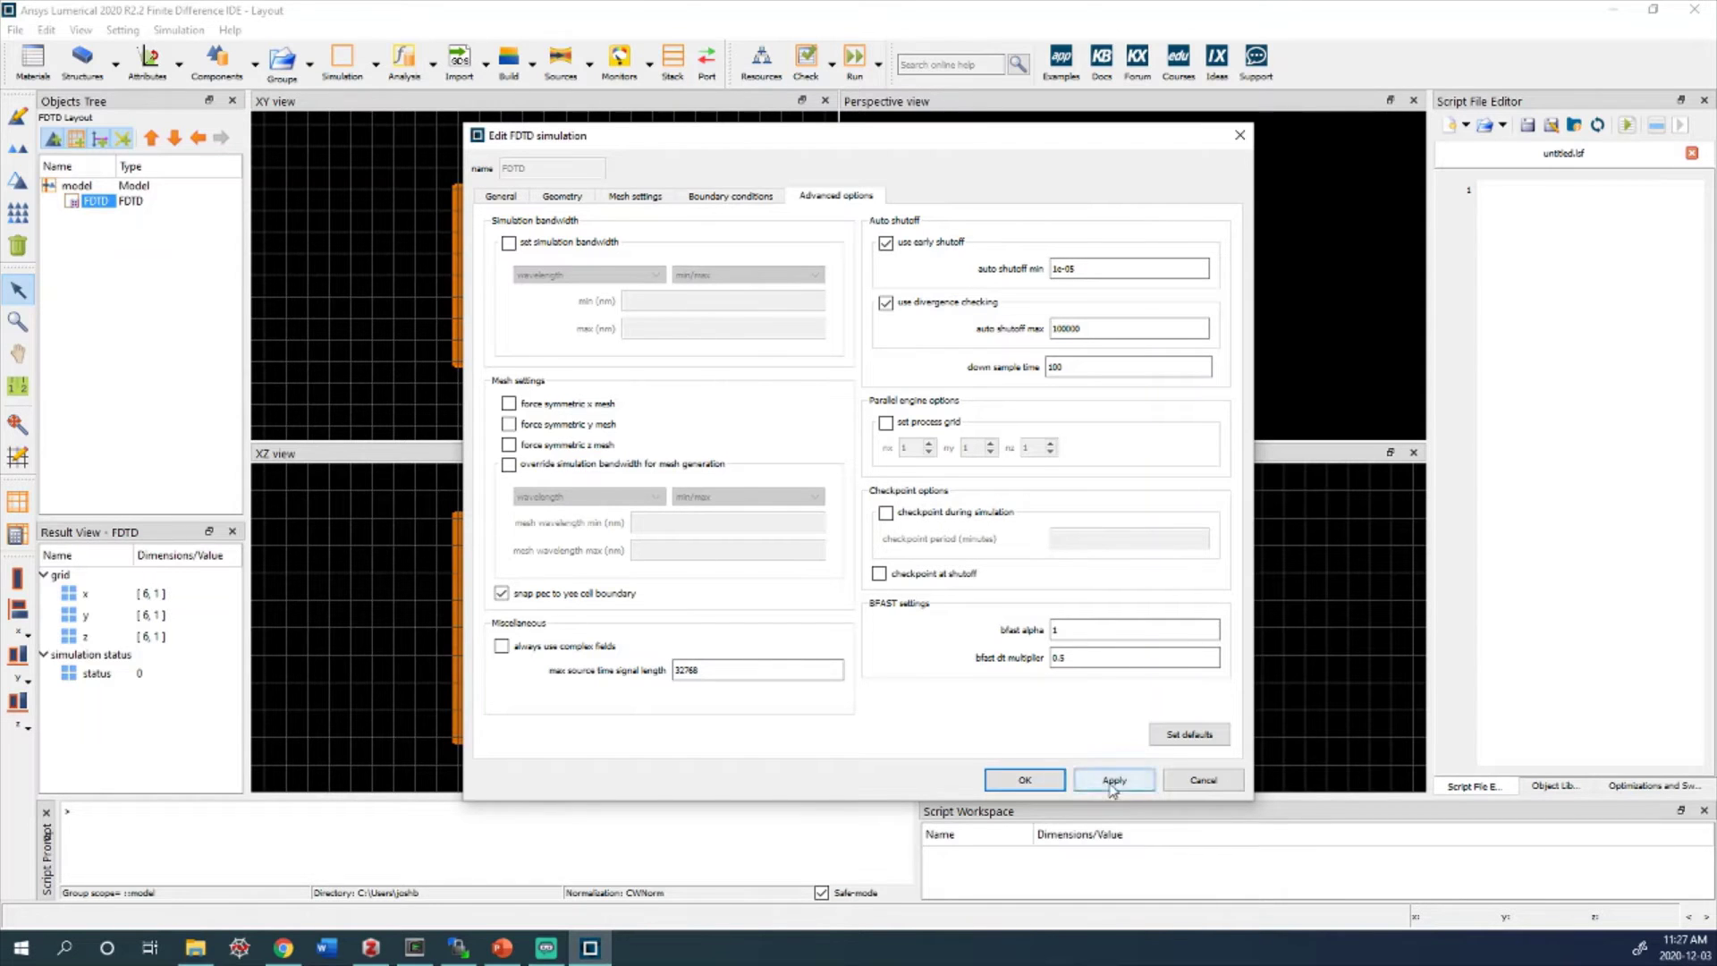
pyautogui.click(1025, 780)
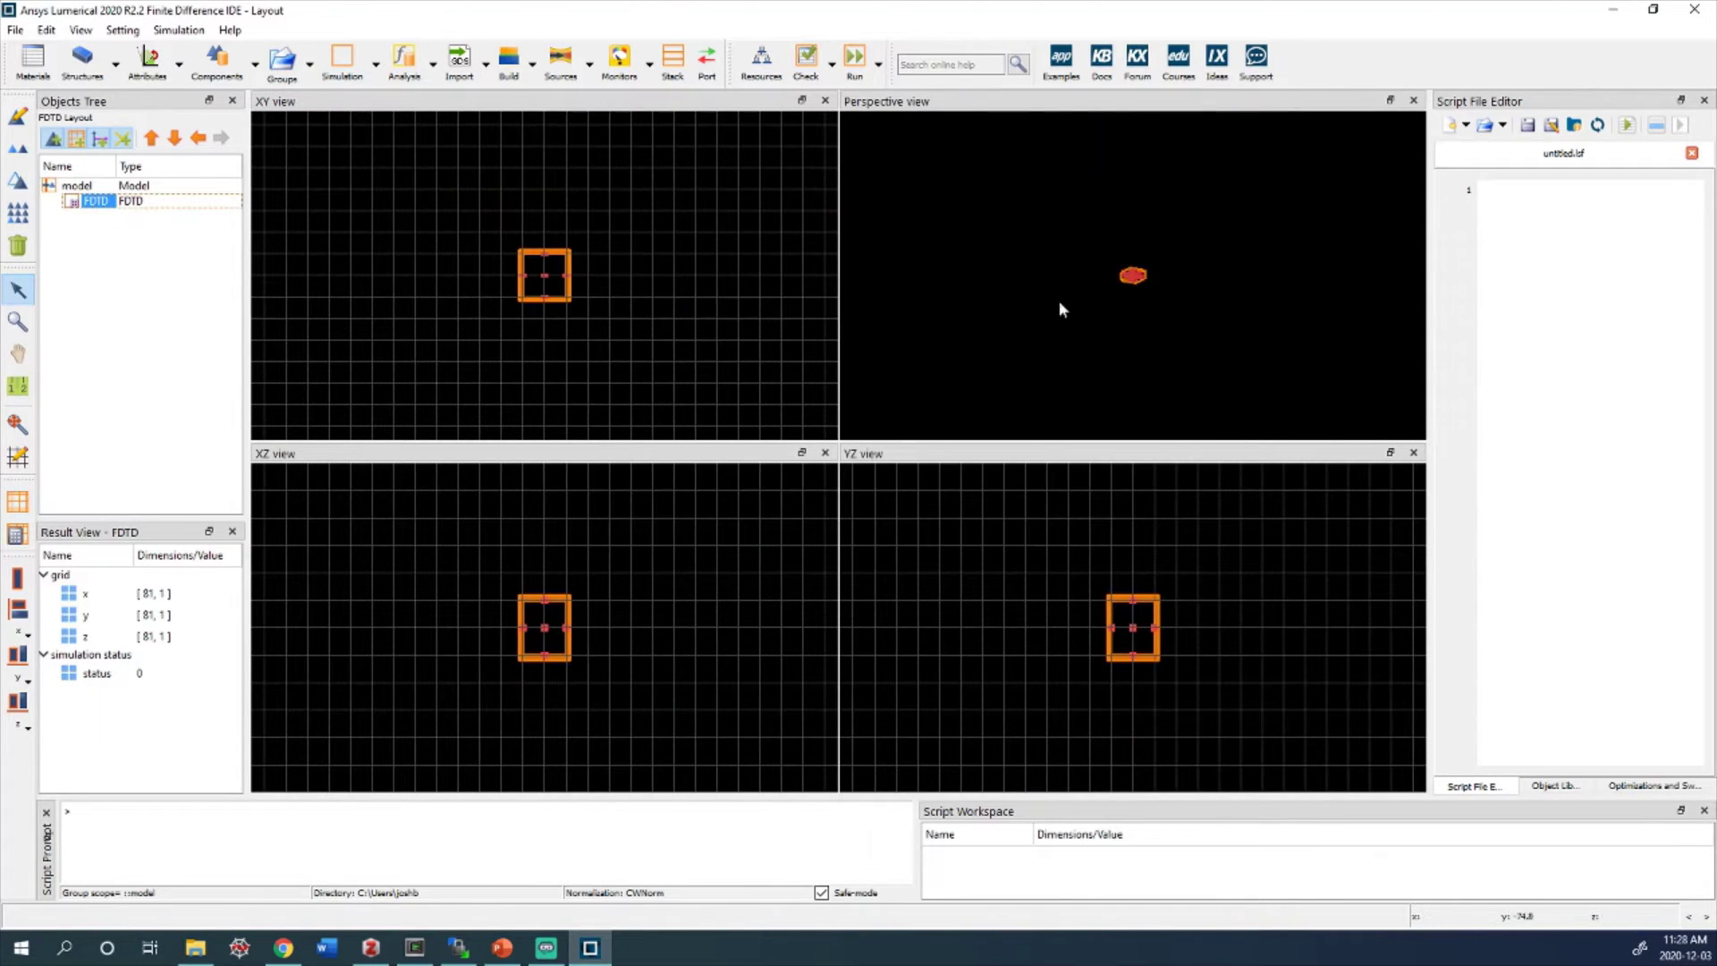
# Fit the views to the simulation region and inspect its box in the perspective view
pyautogui.click(17, 426)
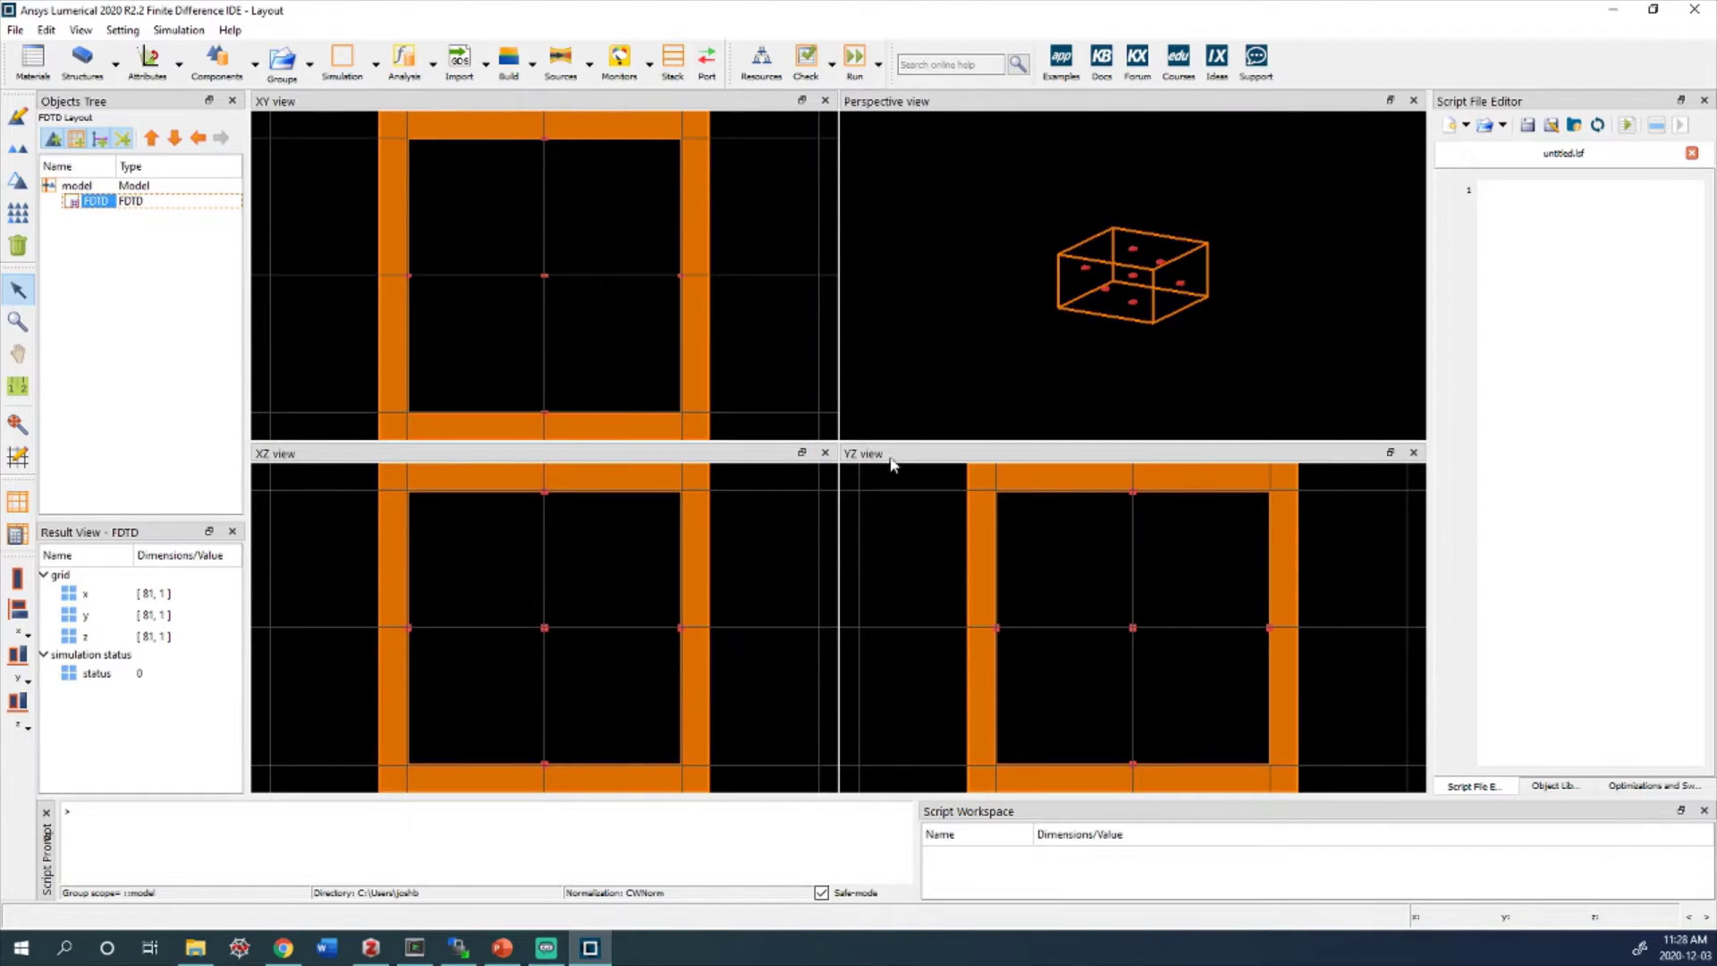
pyautogui.moveTo(1152, 252); pyautogui.dragTo(1142, 270)
pyautogui.scroll(3, 1144, 277)
pyautogui.scroll(2, 1181, 304)
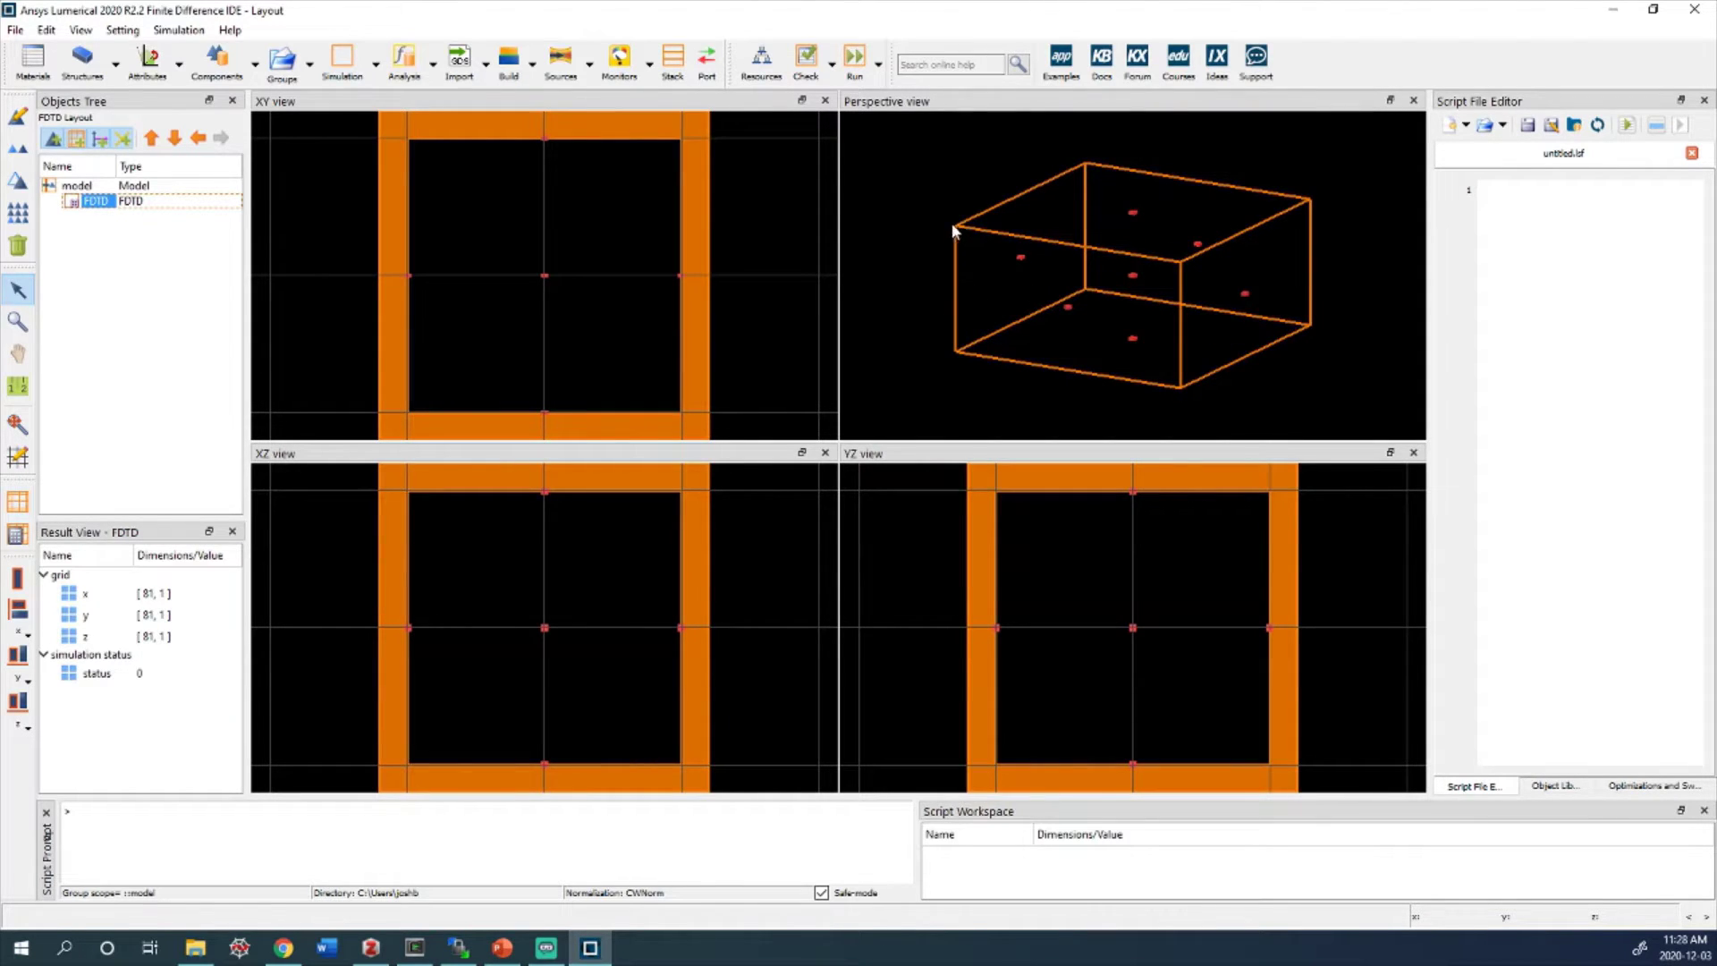
pyautogui.scroll(-2, 936, 361)
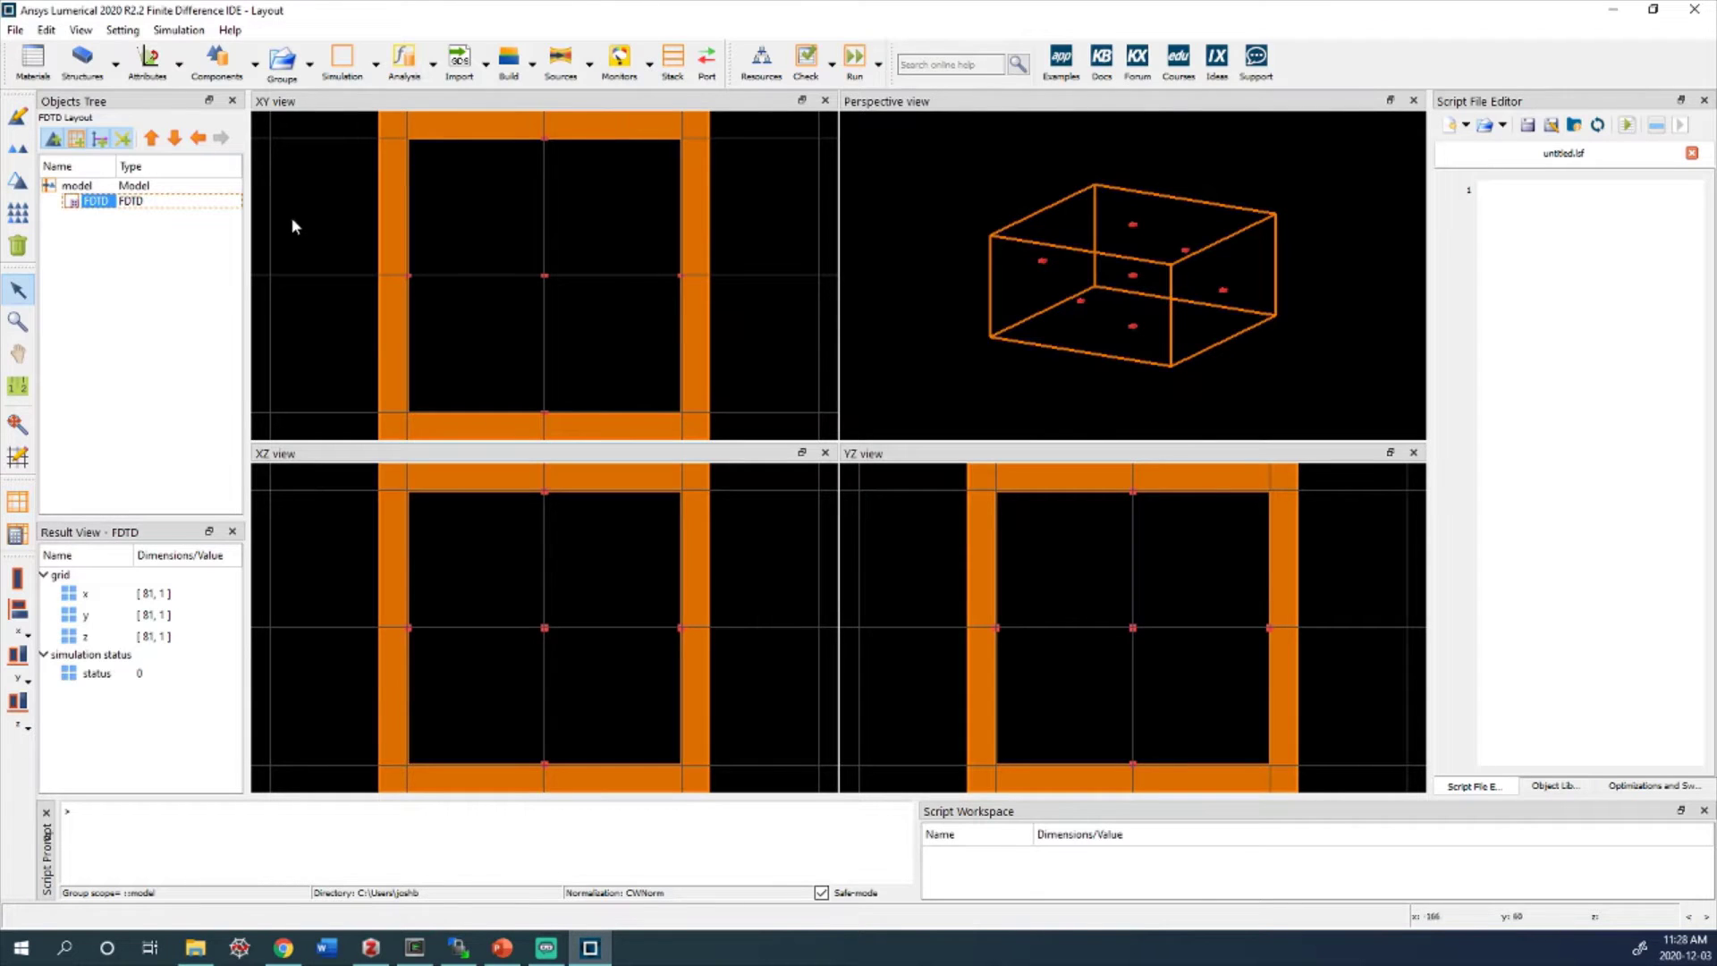
# Display the simulation mesh in the layout views and inspect the grid in the XY plane
pyautogui.click(18, 502)
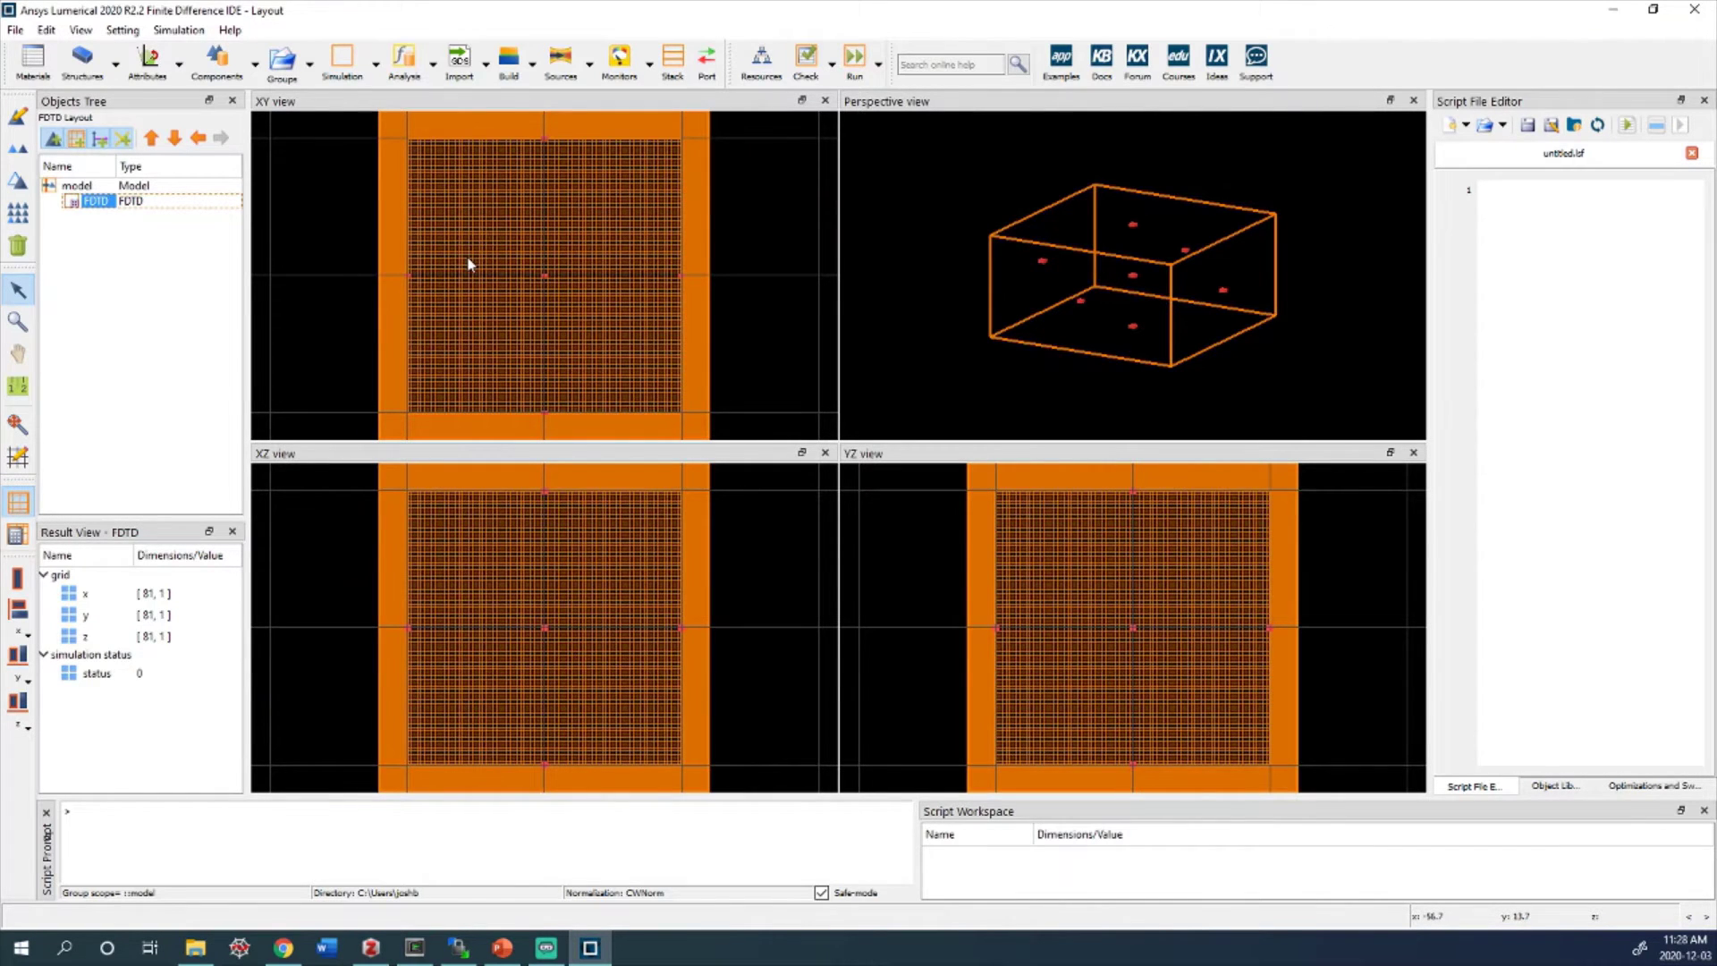
pyautogui.scroll(2, 468, 264)
pyautogui.scroll(4, 471, 271)
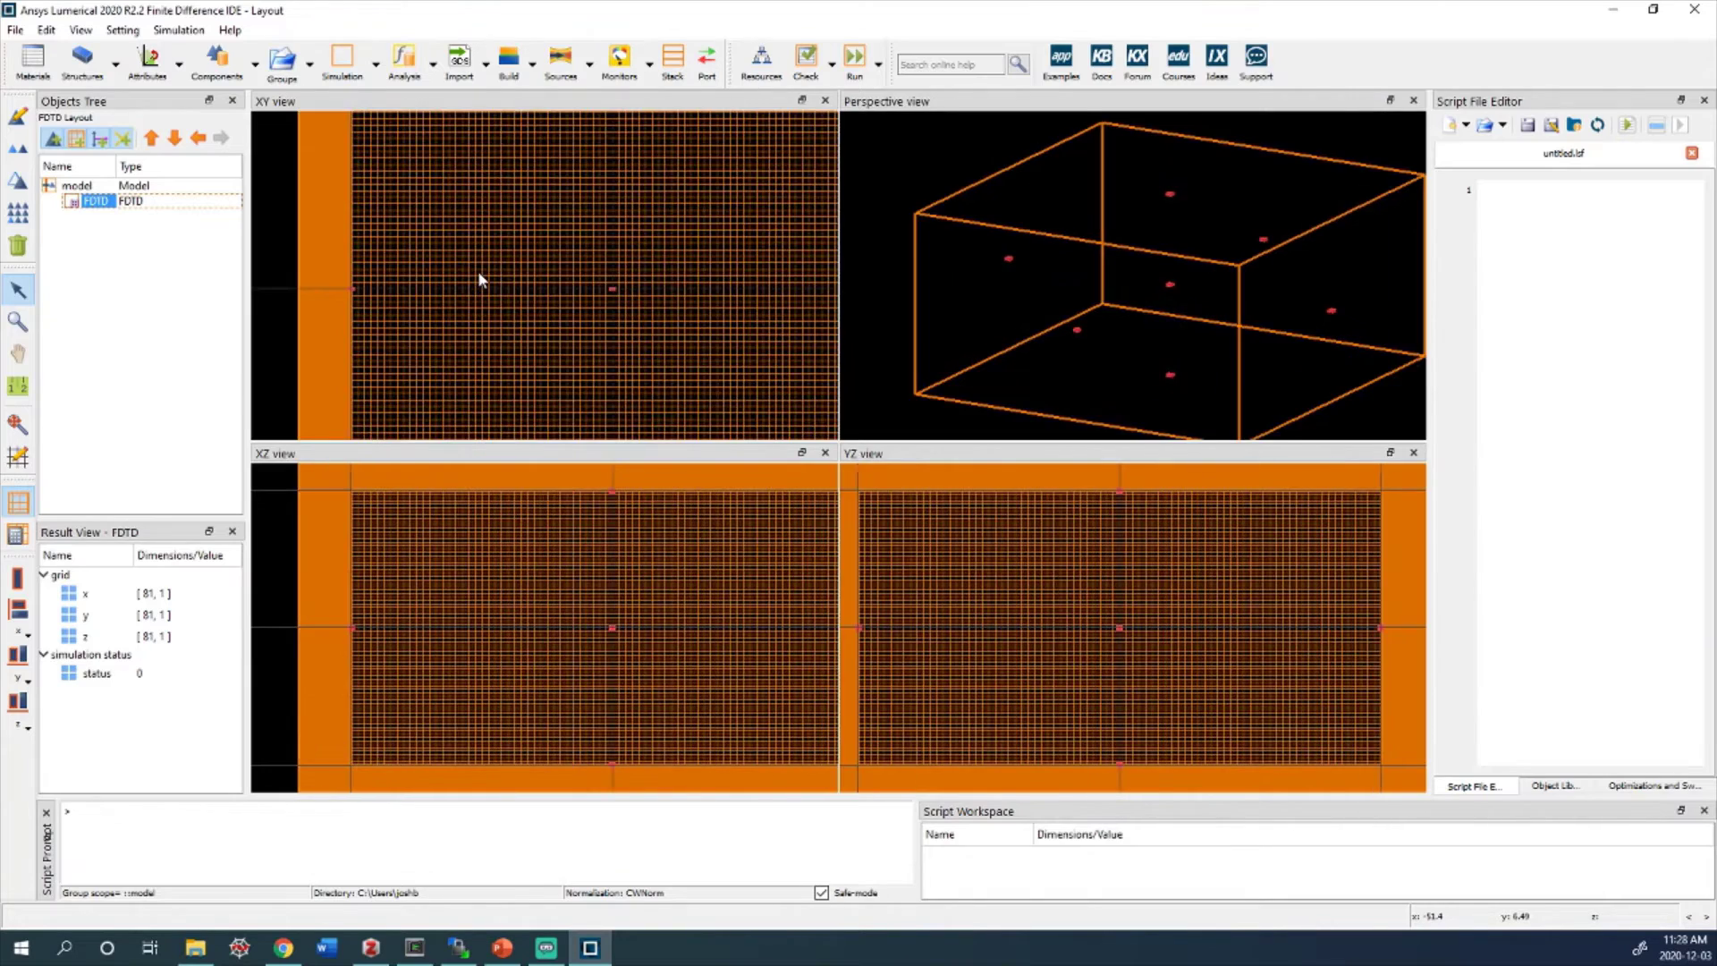
pyautogui.scroll(-5, 463, 232)
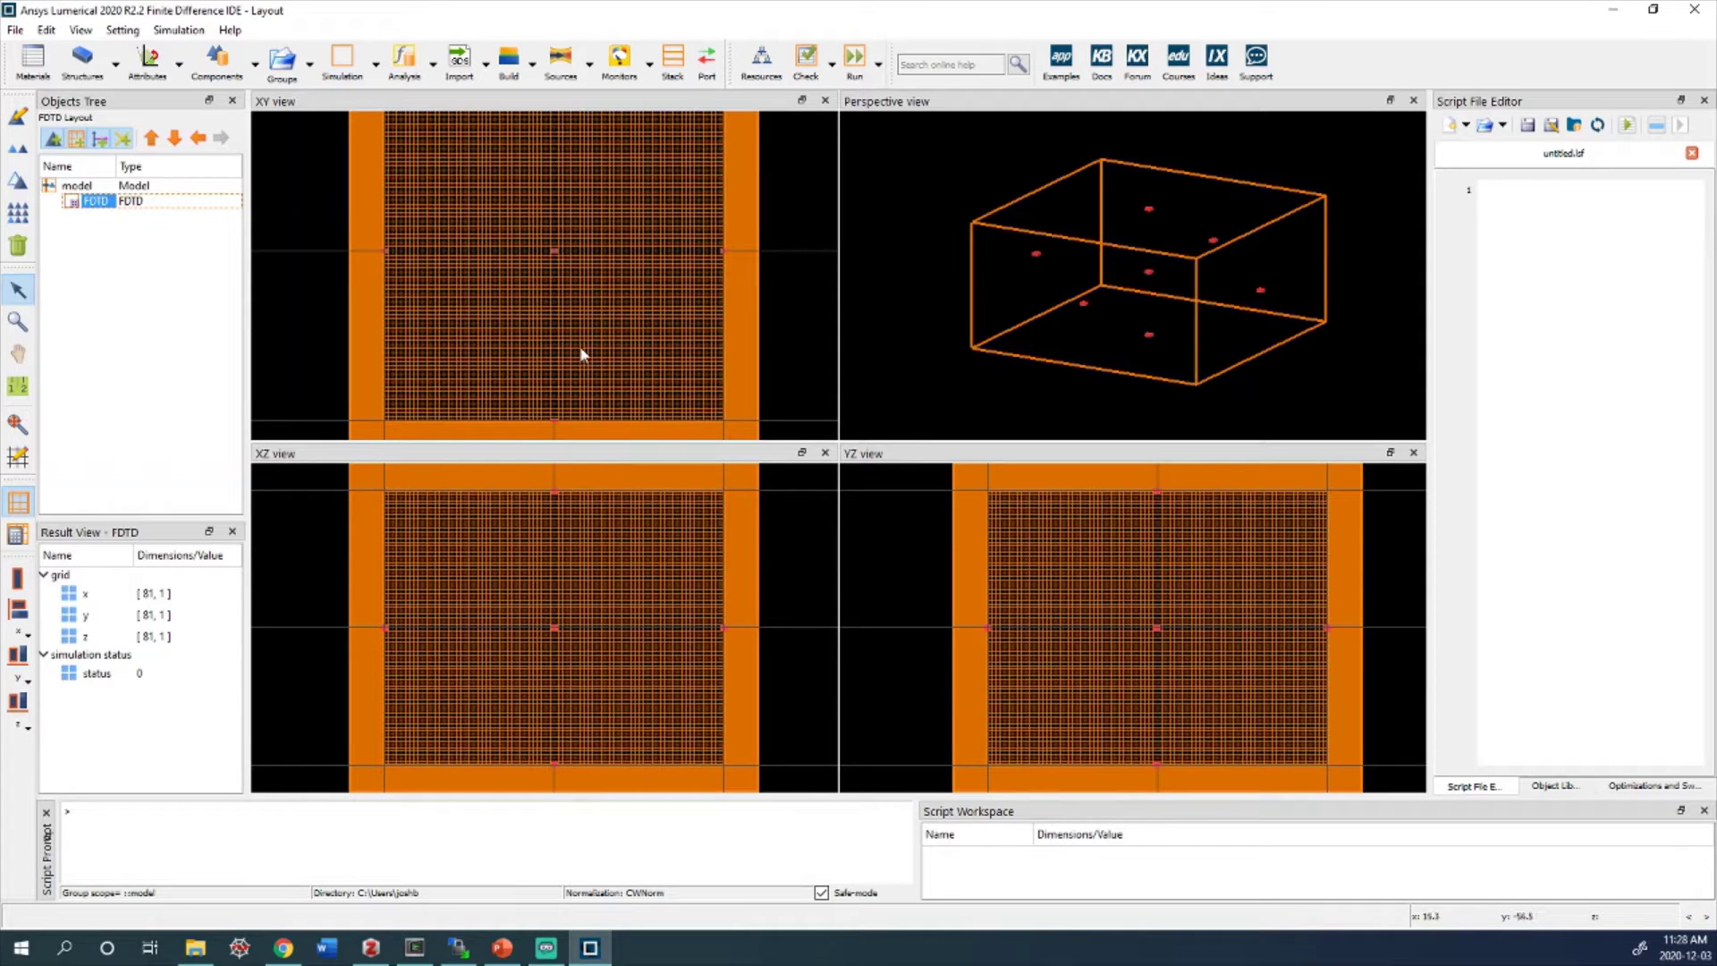
# Switch to the PowerPoint presentation and read the "Adding a source" slide
pyautogui.click(502, 948)
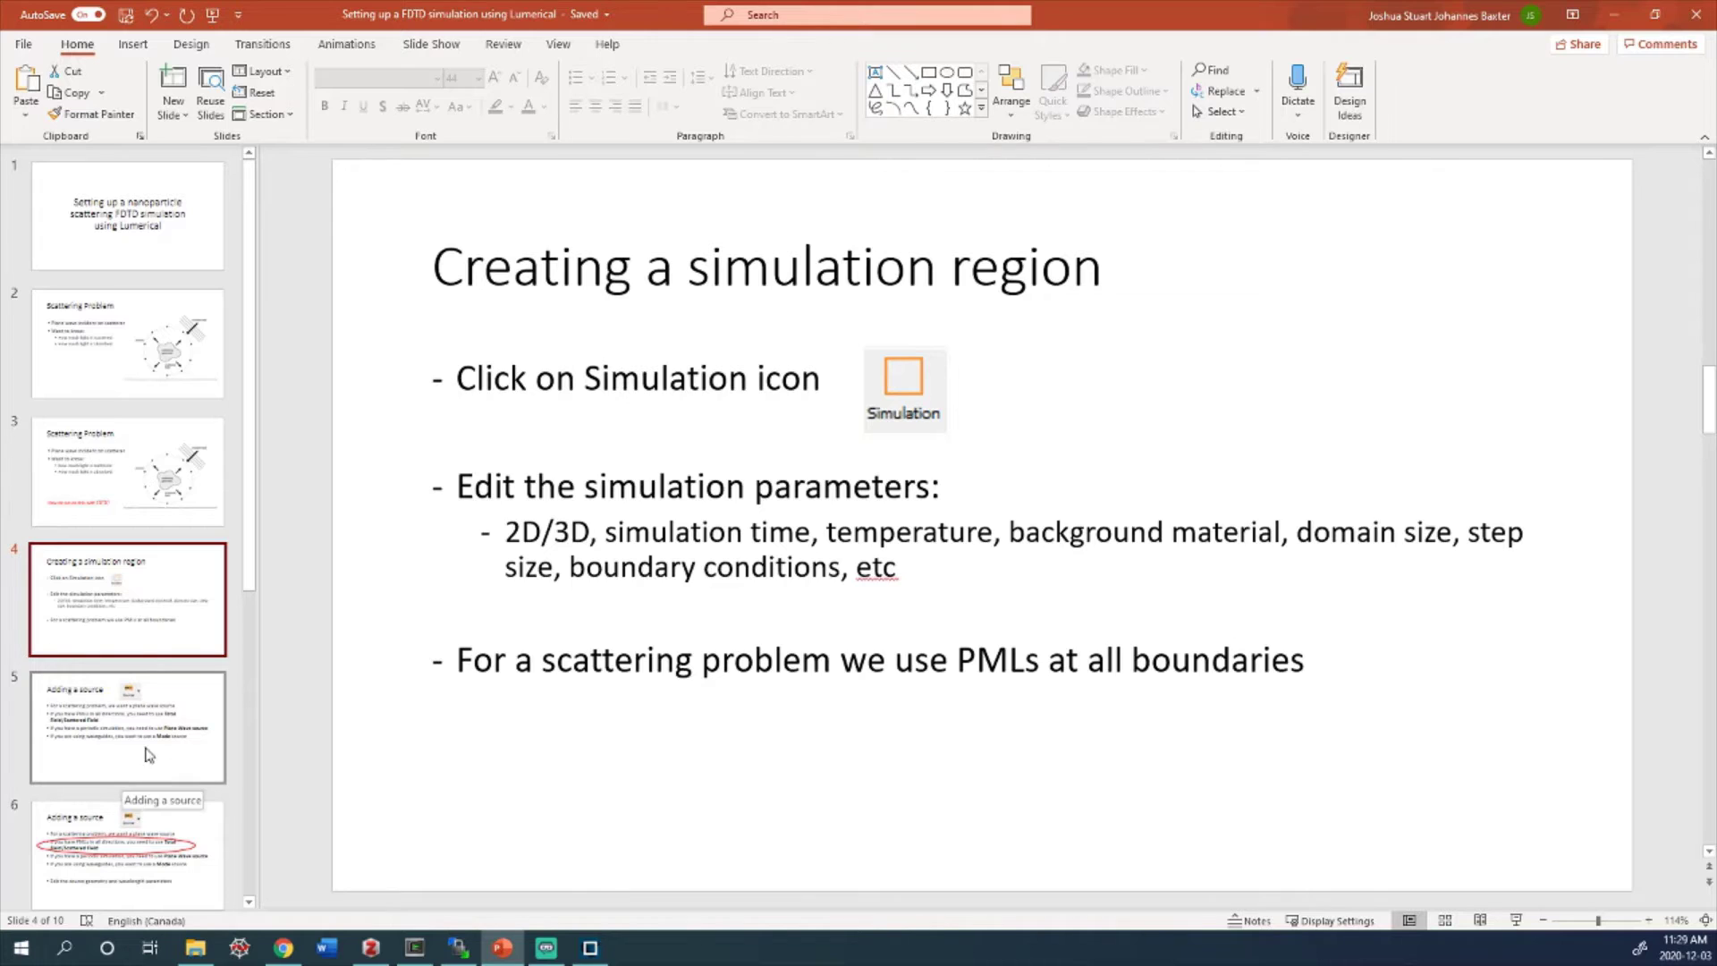
pyautogui.click(148, 740)
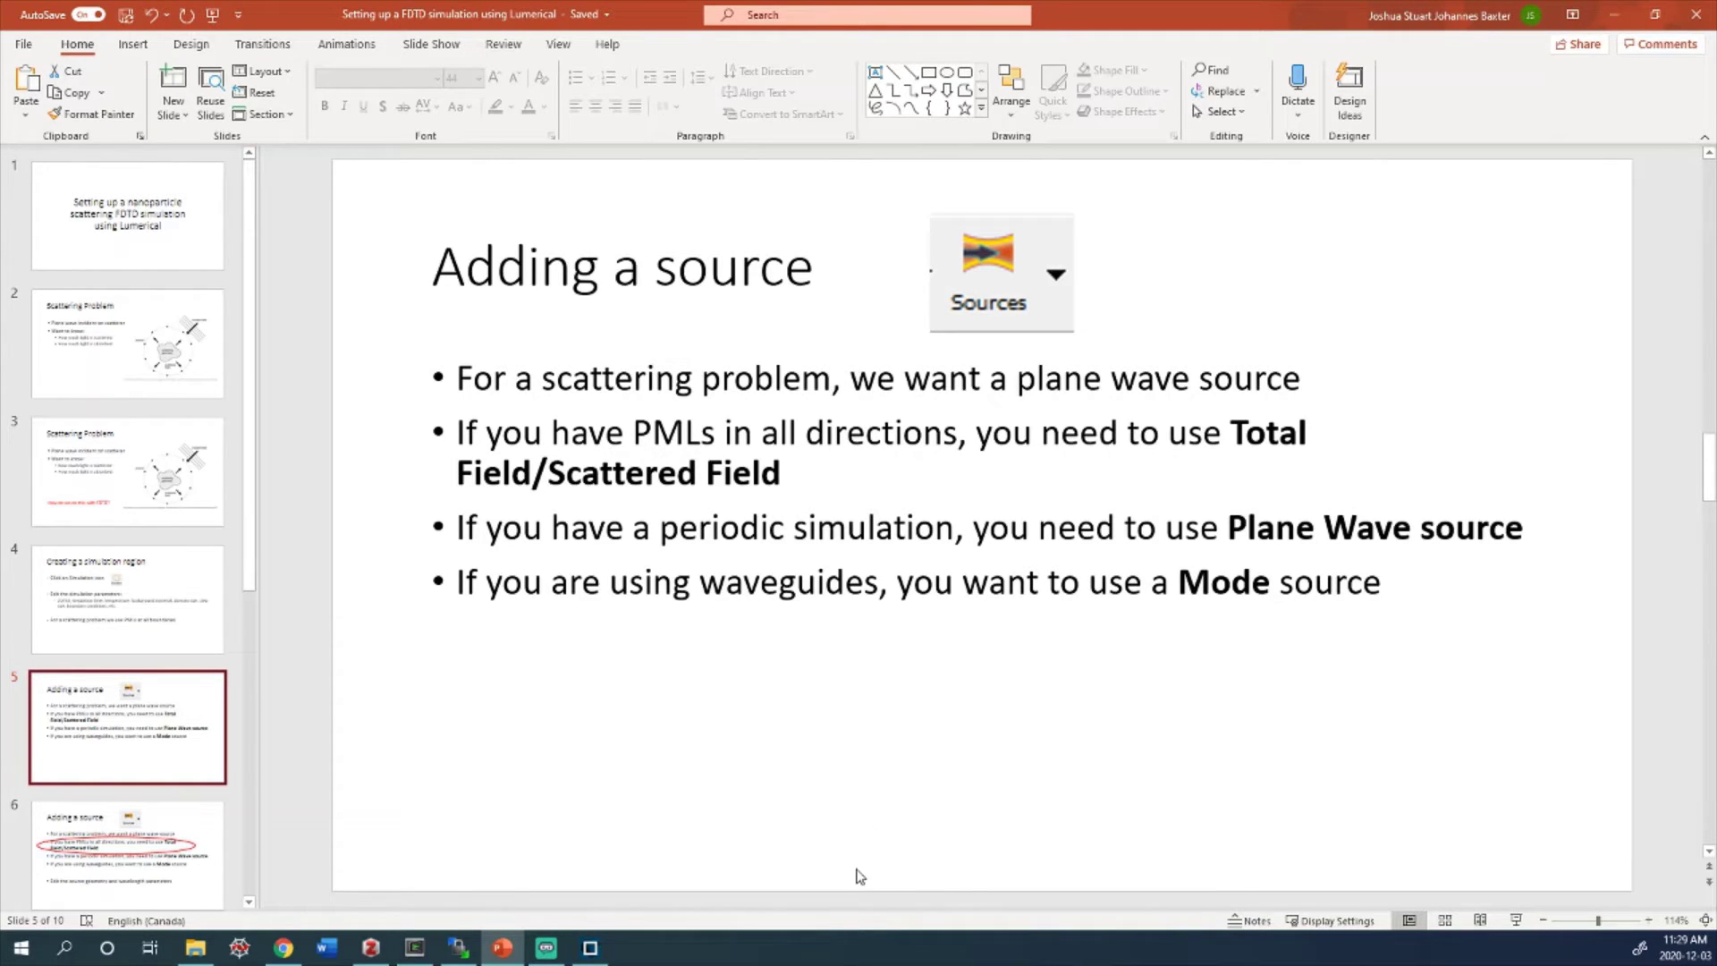
# Switch back to Lumerical and add a total-field scattered-field source to the model
pyautogui.click(592, 948)
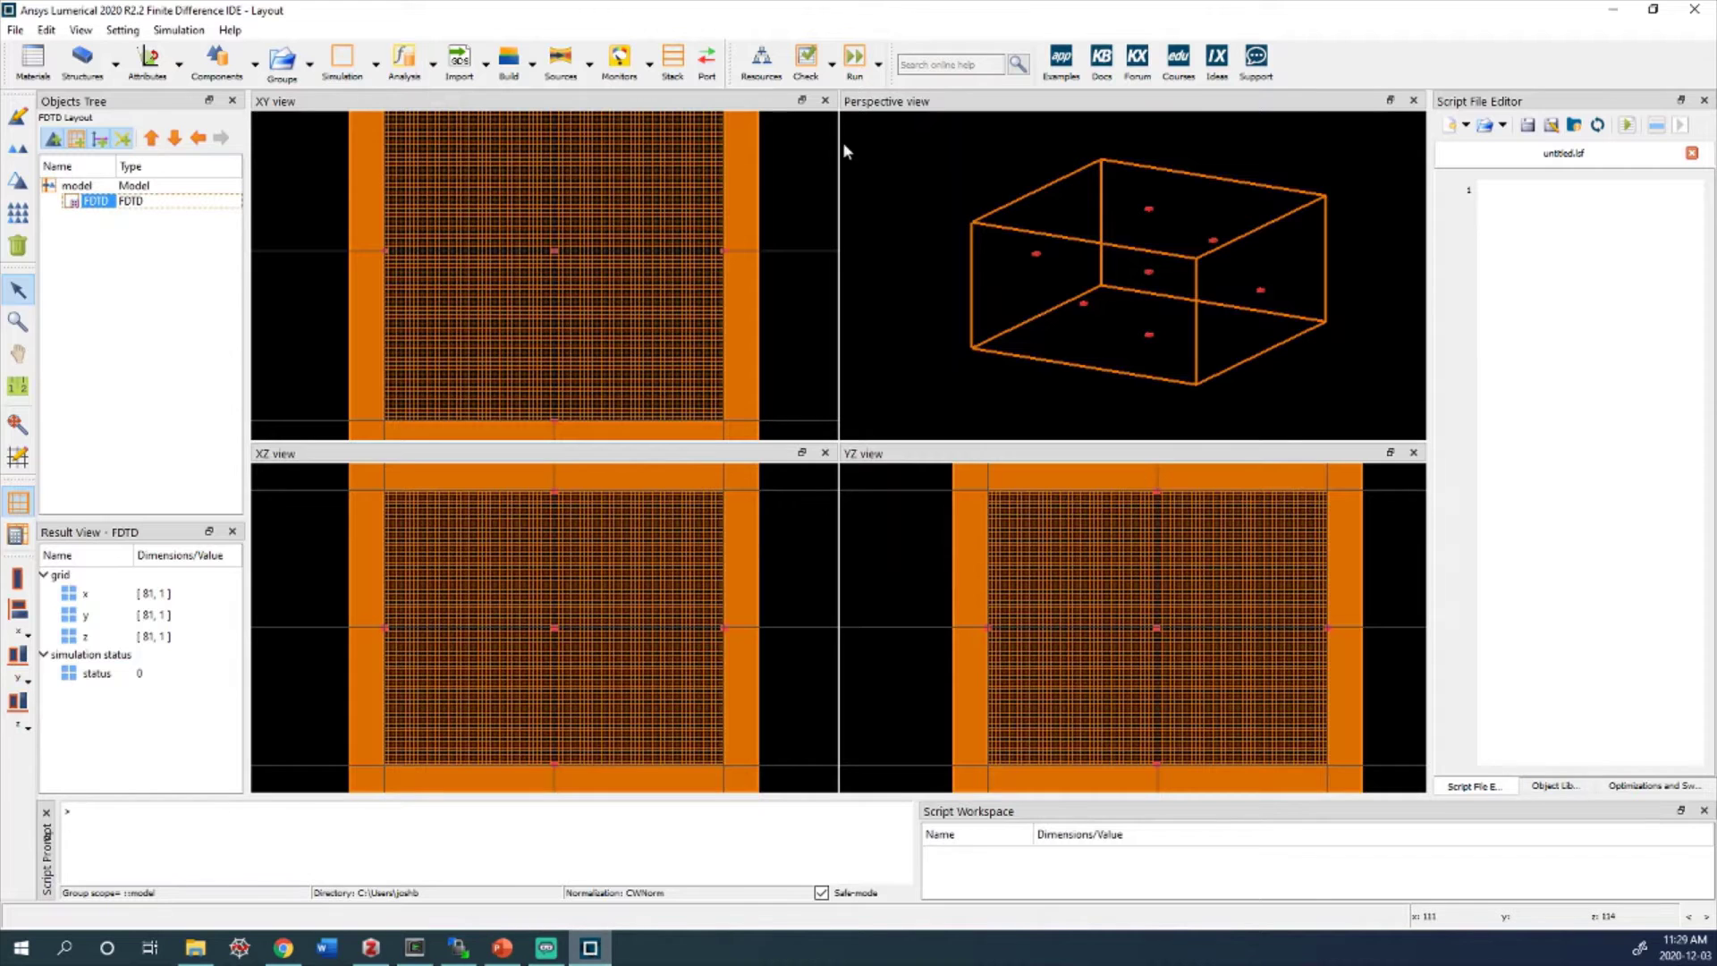
pyautogui.click(589, 65)
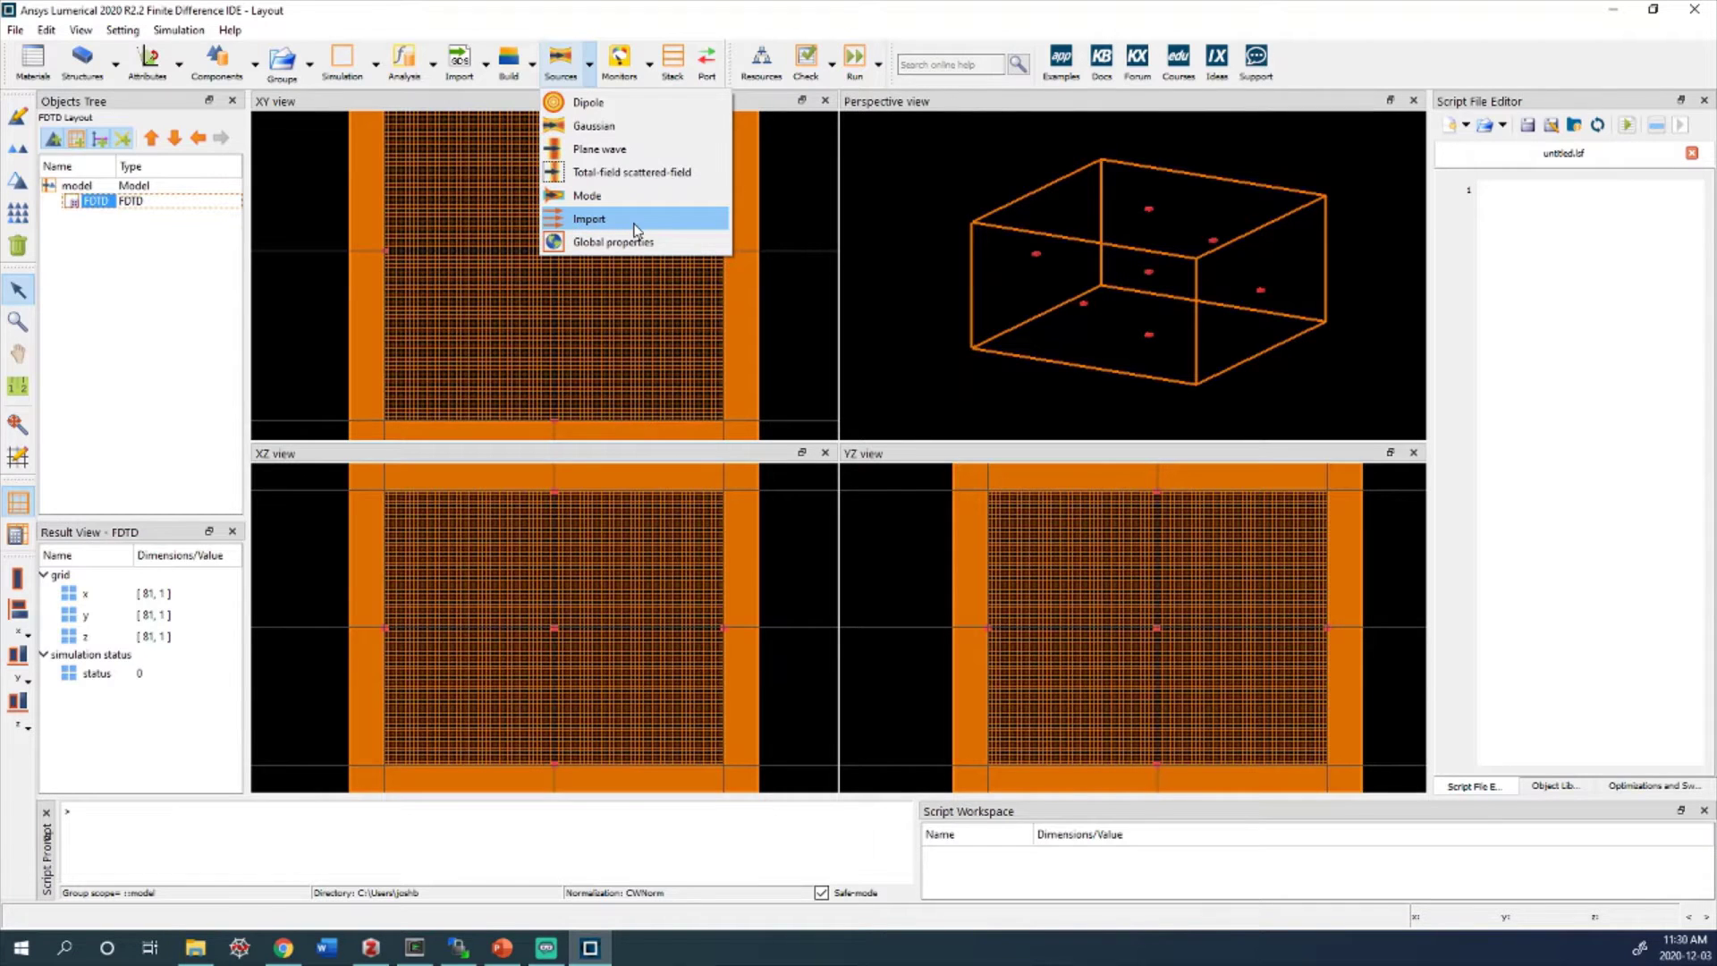
pyautogui.click(613, 173)
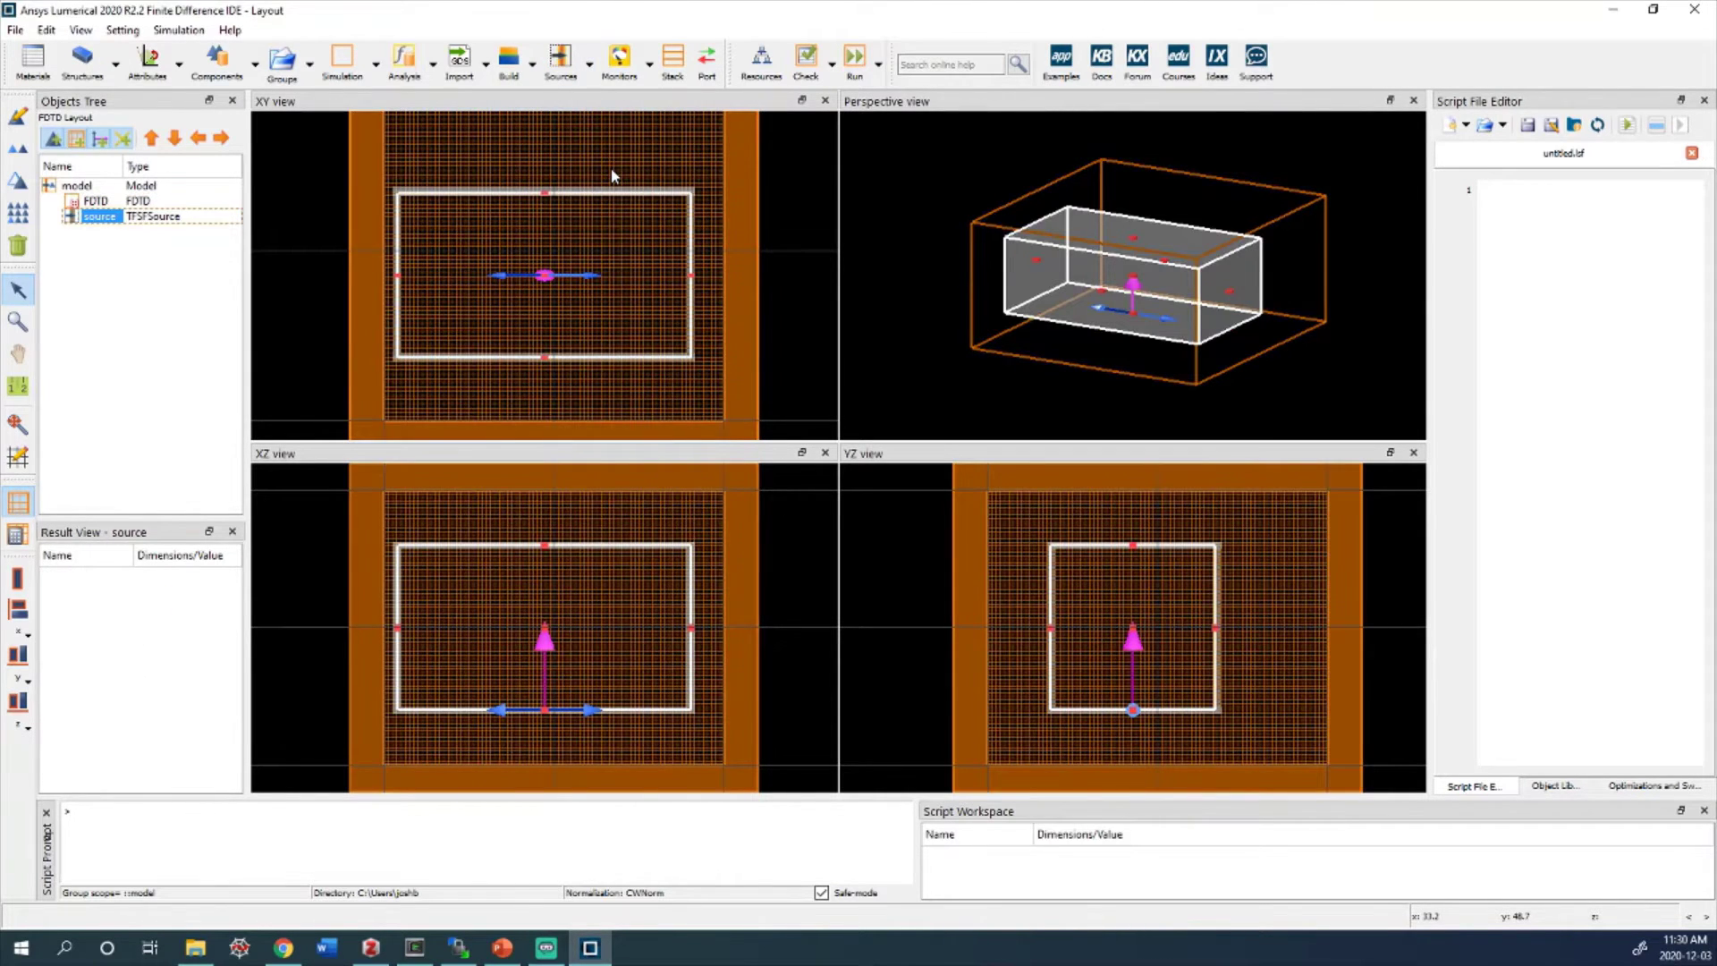
pyautogui.rightClick(111, 215)
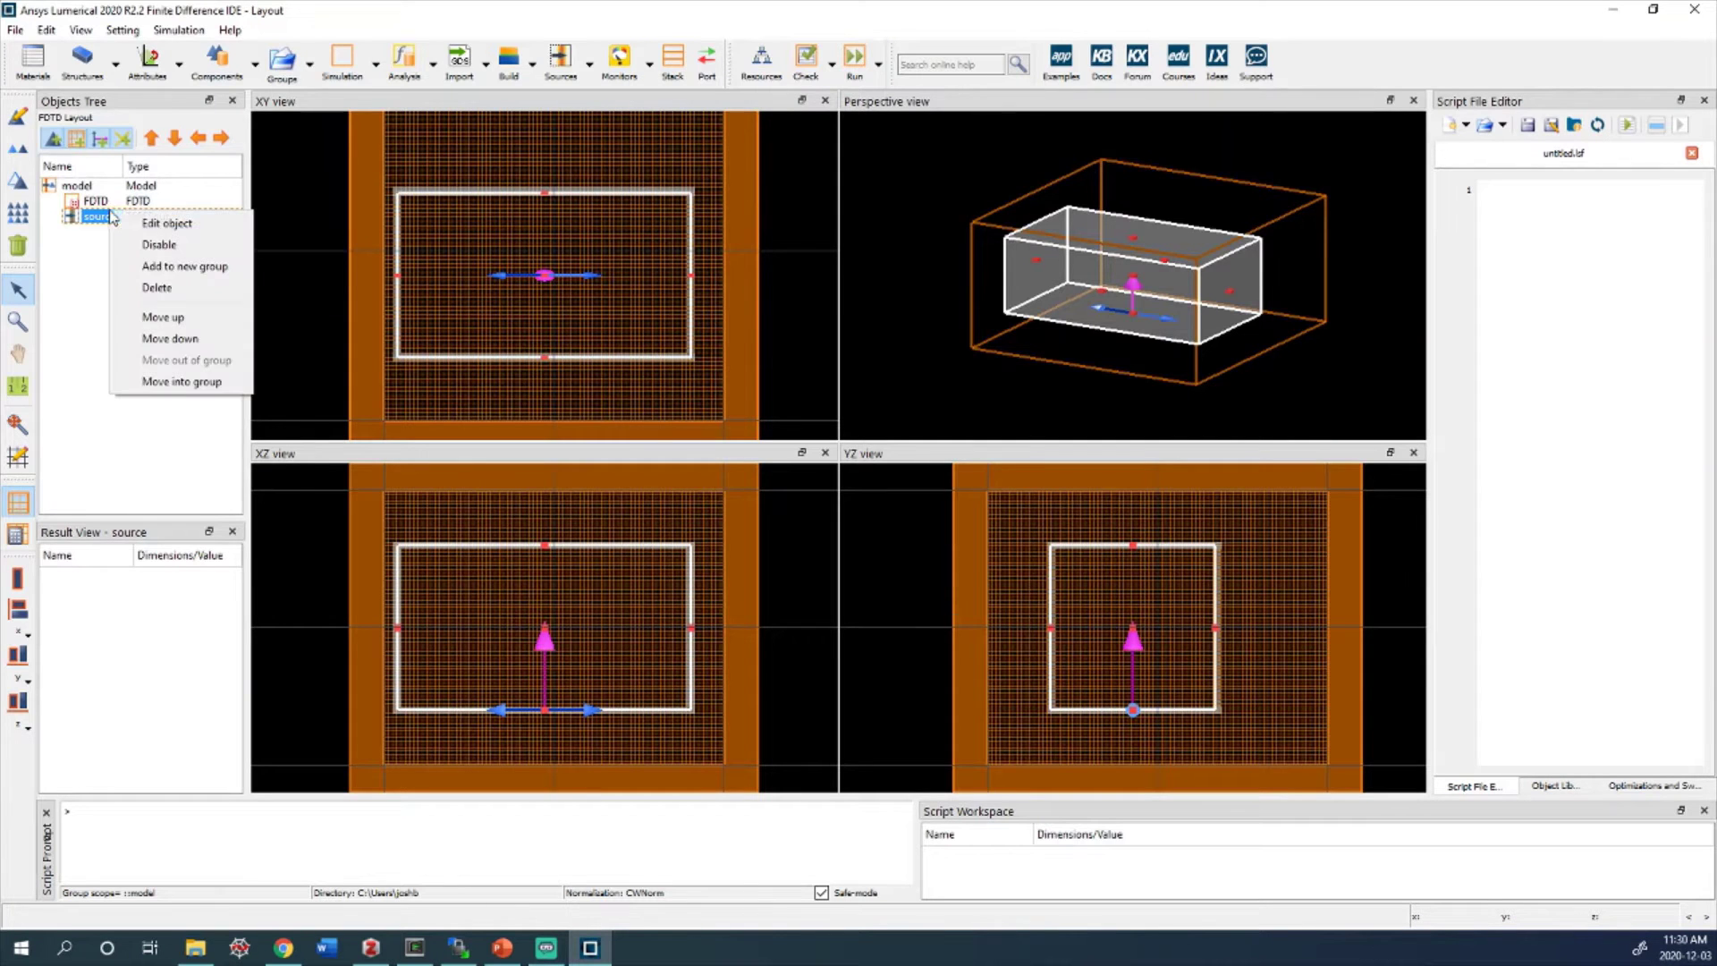
pyautogui.click(143, 224)
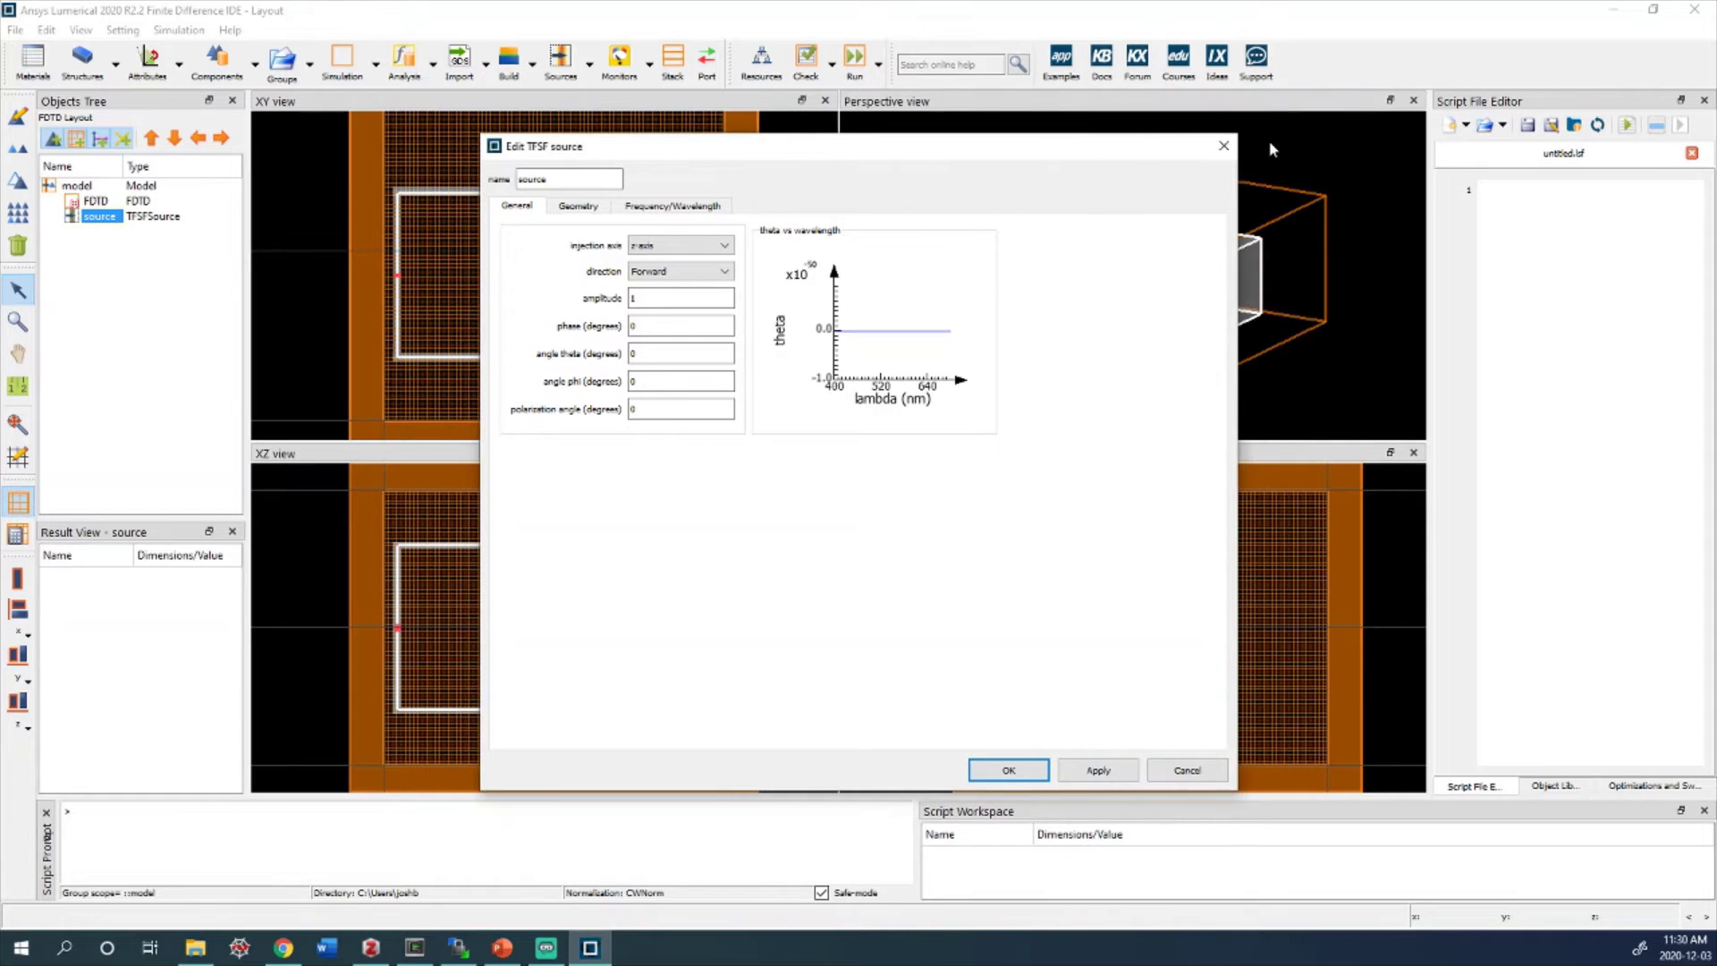
pyautogui.click(1223, 145)
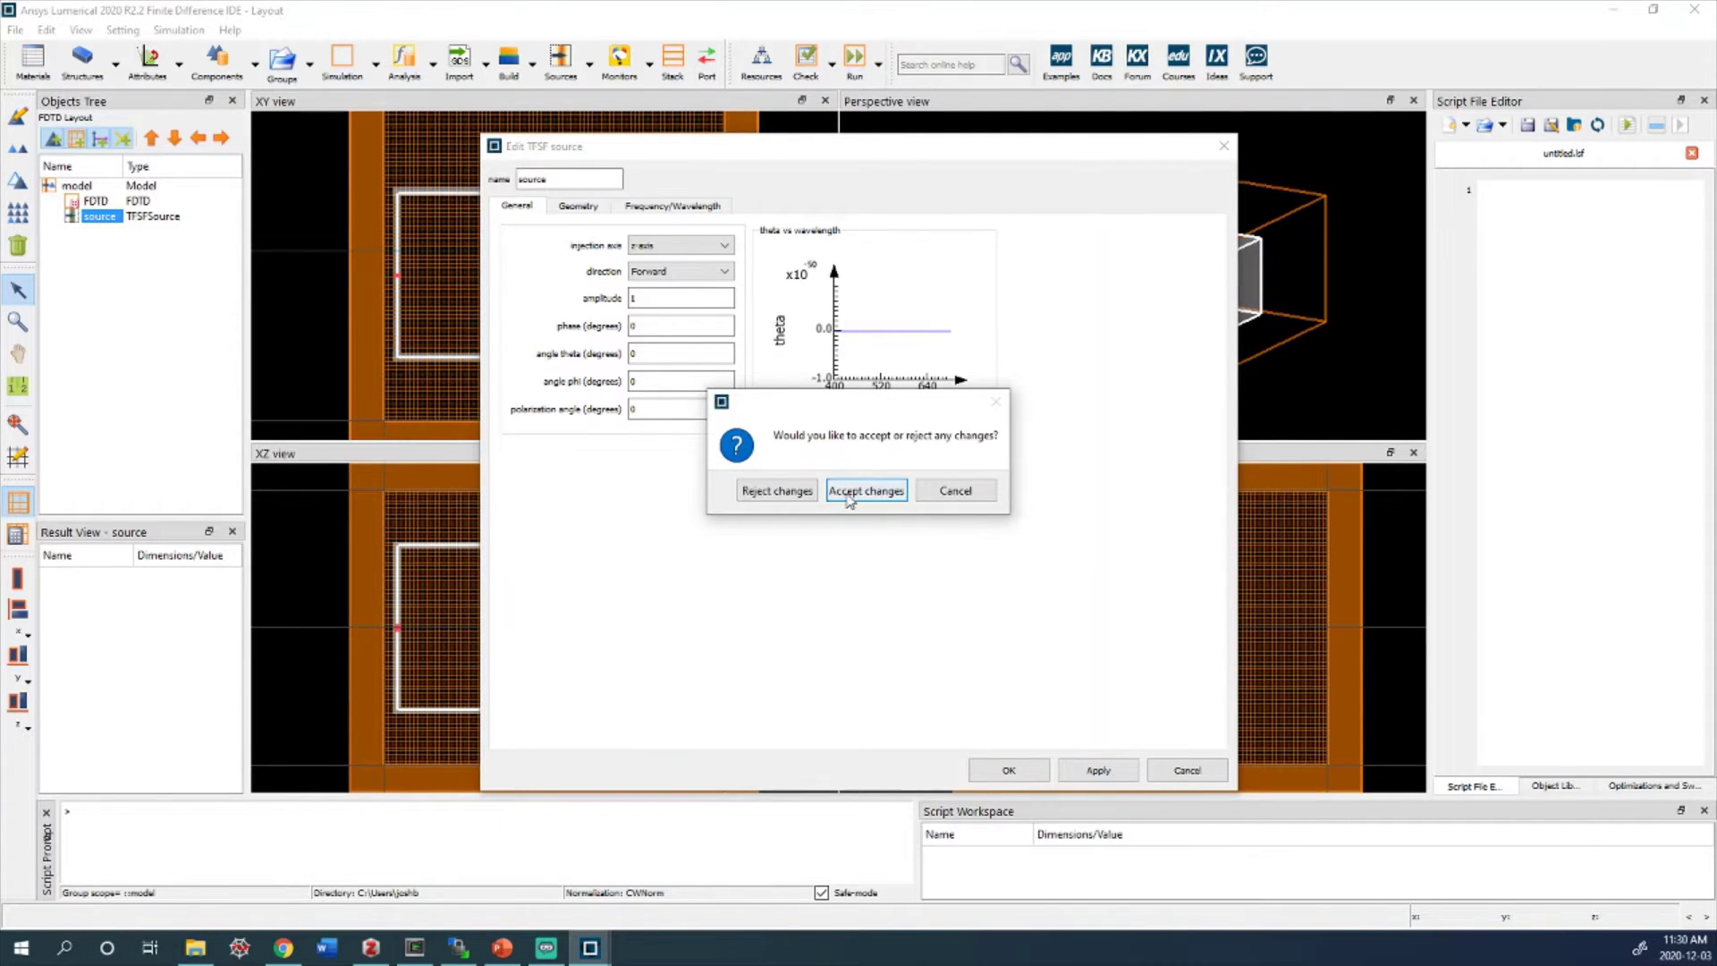
pyautogui.click(777, 490)
# Set the total-field scattered-field source to inject along the x-axis in the Forward direction
pyautogui.rightClick(112, 216)
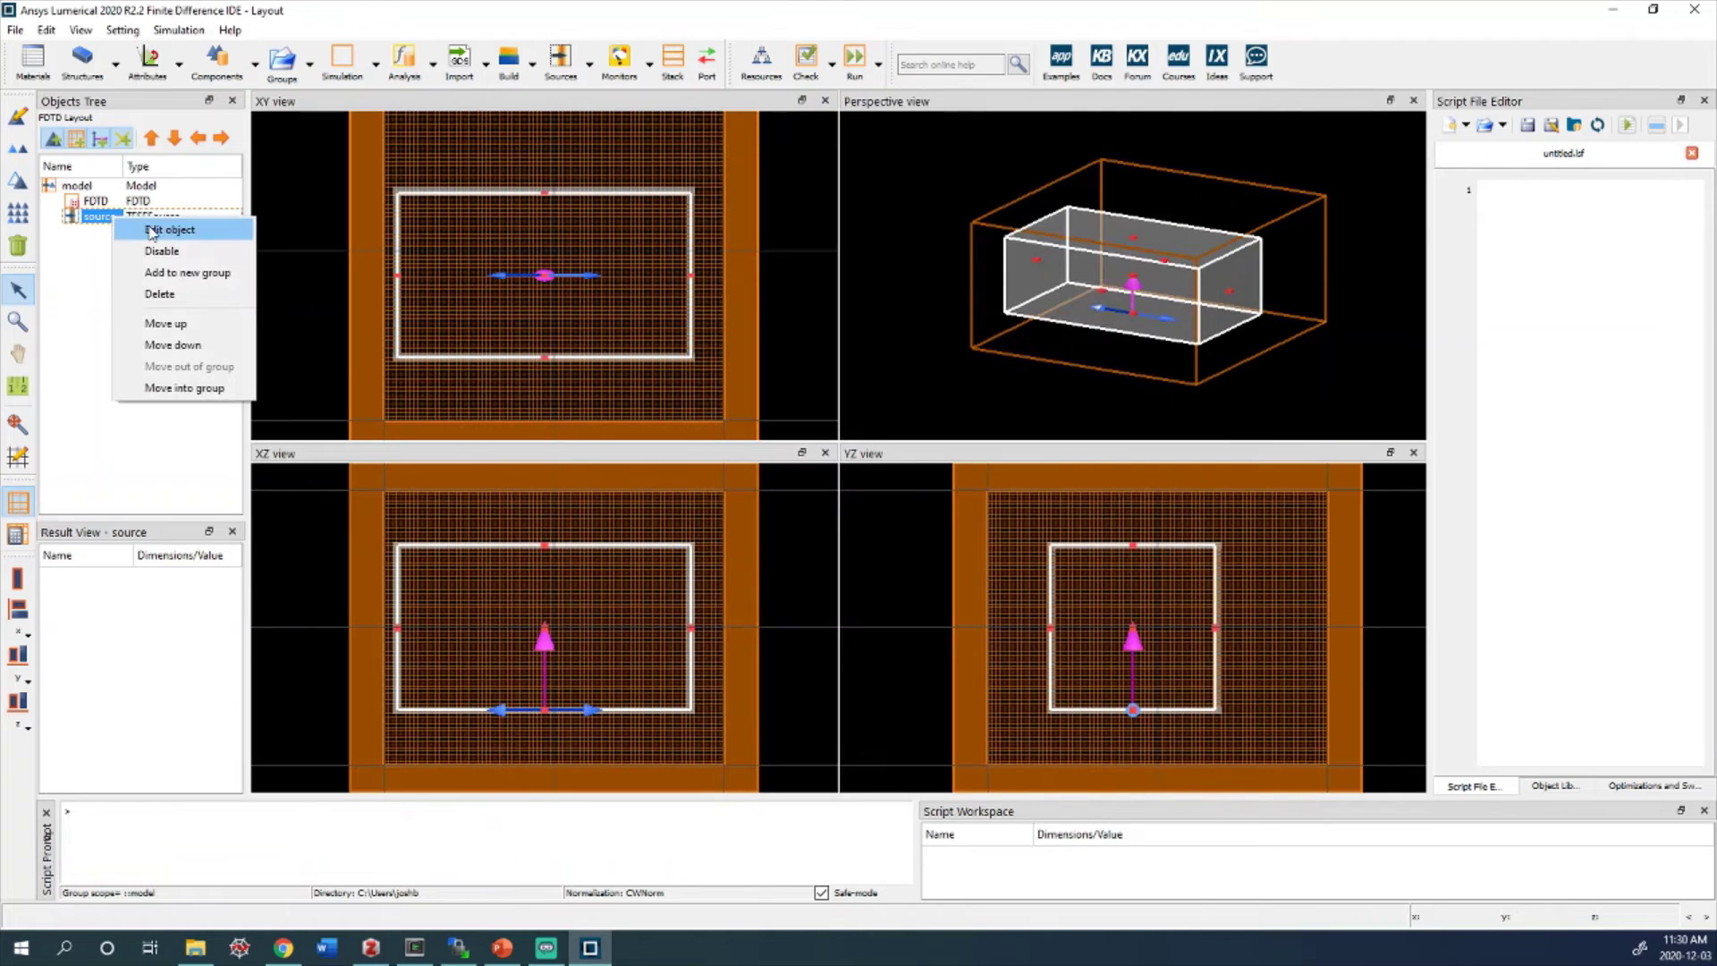
pyautogui.click(549, 233)
pyautogui.doubleClick(550, 239)
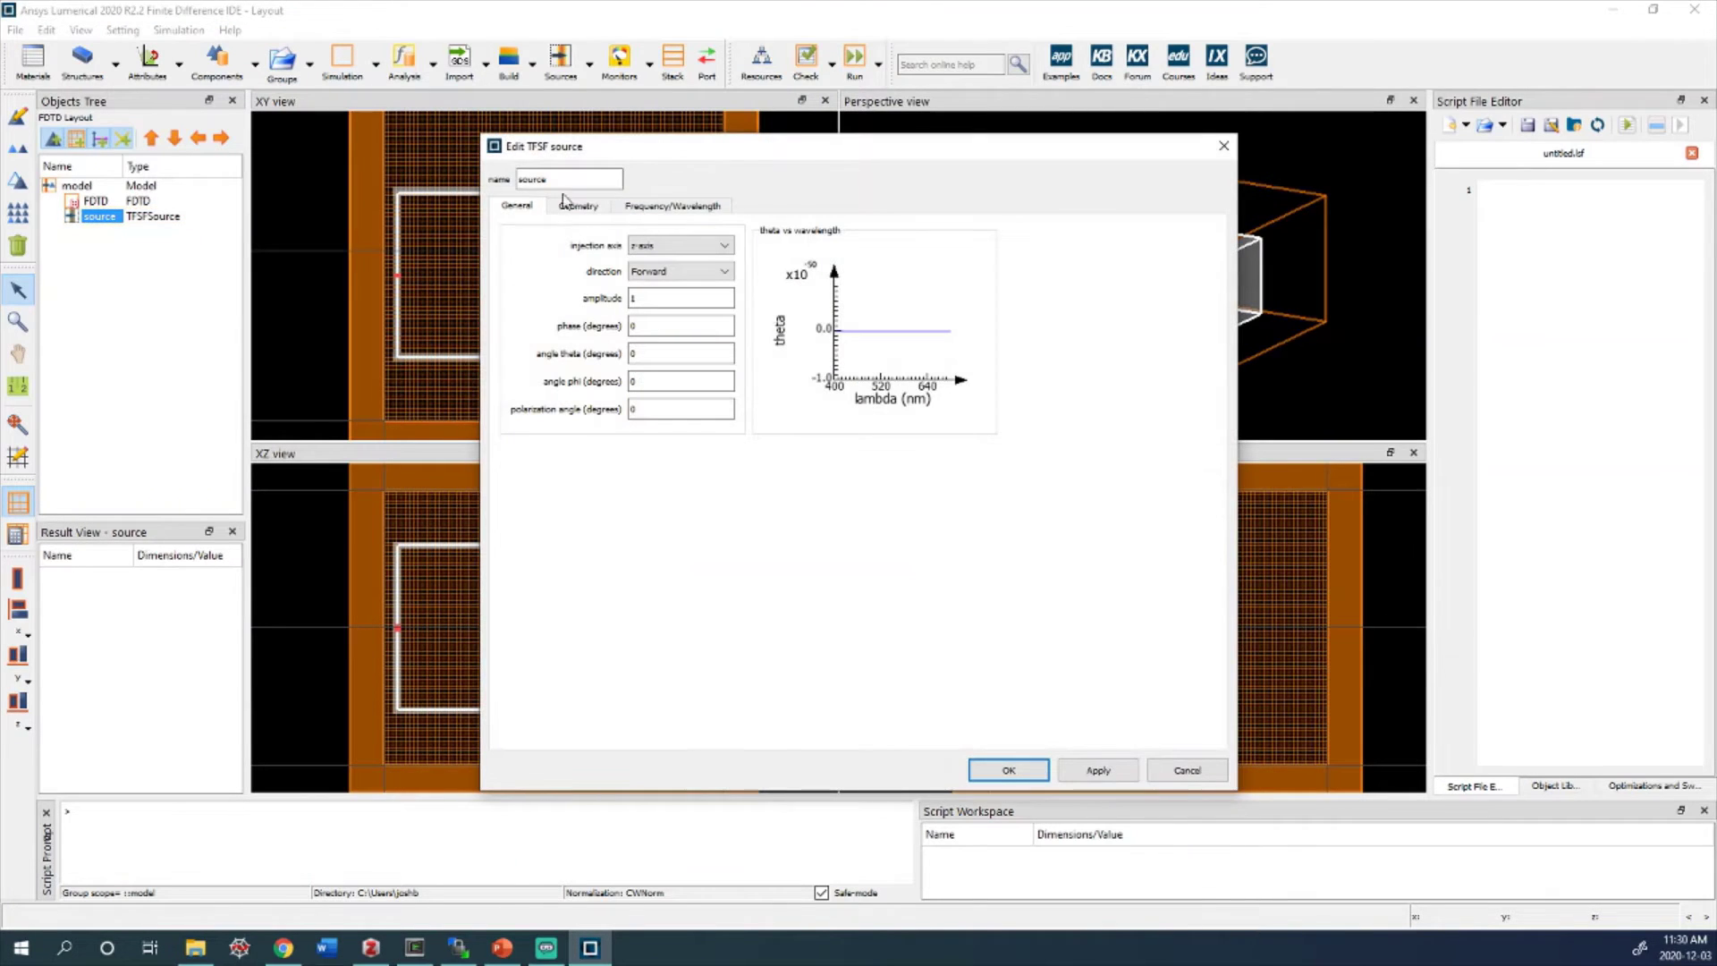
pyautogui.moveTo(753, 150); pyautogui.dragTo(1016, 152)
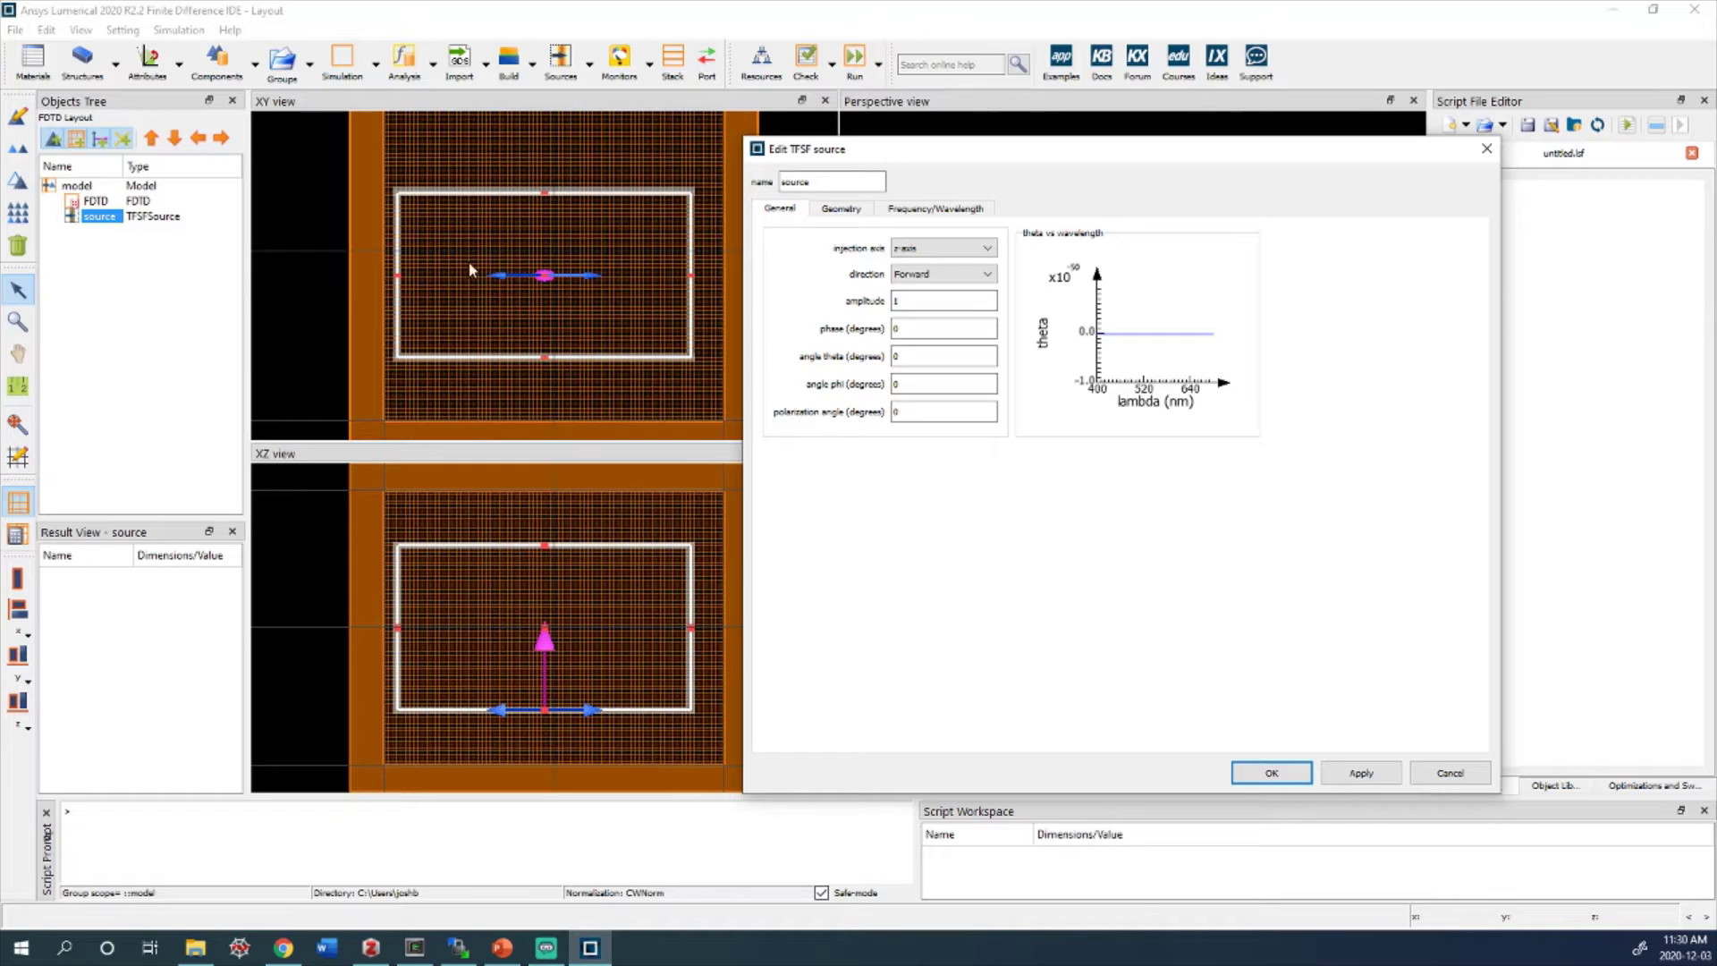
pyautogui.click(949, 249)
pyautogui.click(925, 260)
pyautogui.click(989, 273)
pyautogui.click(978, 277)
pyautogui.click(908, 329)
pyautogui.click(912, 357)
pyautogui.click(922, 384)
pyautogui.click(924, 410)
pyautogui.click(926, 410)
# Centre the source at x 0, y 0 and z 0 nm in its geometry settings
pyautogui.click(840, 208)
pyautogui.doubleClick(881, 250)
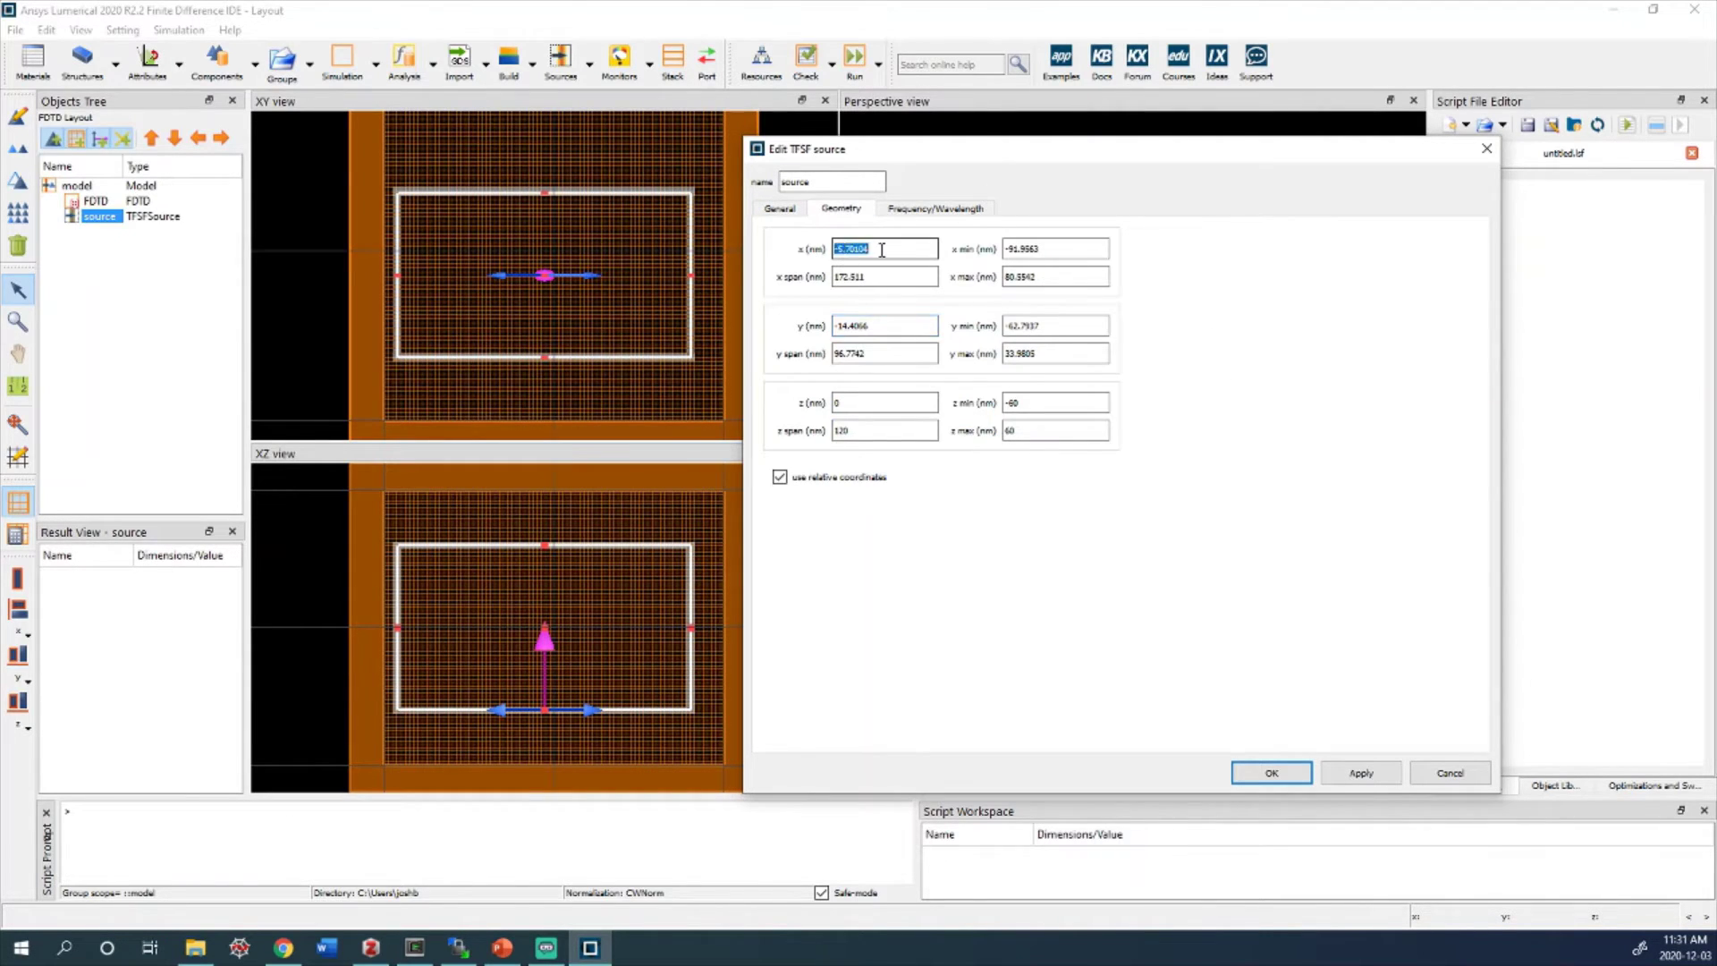
pyautogui.write('0')
pyautogui.tripleClick(867, 325)
pyautogui.write('0')
pyautogui.click(867, 402)
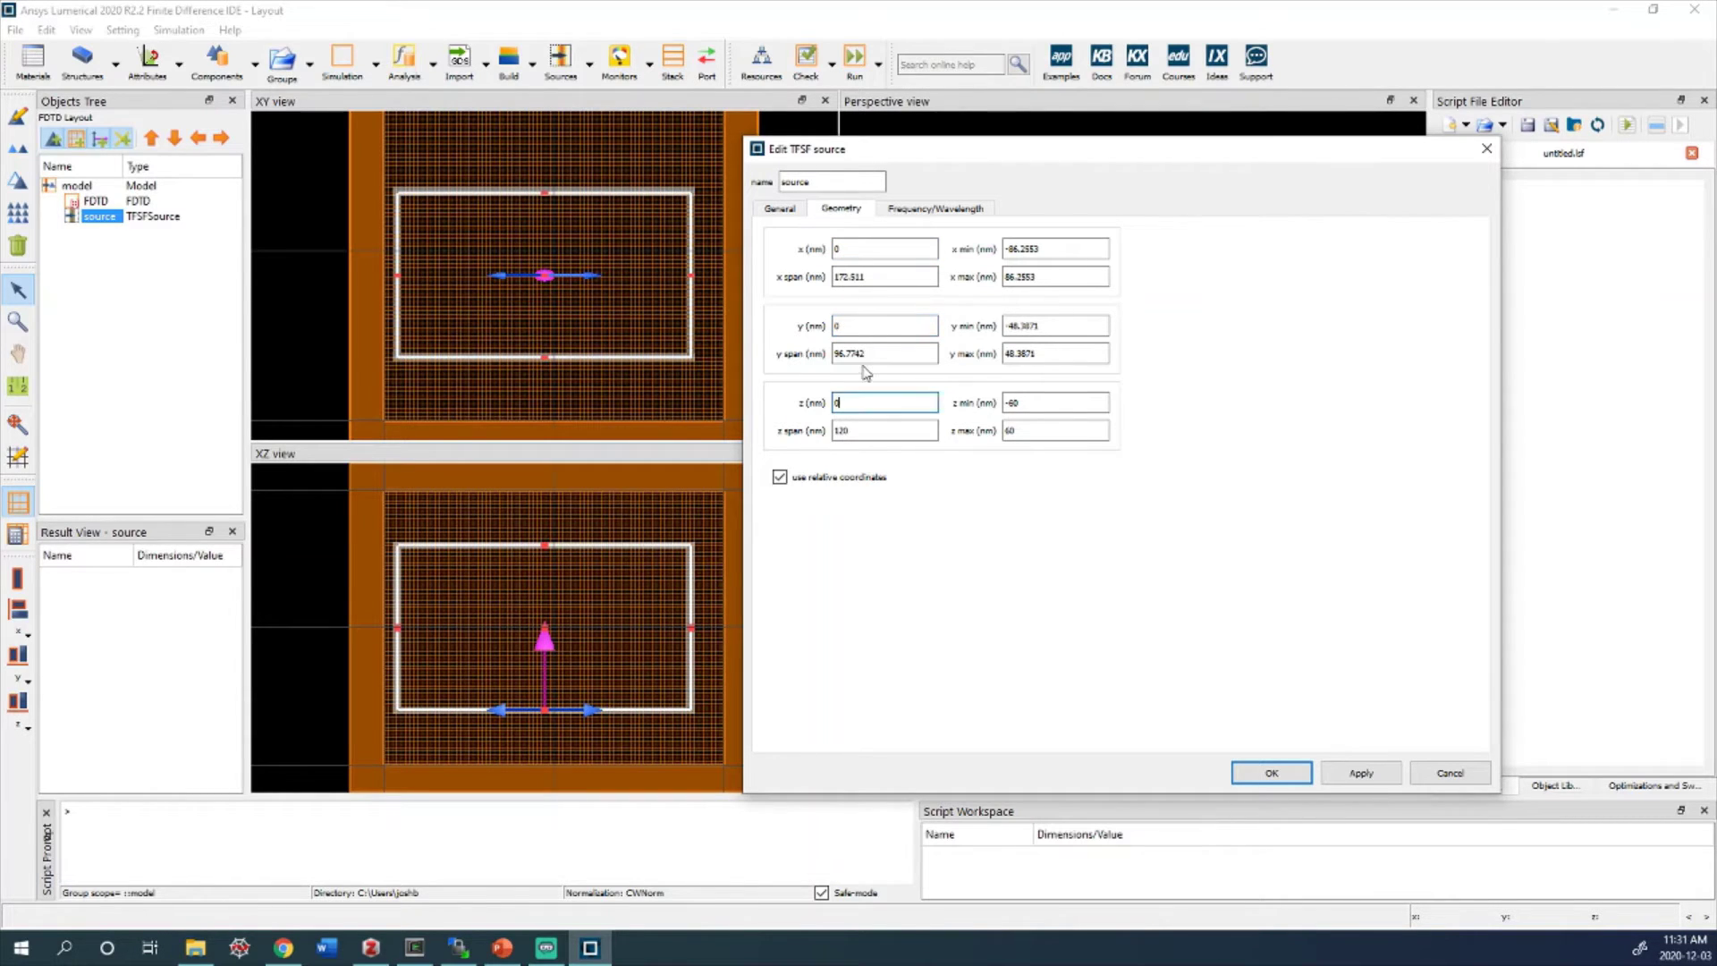
# Set the source's x, y and z spans to 160 nm
pyautogui.doubleClick(858, 277)
pyautogui.tripleClick(858, 282)
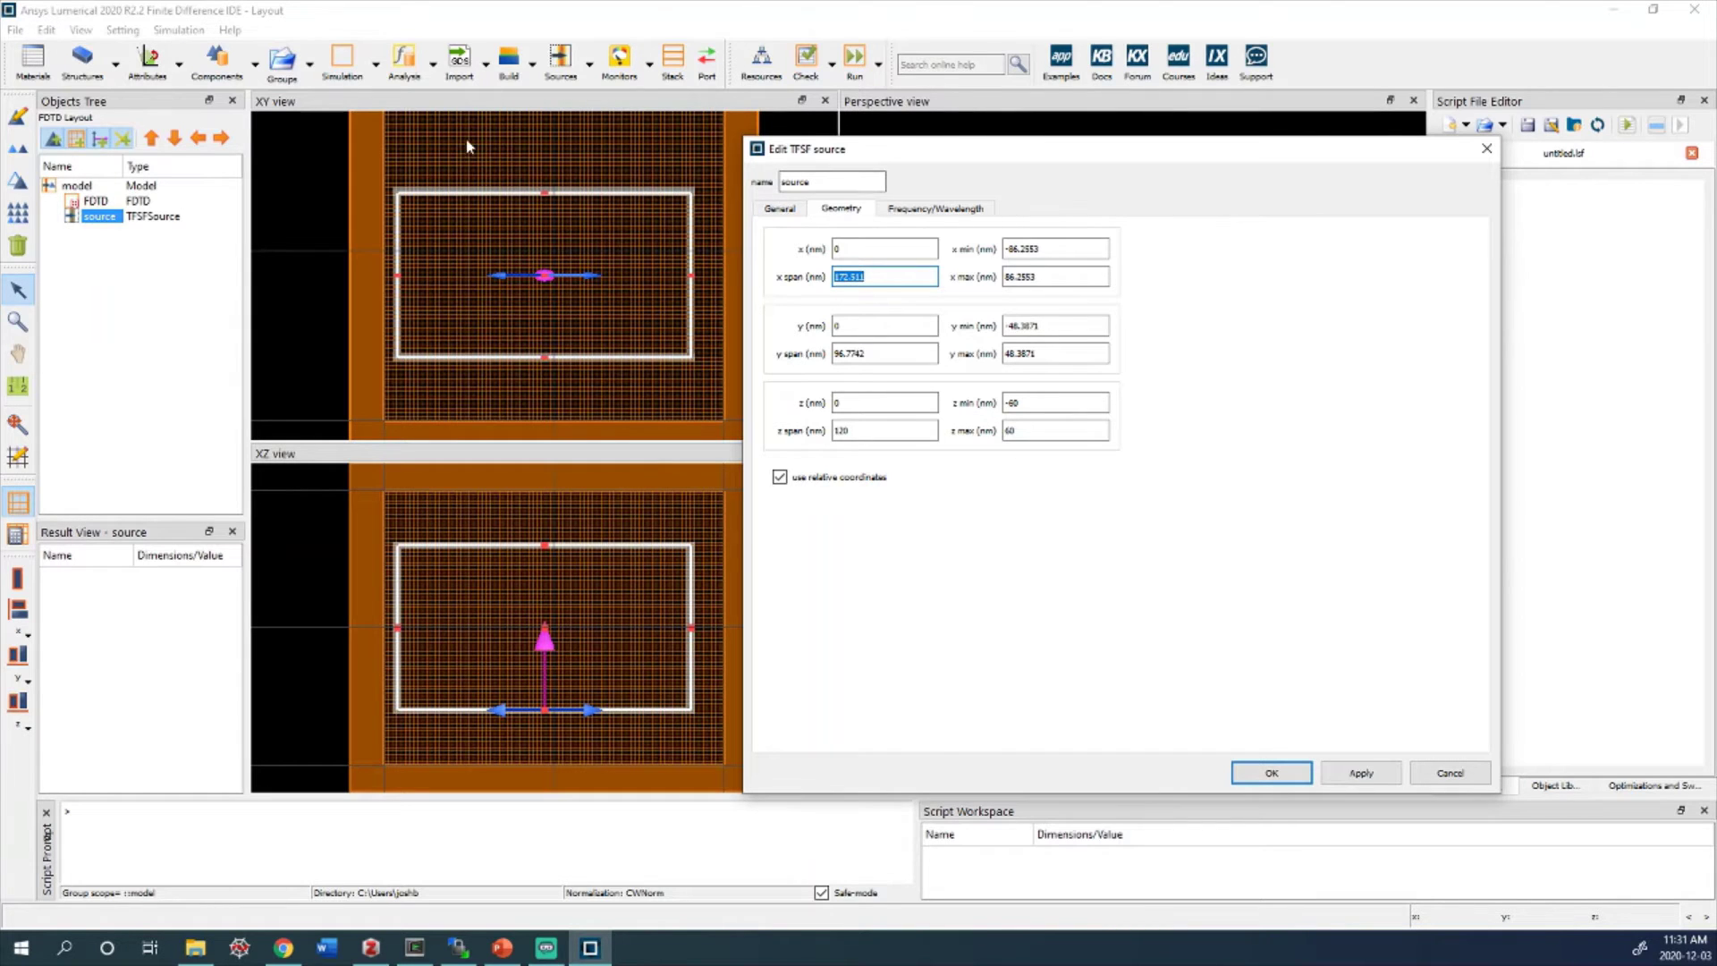
pyautogui.write('160')
pyautogui.click(843, 355)
pyautogui.doubleClick(843, 355)
pyautogui.write('160')
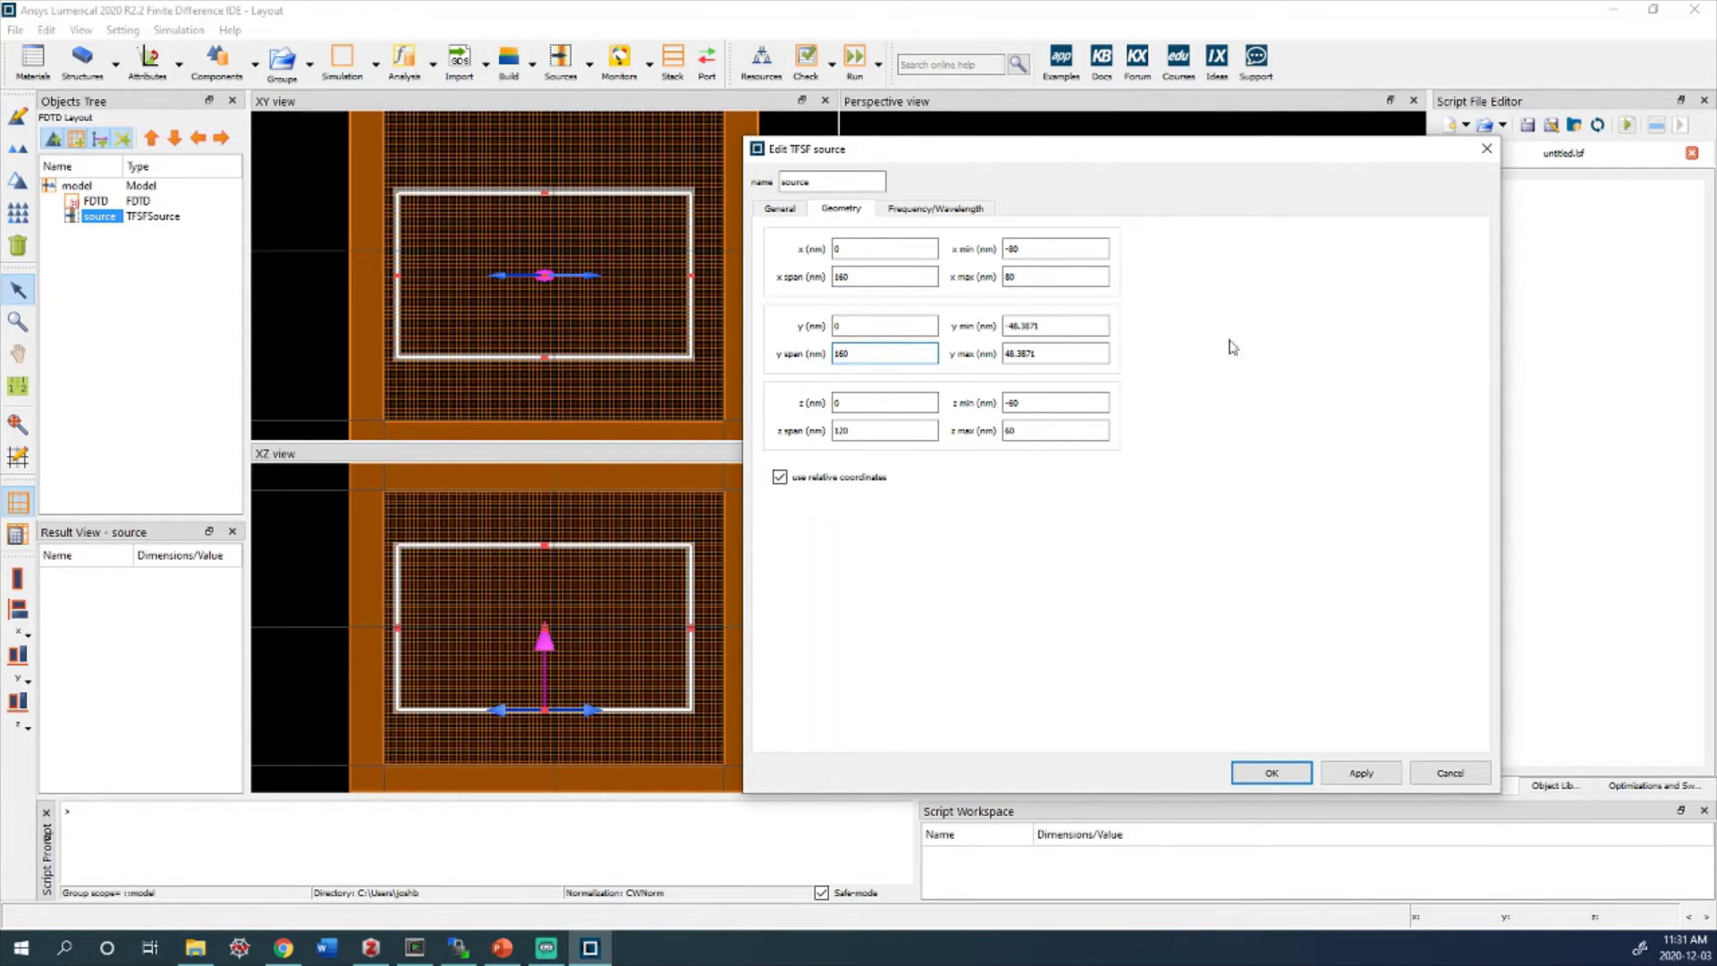
pyautogui.doubleClick(909, 429)
# Set the source's start wavelength to 200 nm and accept the source settings
pyautogui.click(939, 209)
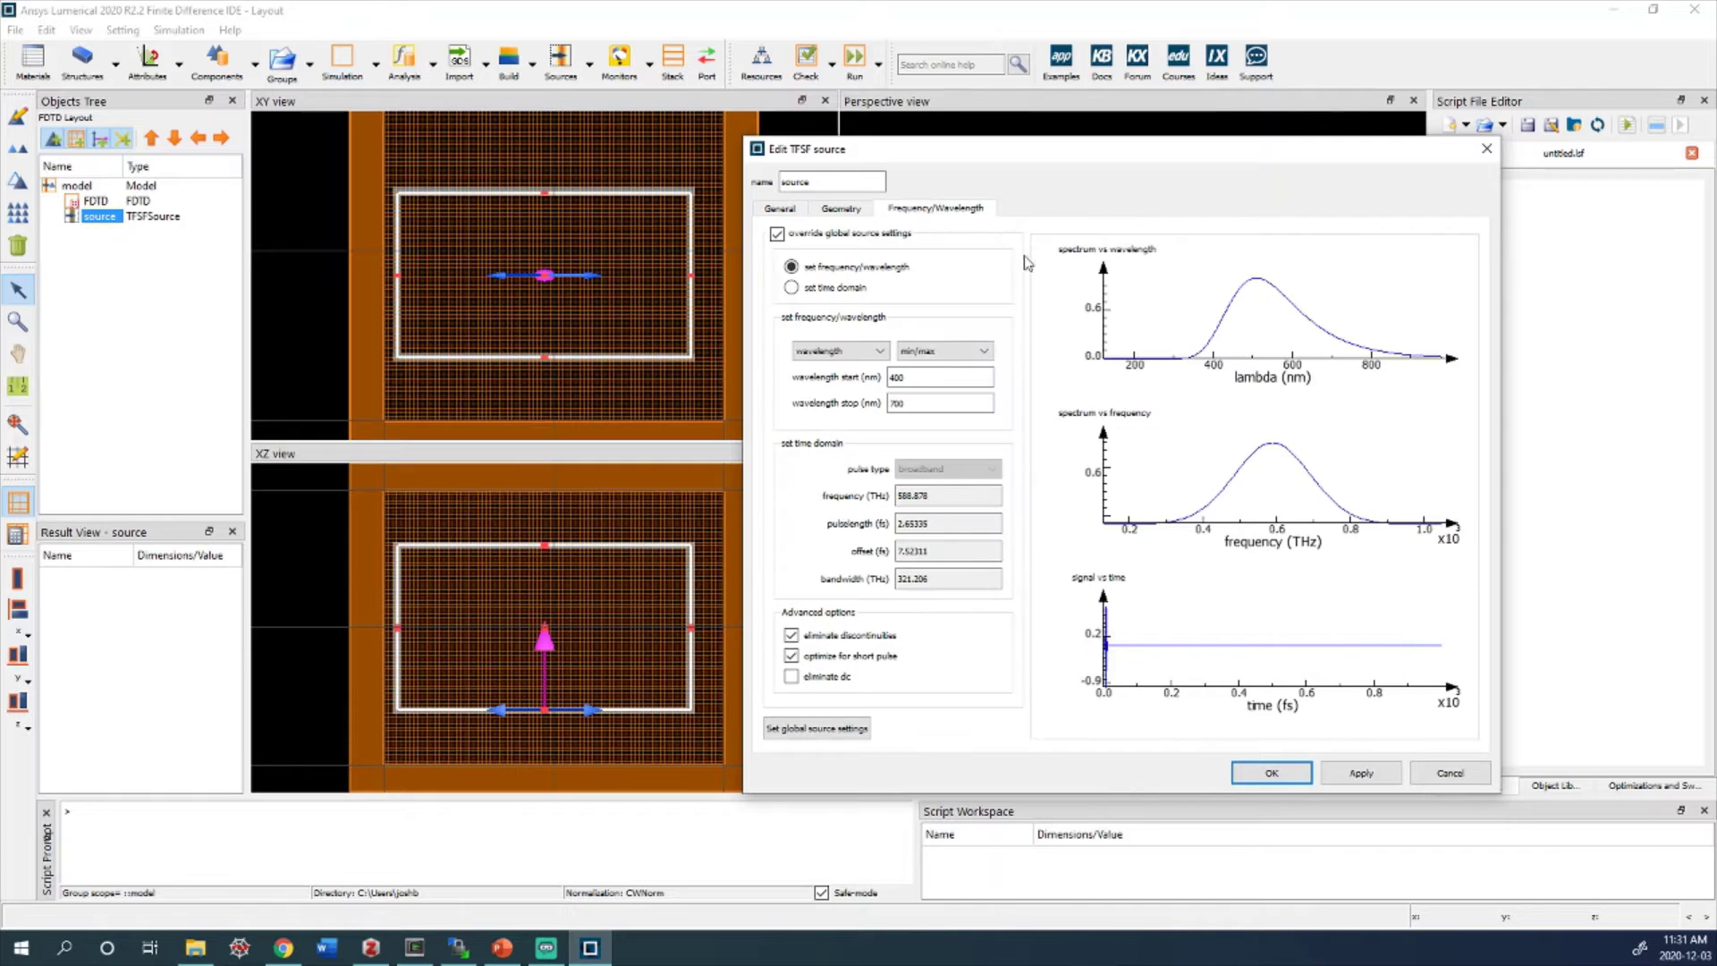
pyautogui.doubleClick(925, 379)
pyautogui.write('2')
pyautogui.press('Return')
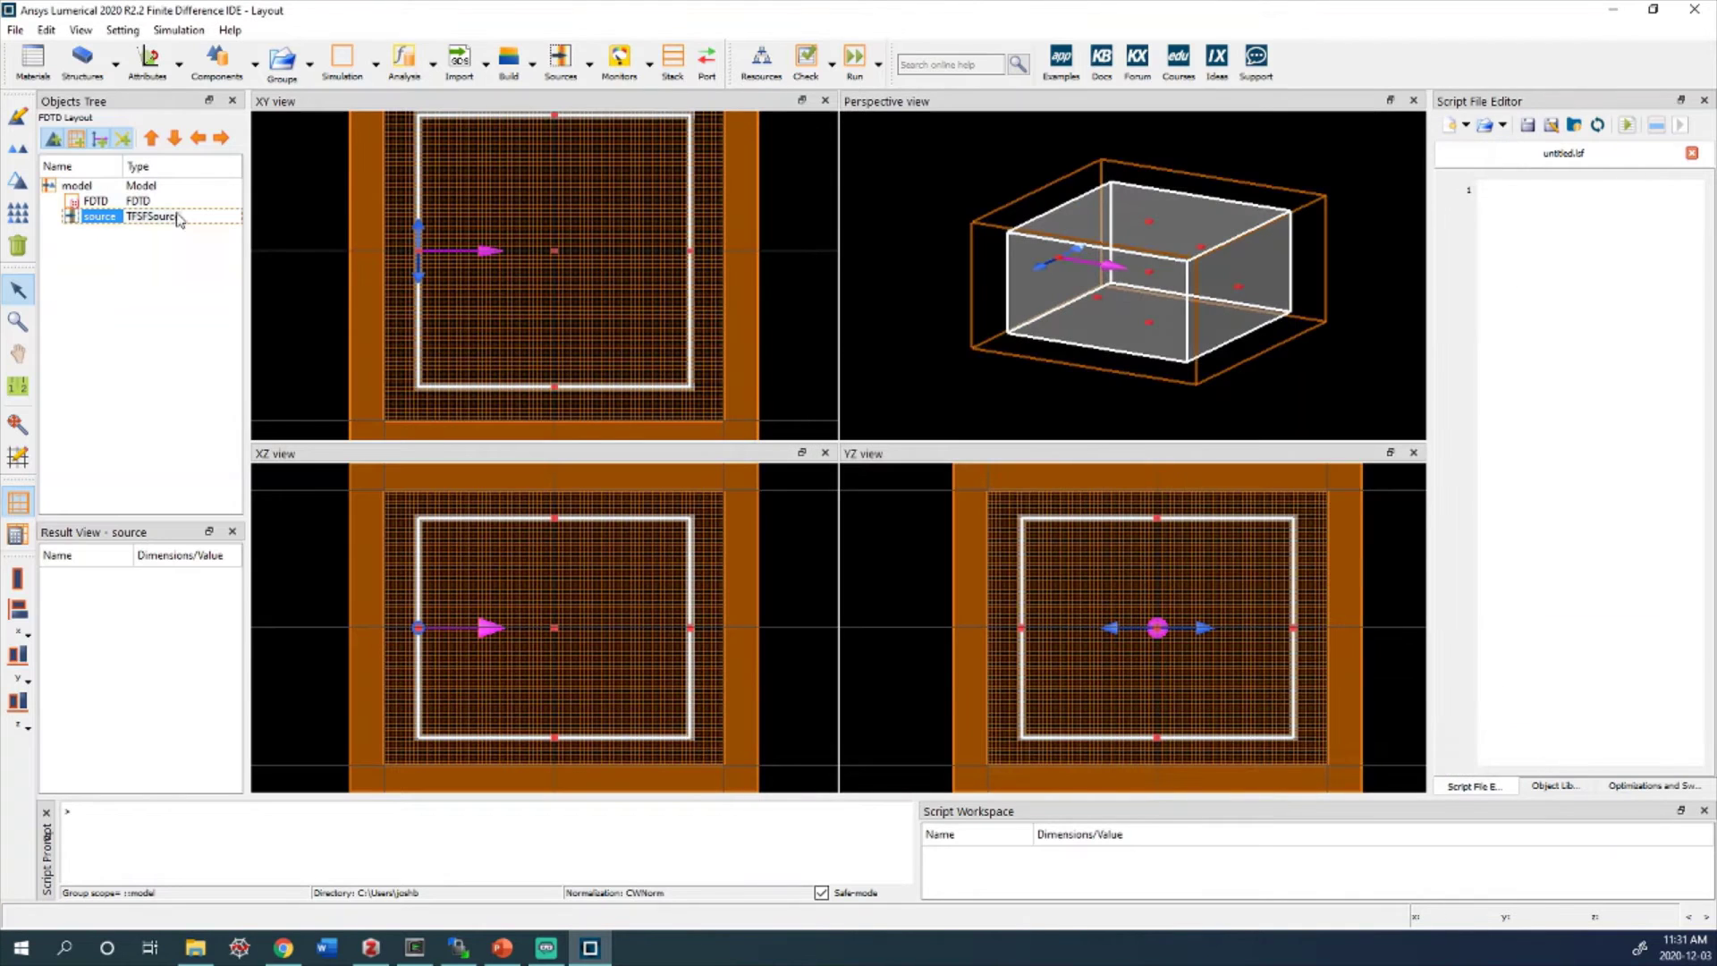
# Reopen the source's wavelength settings and review the global source options without changing them
pyautogui.rightClick(95, 217)
pyautogui.click(150, 230)
pyautogui.click(666, 206)
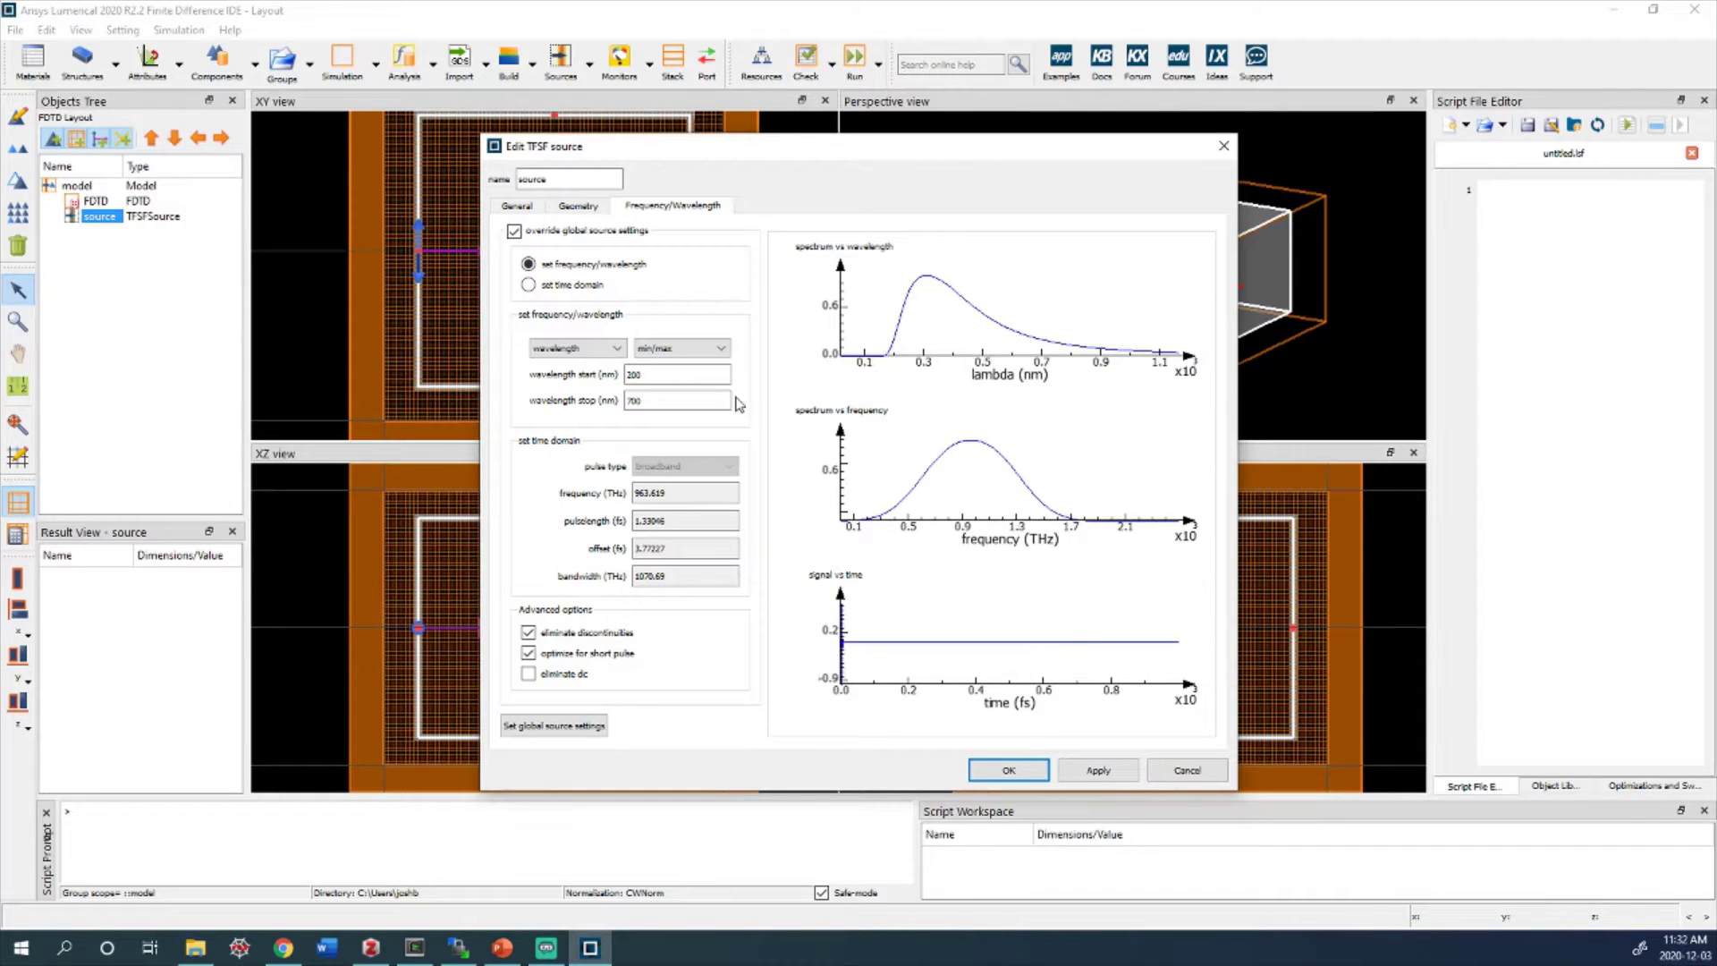
pyautogui.click(576, 728)
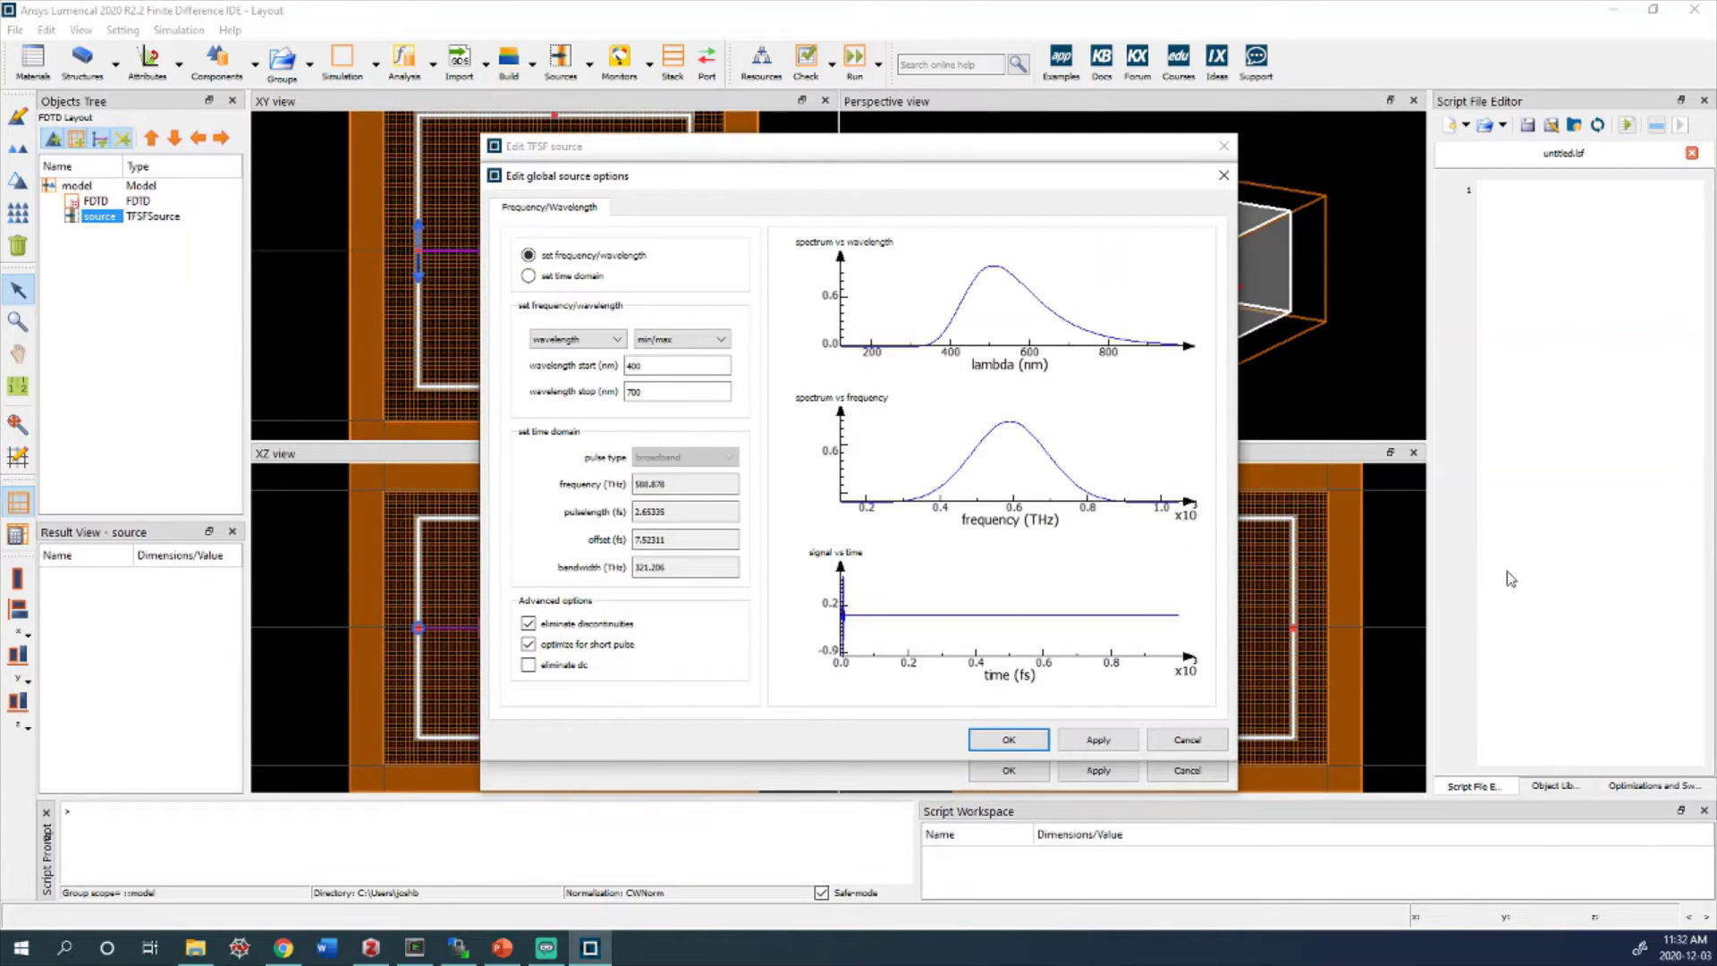
pyautogui.click(1197, 738)
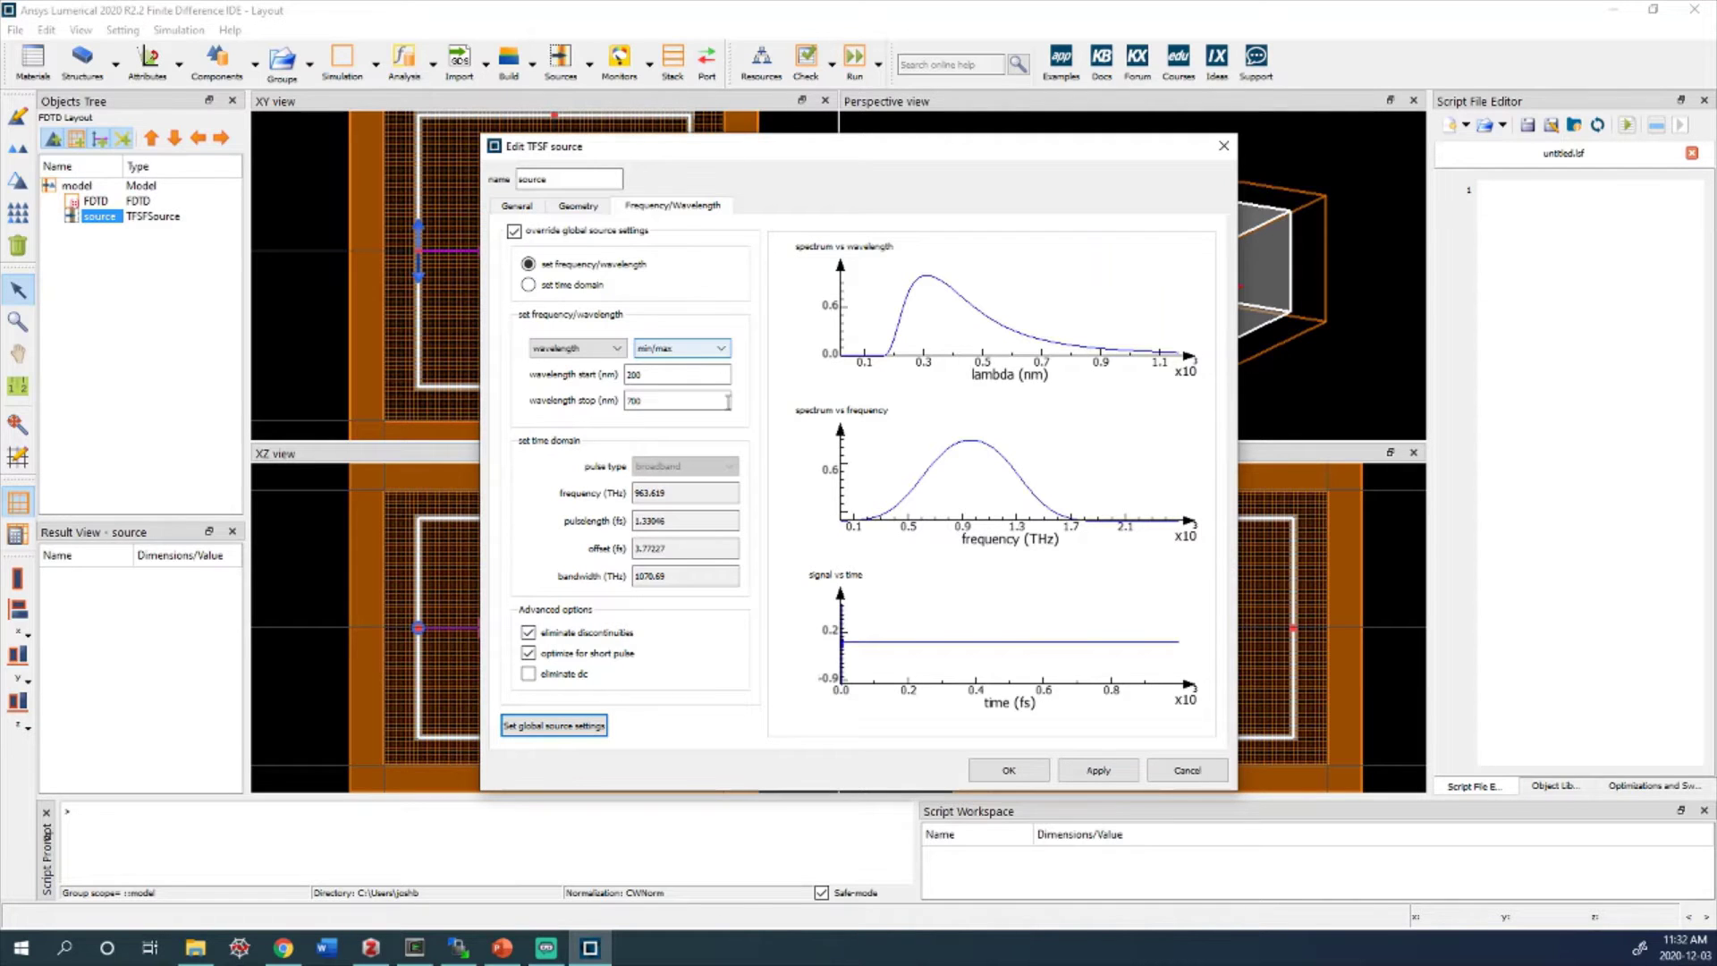
# Try defining the source range by frequency, return it to wavelength, and close the source settings
pyautogui.click(643, 374)
pyautogui.click(657, 400)
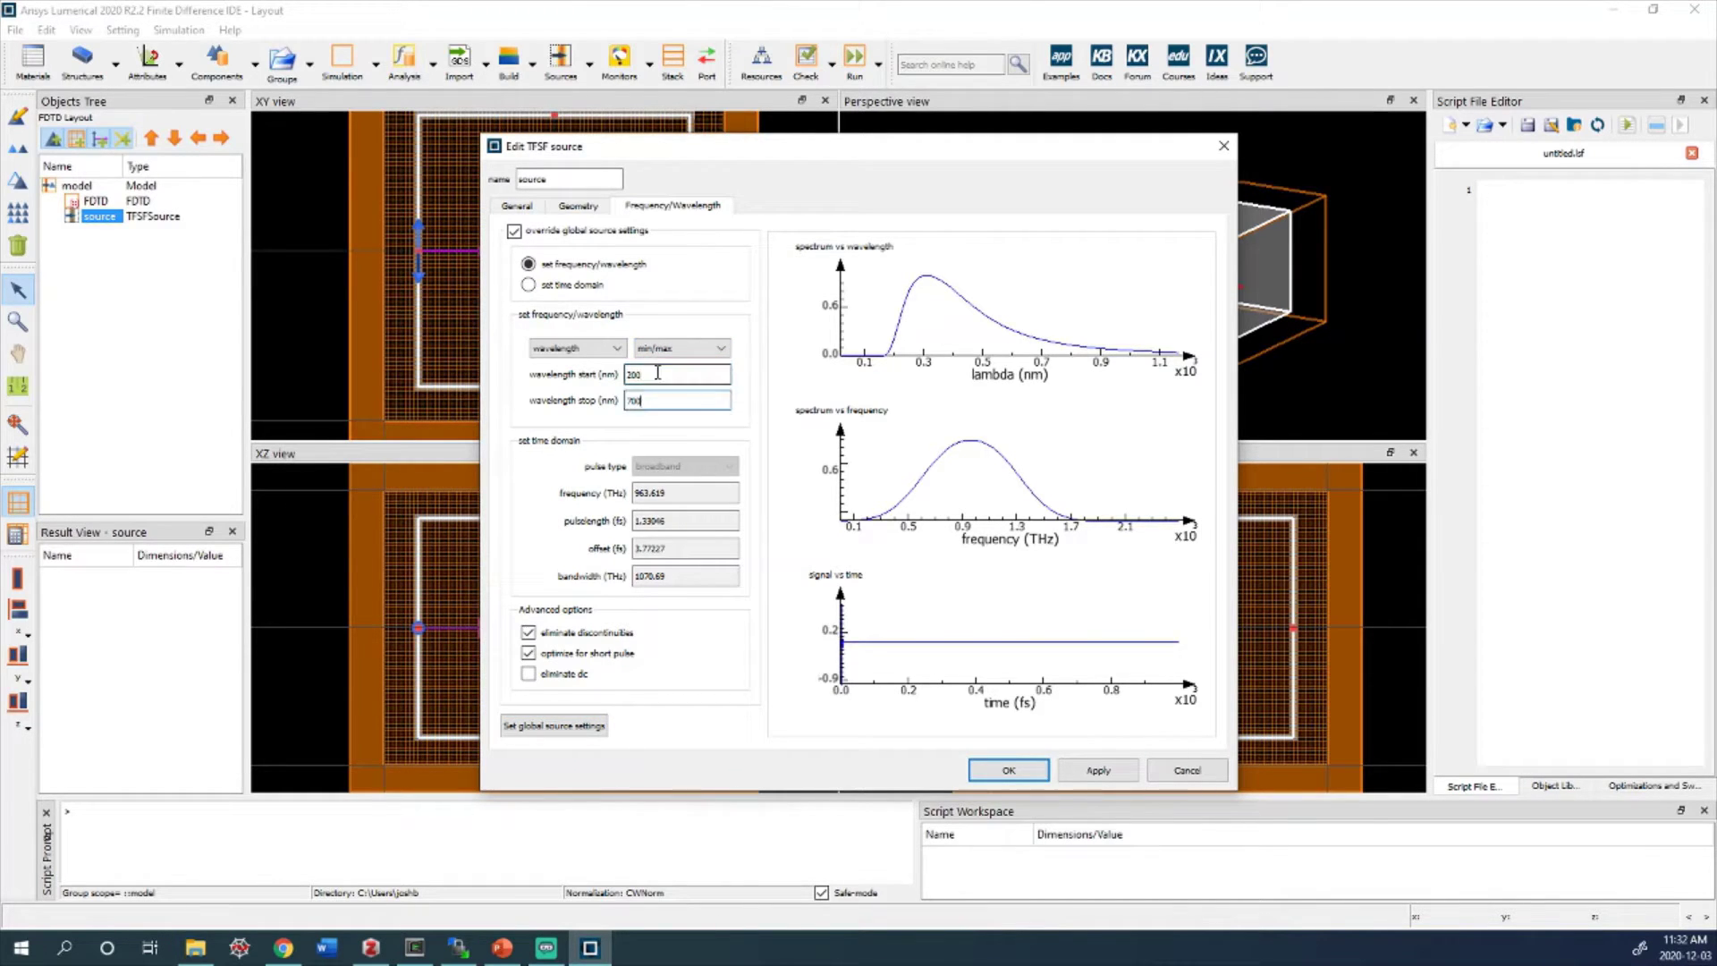
pyautogui.click(606, 349)
pyautogui.click(563, 362)
pyautogui.click(576, 348)
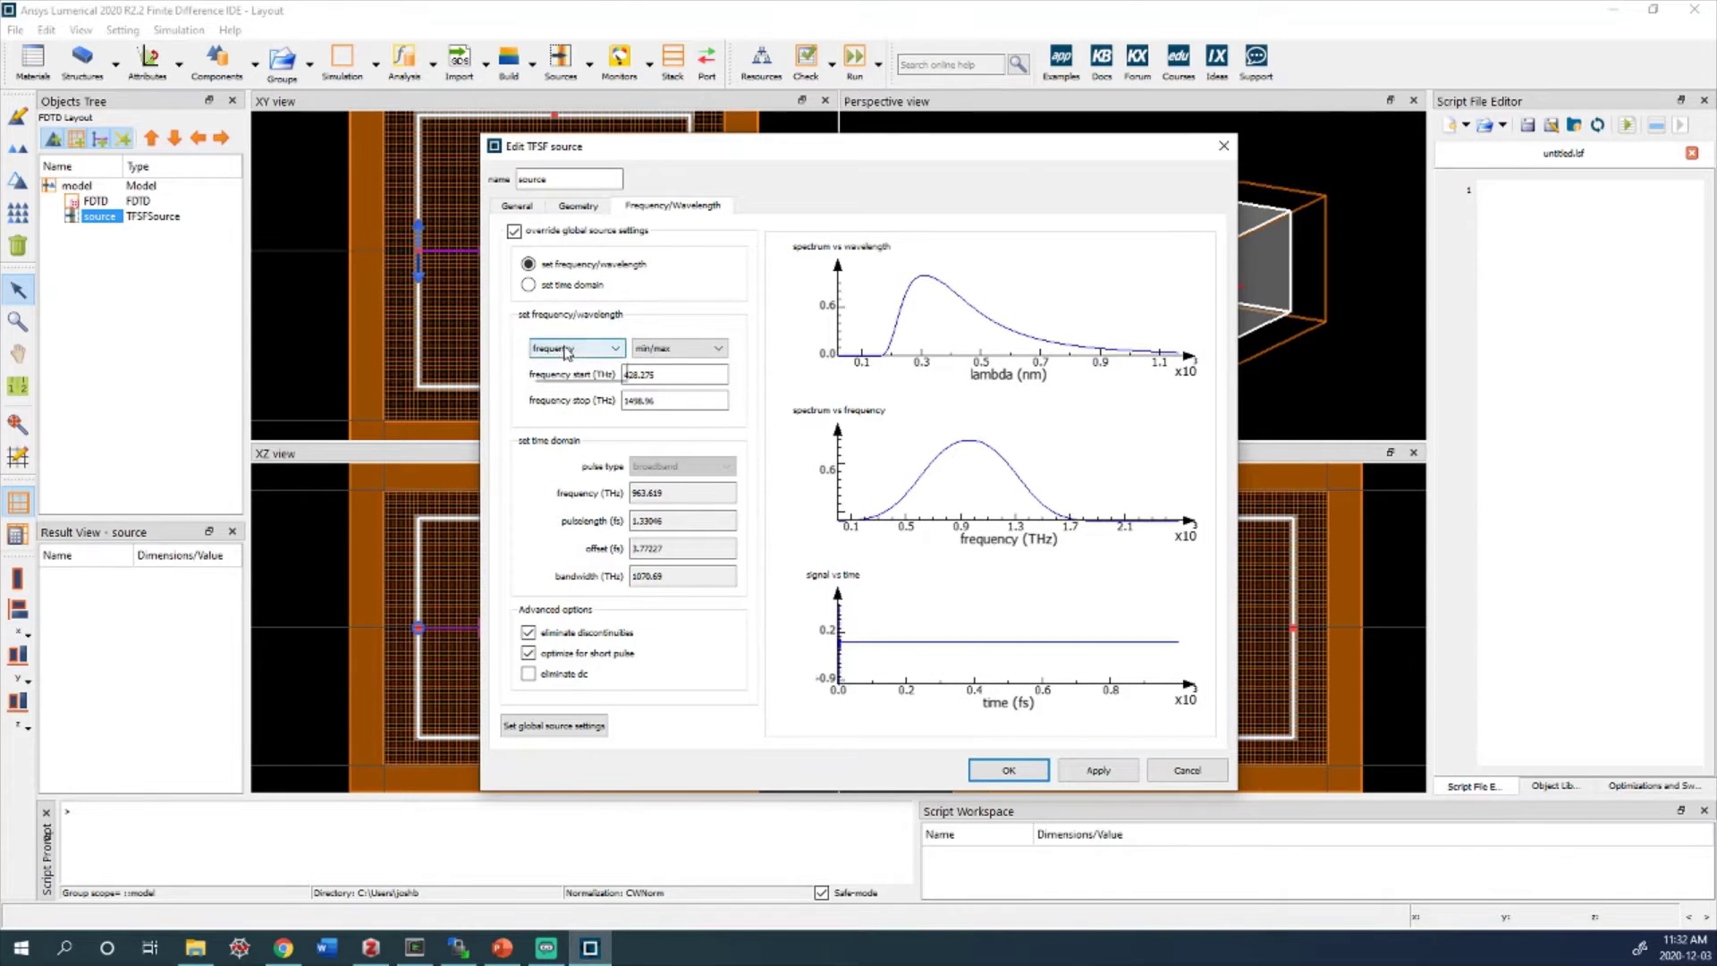
pyautogui.click(577, 377)
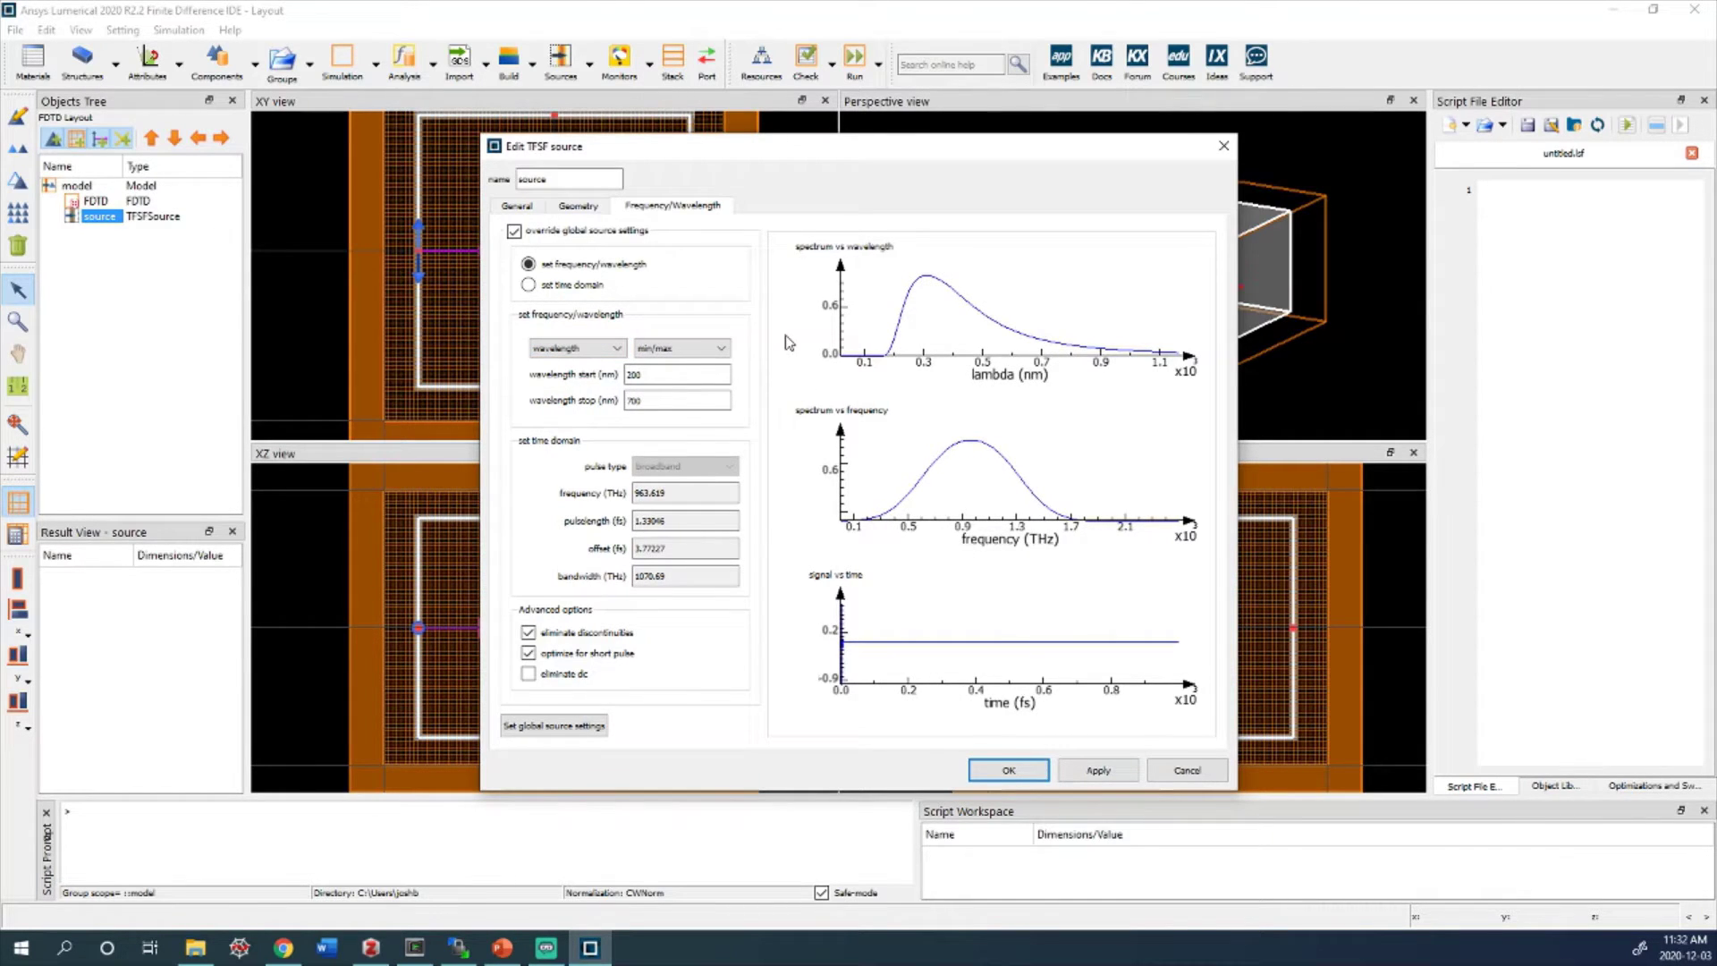
pyautogui.click(1087, 776)
pyautogui.click(1088, 776)
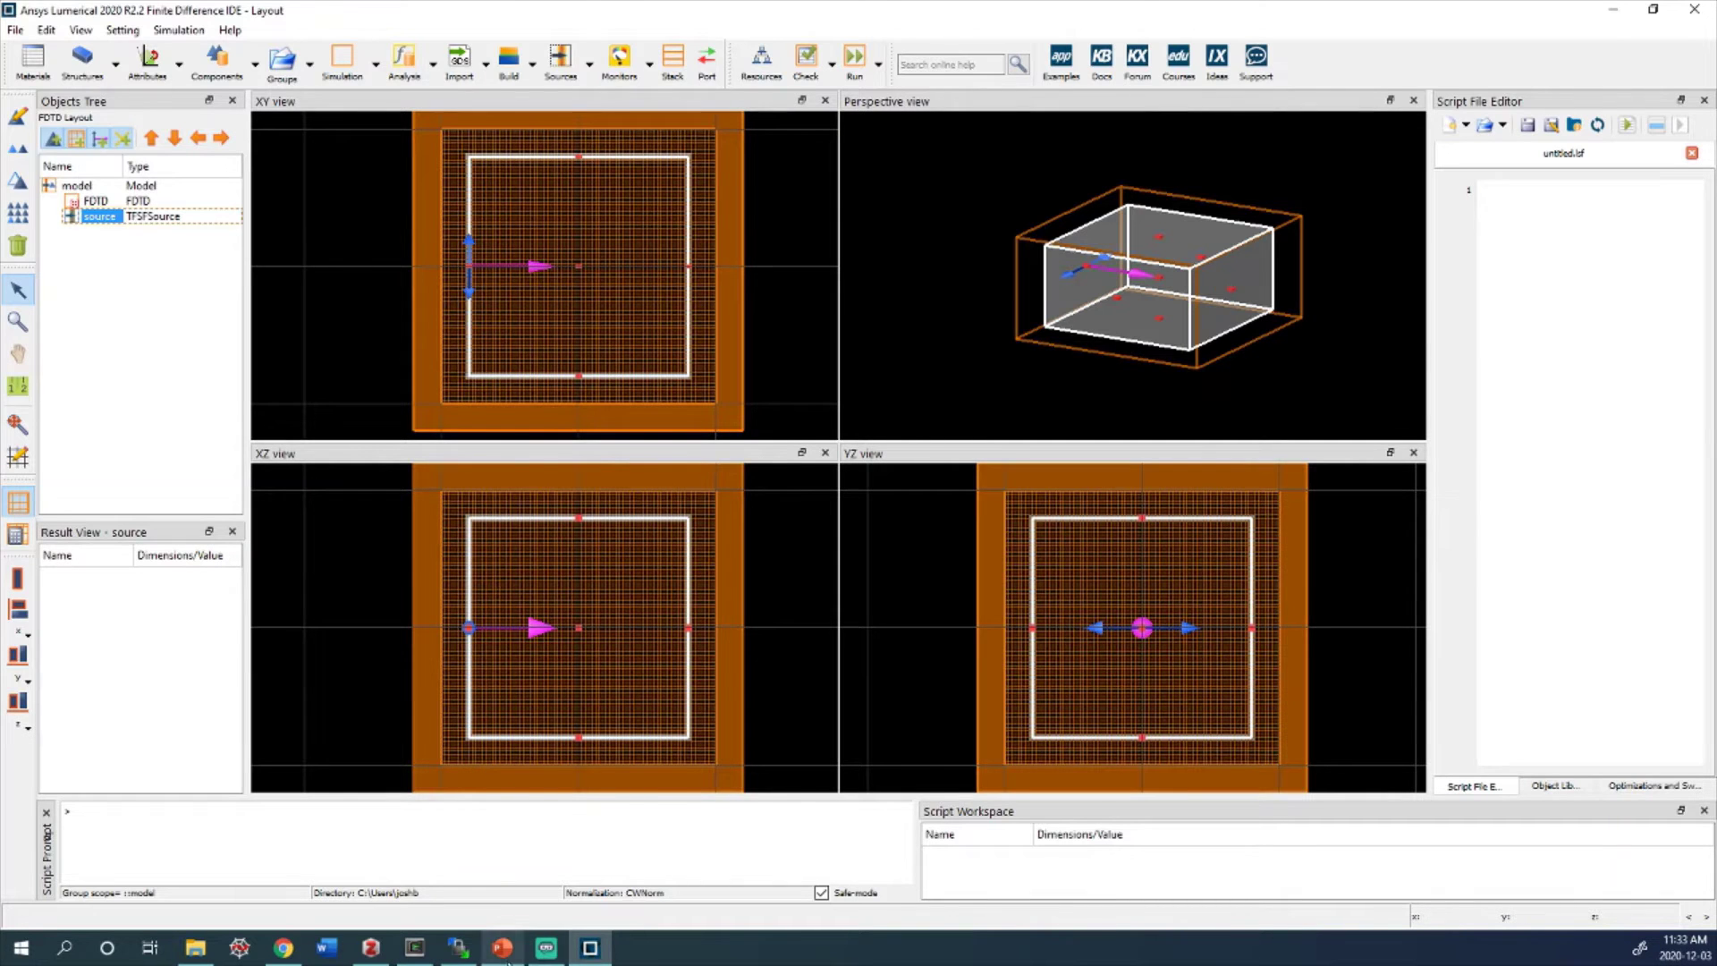
# Switch to the PowerPoint presentation and read the second "Adding a source" slide and the "Plane Wave Simulation" slide
pyautogui.click(502, 947)
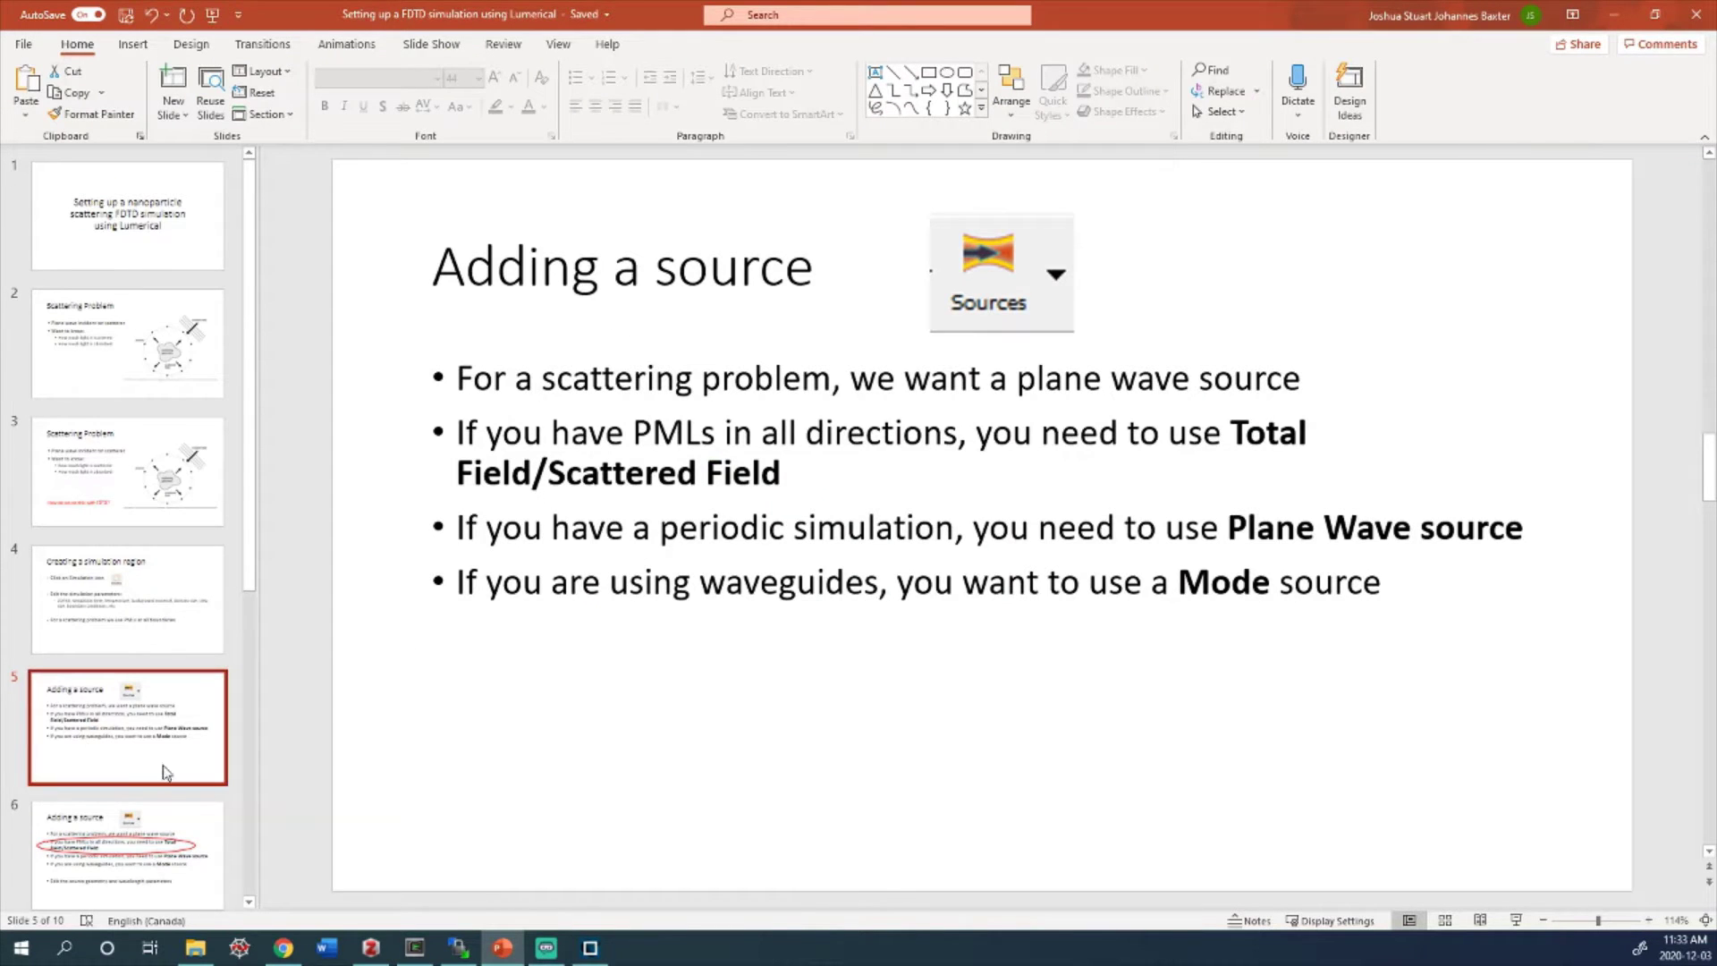
pyautogui.click(81, 863)
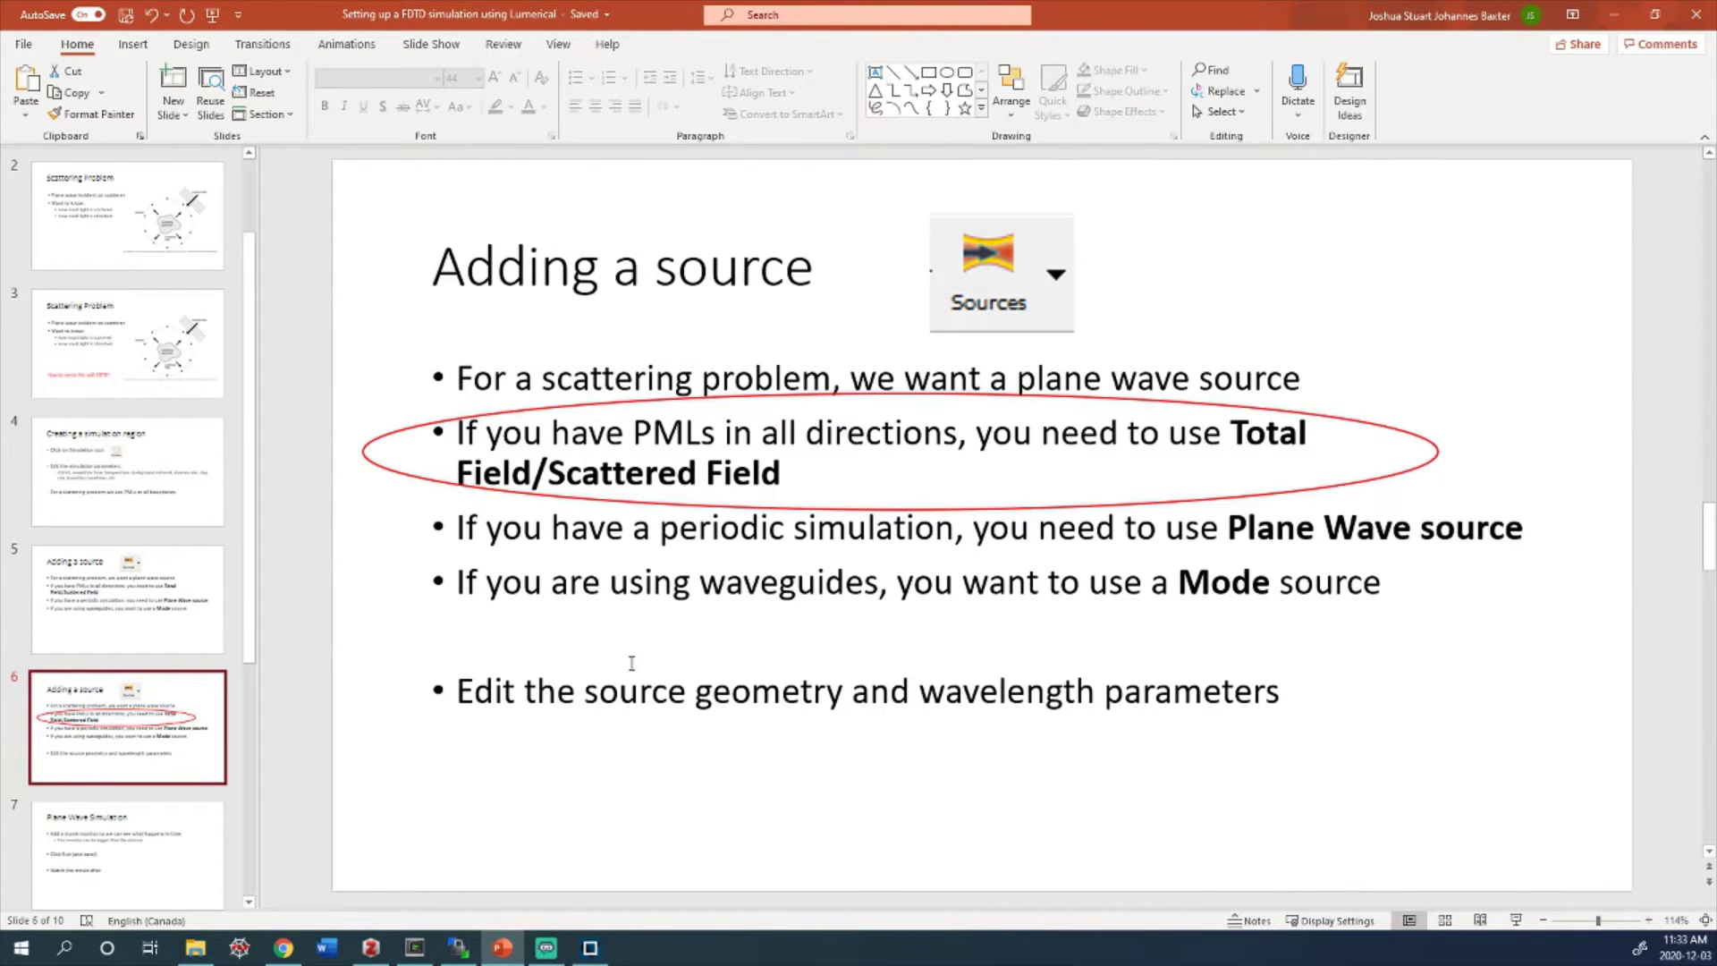
pyautogui.scroll(-1, 231, 677)
pyautogui.click(161, 741)
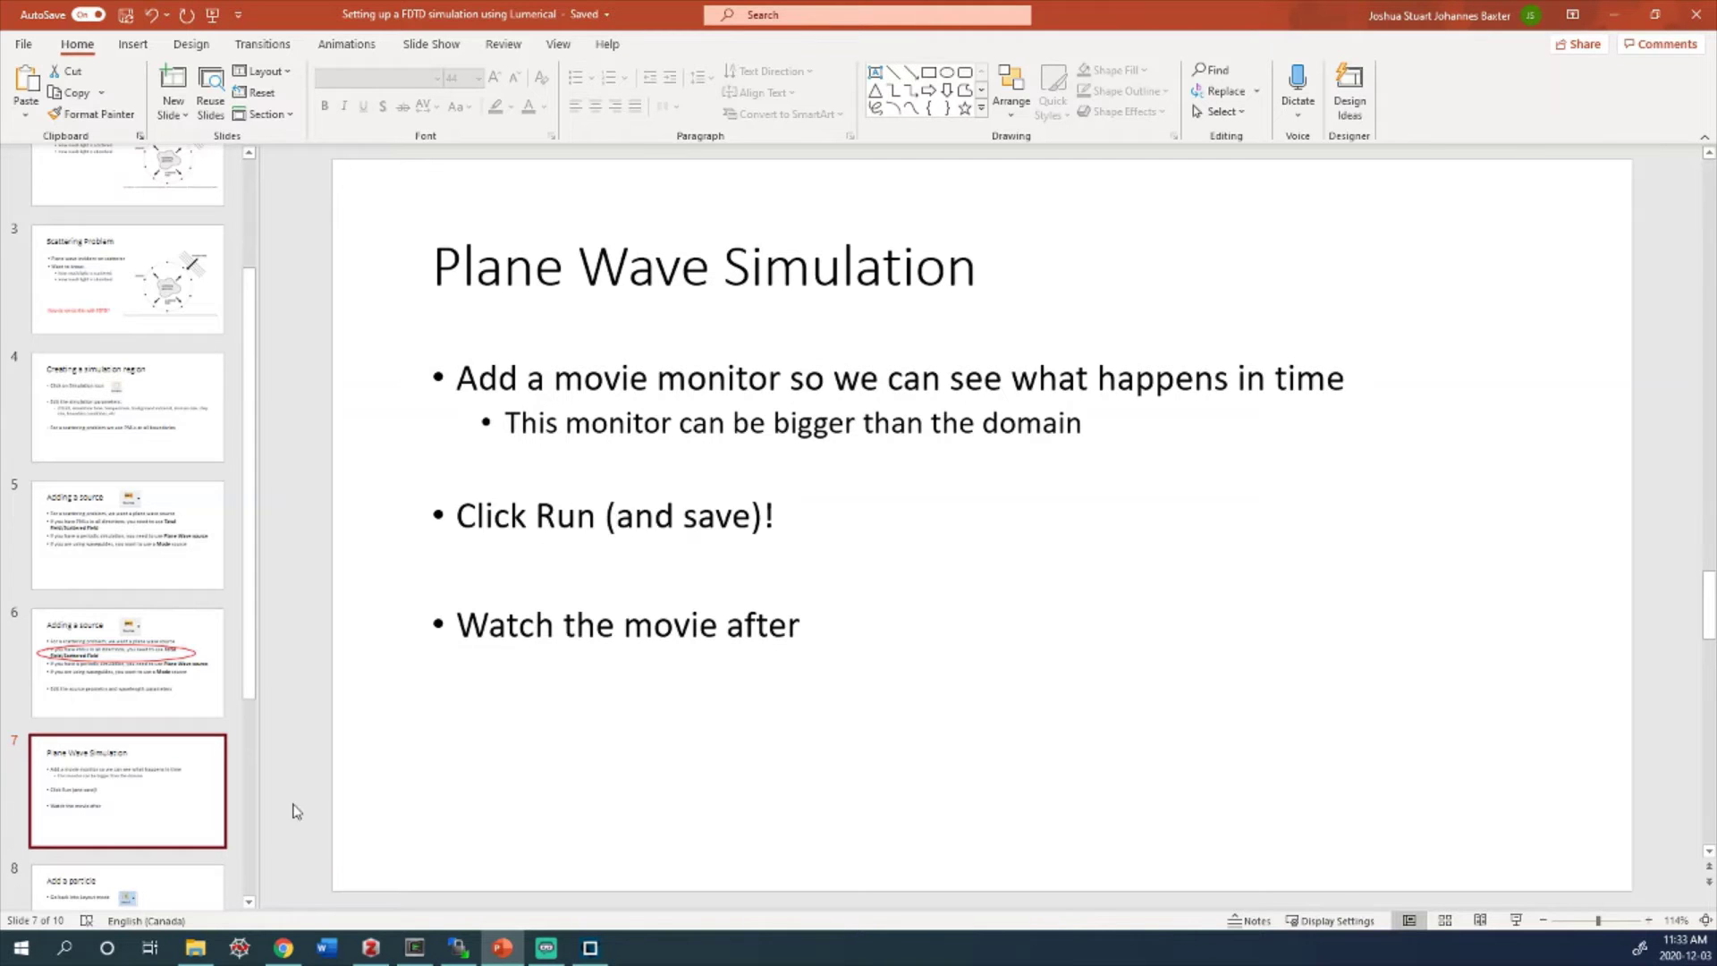
# Switch back to Lumerical and add a movie monitor across the simulation region in the XY plane
pyautogui.click(604, 953)
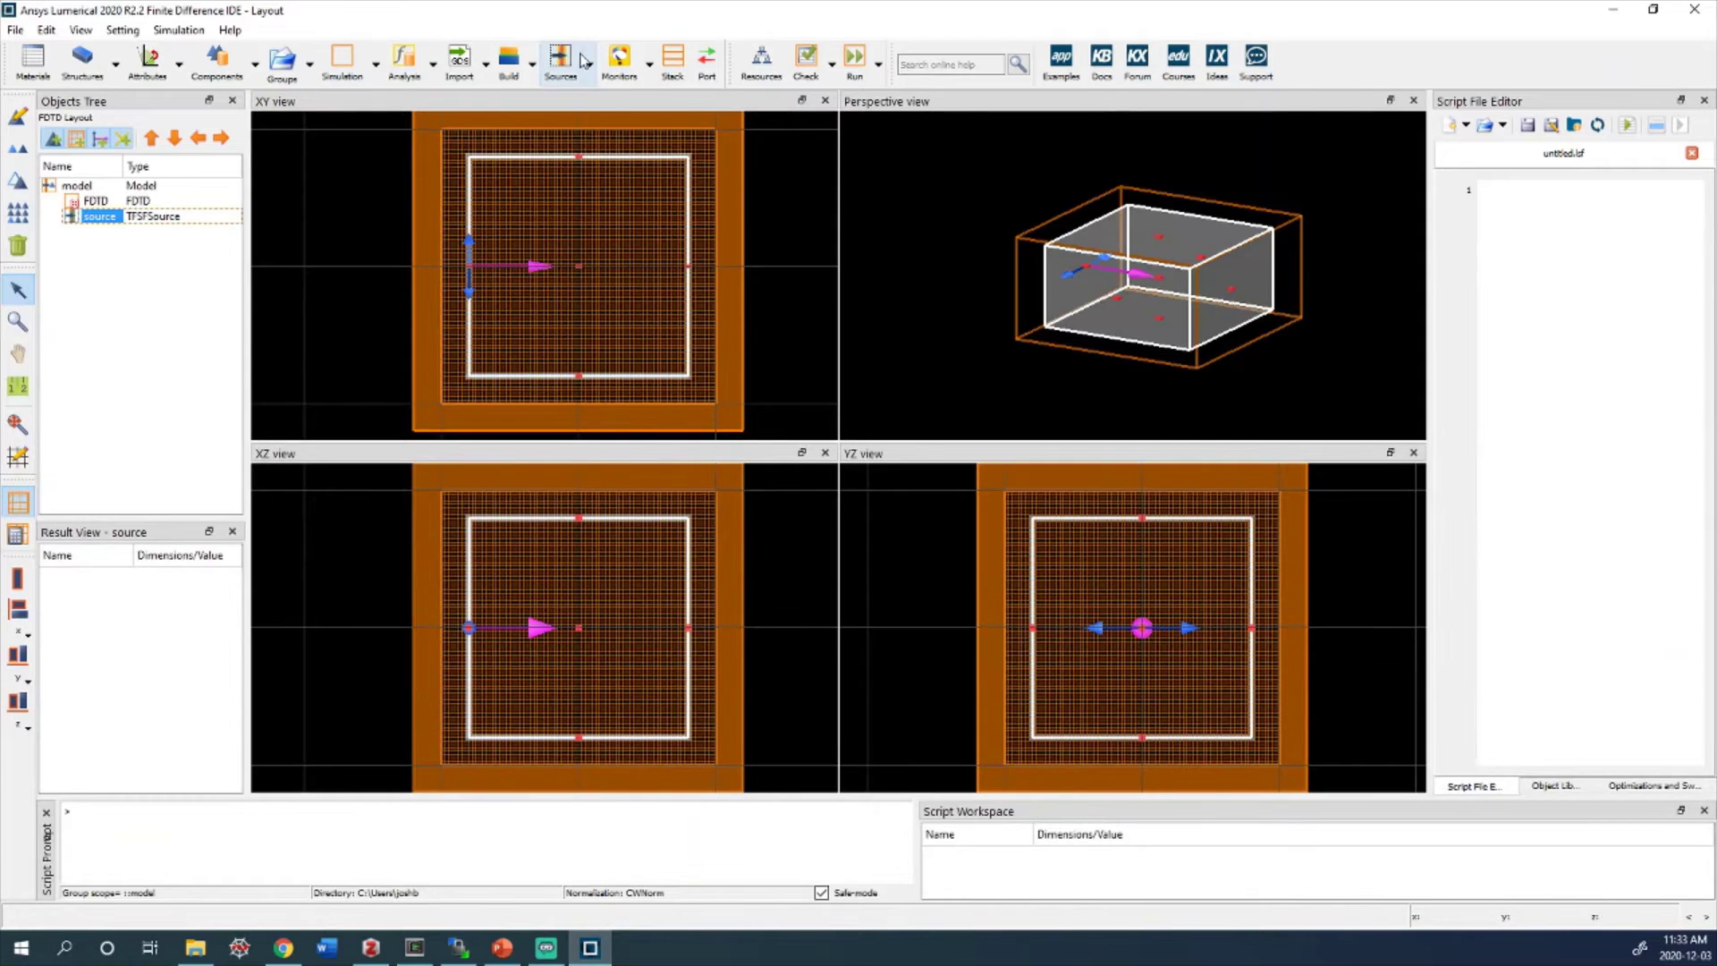
pyautogui.click(649, 67)
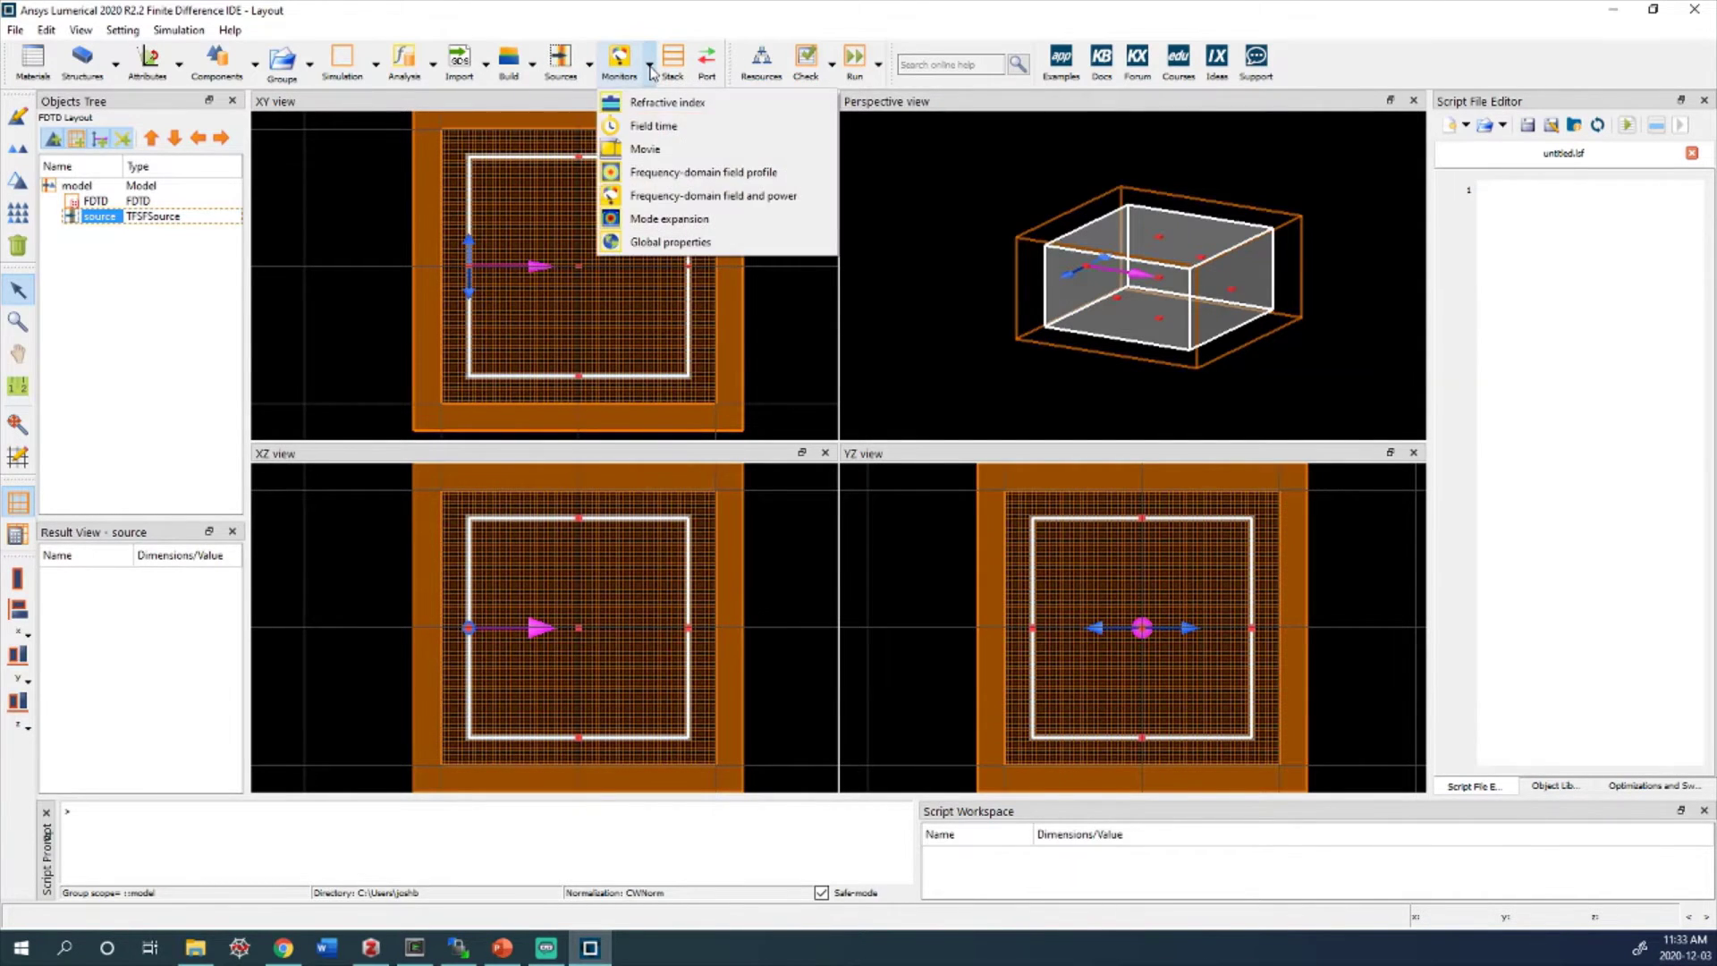
pyautogui.click(662, 152)
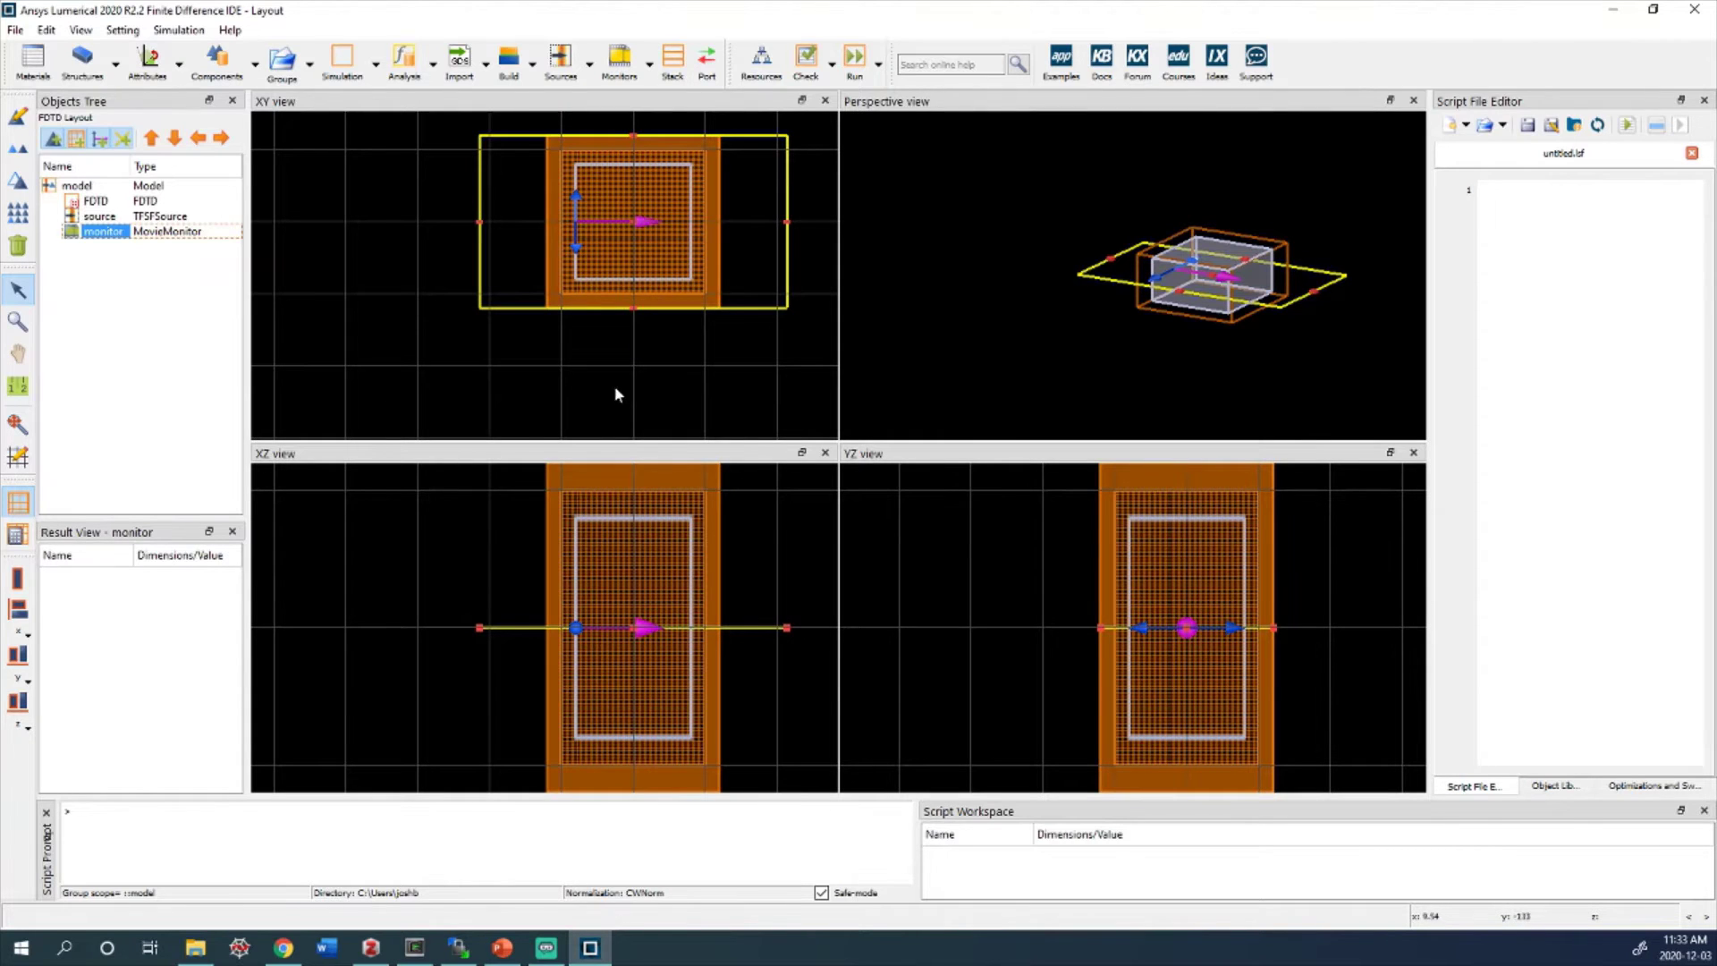
pyautogui.scroll(2, 667, 134)
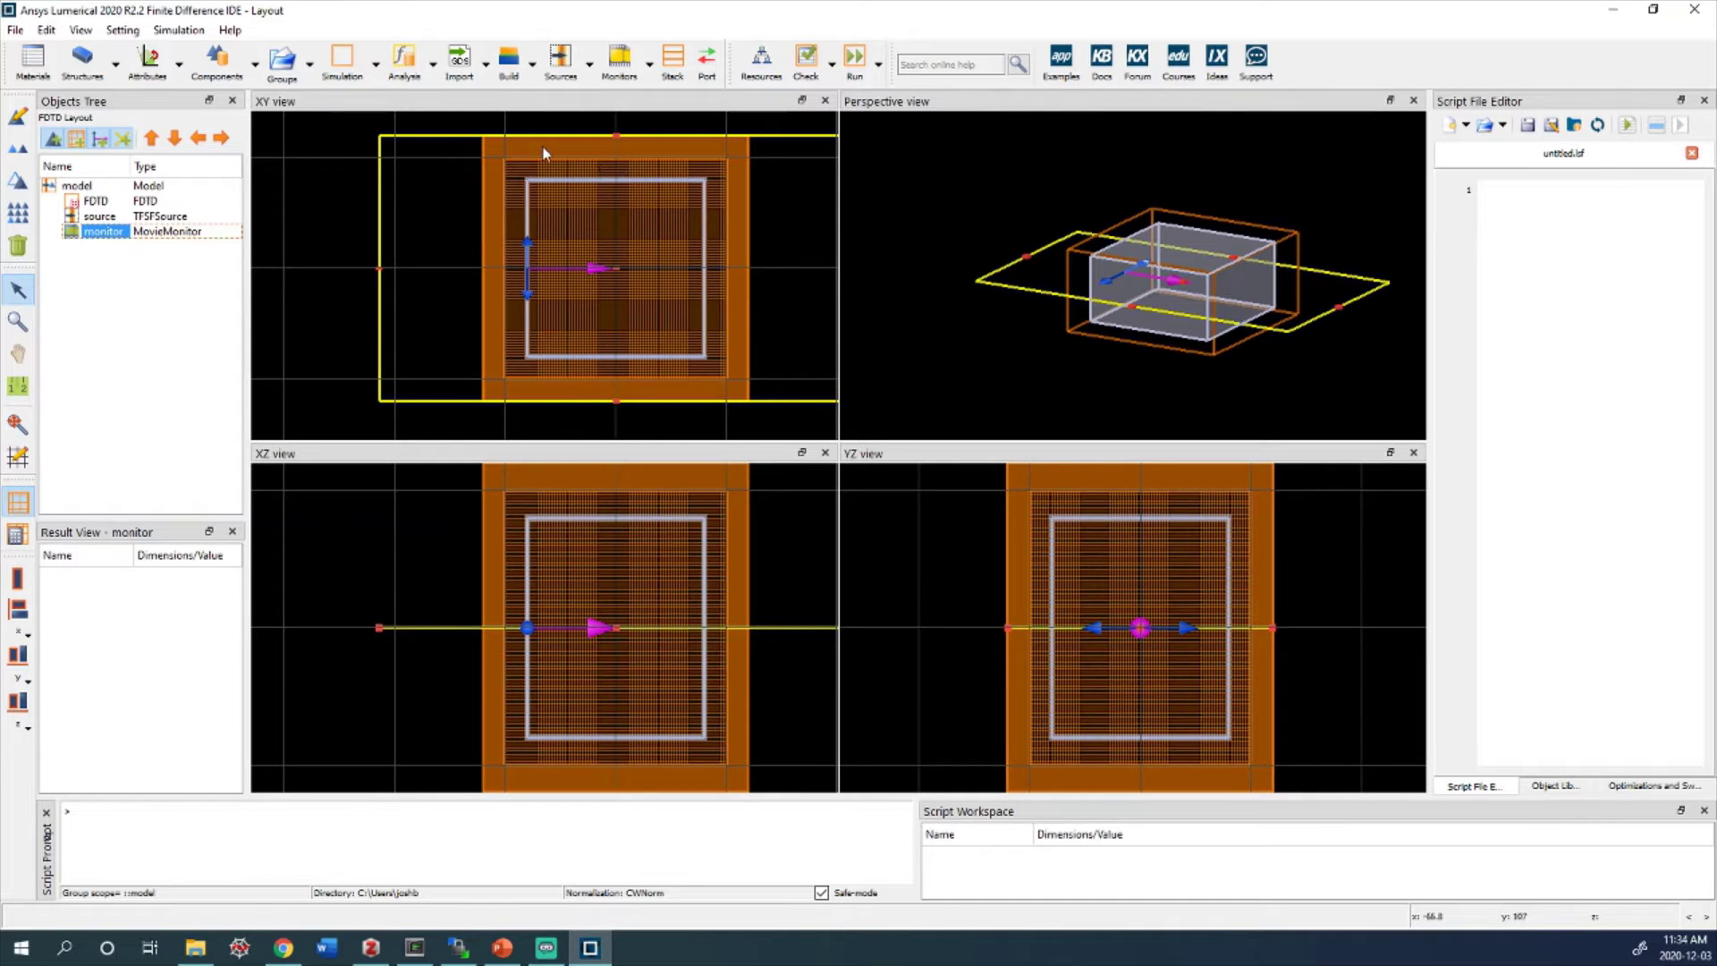
pyautogui.scroll(-1, 697, 400)
pyautogui.scroll(1, 707, 357)
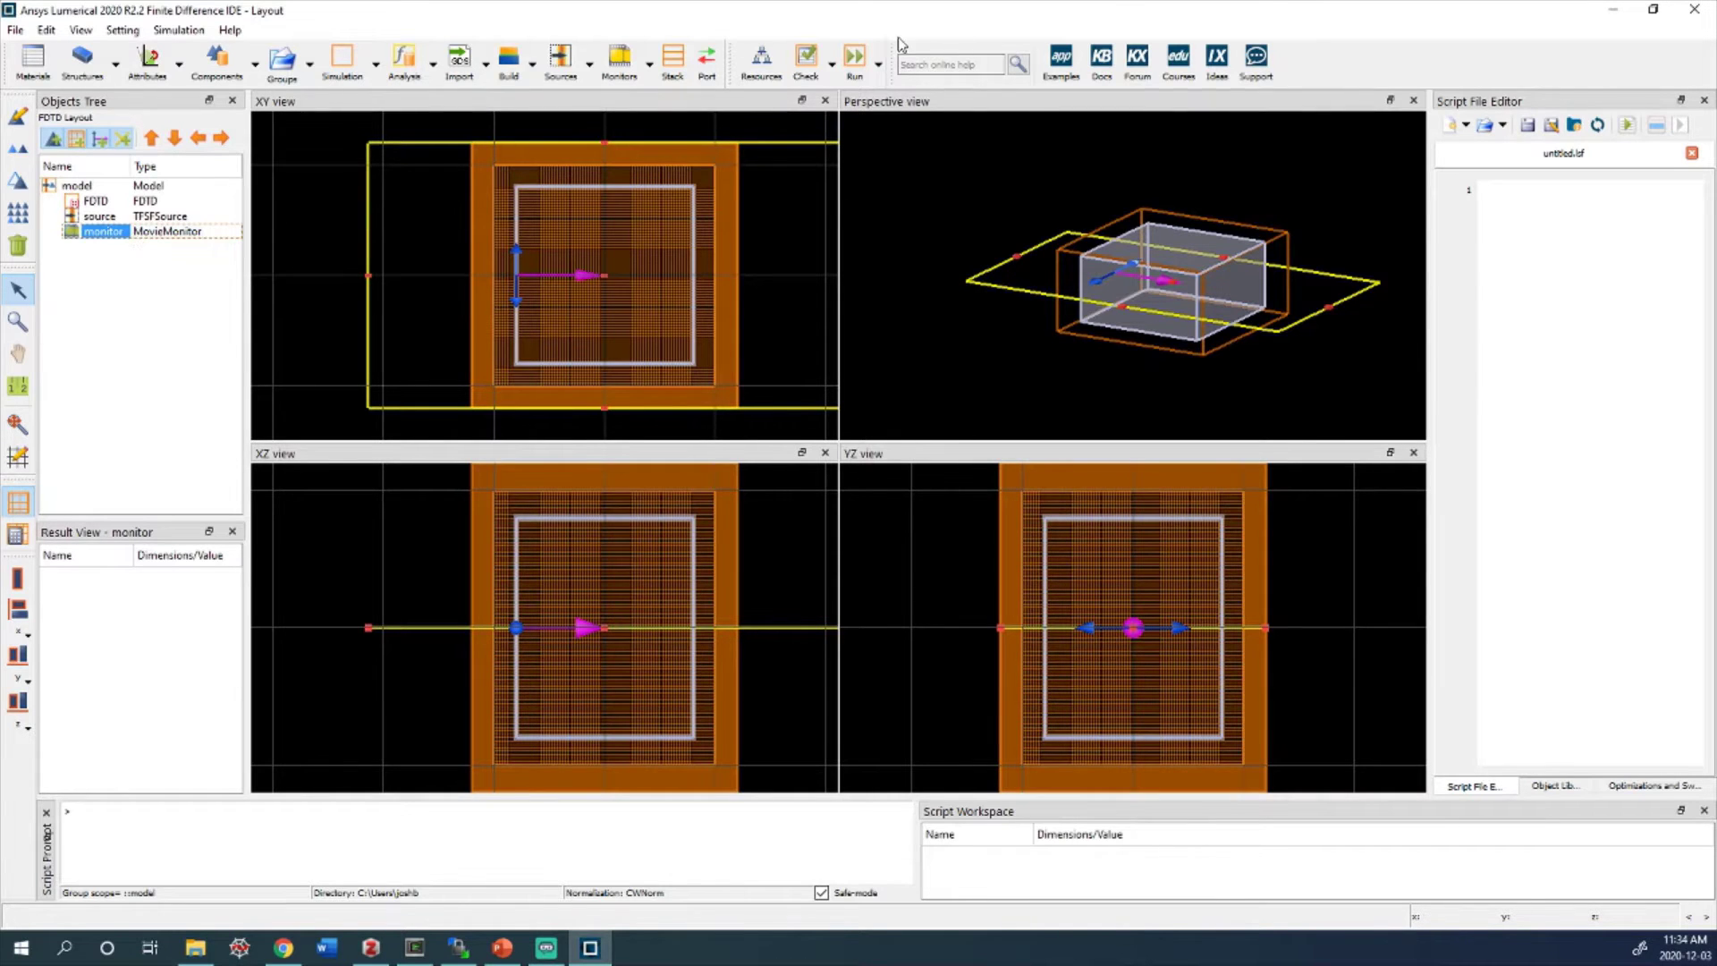
# Run the simulation, saving the project as LessonScattering, and check its progress in the job manager
pyautogui.click(853, 68)
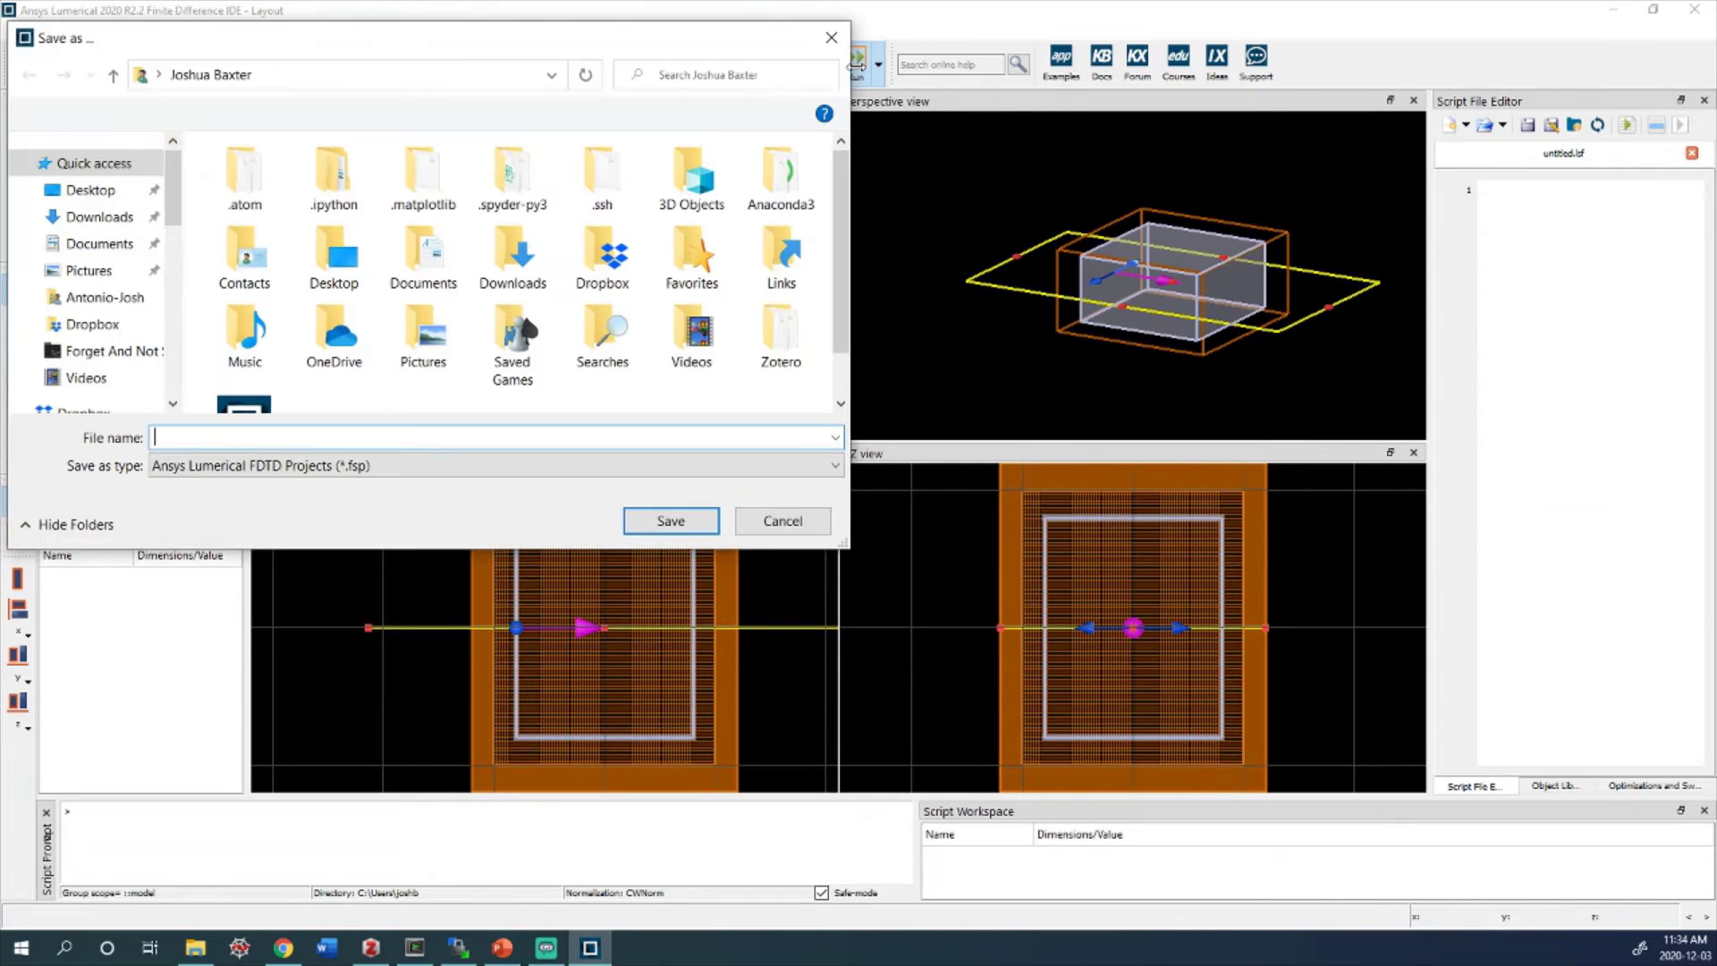
pyautogui.write('L')
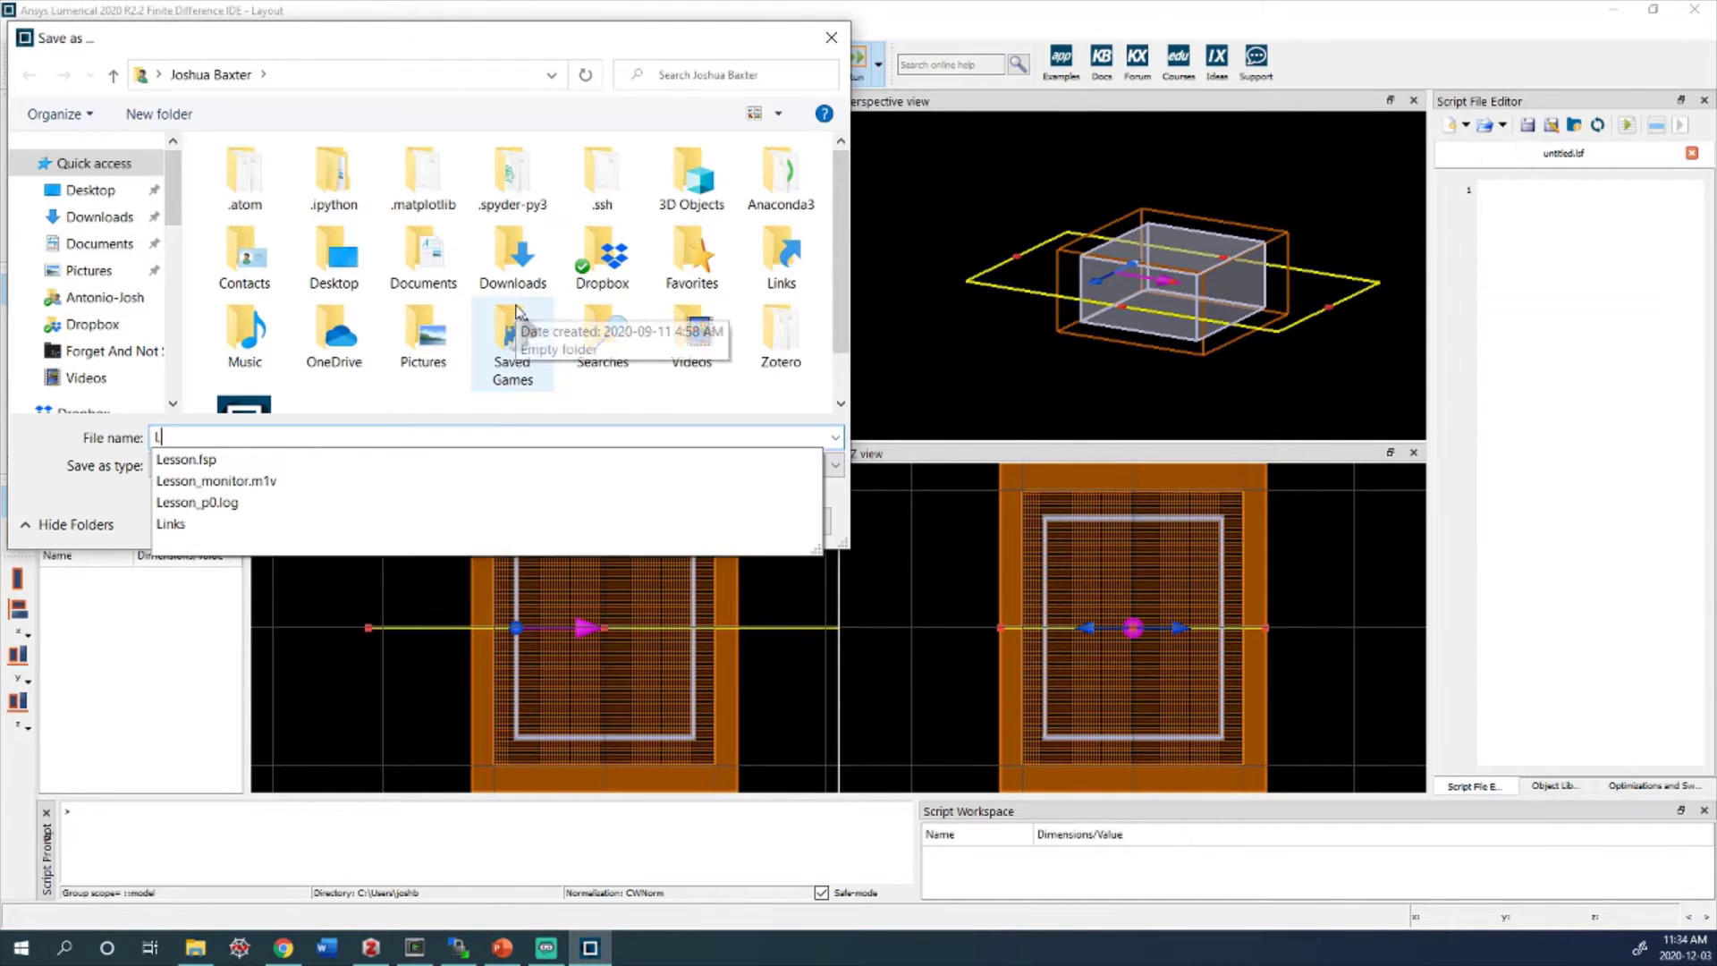
pyautogui.write('essonScattering')
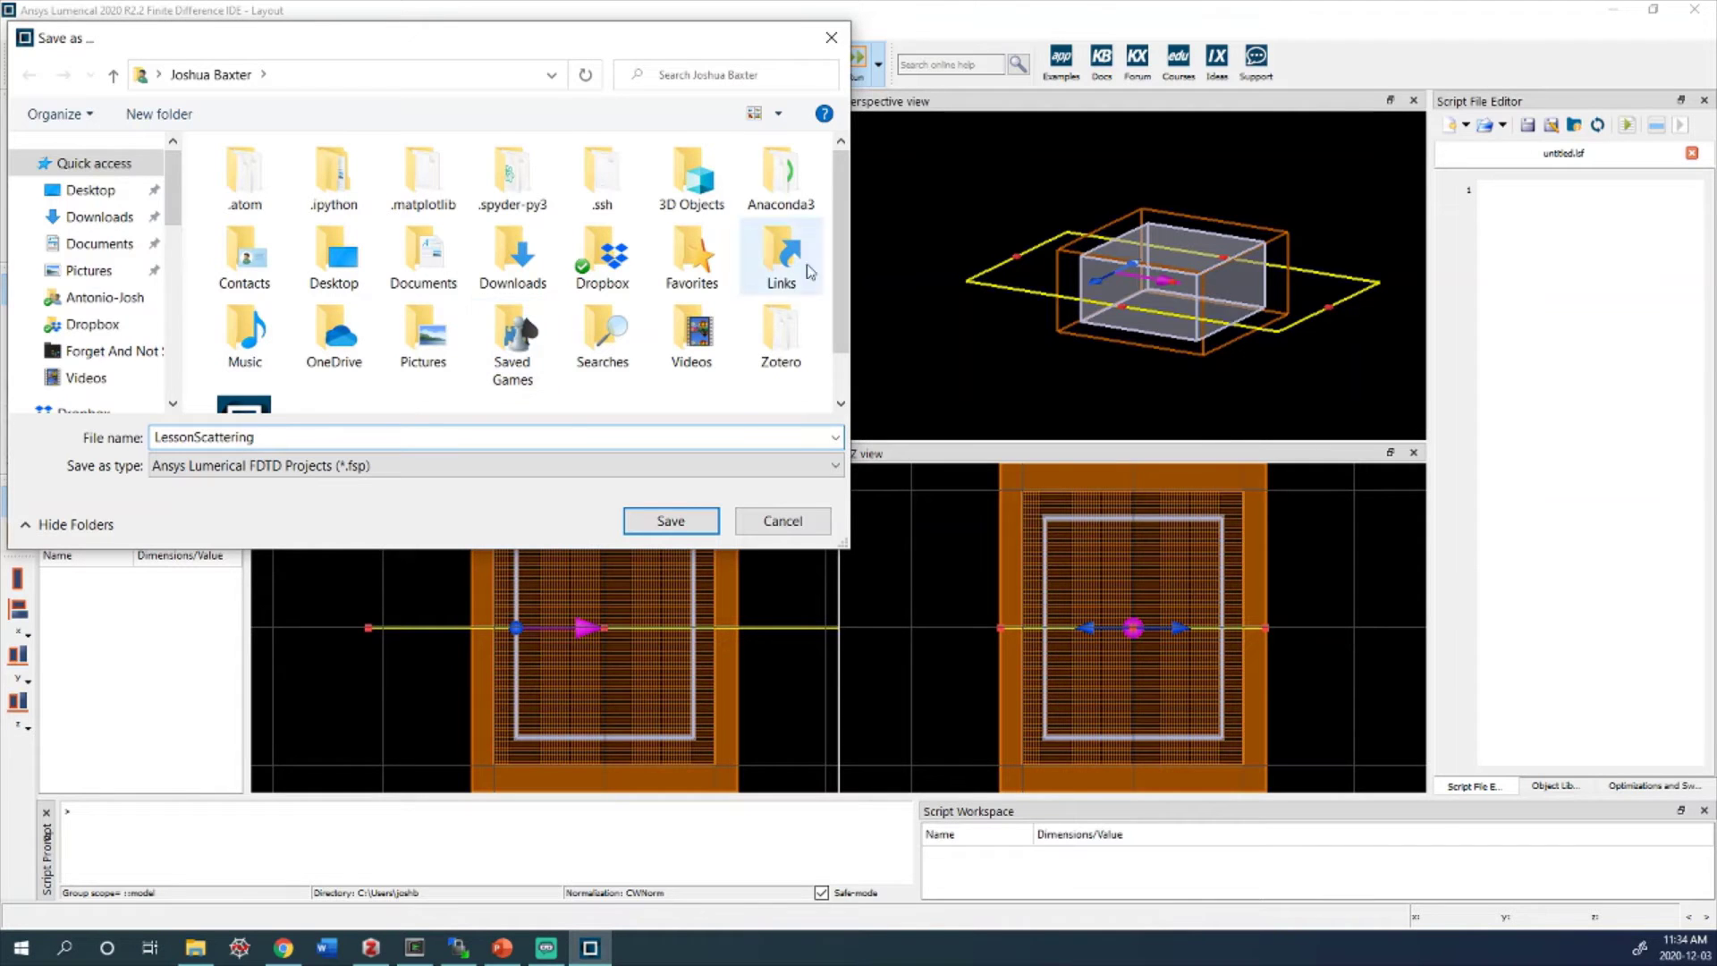
pyautogui.click(670, 520)
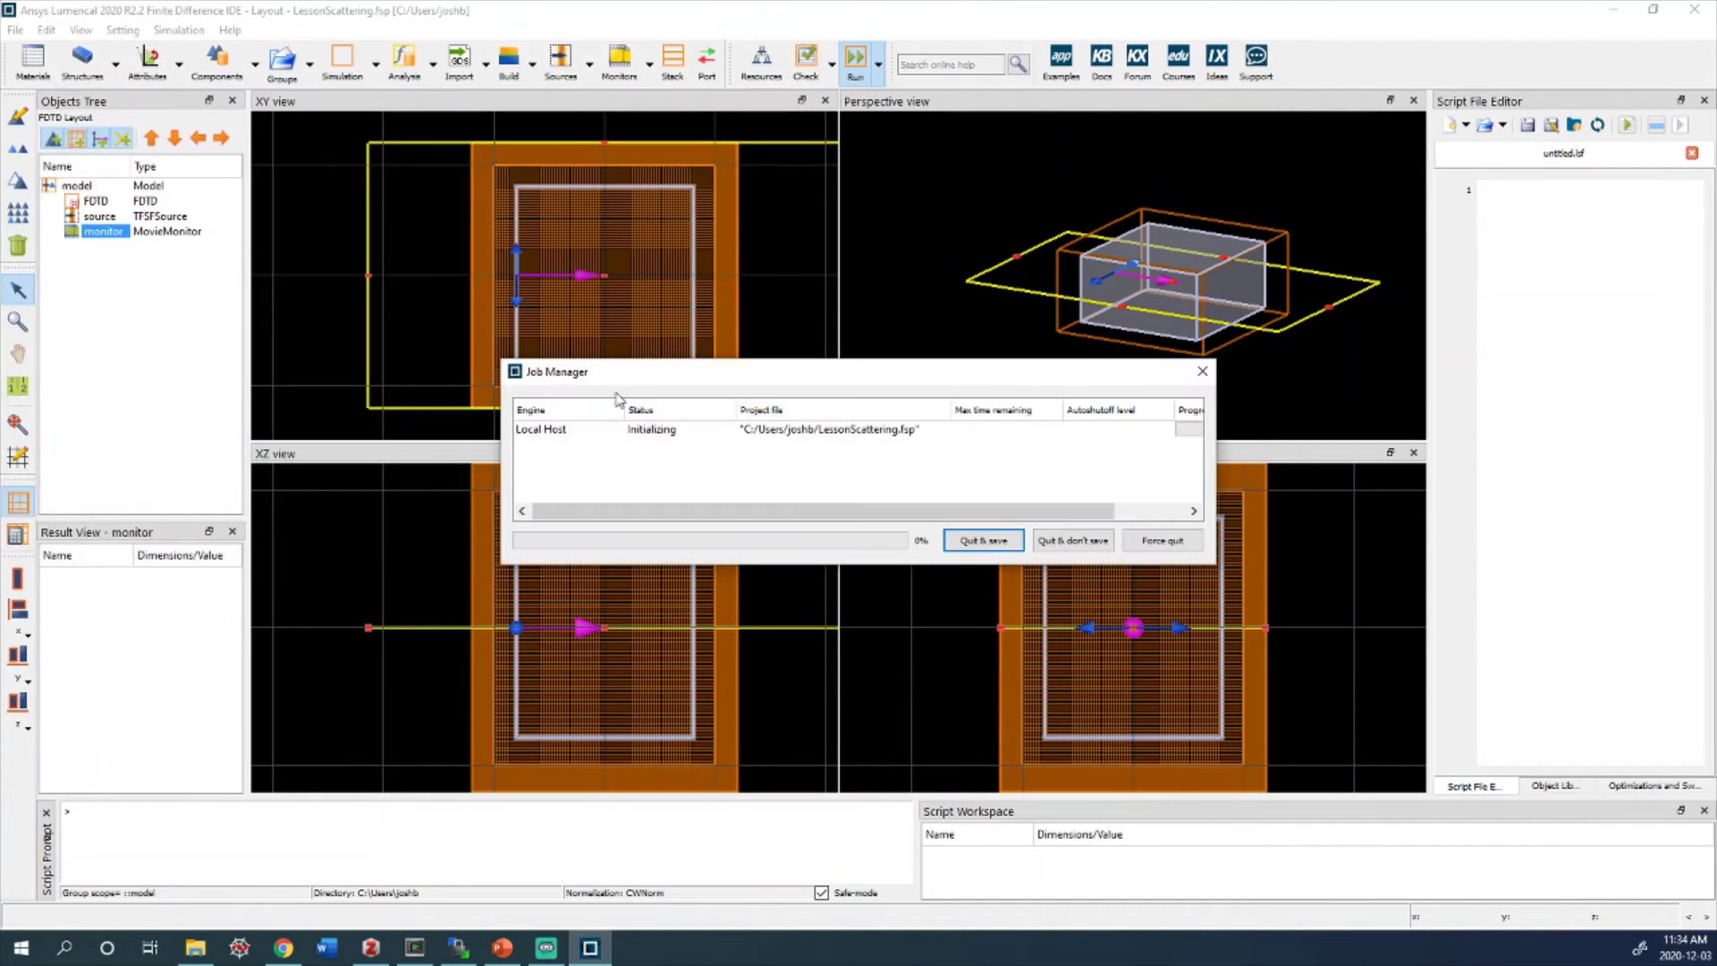
pyautogui.moveTo(873, 508); pyautogui.dragTo(944, 530)
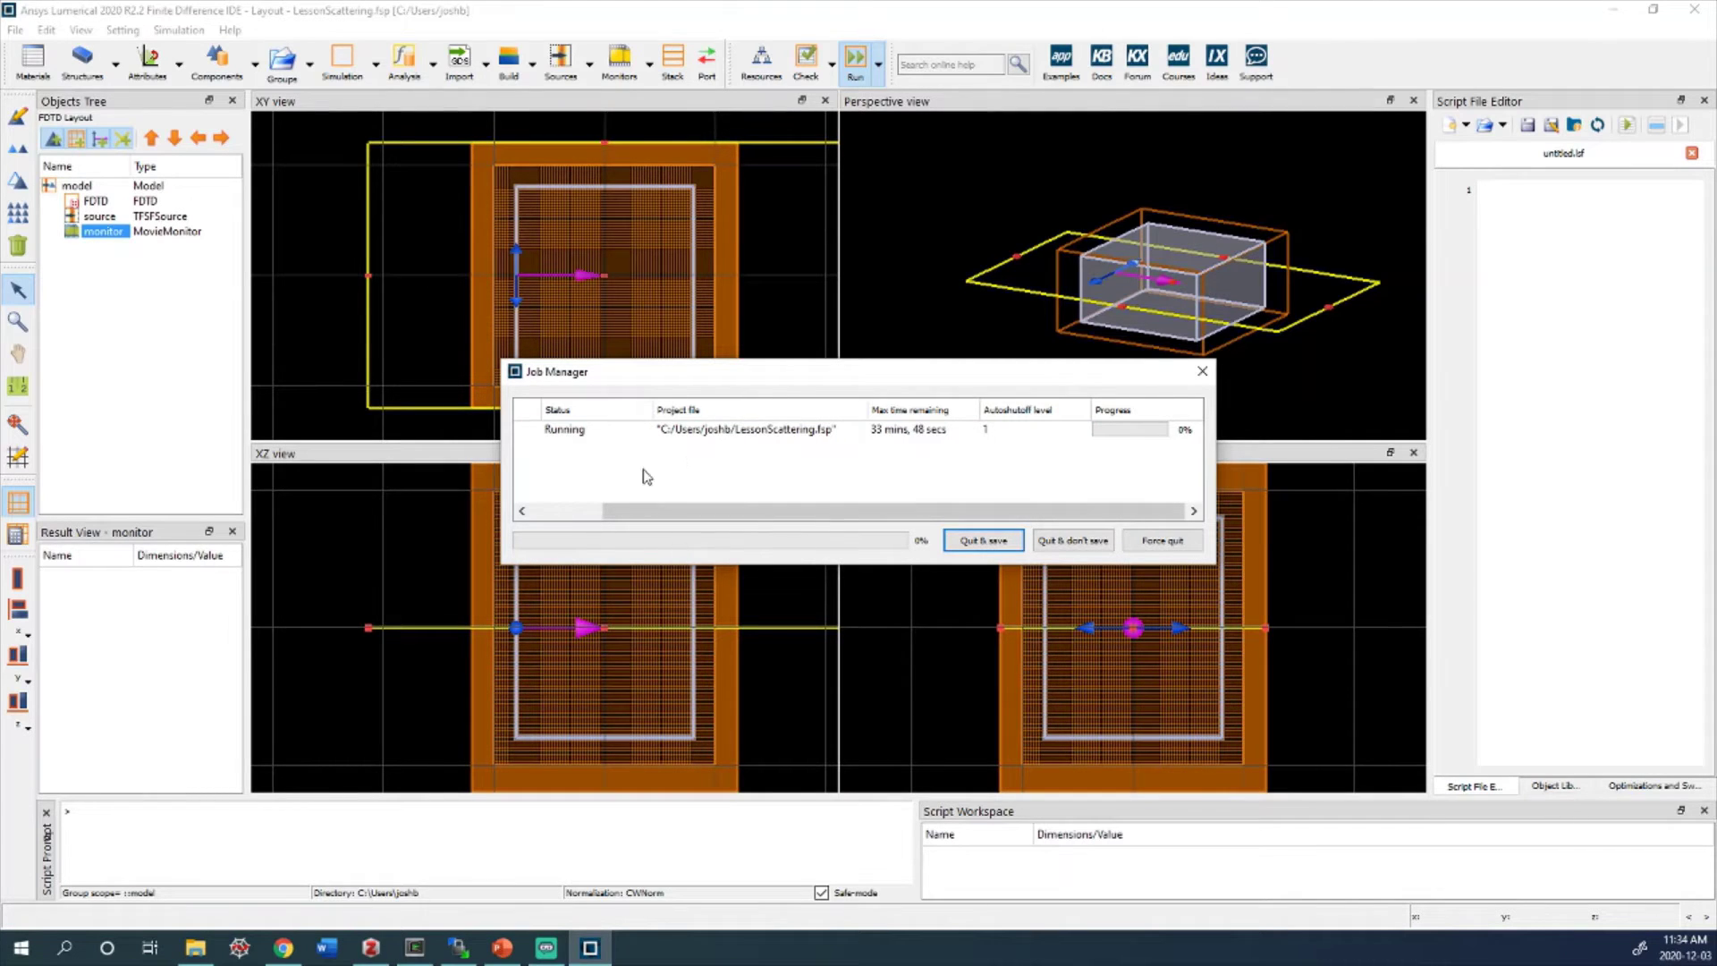
pyautogui.moveTo(681, 517); pyautogui.dragTo(598, 526)
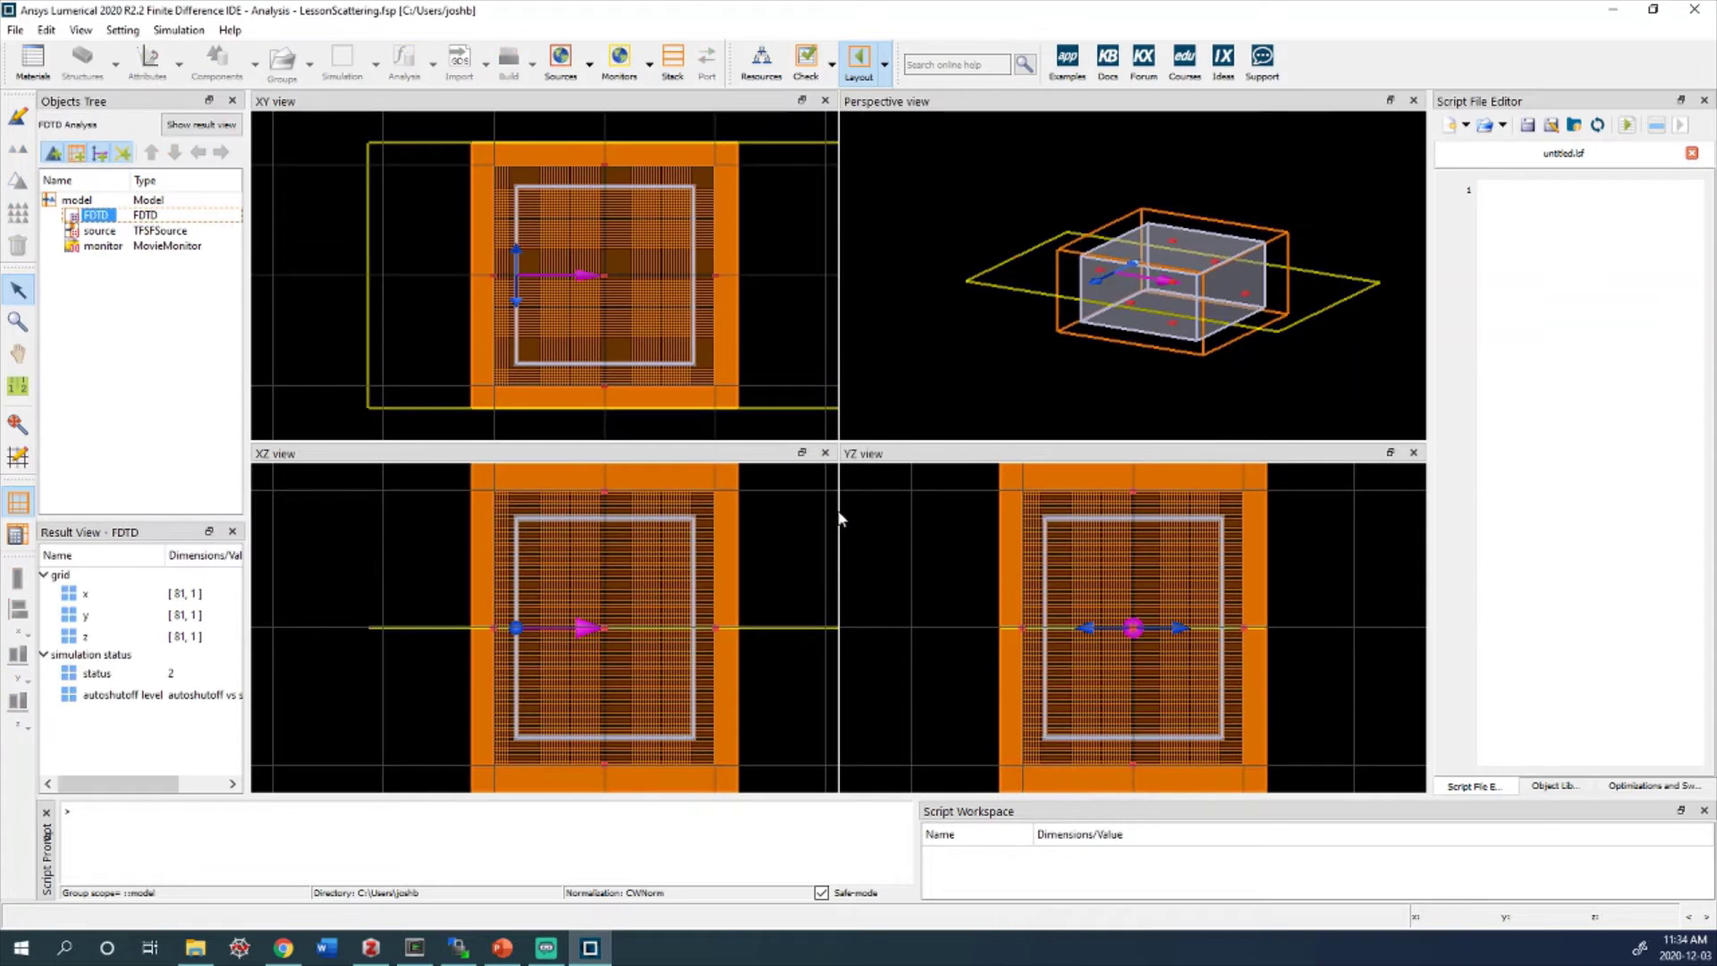
# Play the movie recorded by the movie monitor
pyautogui.click(106, 250)
pyautogui.rightClick(107, 248)
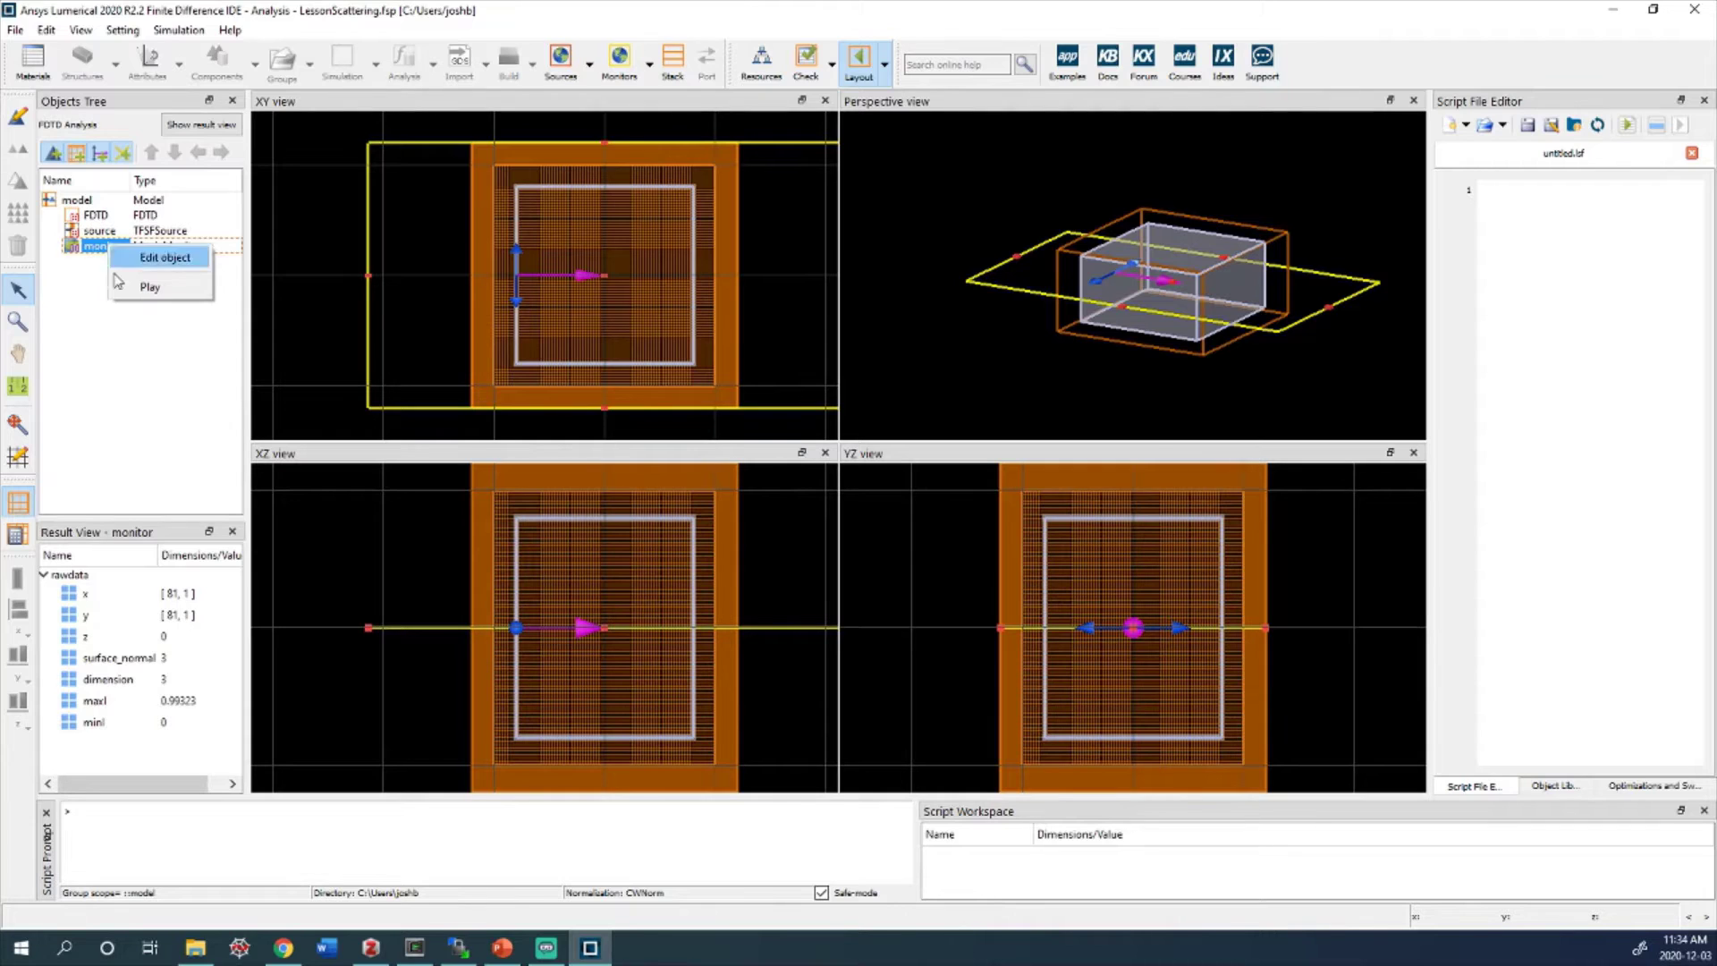
pyautogui.click(150, 295)
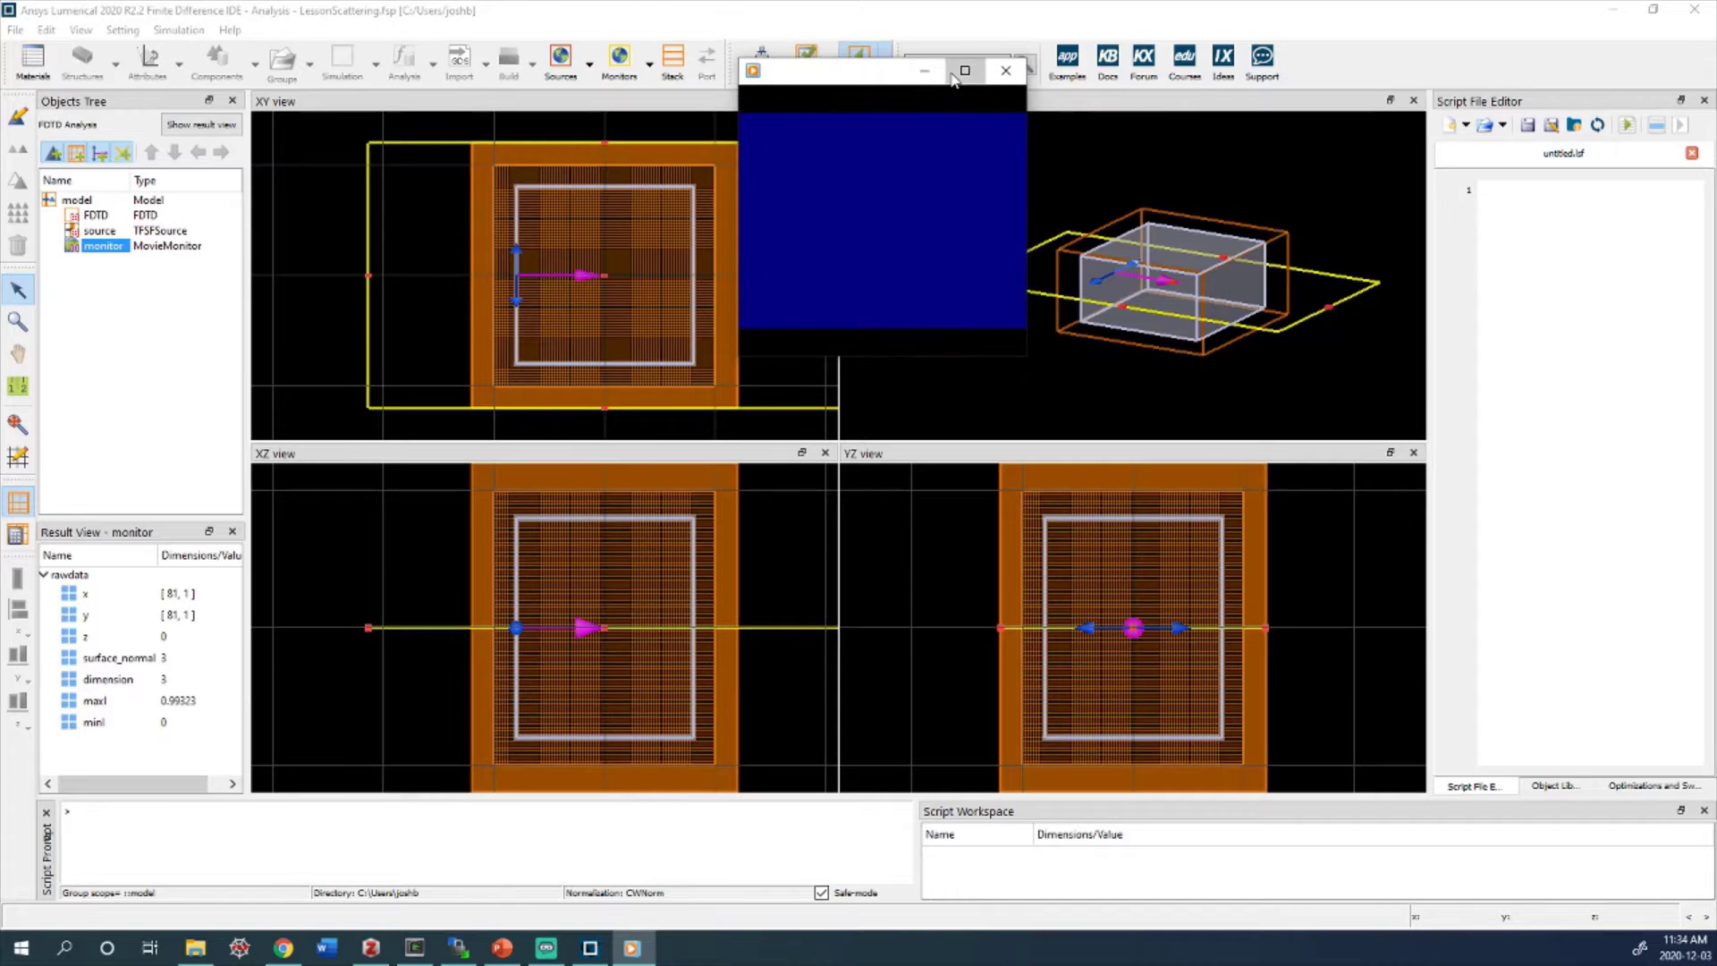
# Enlarge the movie and play it, stepping back to the mid-point to examine the plane wave inside the TFSF source region
pyautogui.doubleClick(951, 72)
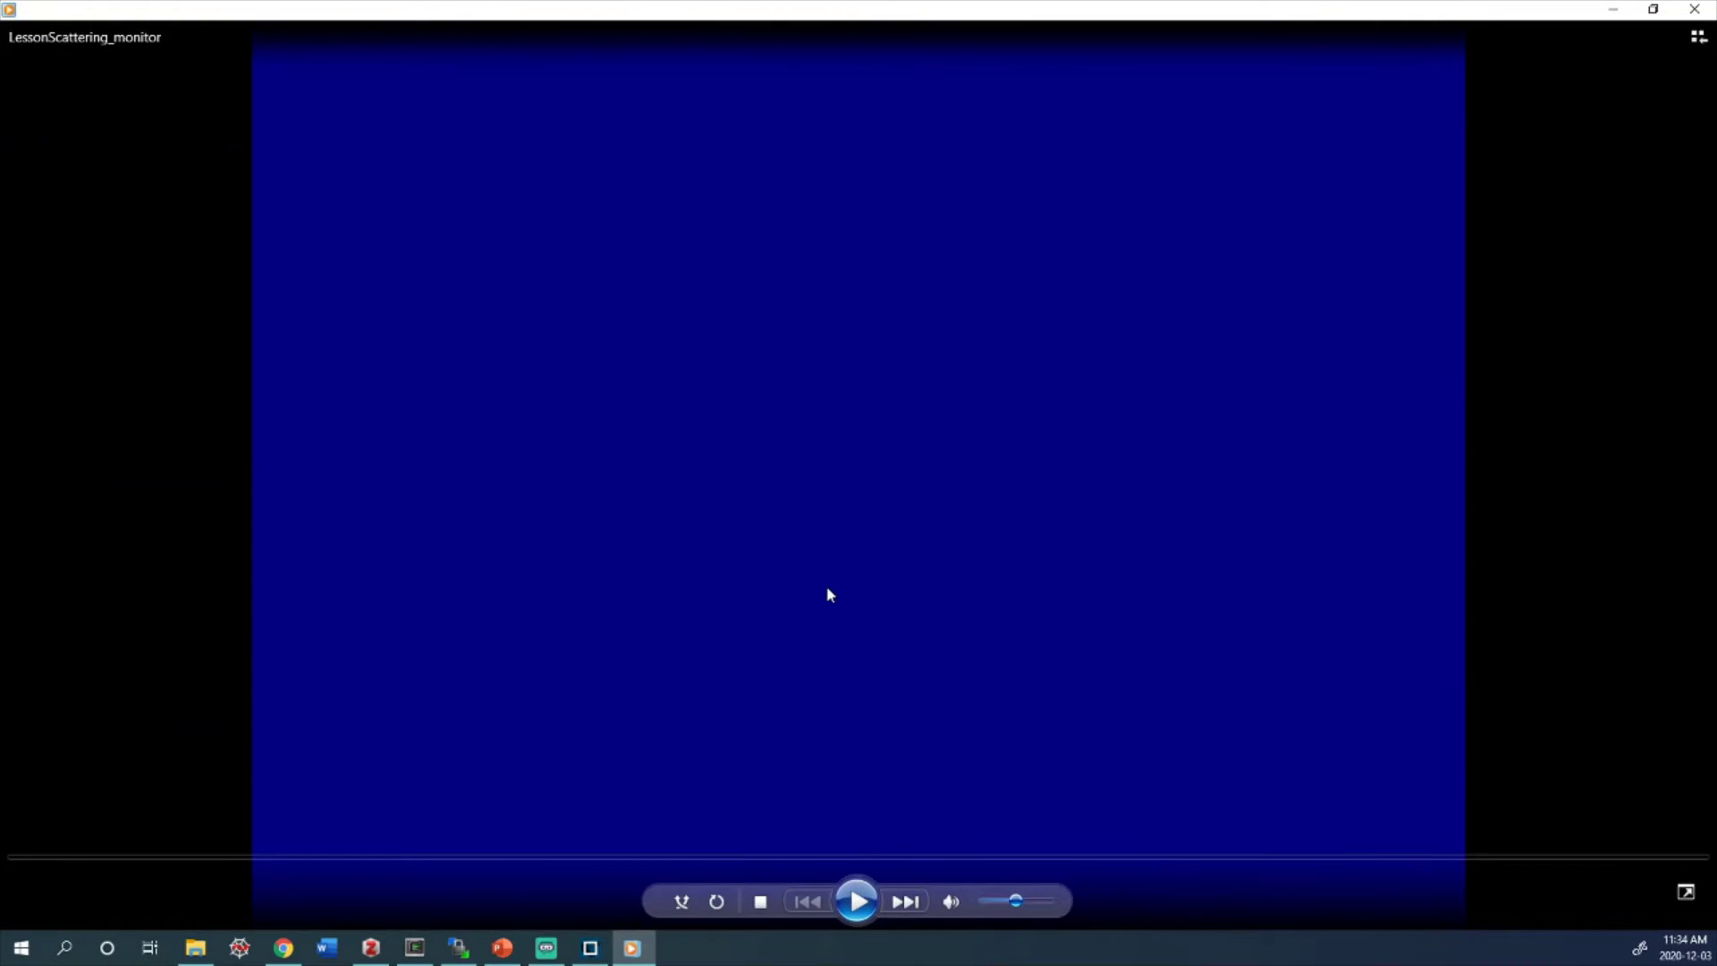
pyautogui.moveTo(314, 11); pyautogui.dragTo(626, 8)
pyautogui.click(852, 905)
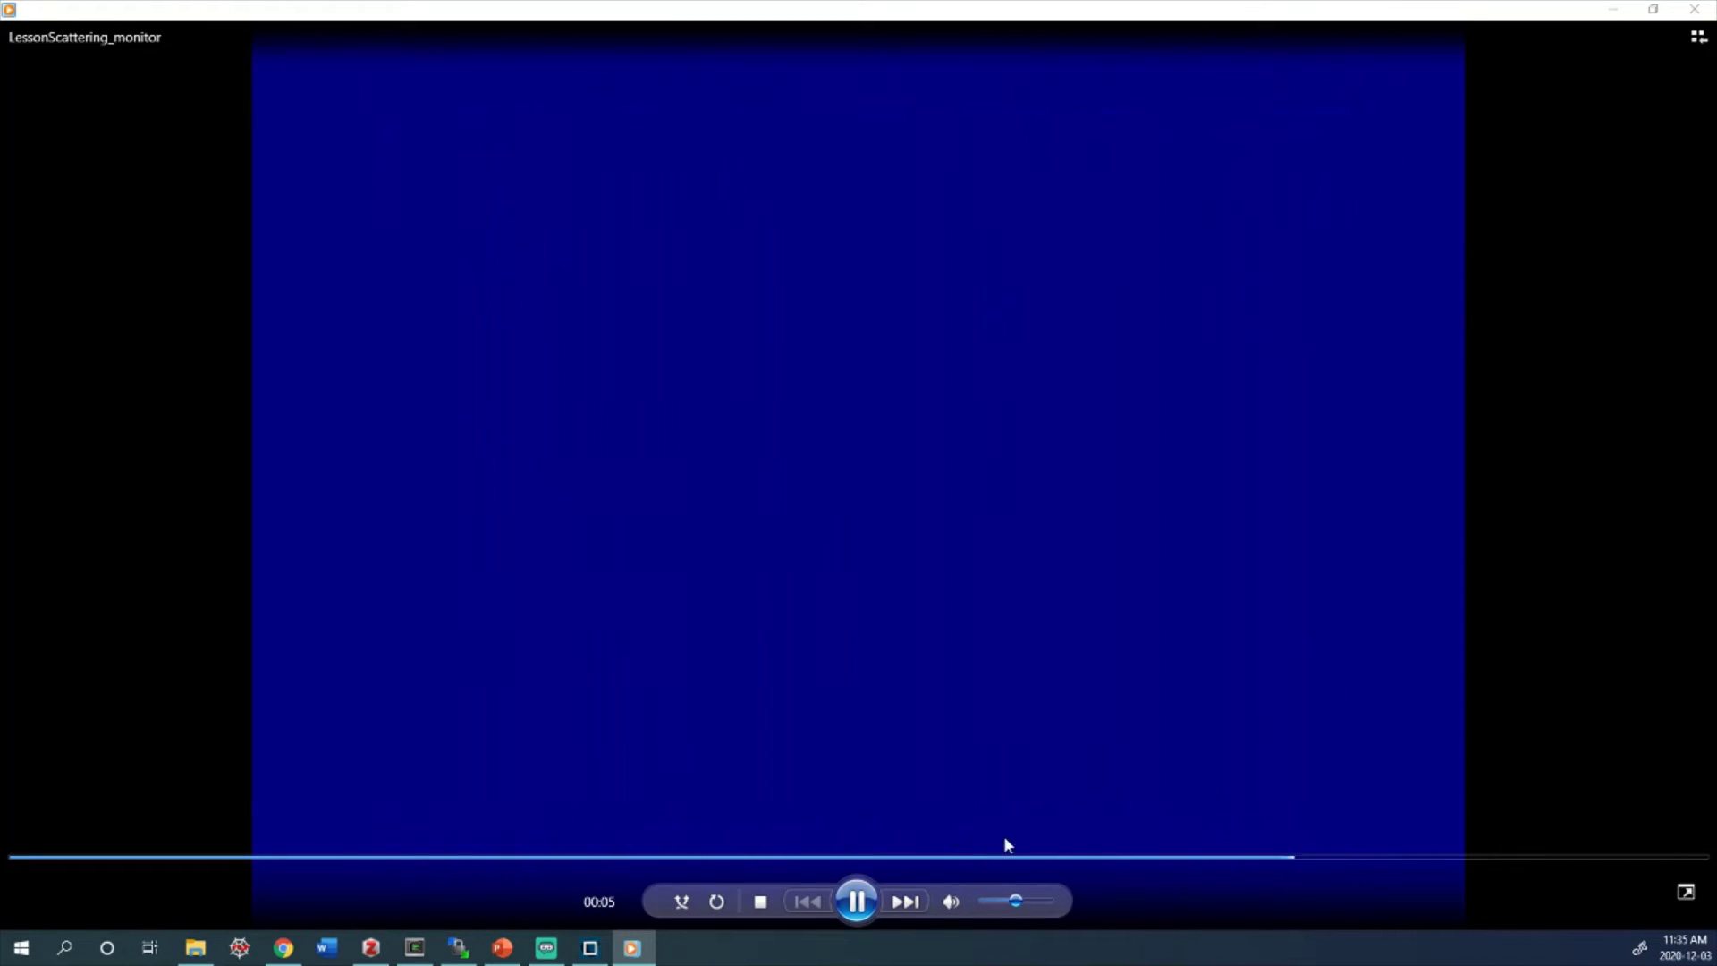
pyautogui.click(845, 890)
pyautogui.moveTo(1537, 858); pyautogui.dragTo(690, 858)
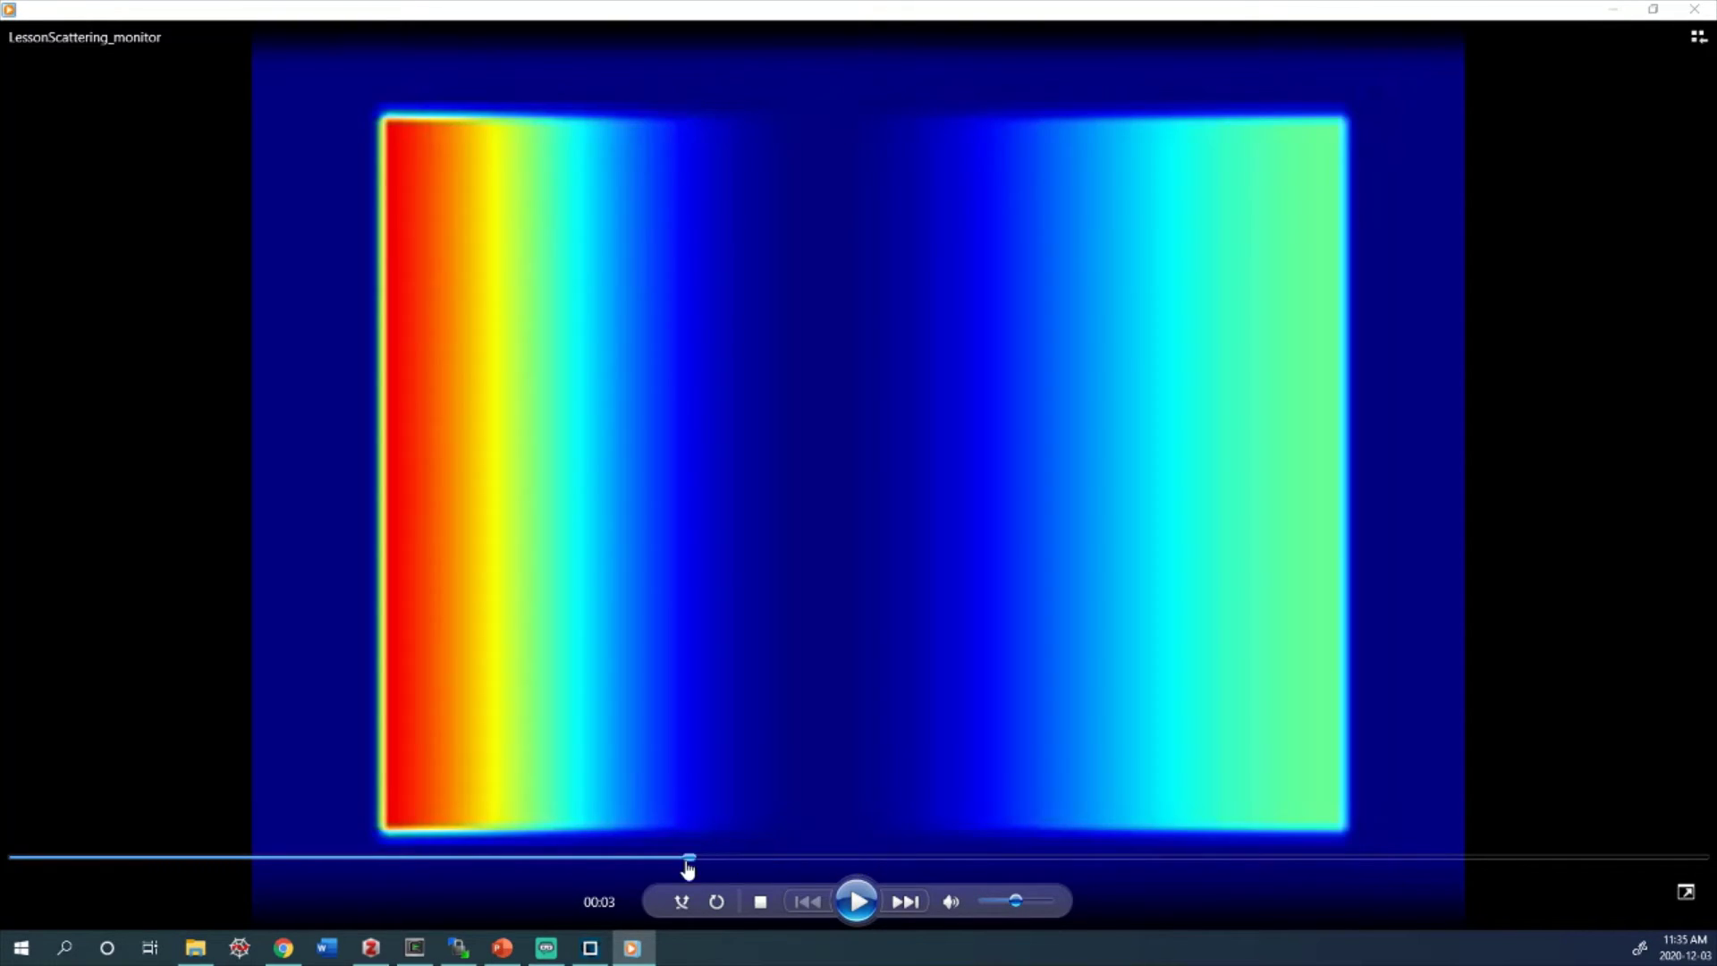
pyautogui.click(765, 857)
pyautogui.moveTo(816, 858)
pyautogui.mouseDown()
pyautogui.moveTo(801, 857)
pyautogui.moveTo(838, 856)
pyautogui.mouseUp()
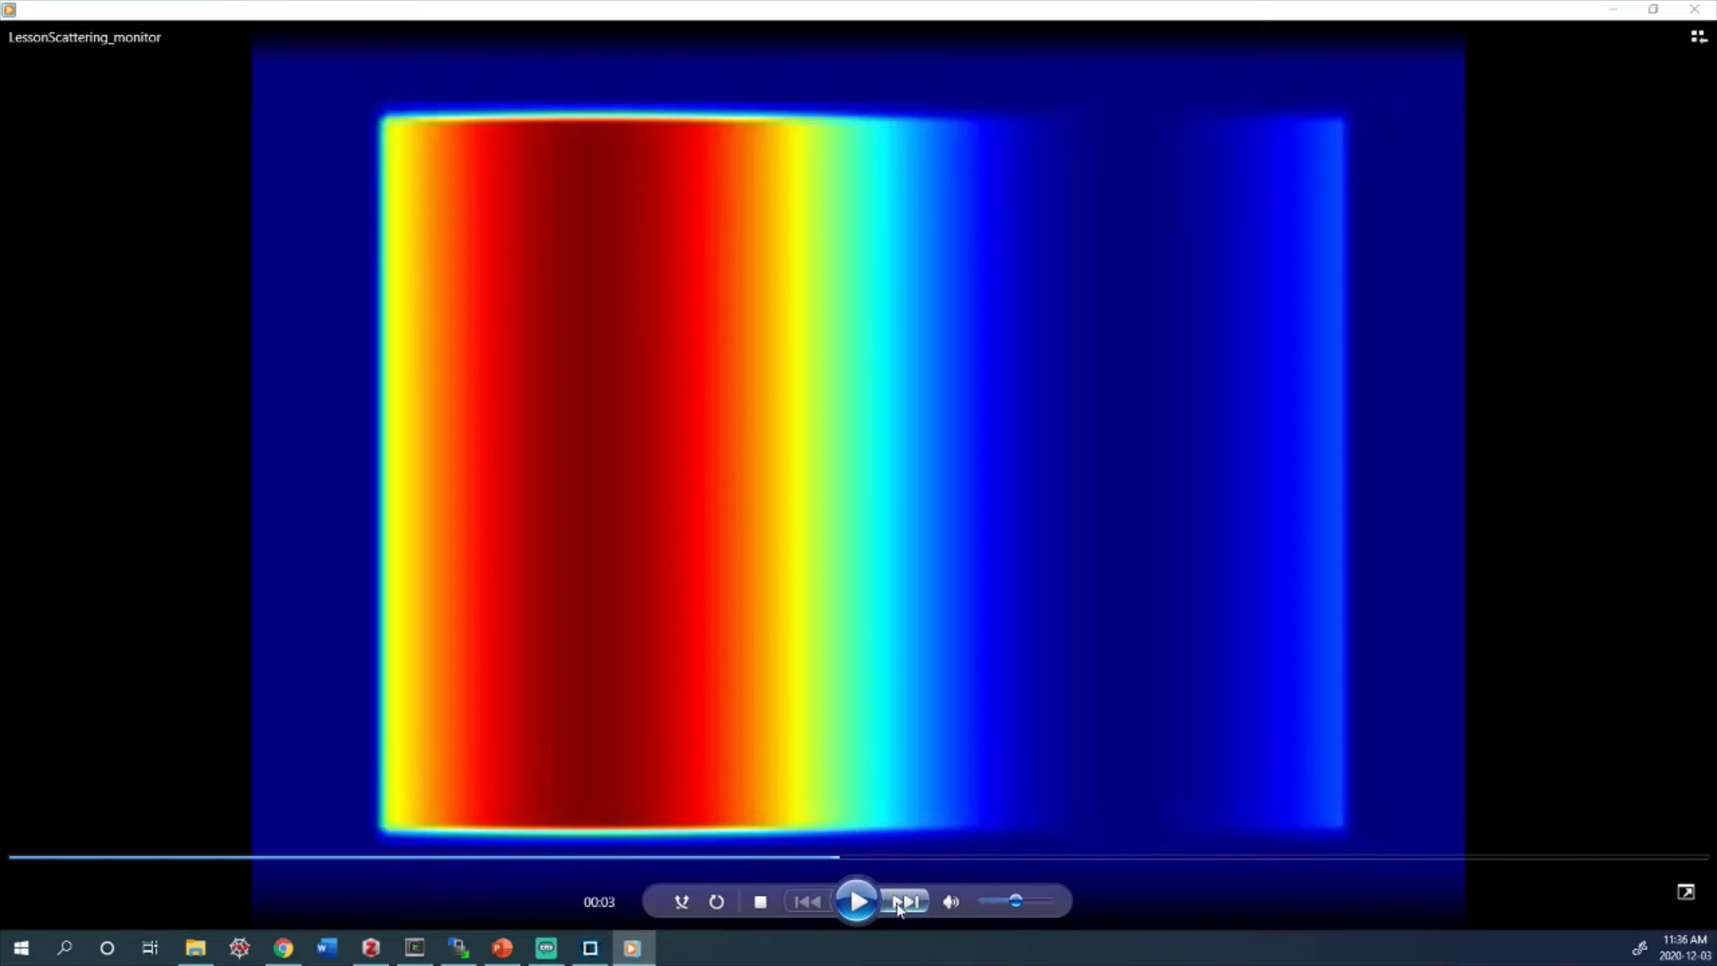
pyautogui.click(857, 901)
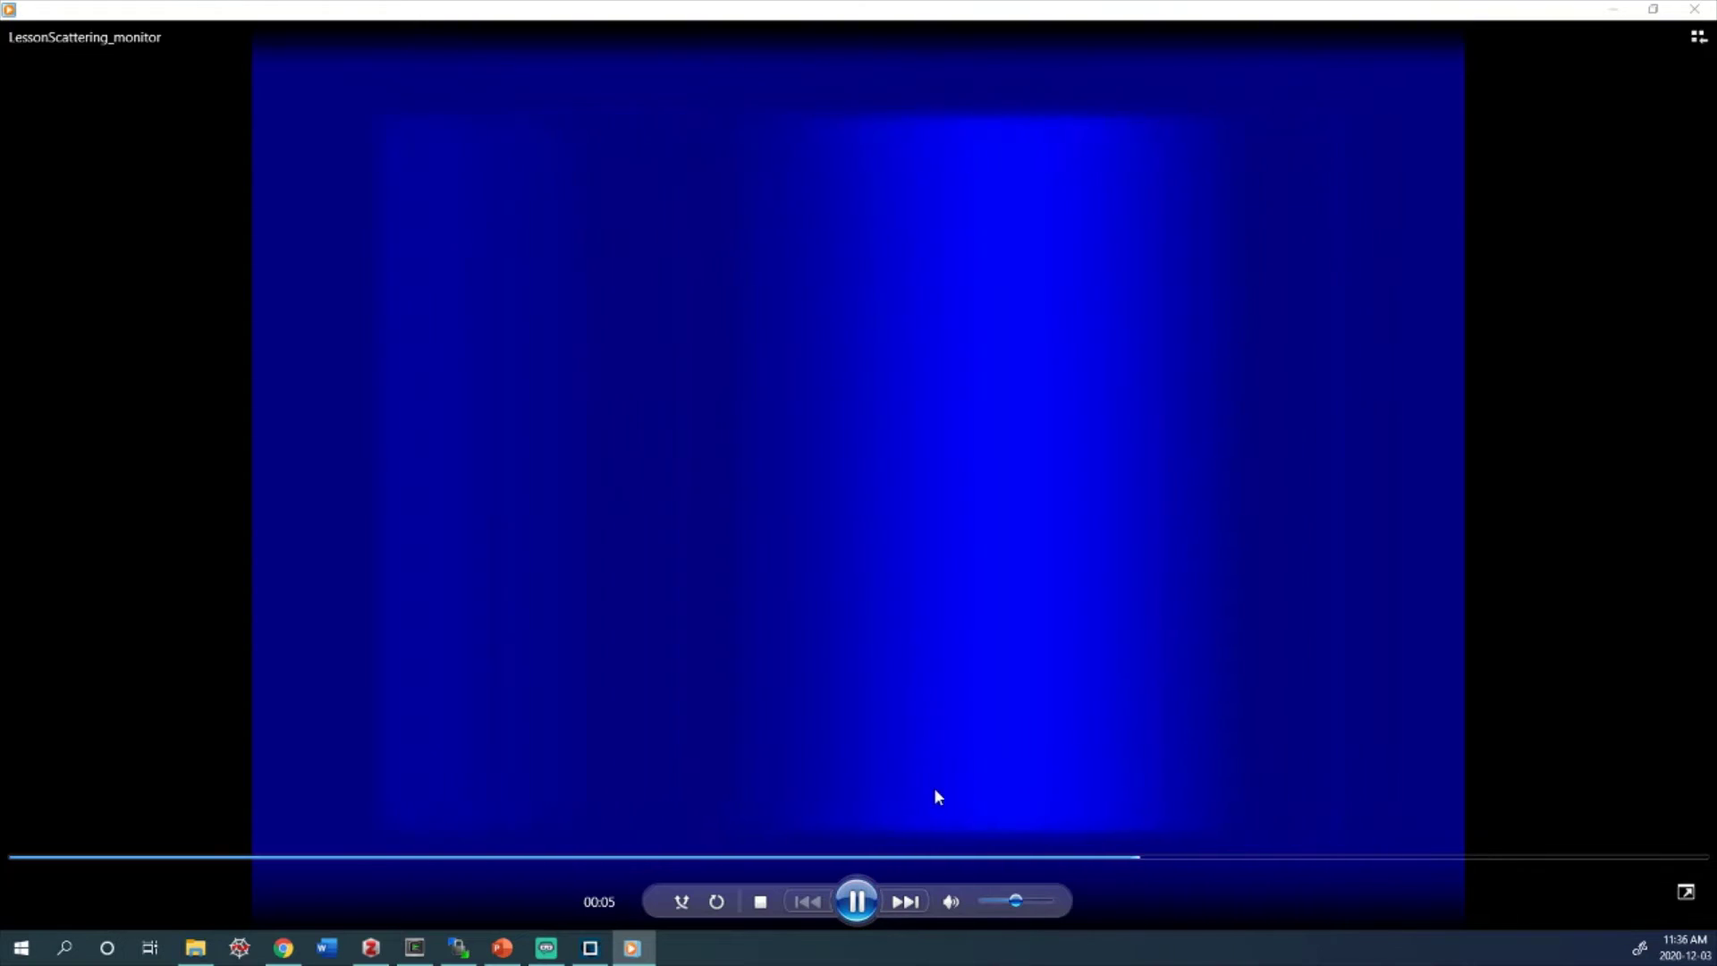
# Close the movie, switch to the PowerPoint presentation and look over the slides following "Plane Wave Simulation"
pyautogui.click(1696, 11)
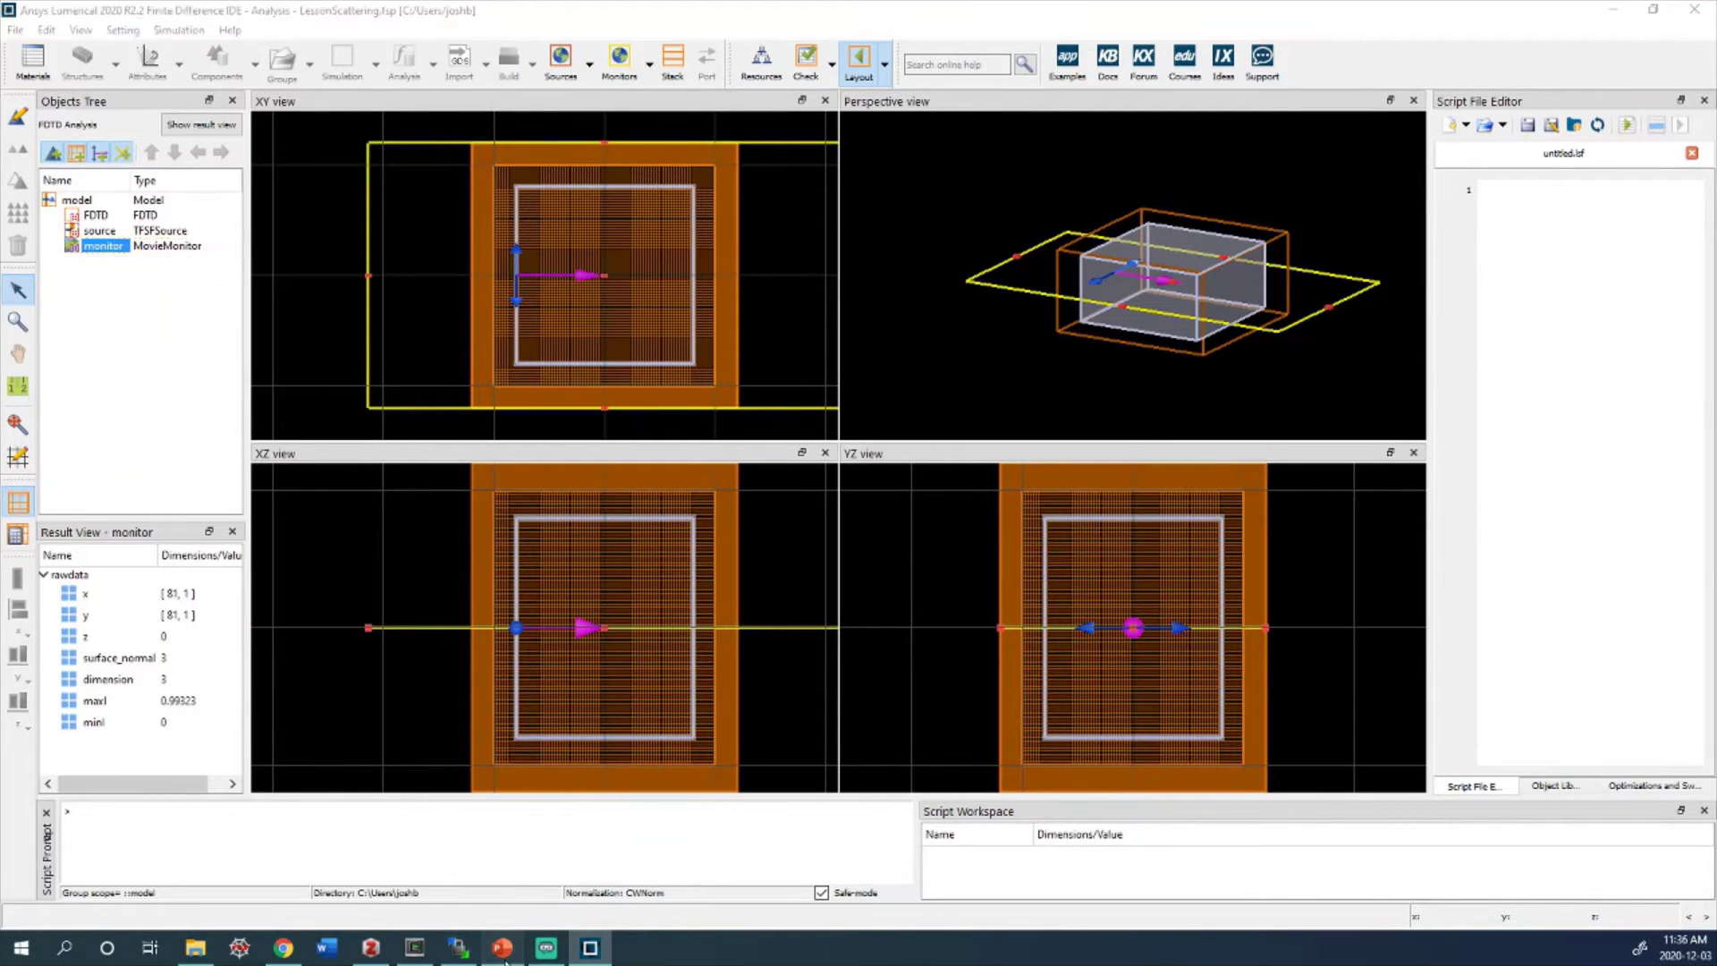
pyautogui.click(502, 948)
pyautogui.scroll(-3, 132, 751)
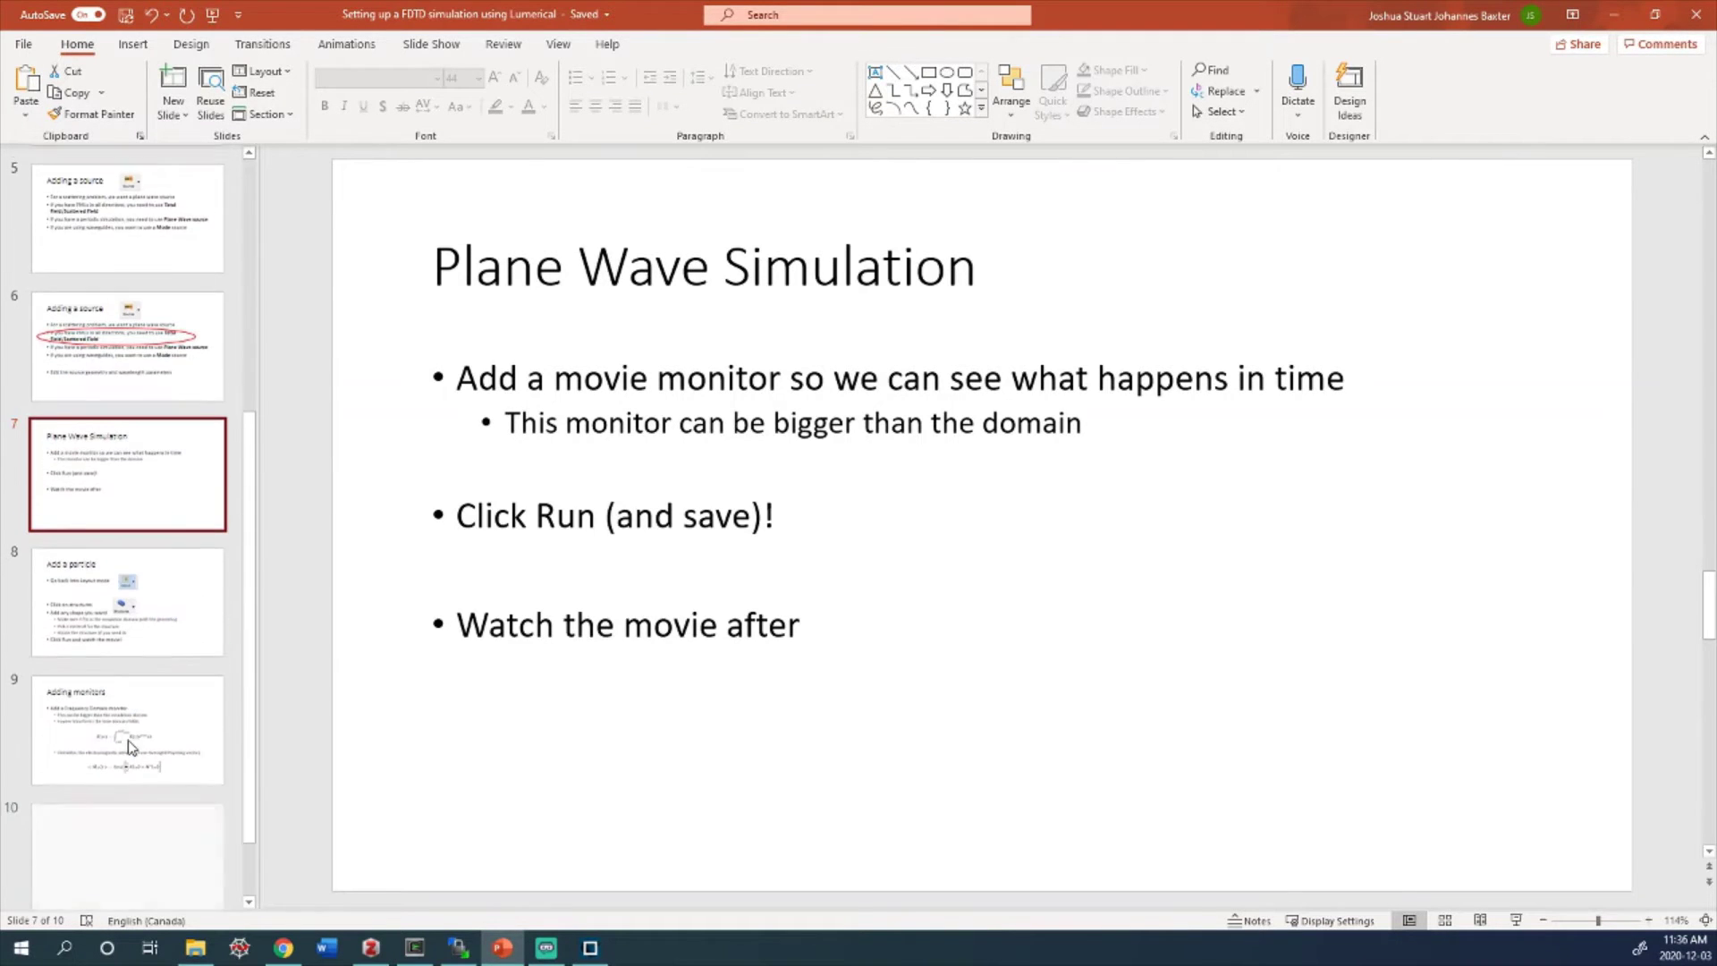
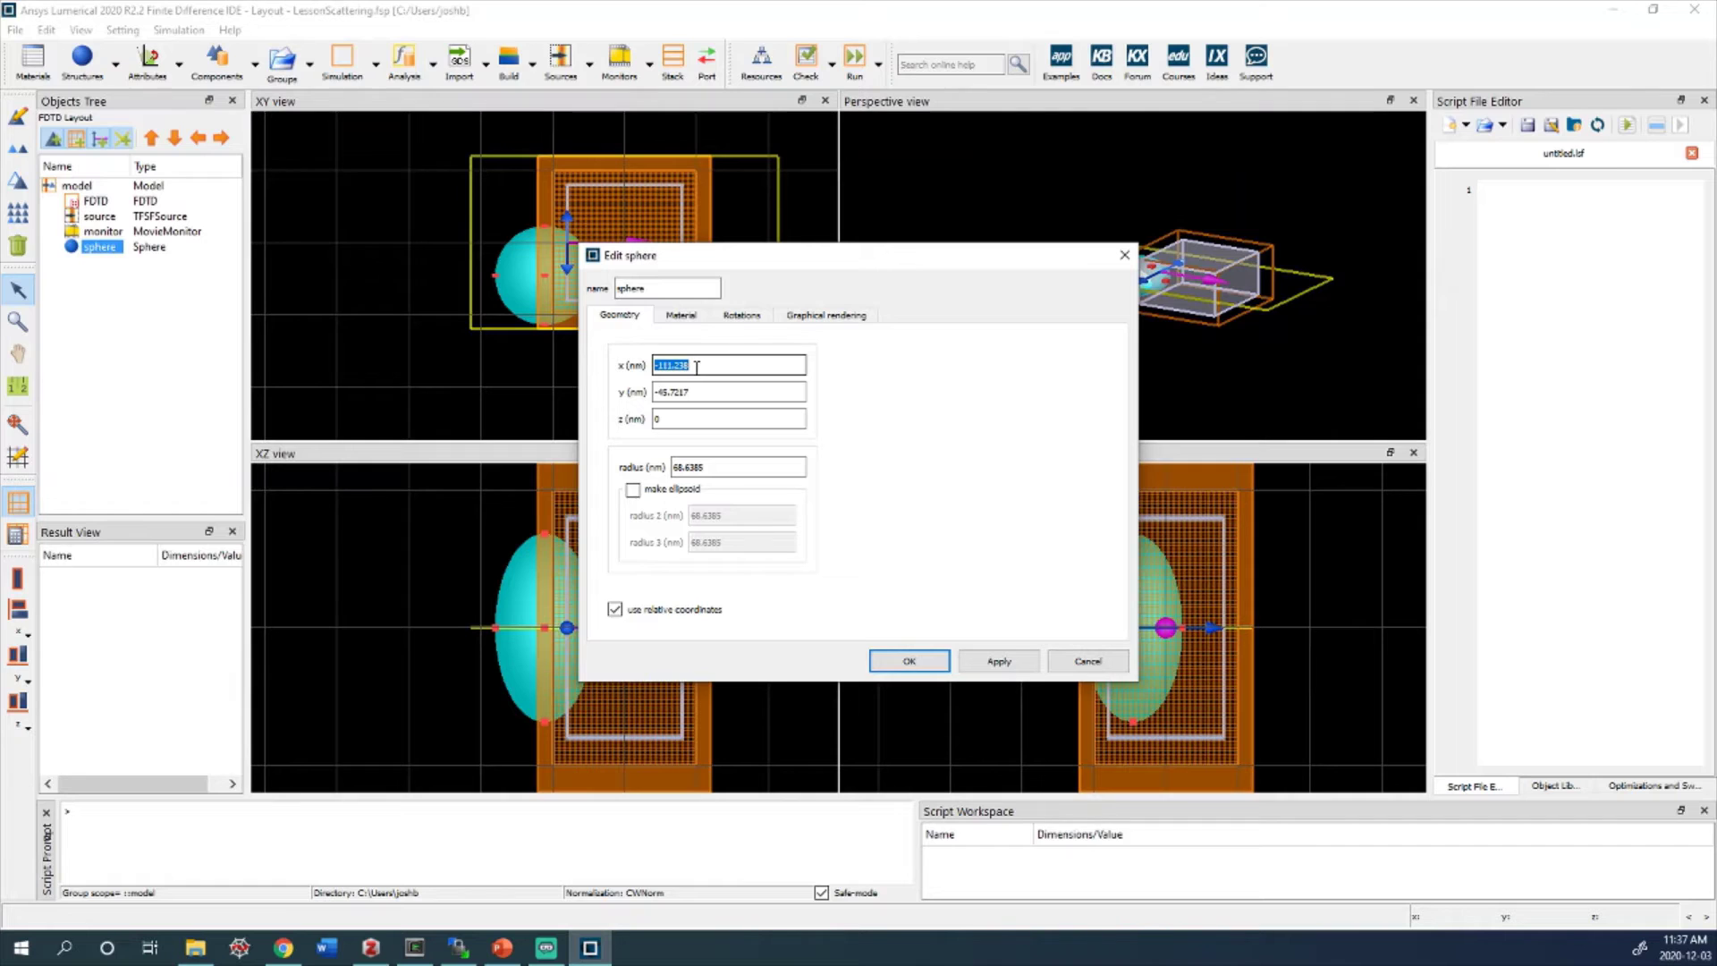
# Centre the sphere at x 0 and y 0 and set its radius to 50 nm
pyautogui.click(690, 392)
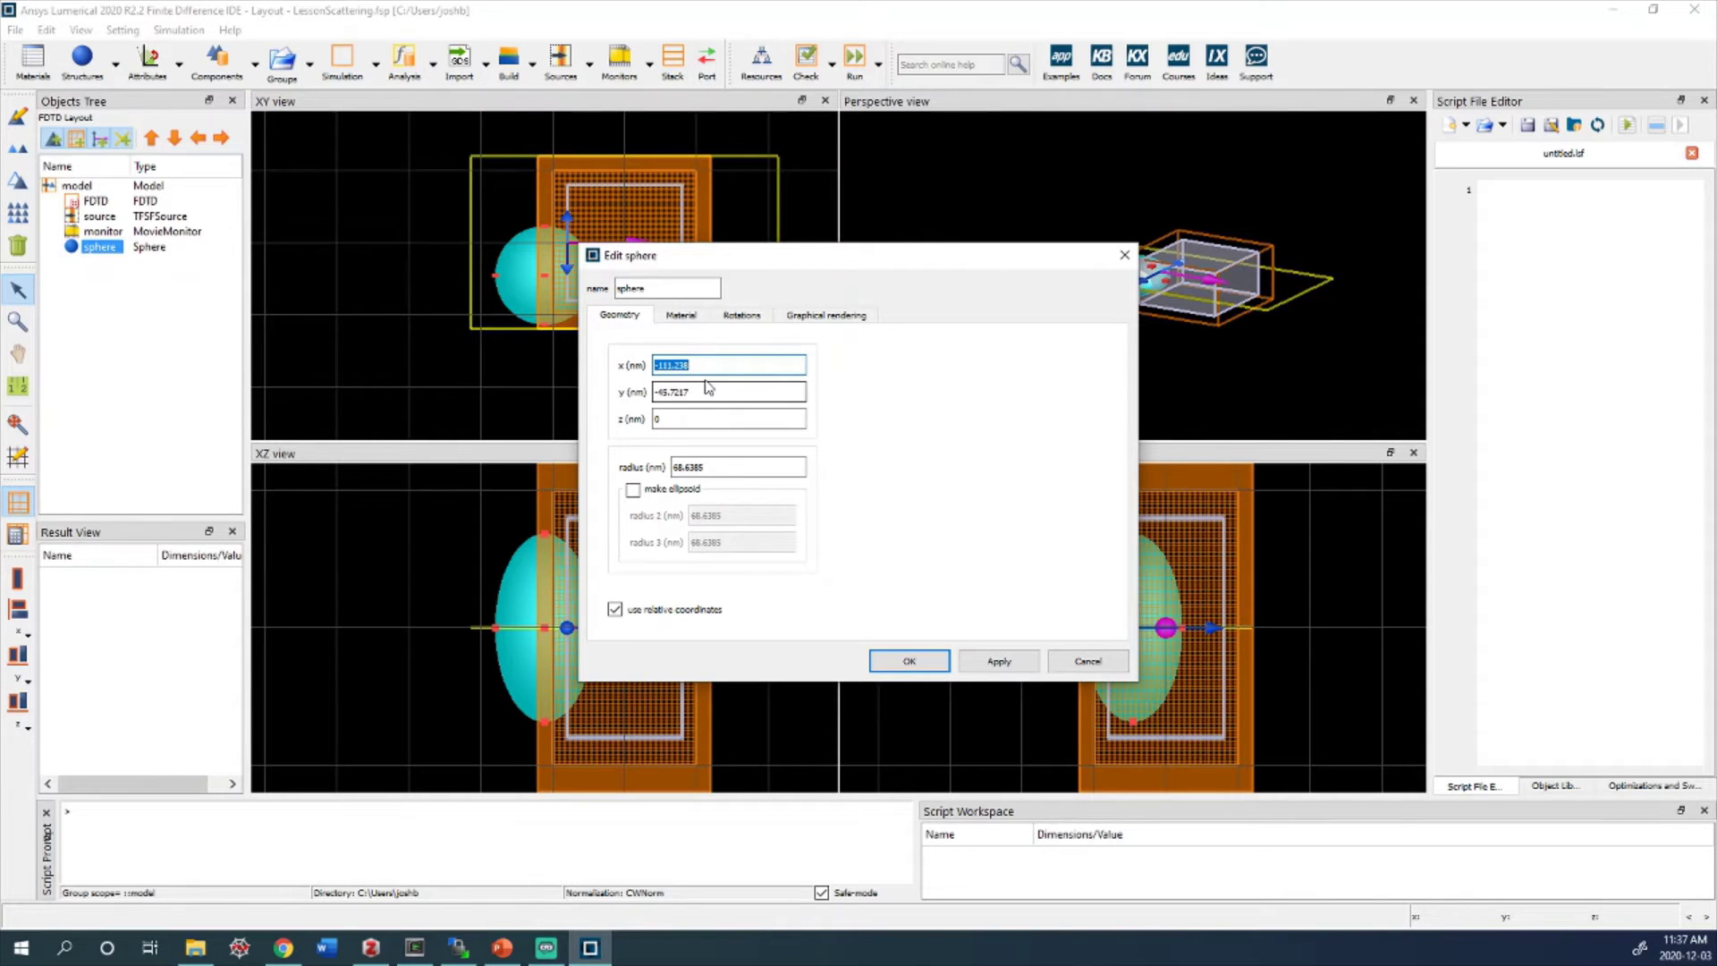
pyautogui.write('0')
pyautogui.doubleClick(679, 393)
pyautogui.tripleClick(680, 394)
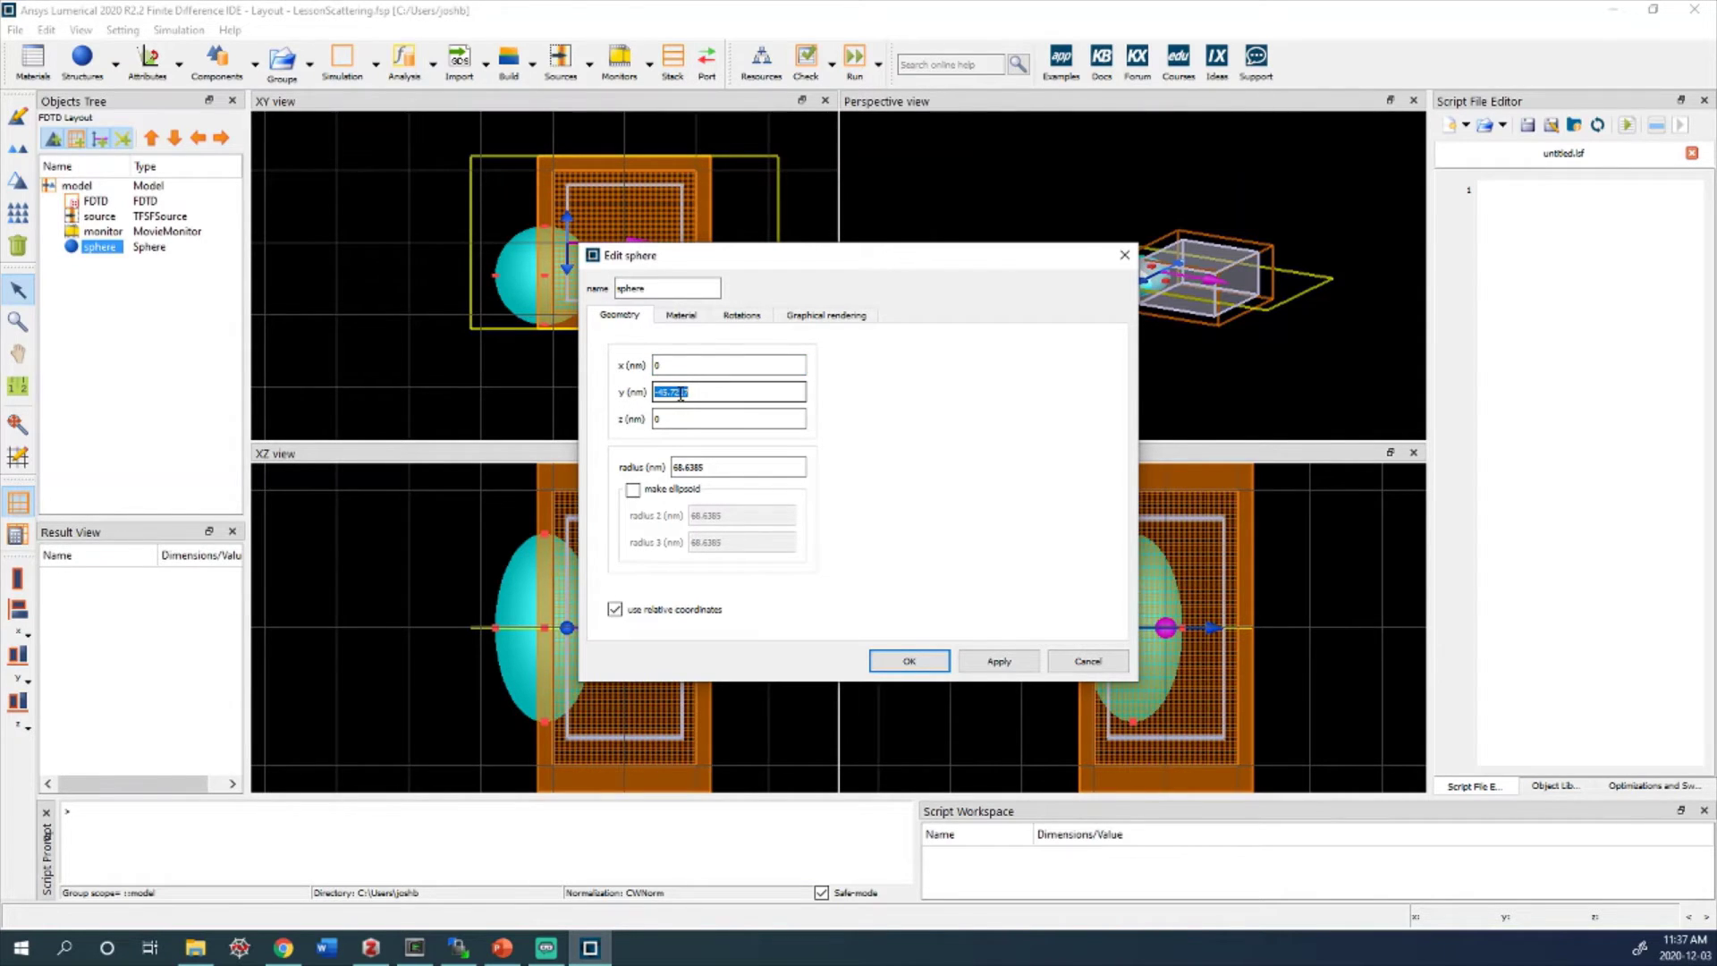
pyautogui.write('0')
pyautogui.click(756, 467)
pyautogui.doubleClick(756, 466)
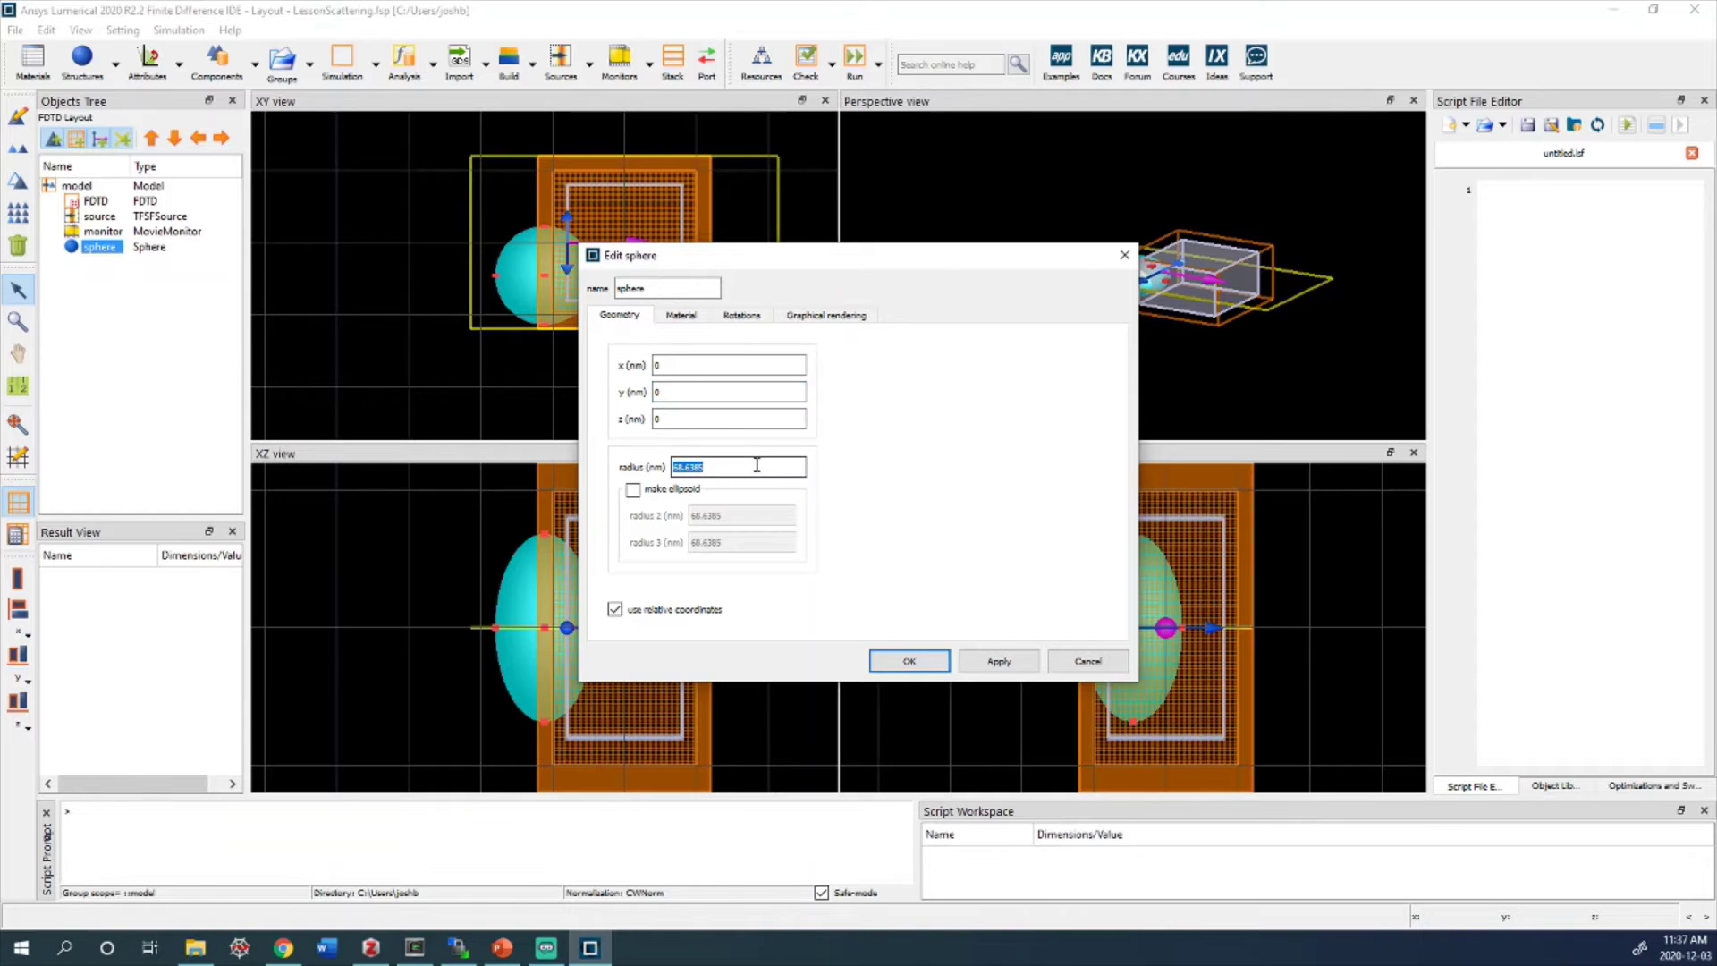
pyautogui.click(761, 412)
pyautogui.write('50')
pyautogui.click(910, 663)
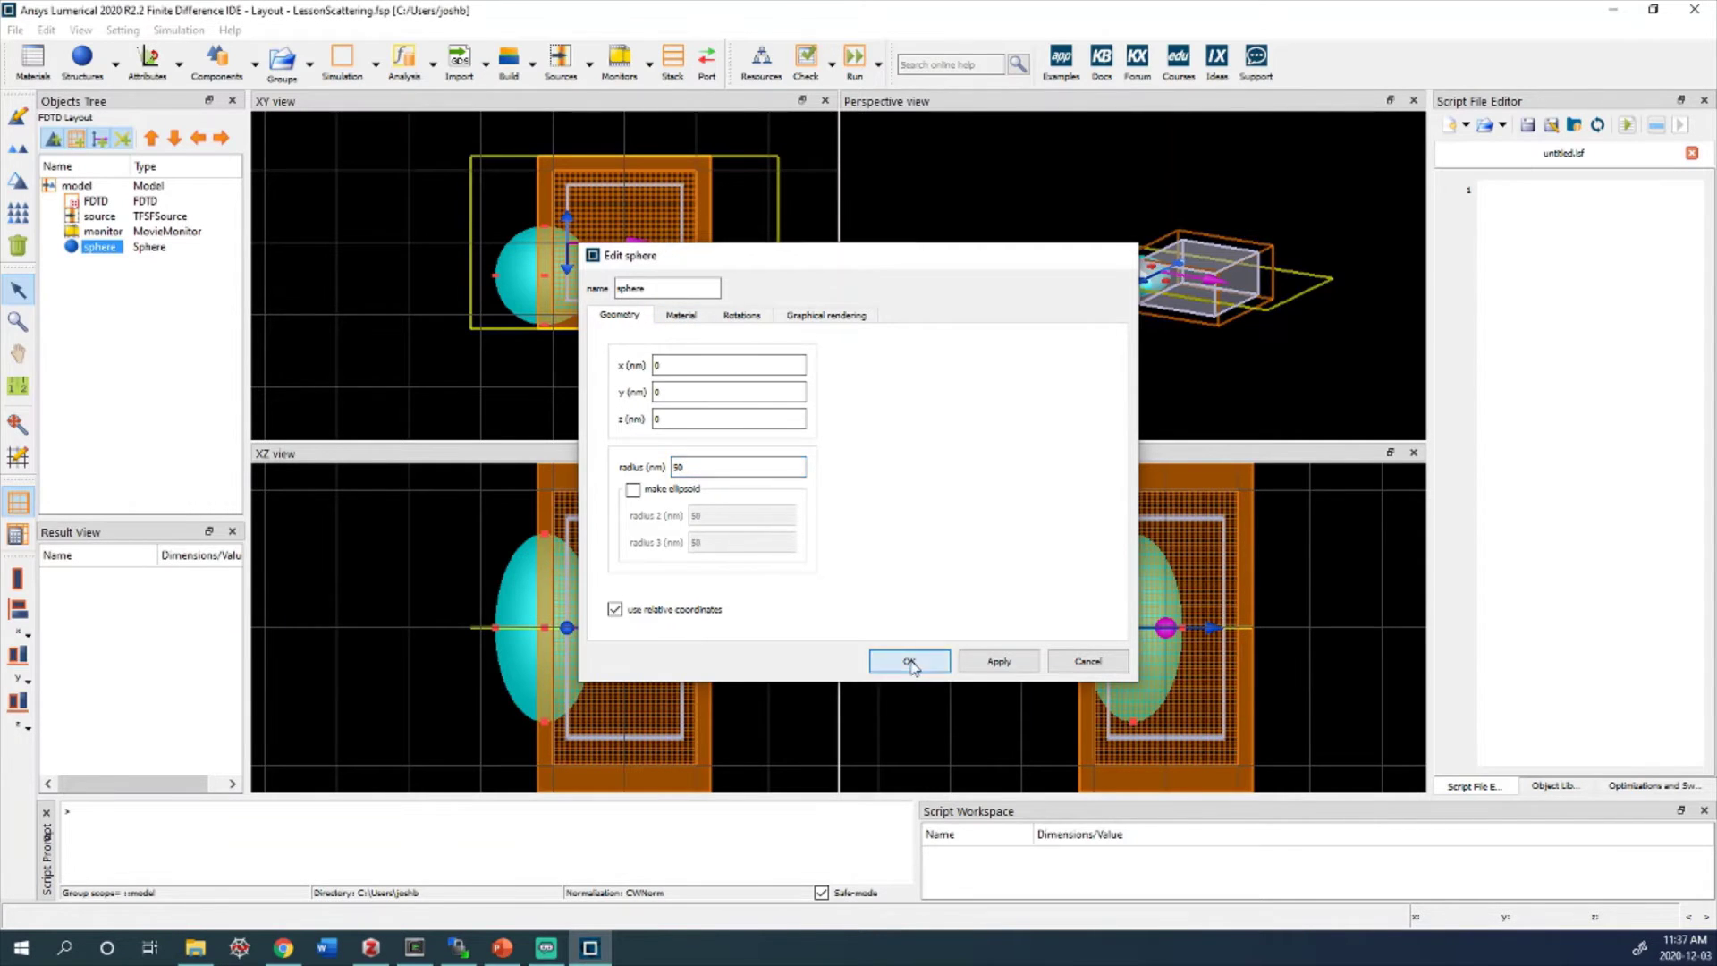
pyautogui.press('e')
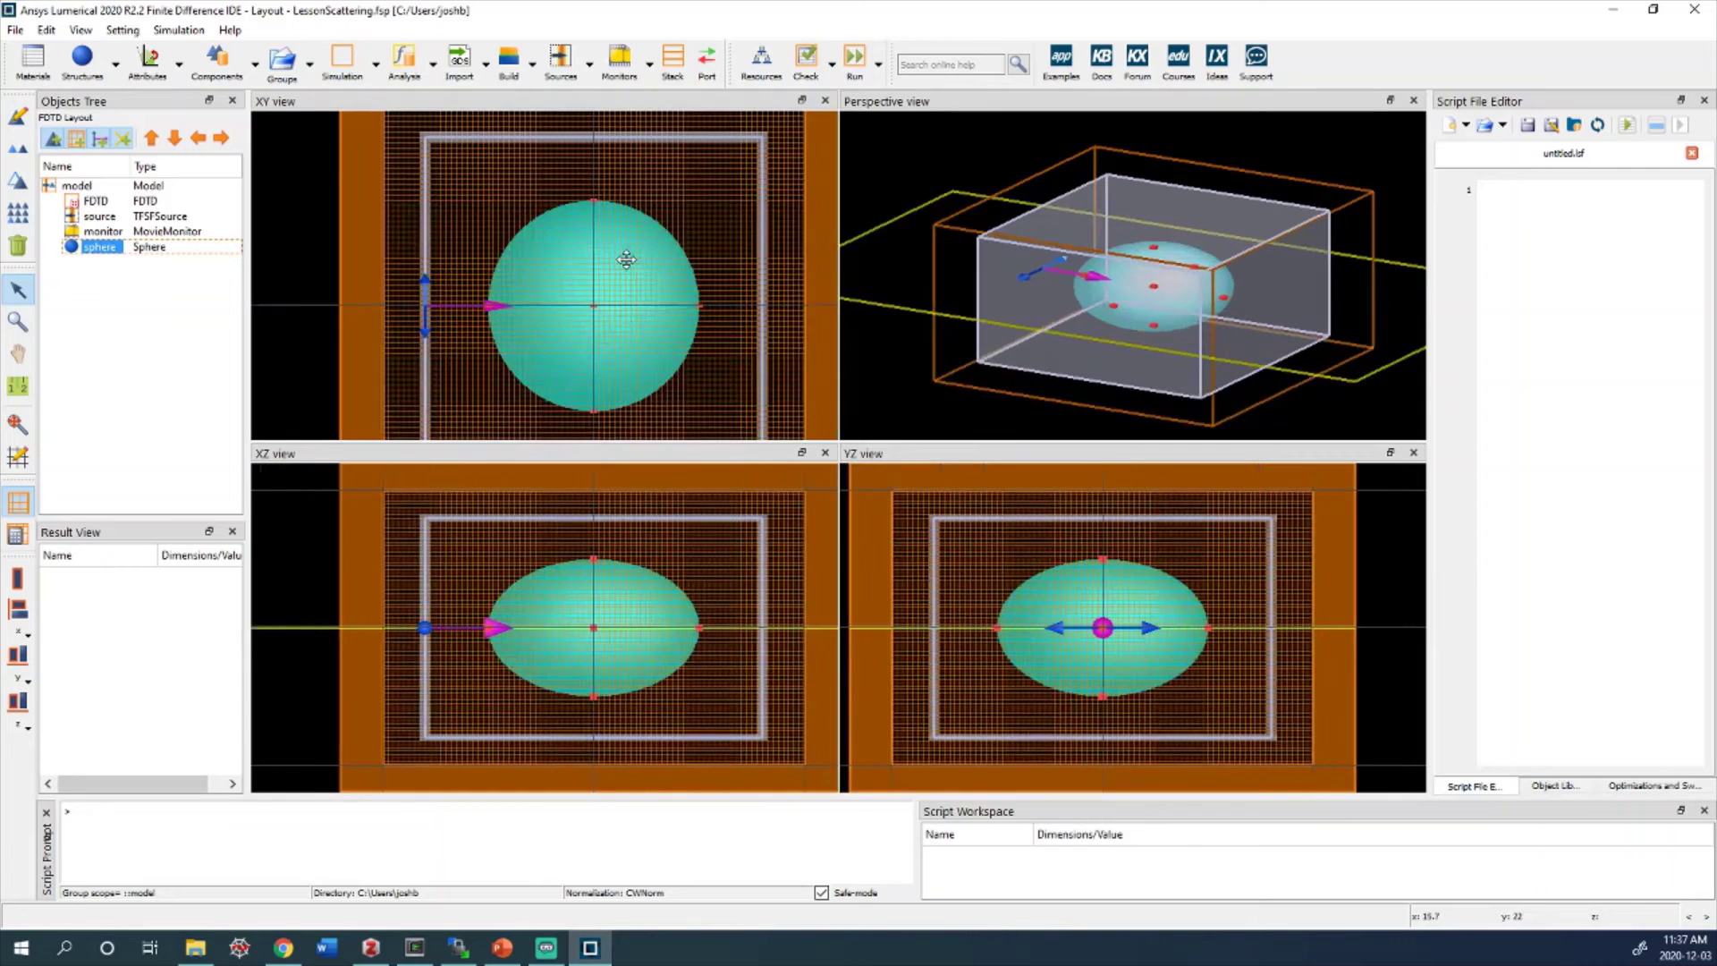
pyautogui.scroll(-3, 523, 272)
pyautogui.scroll(2, 606, 286)
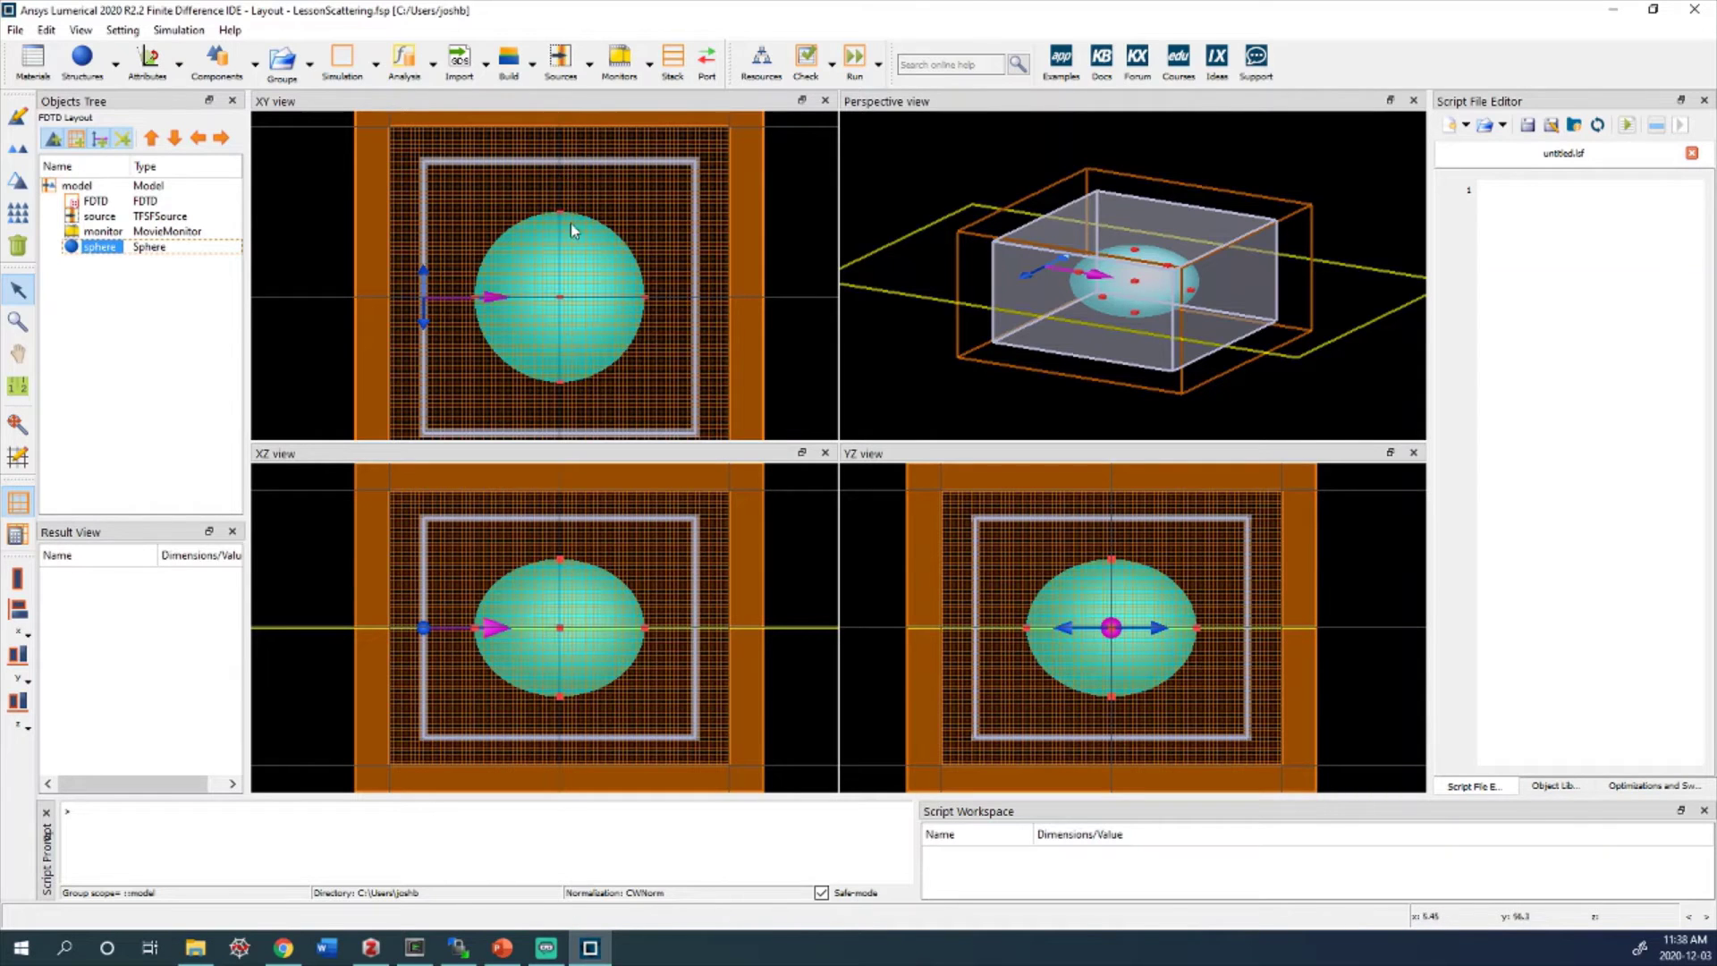
# Set the sphere's material to Ag (Silver) - Johnson and Christy
pyautogui.rightClick(115, 244)
pyautogui.click(163, 263)
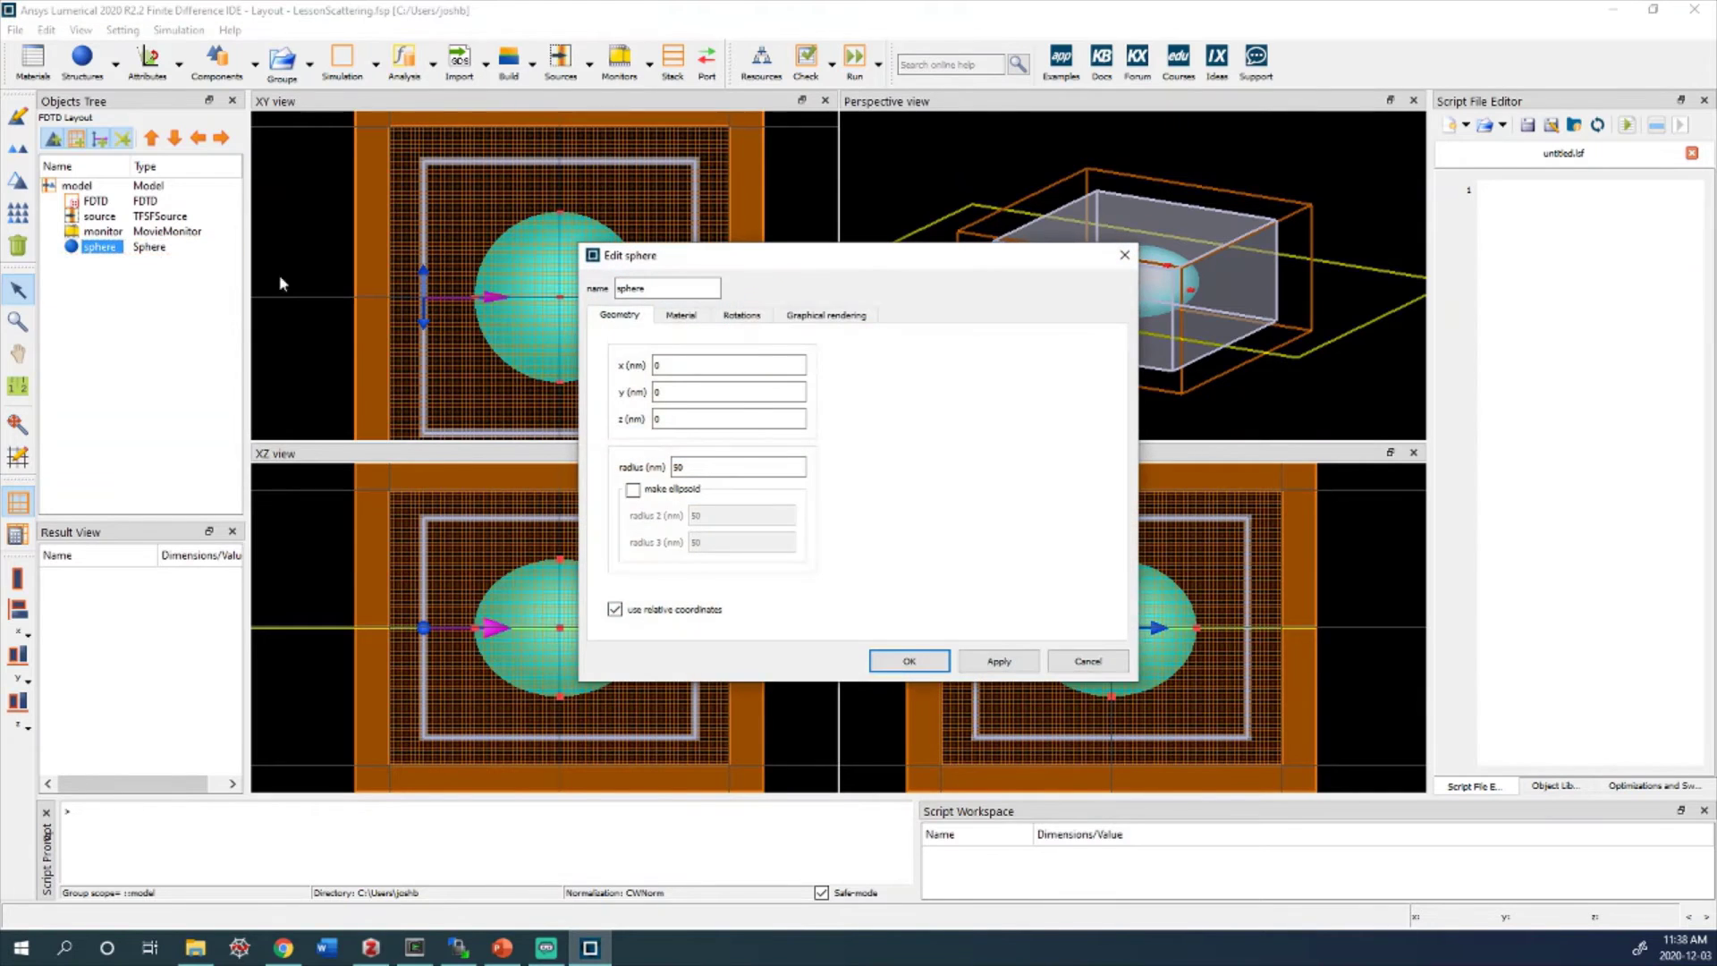
pyautogui.click(666, 320)
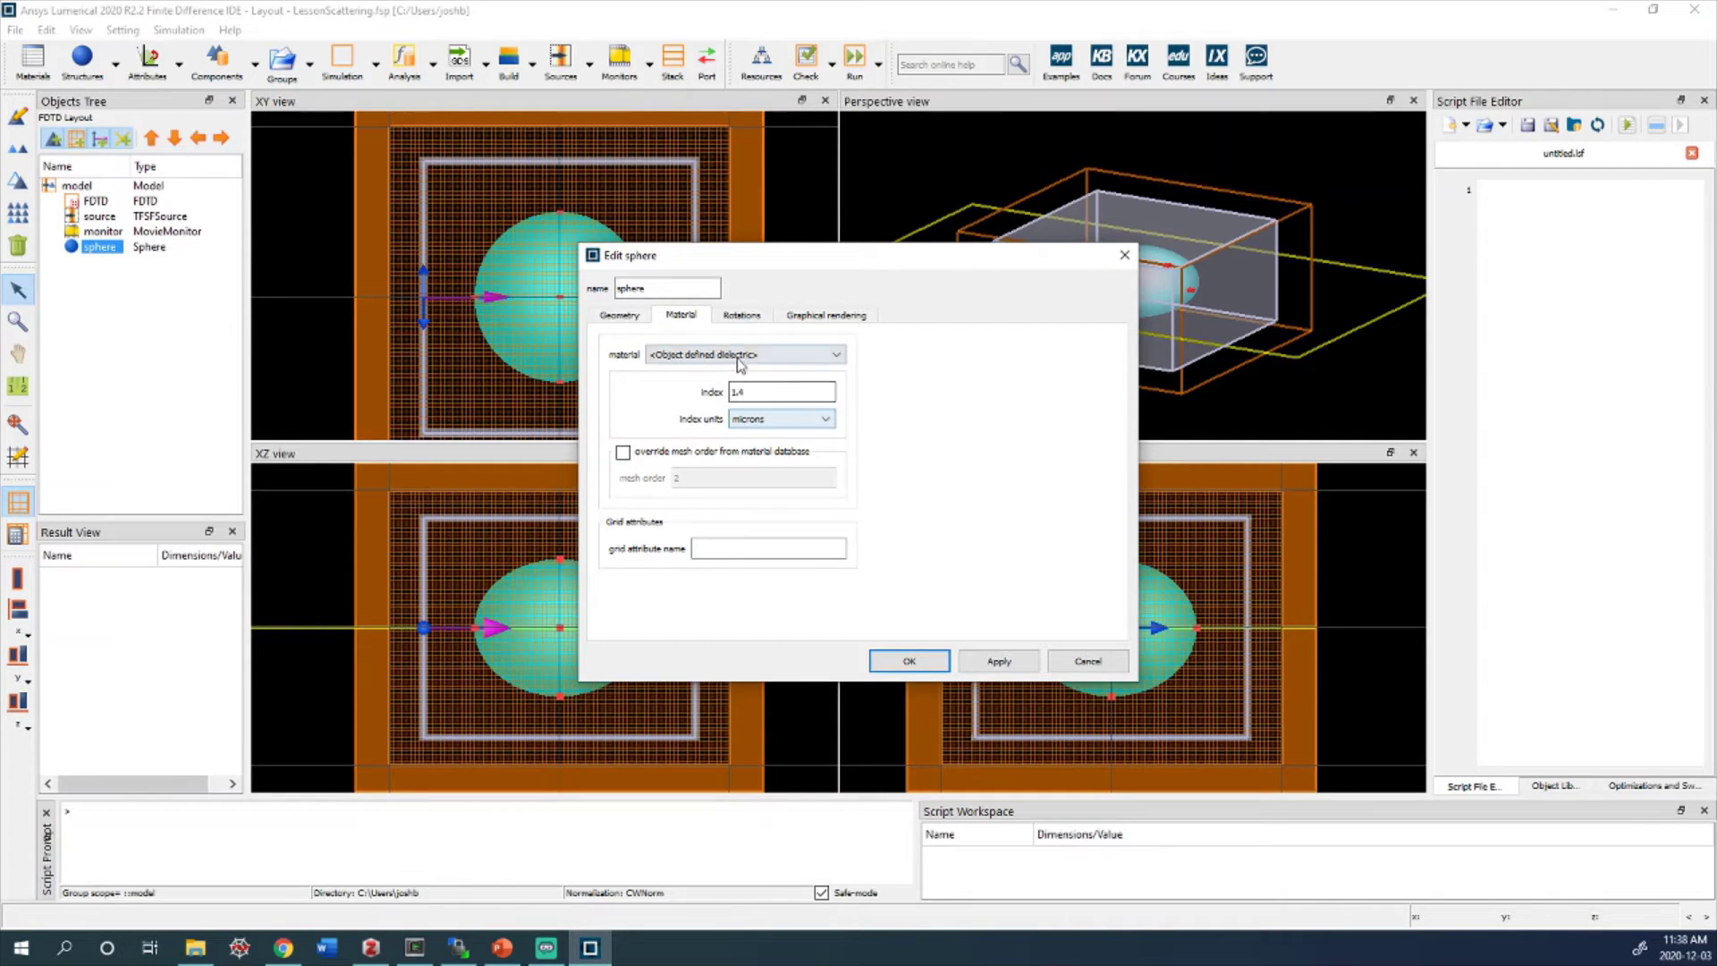
pyautogui.click(733, 356)
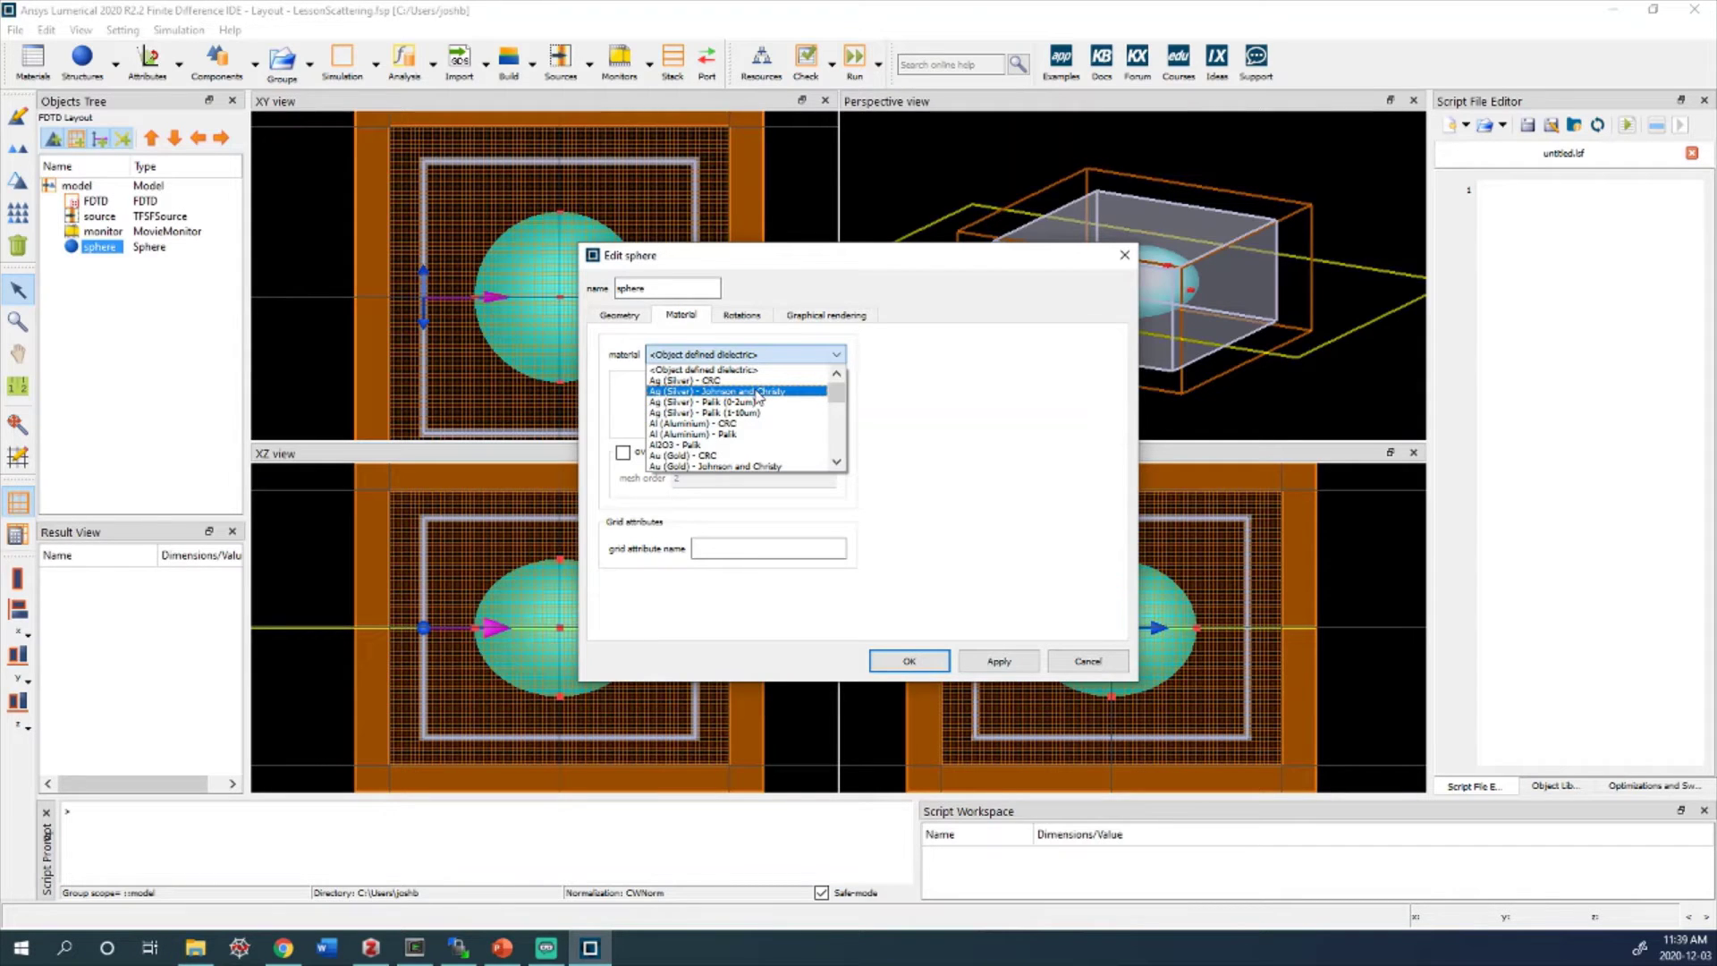
pyautogui.scroll(-15, 758, 399)
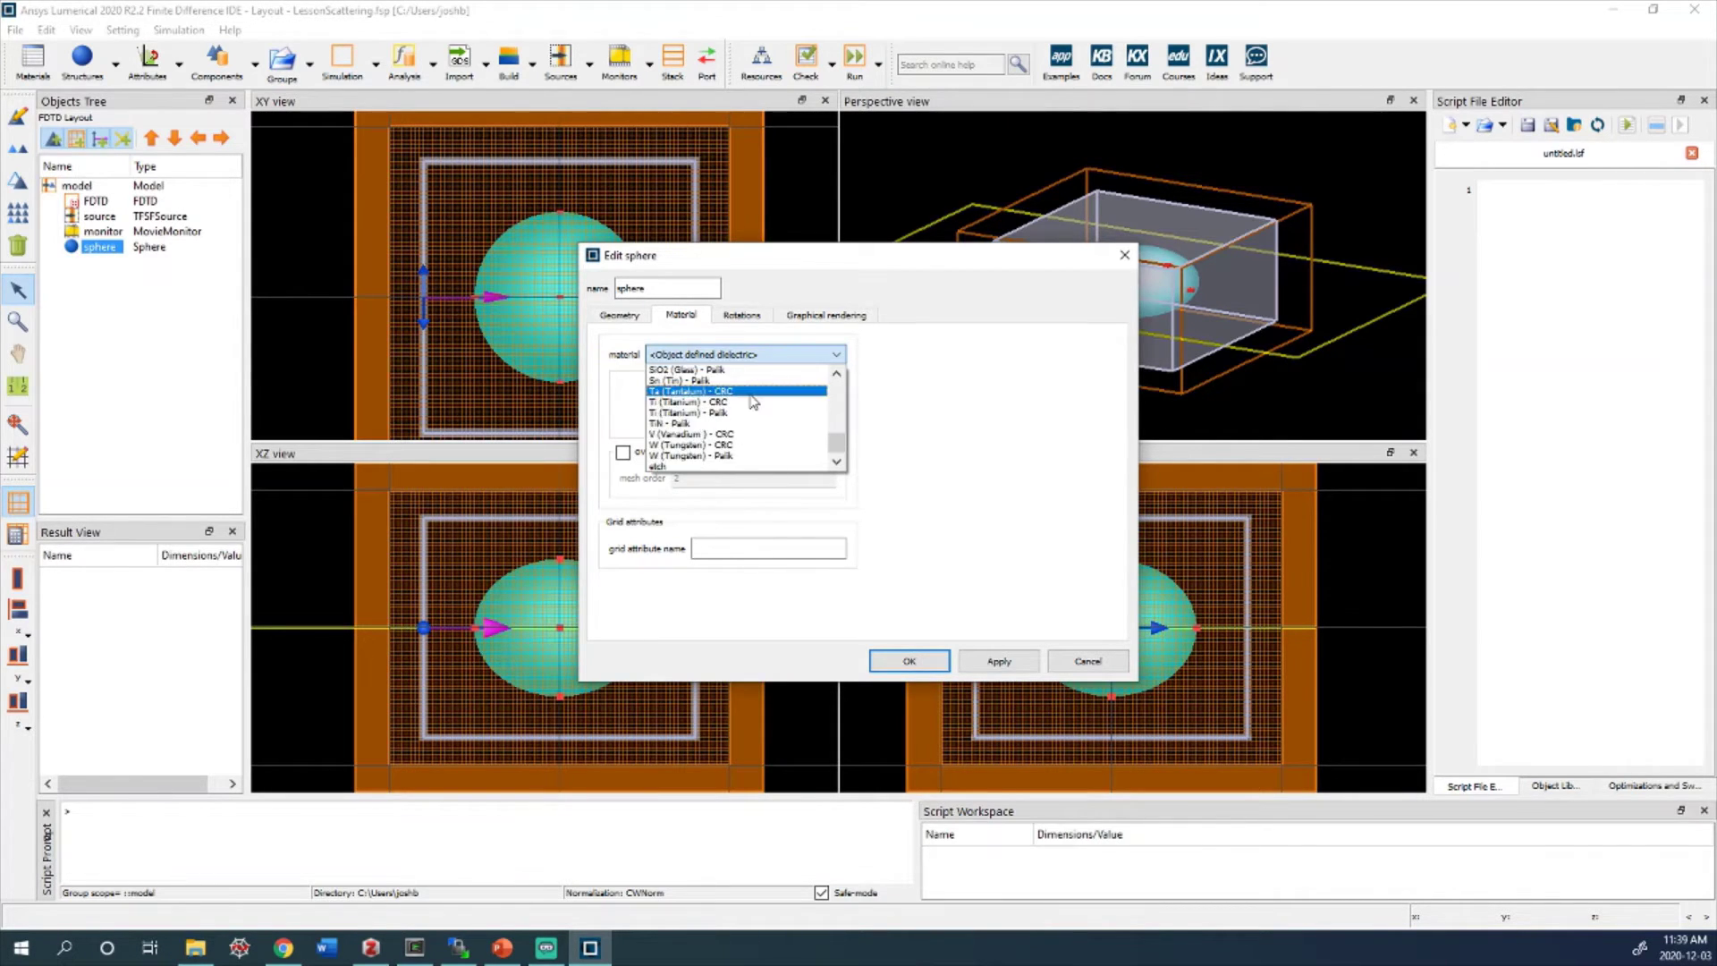
pyautogui.scroll(15, 752, 403)
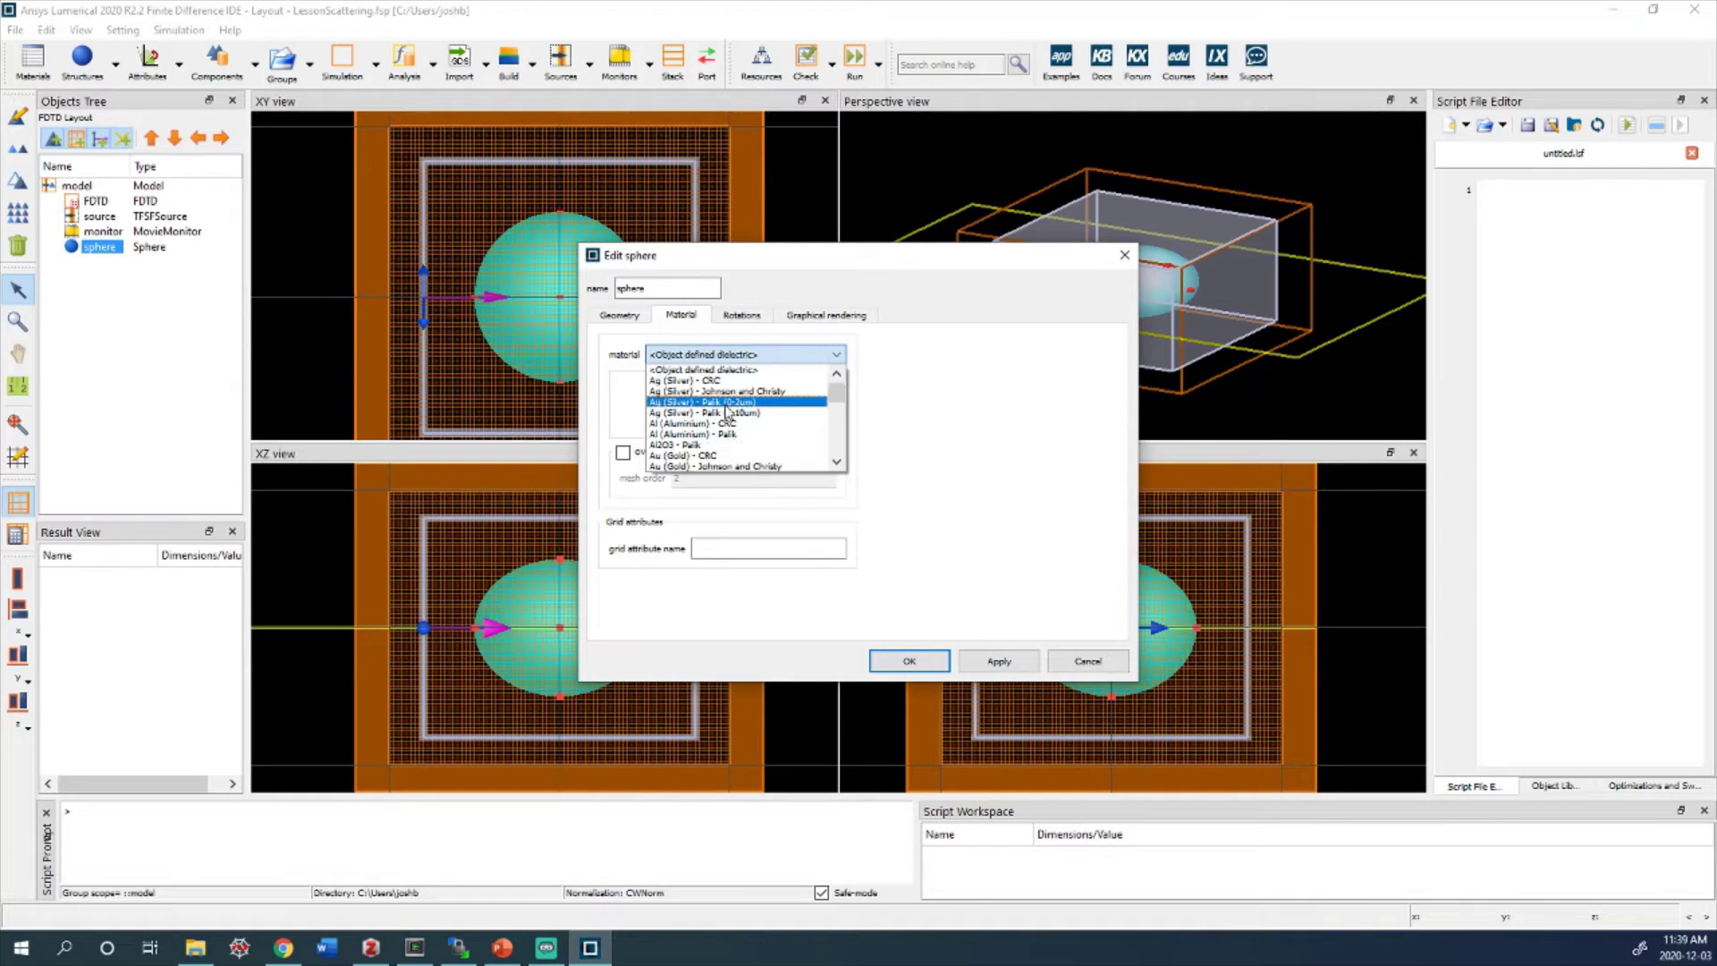
pyautogui.click(729, 391)
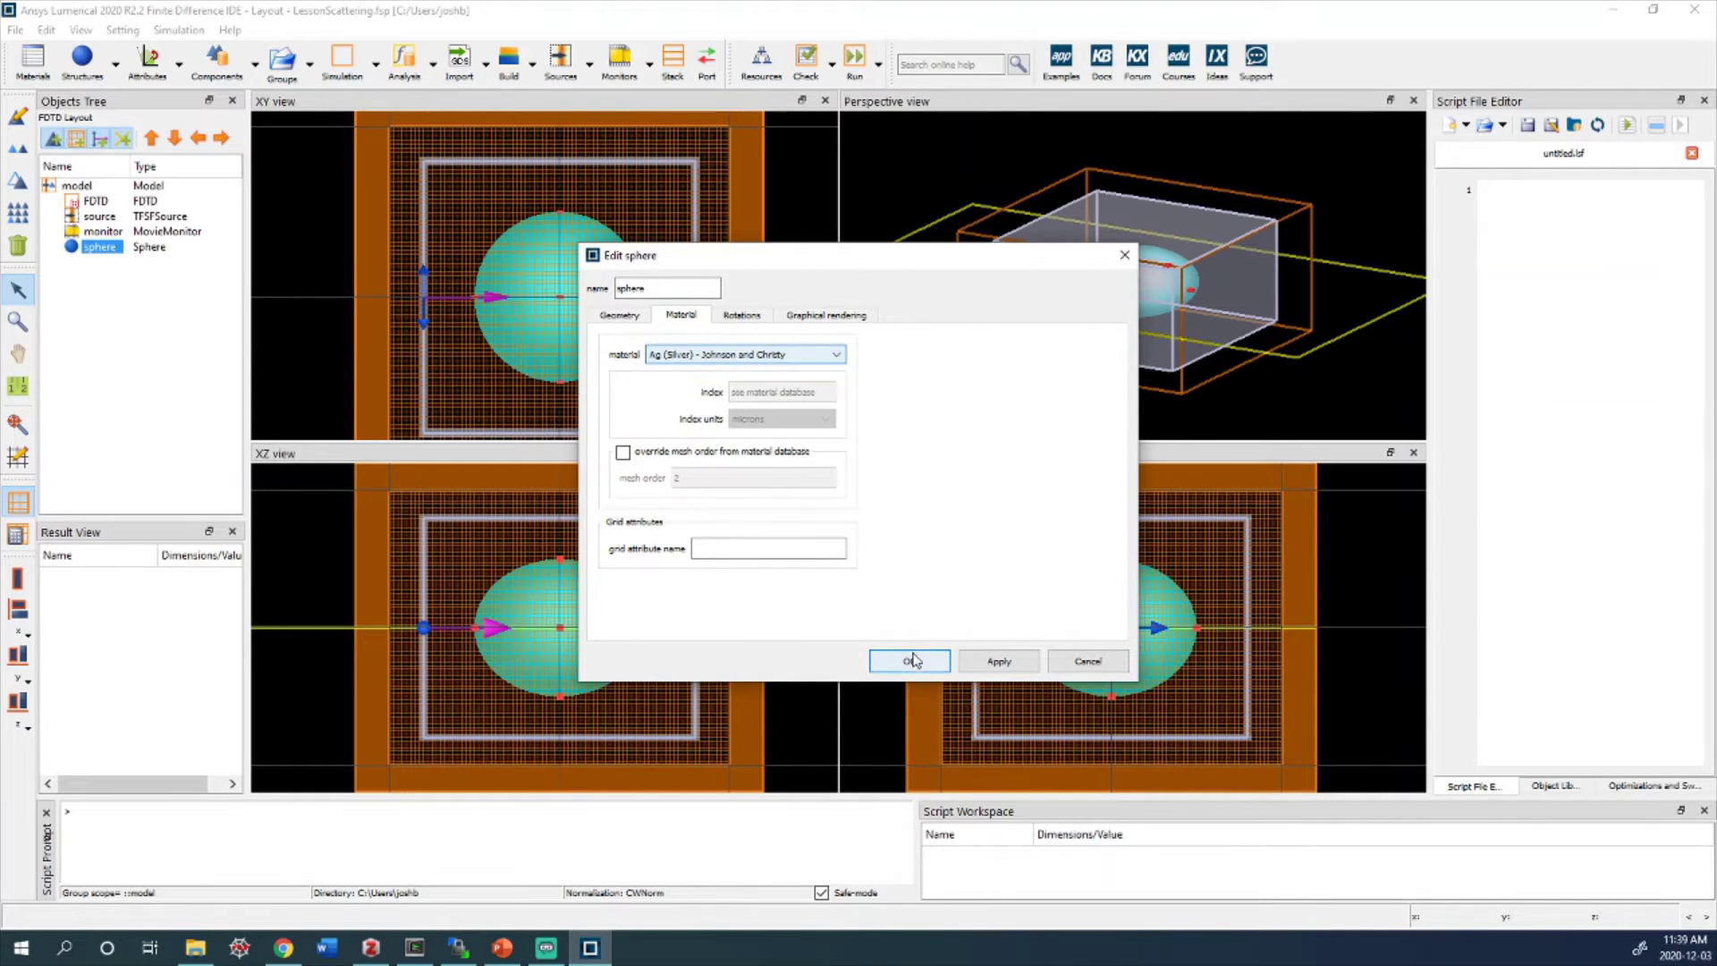
# Review the sphere's rotation and graphical rendering settings and apply the sphere's edited properties
pyautogui.click(739, 317)
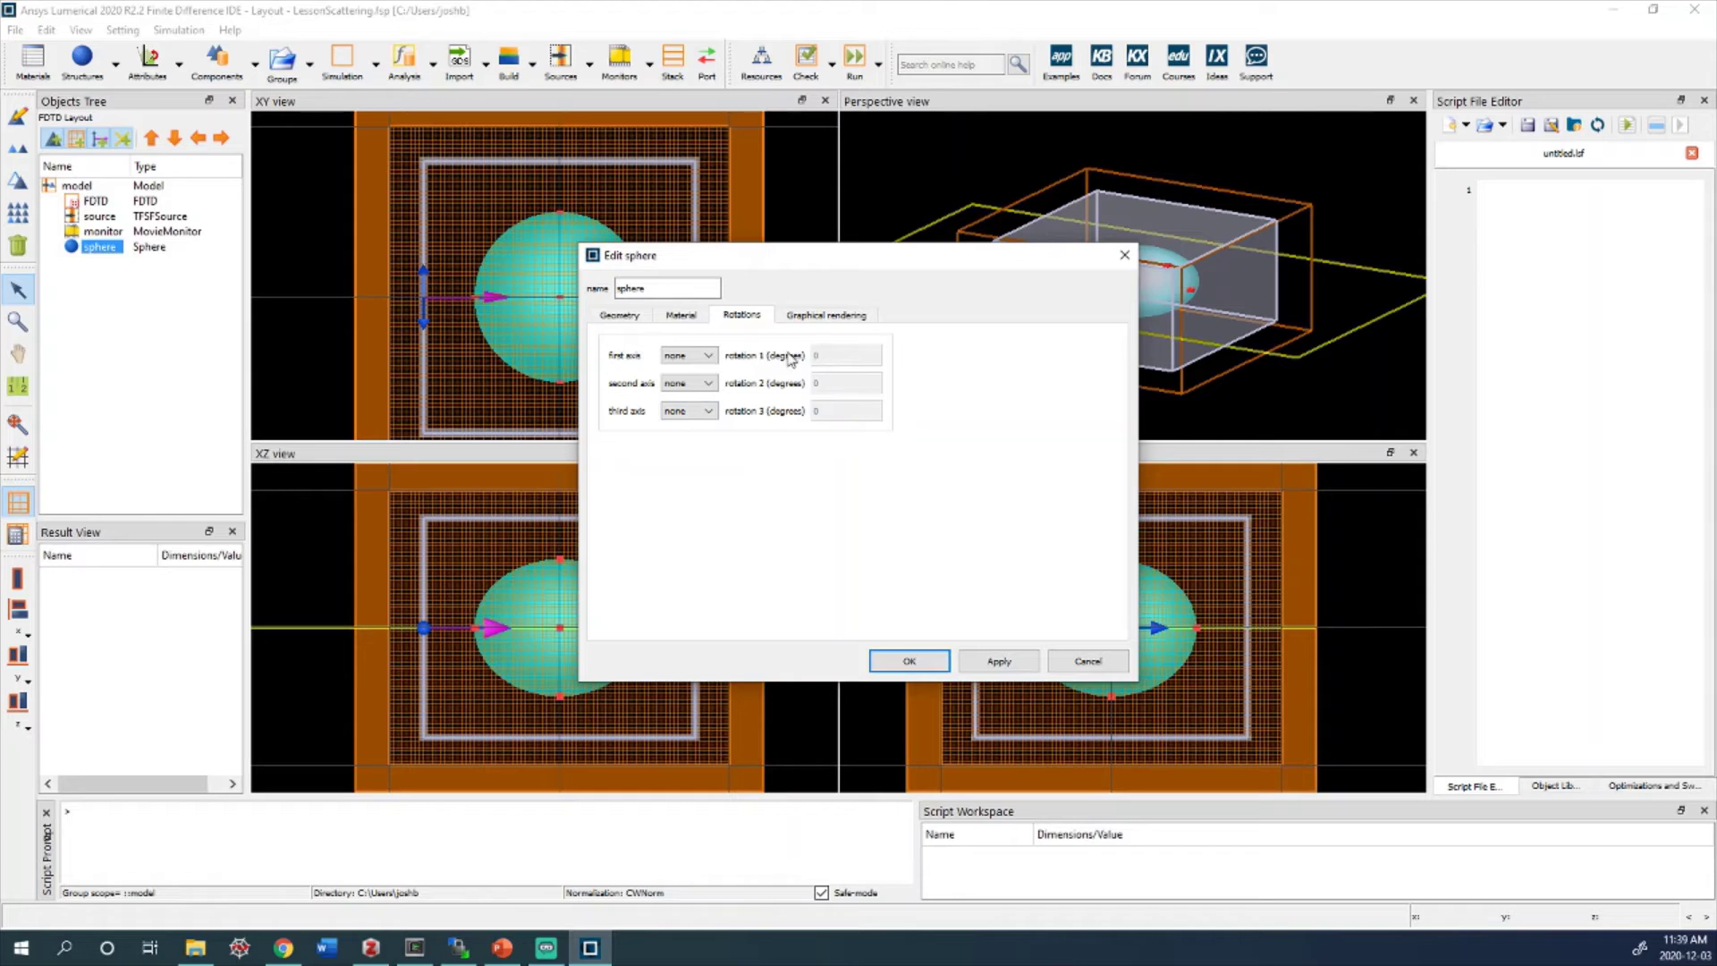
pyautogui.click(837, 320)
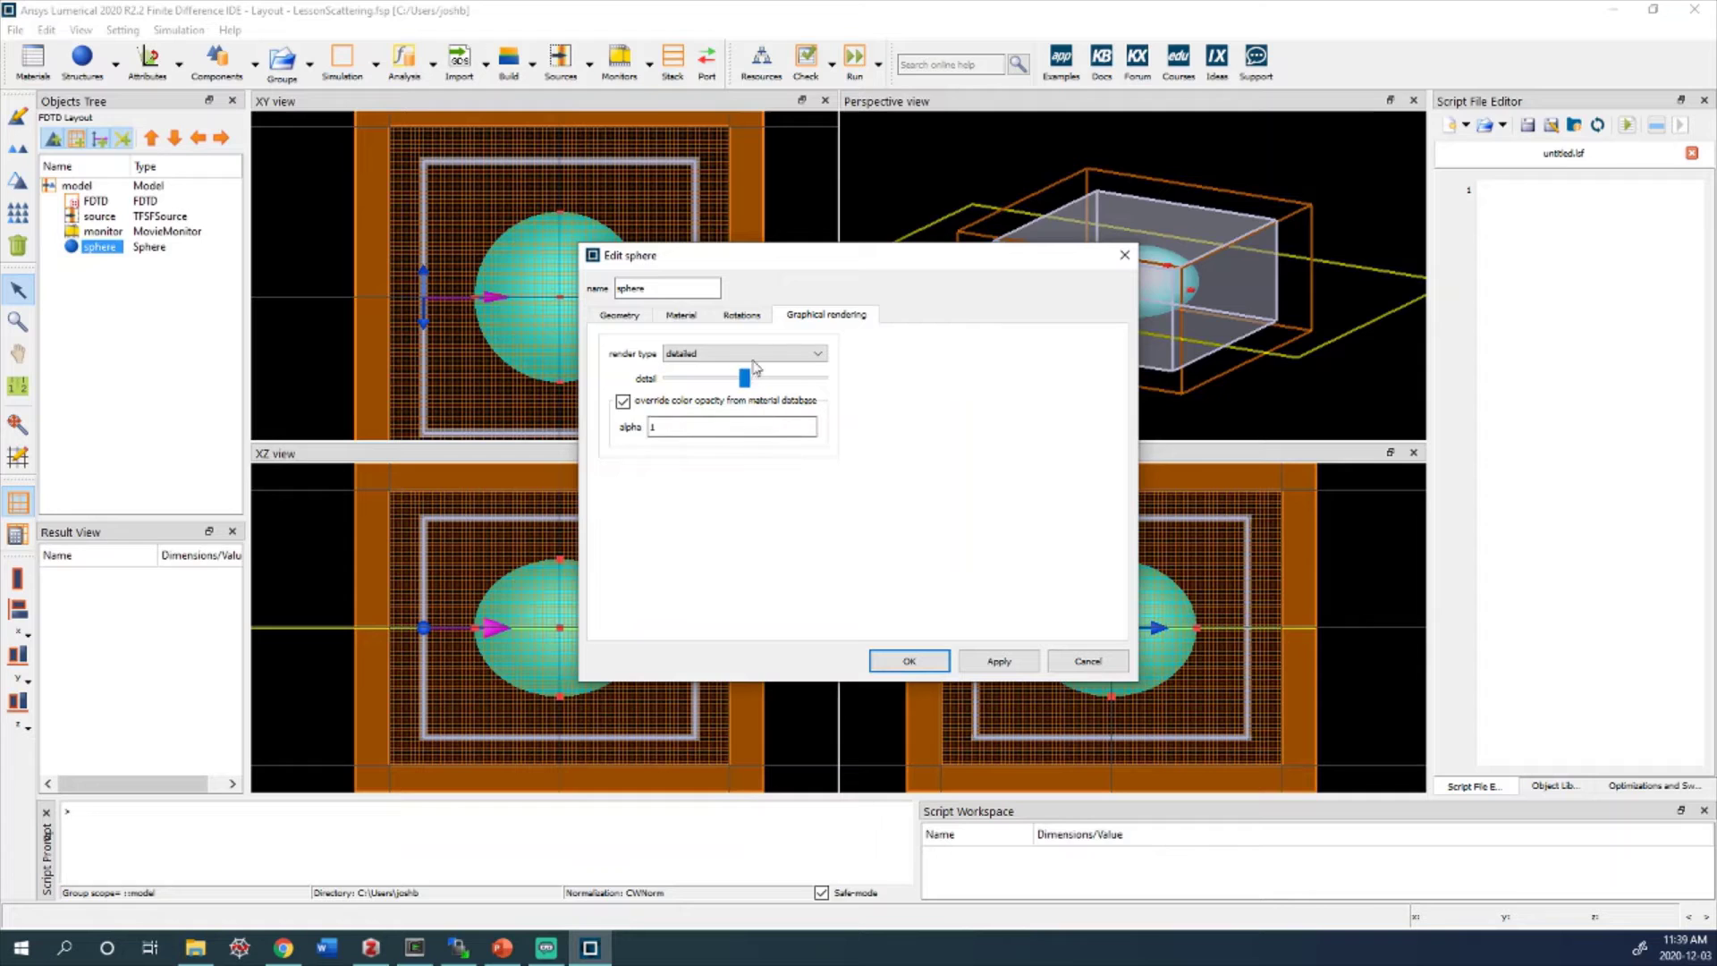
pyautogui.click(765, 317)
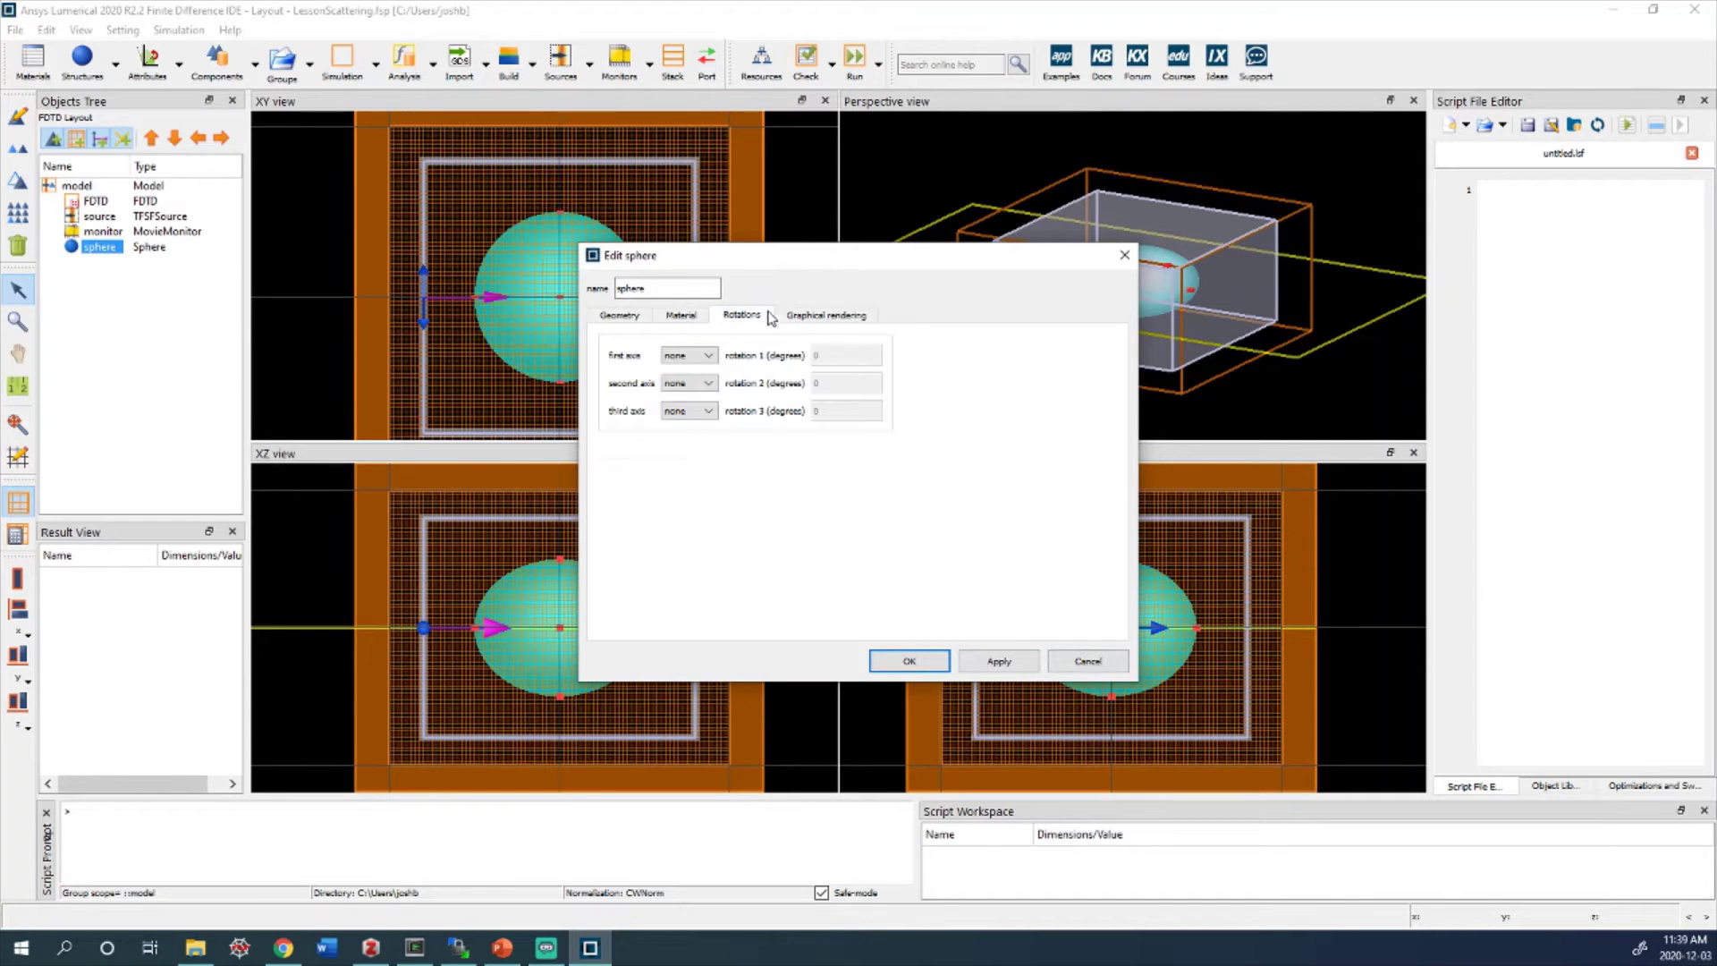
pyautogui.click(989, 663)
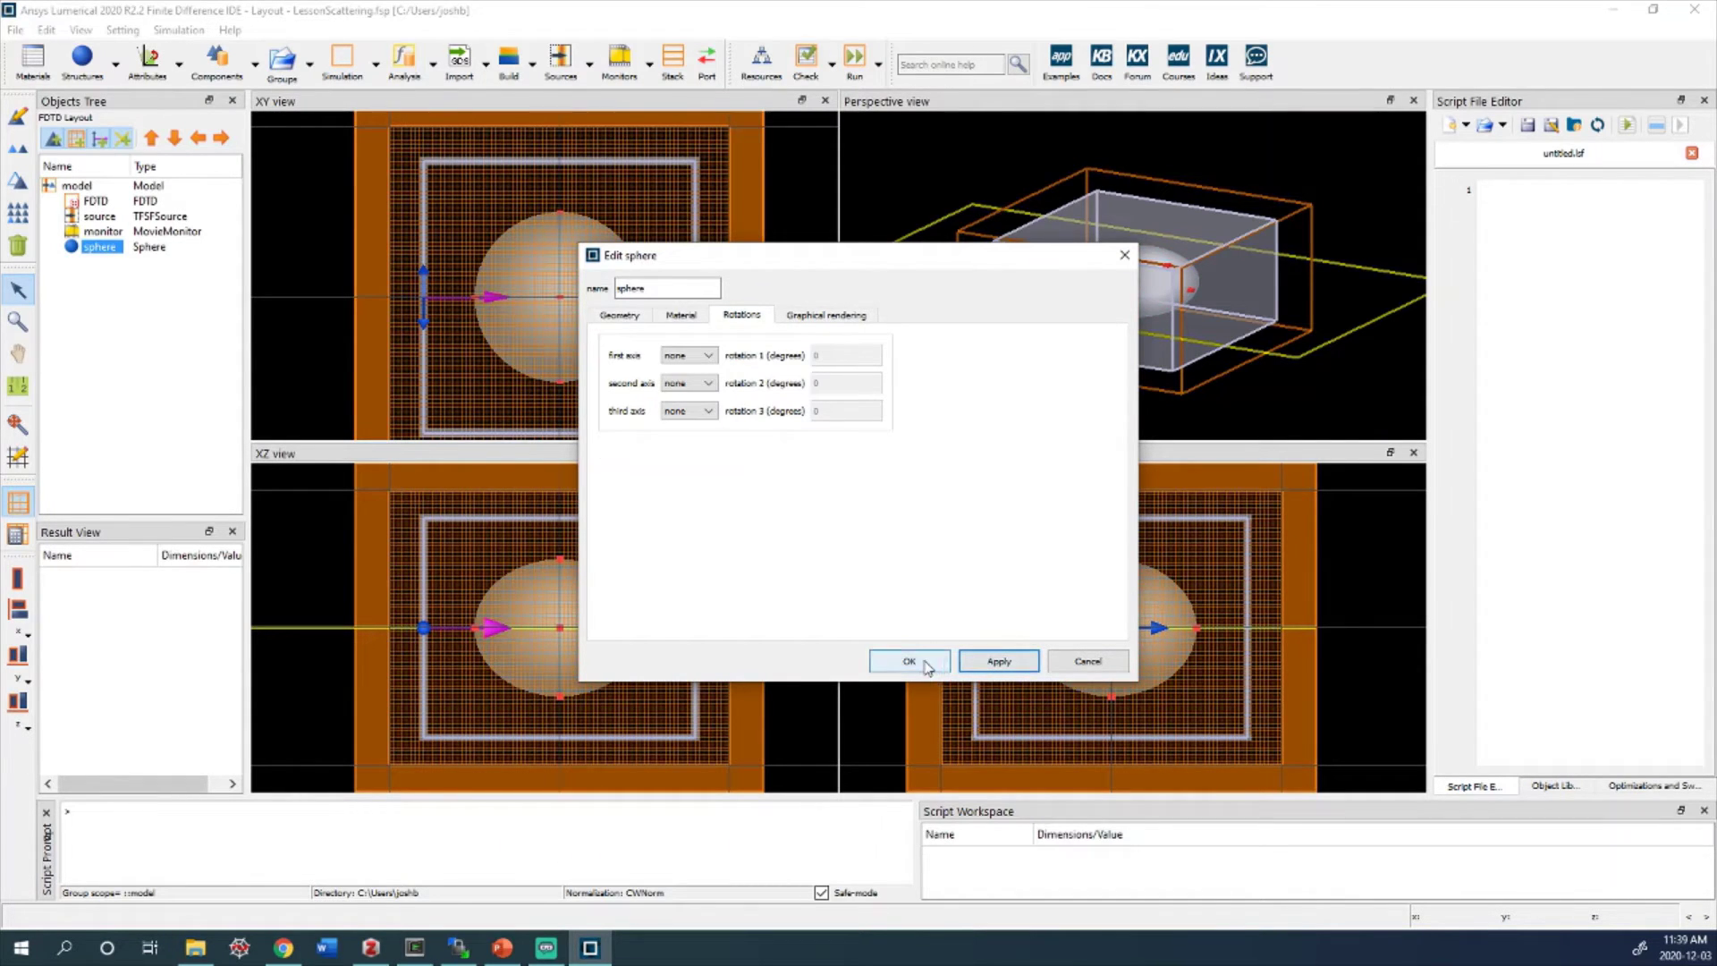
pyautogui.click(920, 661)
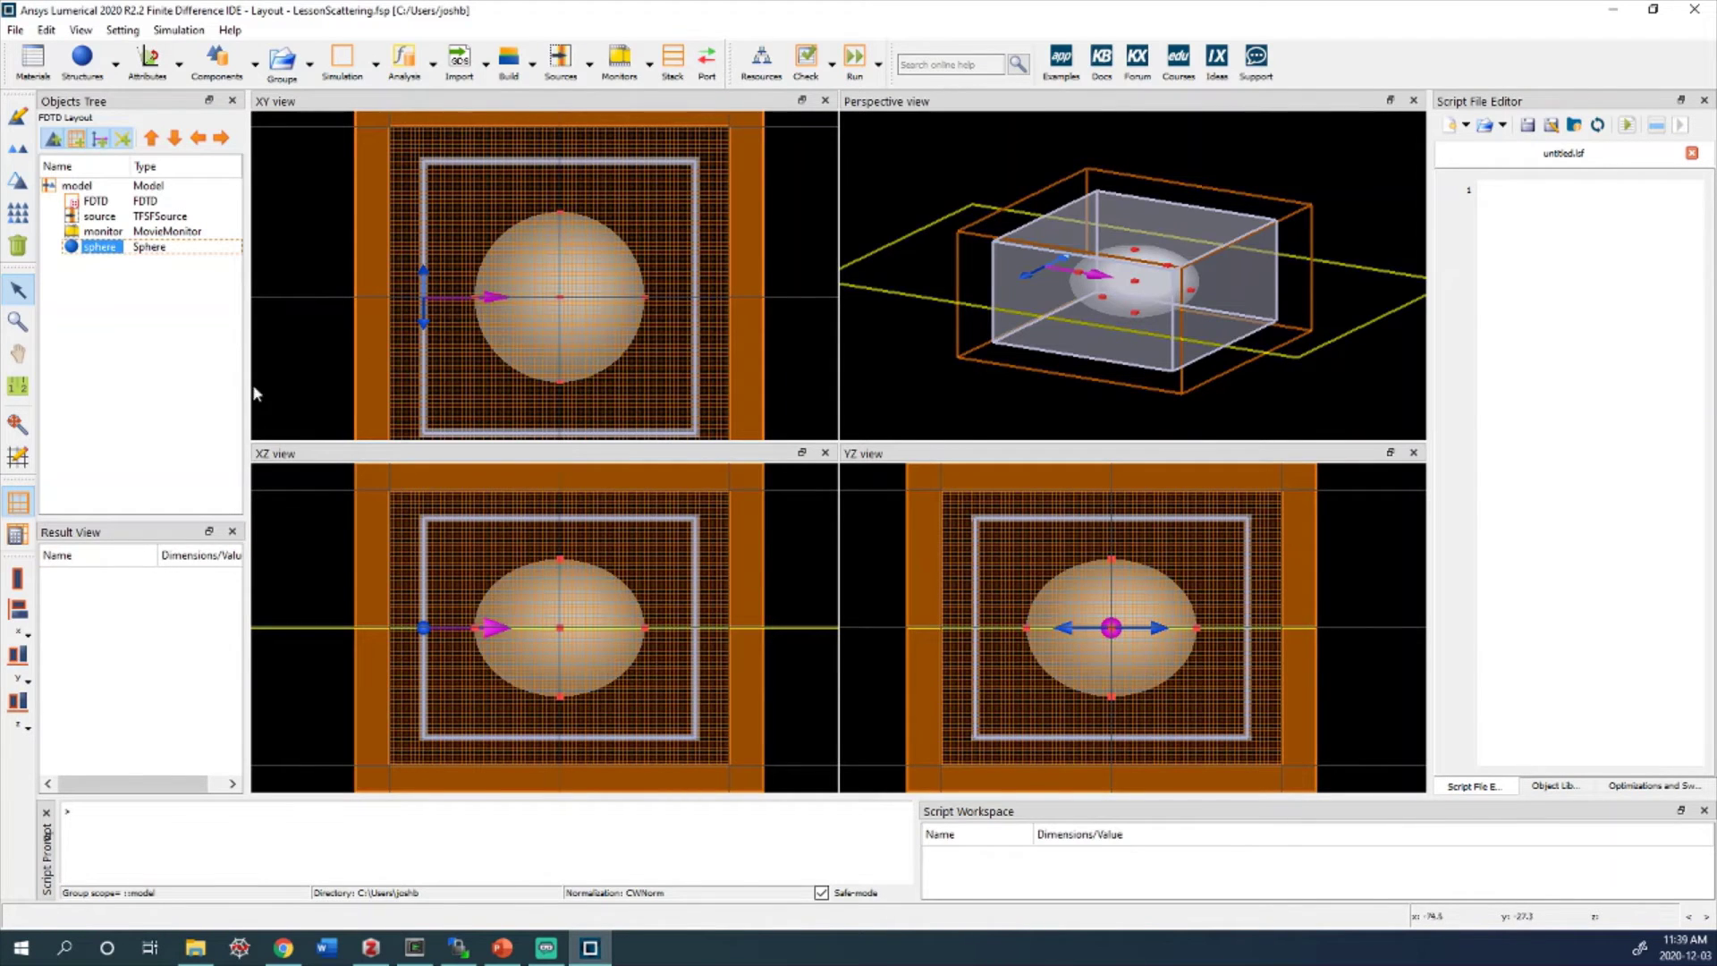
# Examine how the simulation mesh follows the sphere's curved surface in the XY view
pyautogui.click(15, 426)
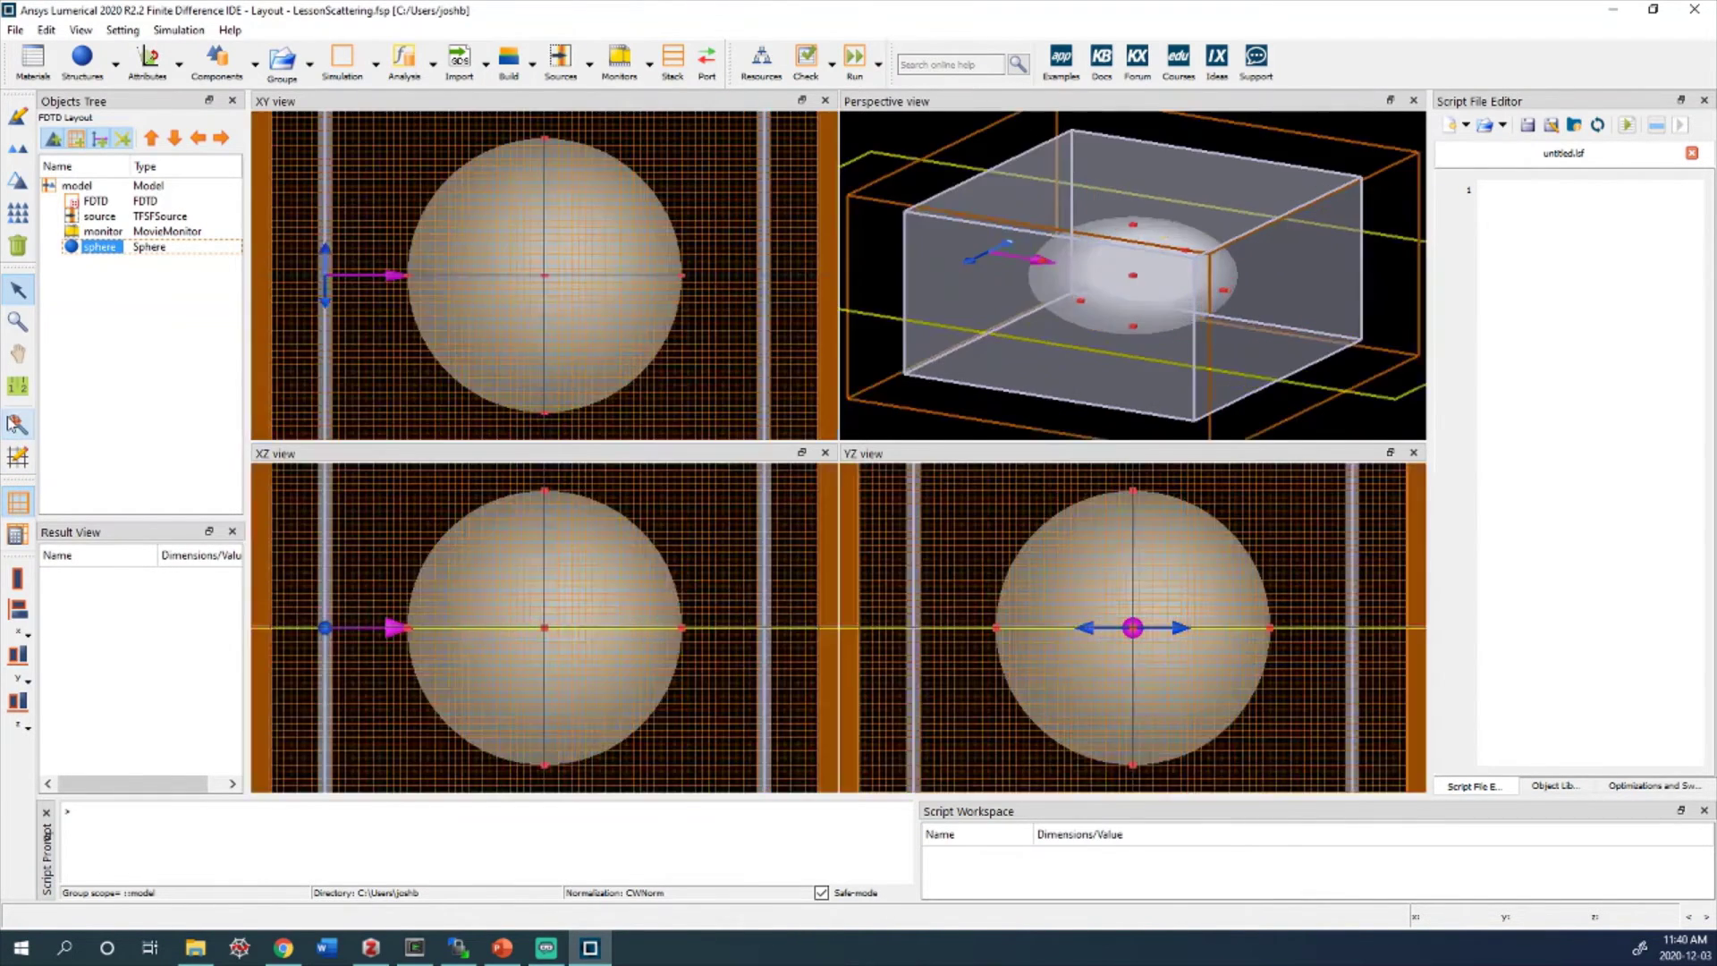
pyautogui.scroll(2, 633, 156)
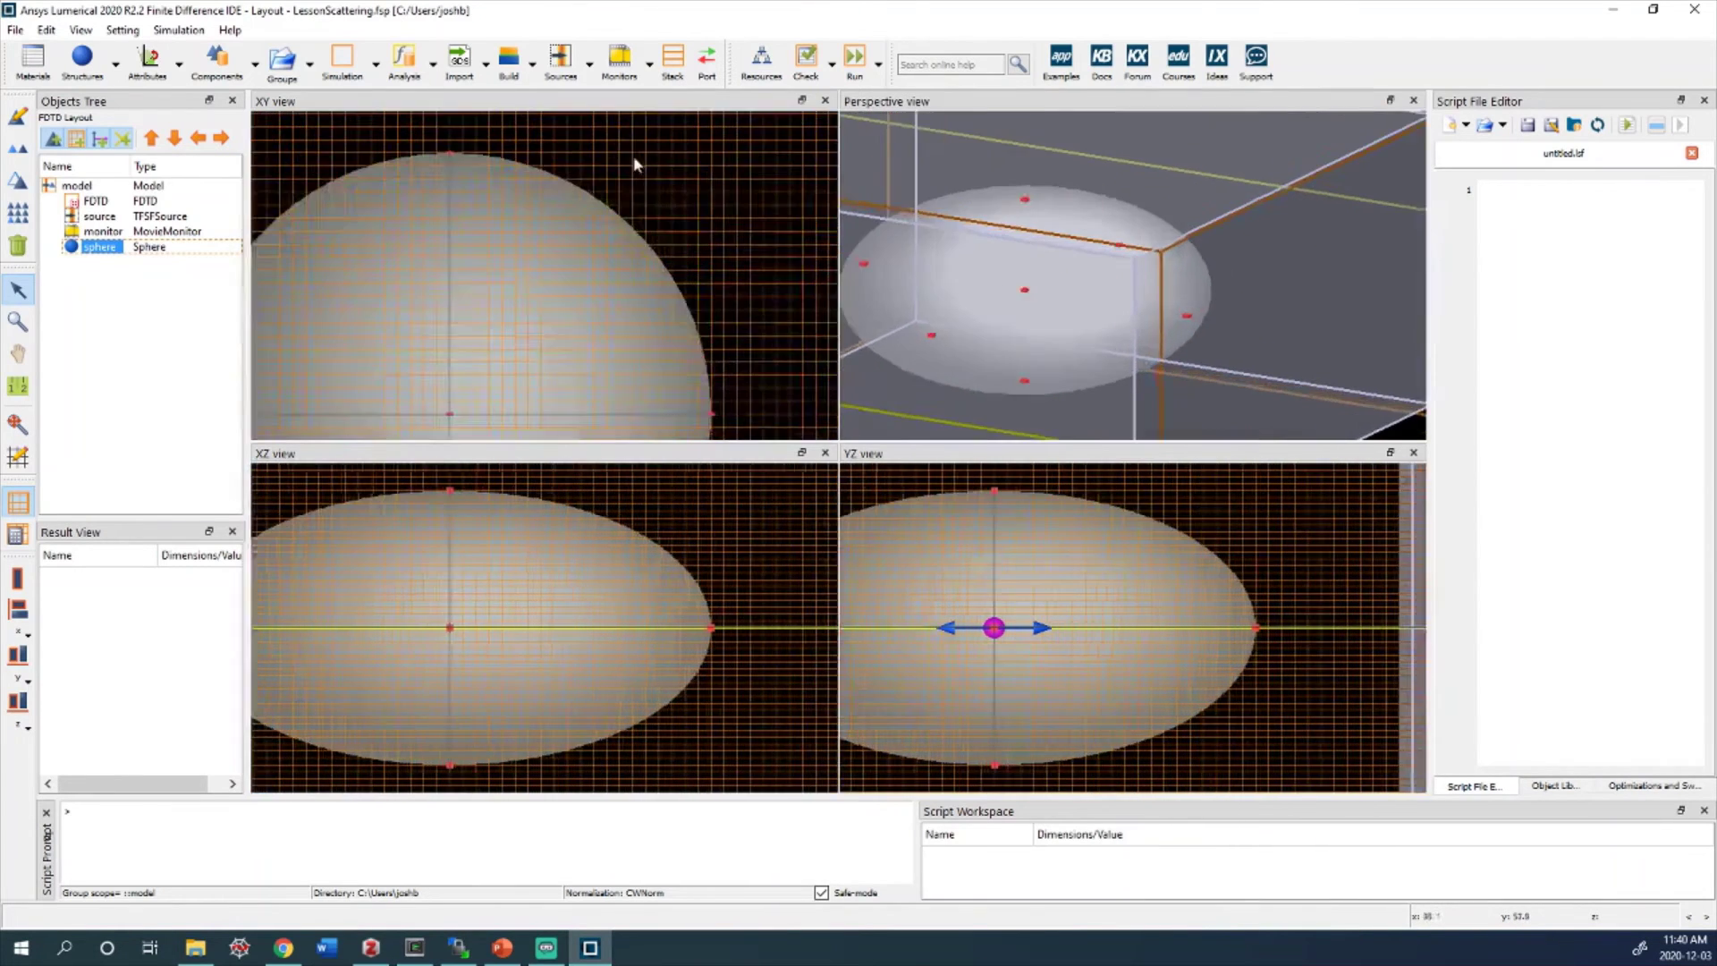
pyautogui.scroll(-4, 588, 213)
pyautogui.scroll(-1, 581, 217)
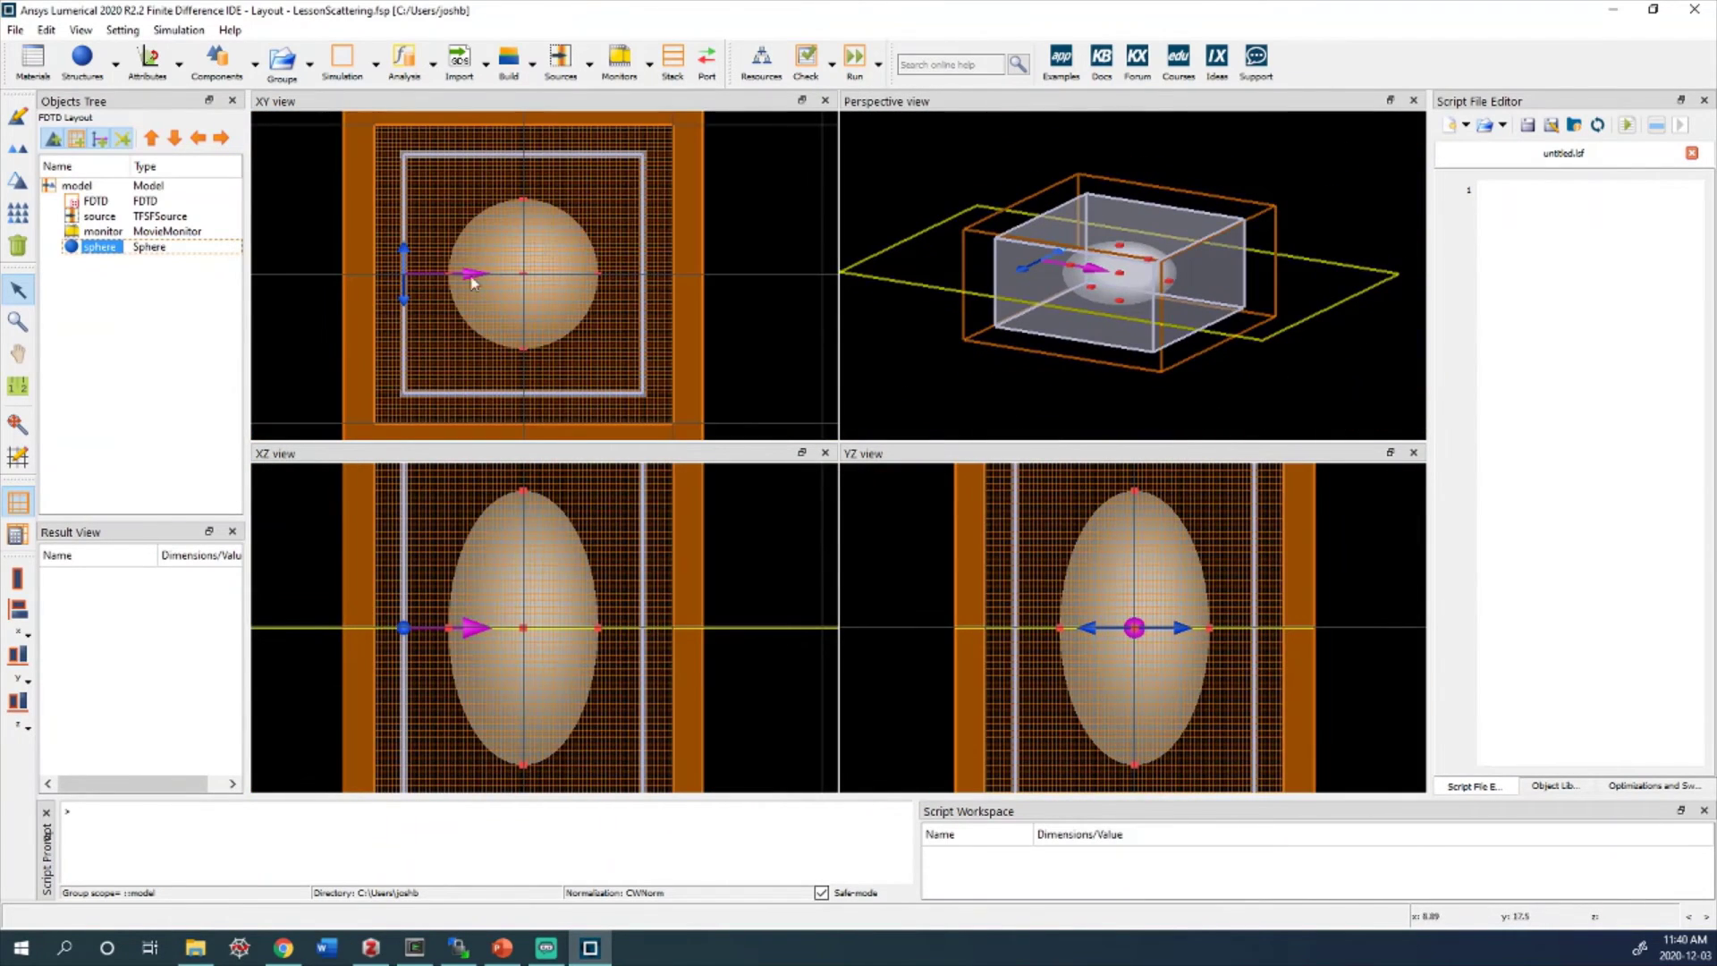
pyautogui.scroll(3, 581, 218)
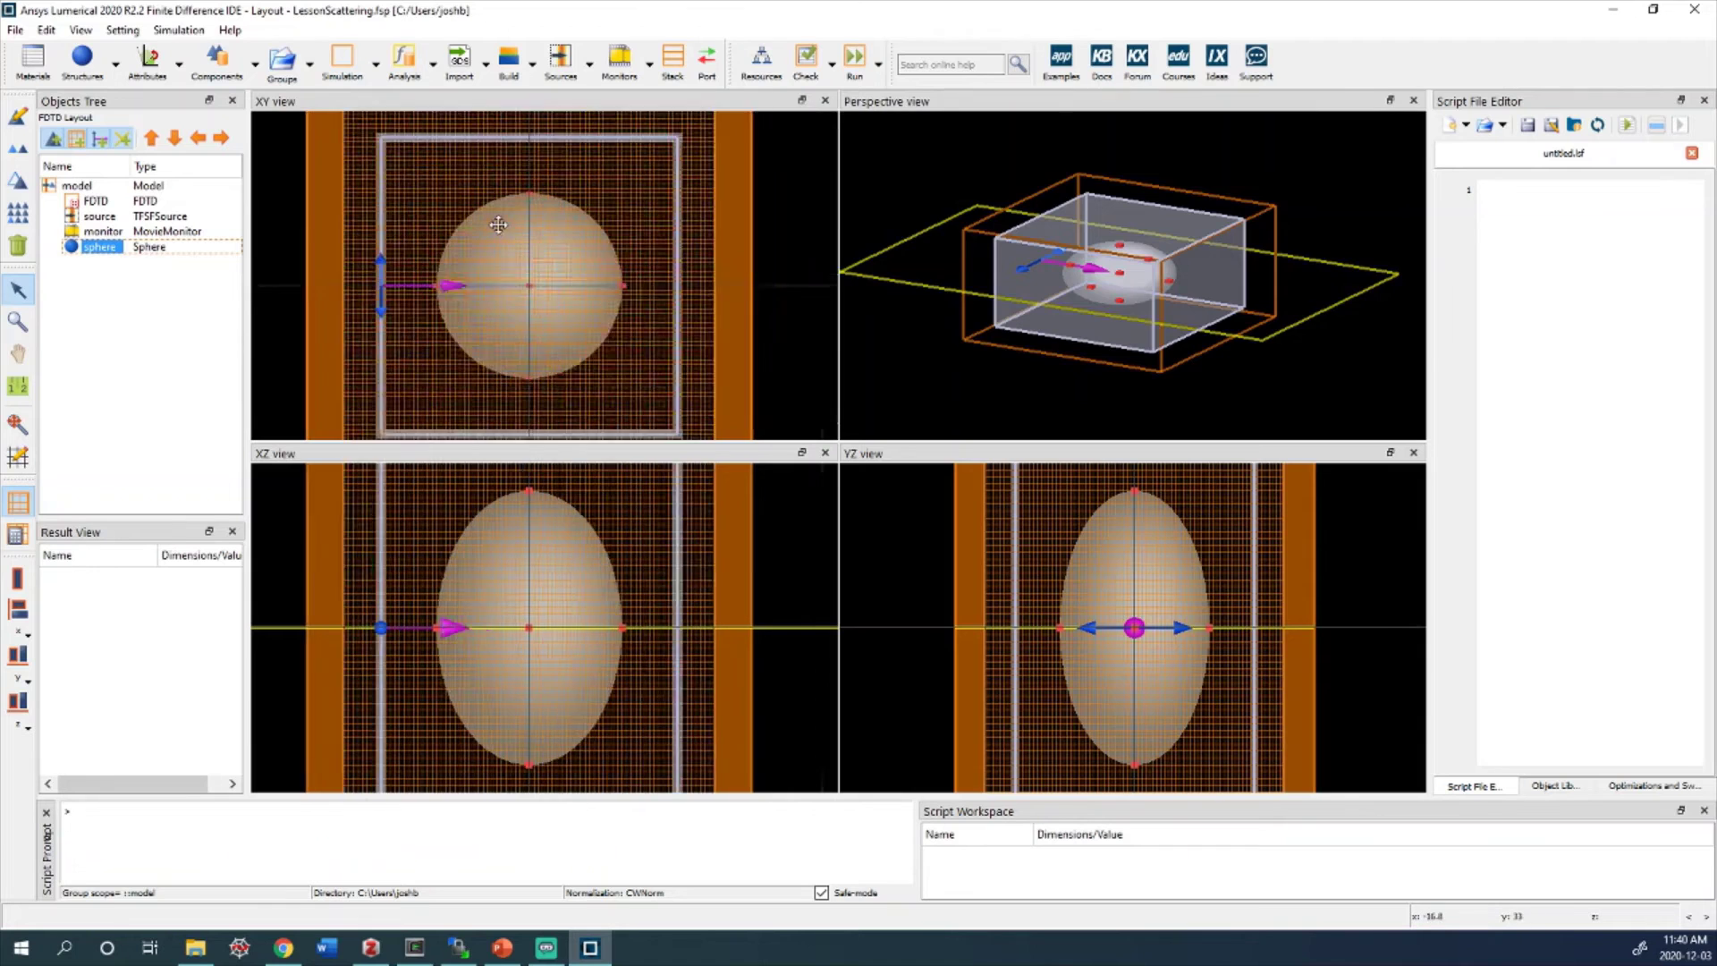
pyautogui.scroll(4, 581, 218)
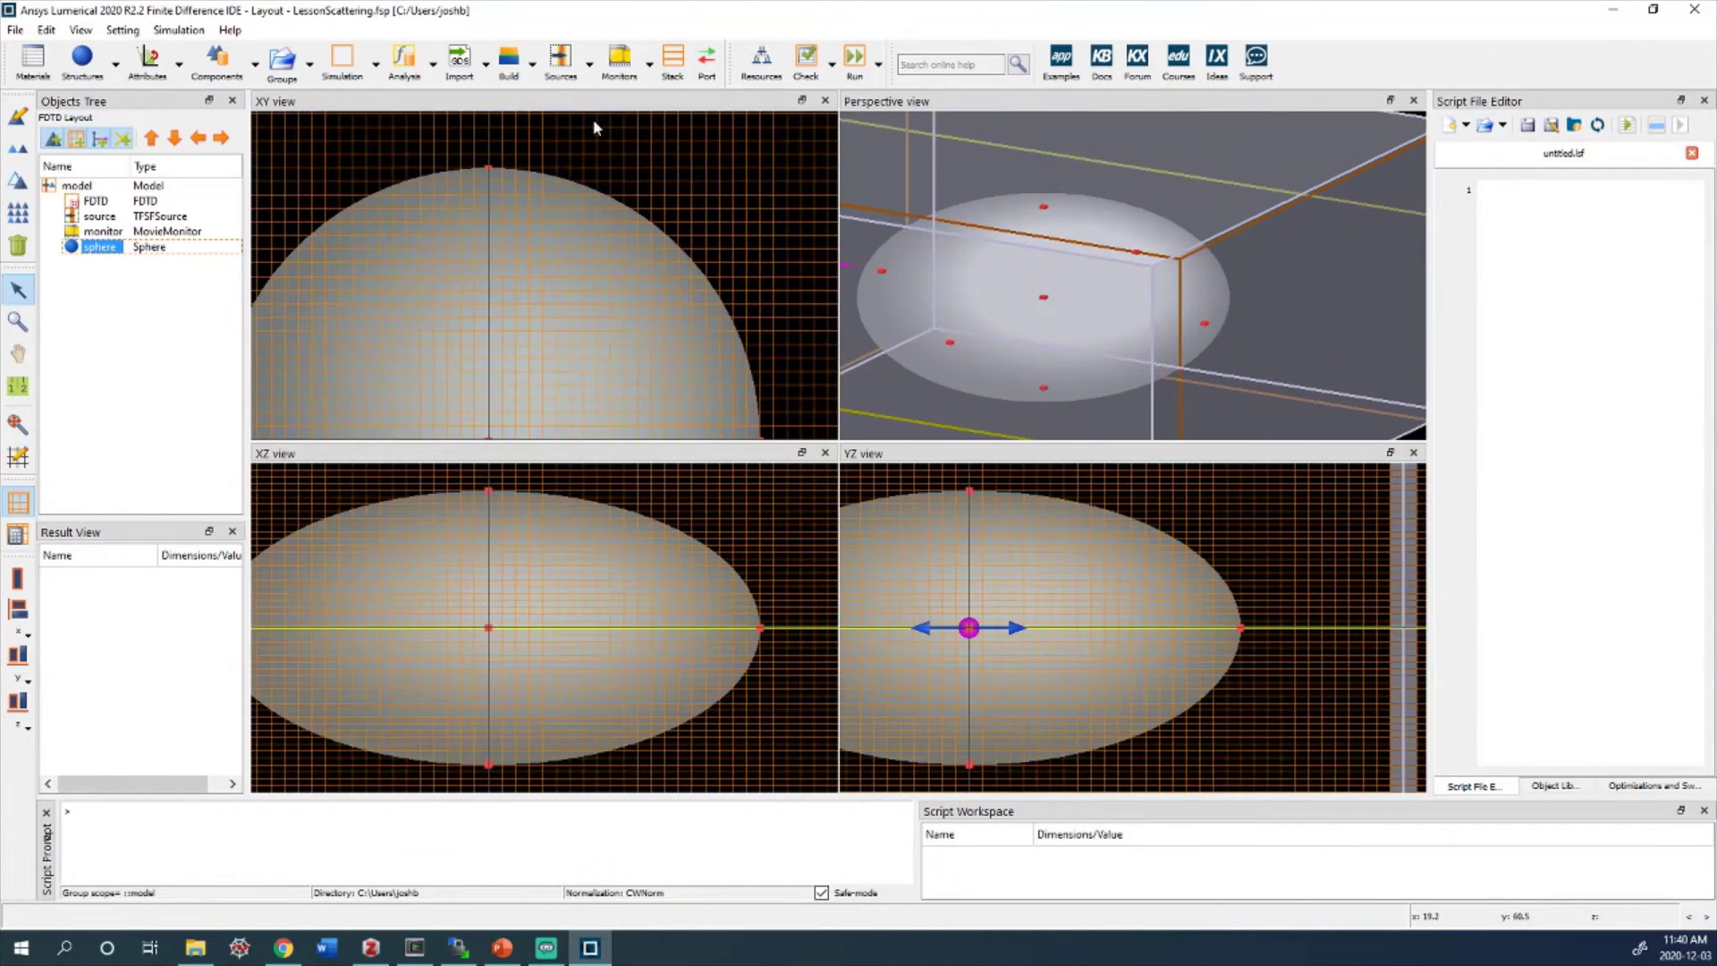
pyautogui.scroll(2, 592, 219)
pyautogui.scroll(-1, 565, 201)
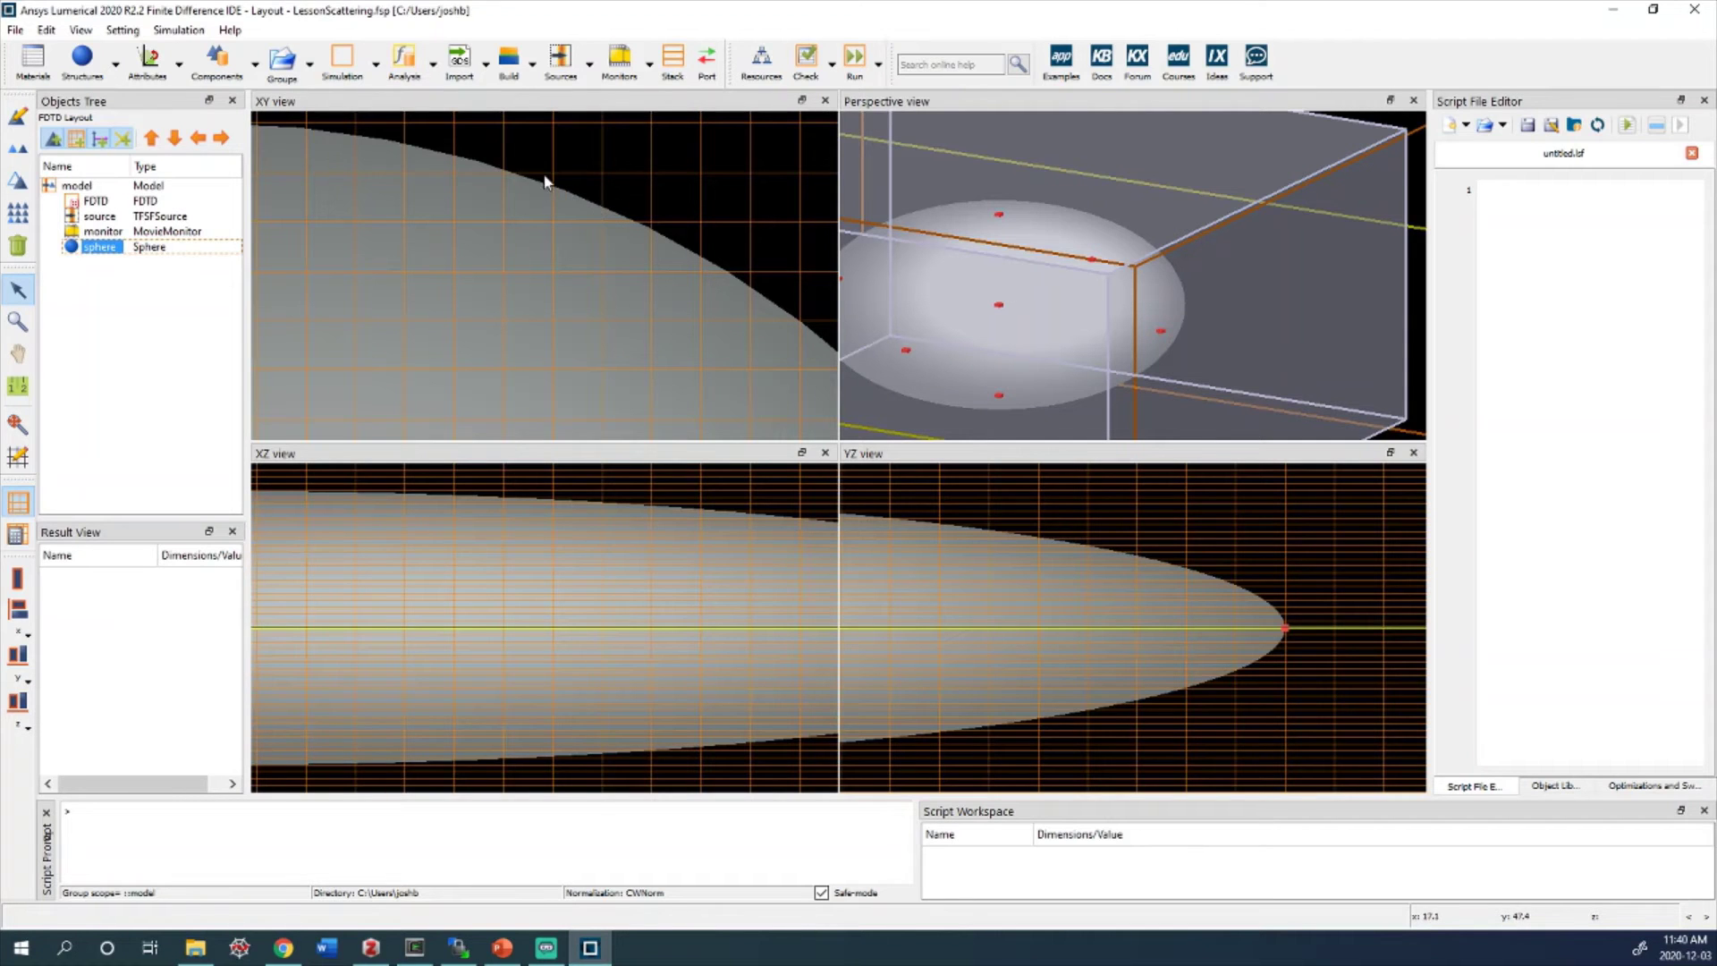
pyautogui.scroll(-3, 614, 185)
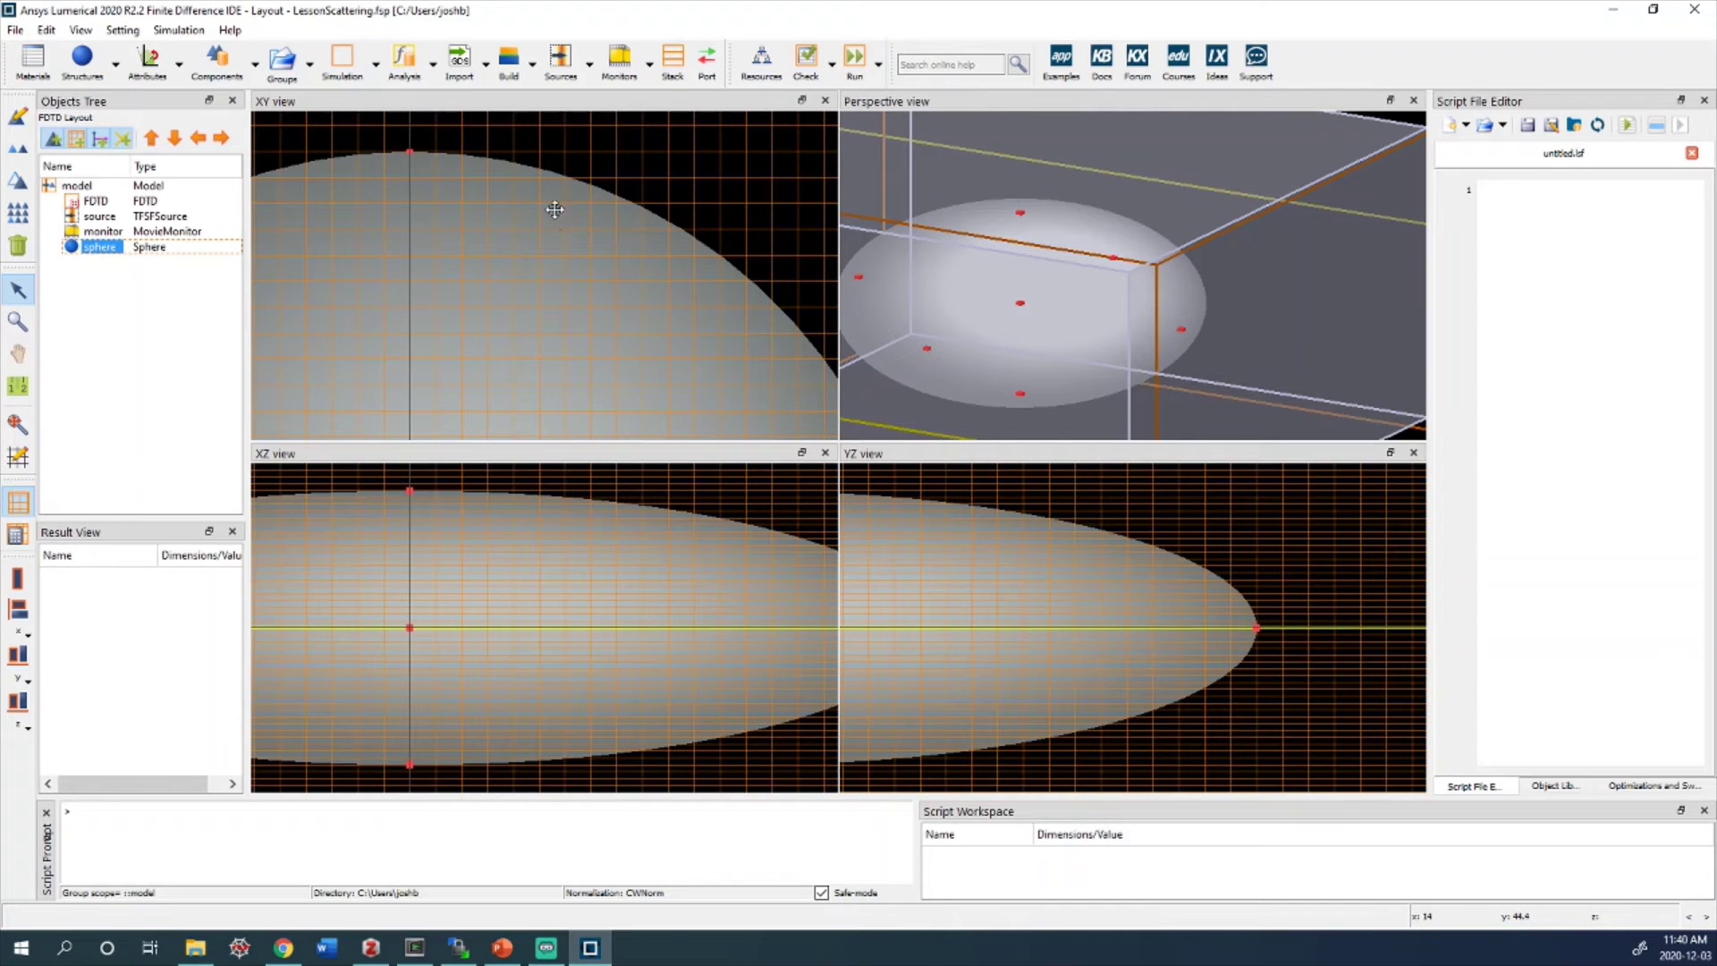
pyautogui.scroll(-5, 590, 304)
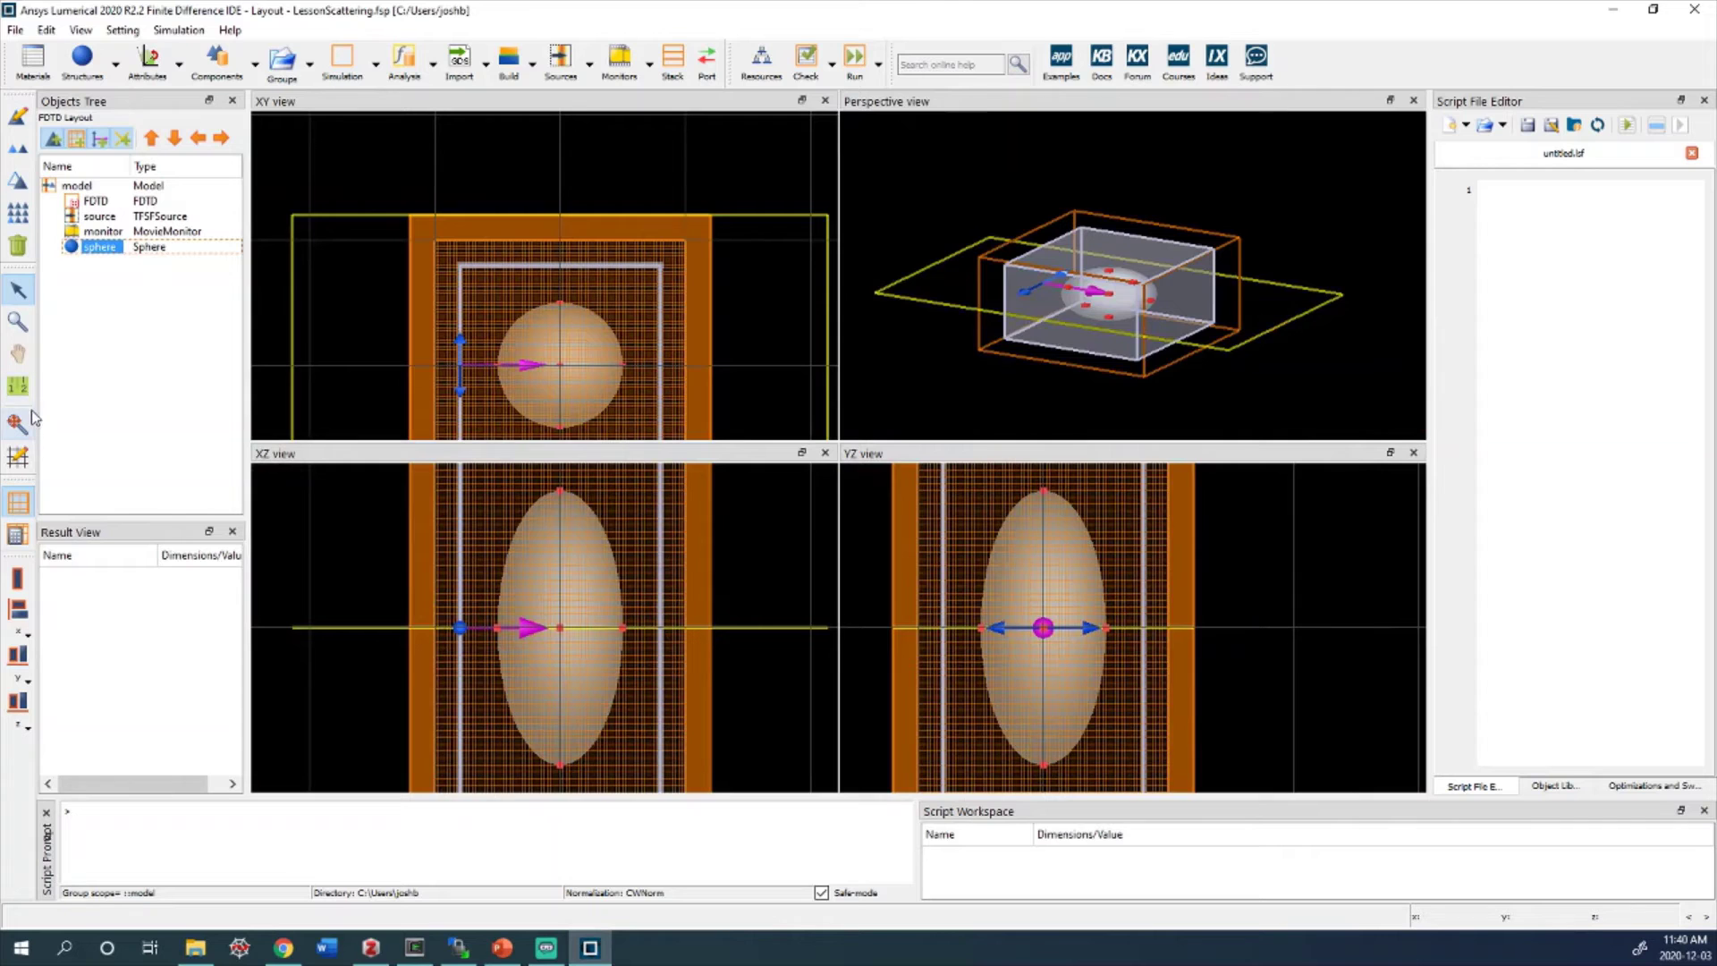
pyautogui.click(20, 418)
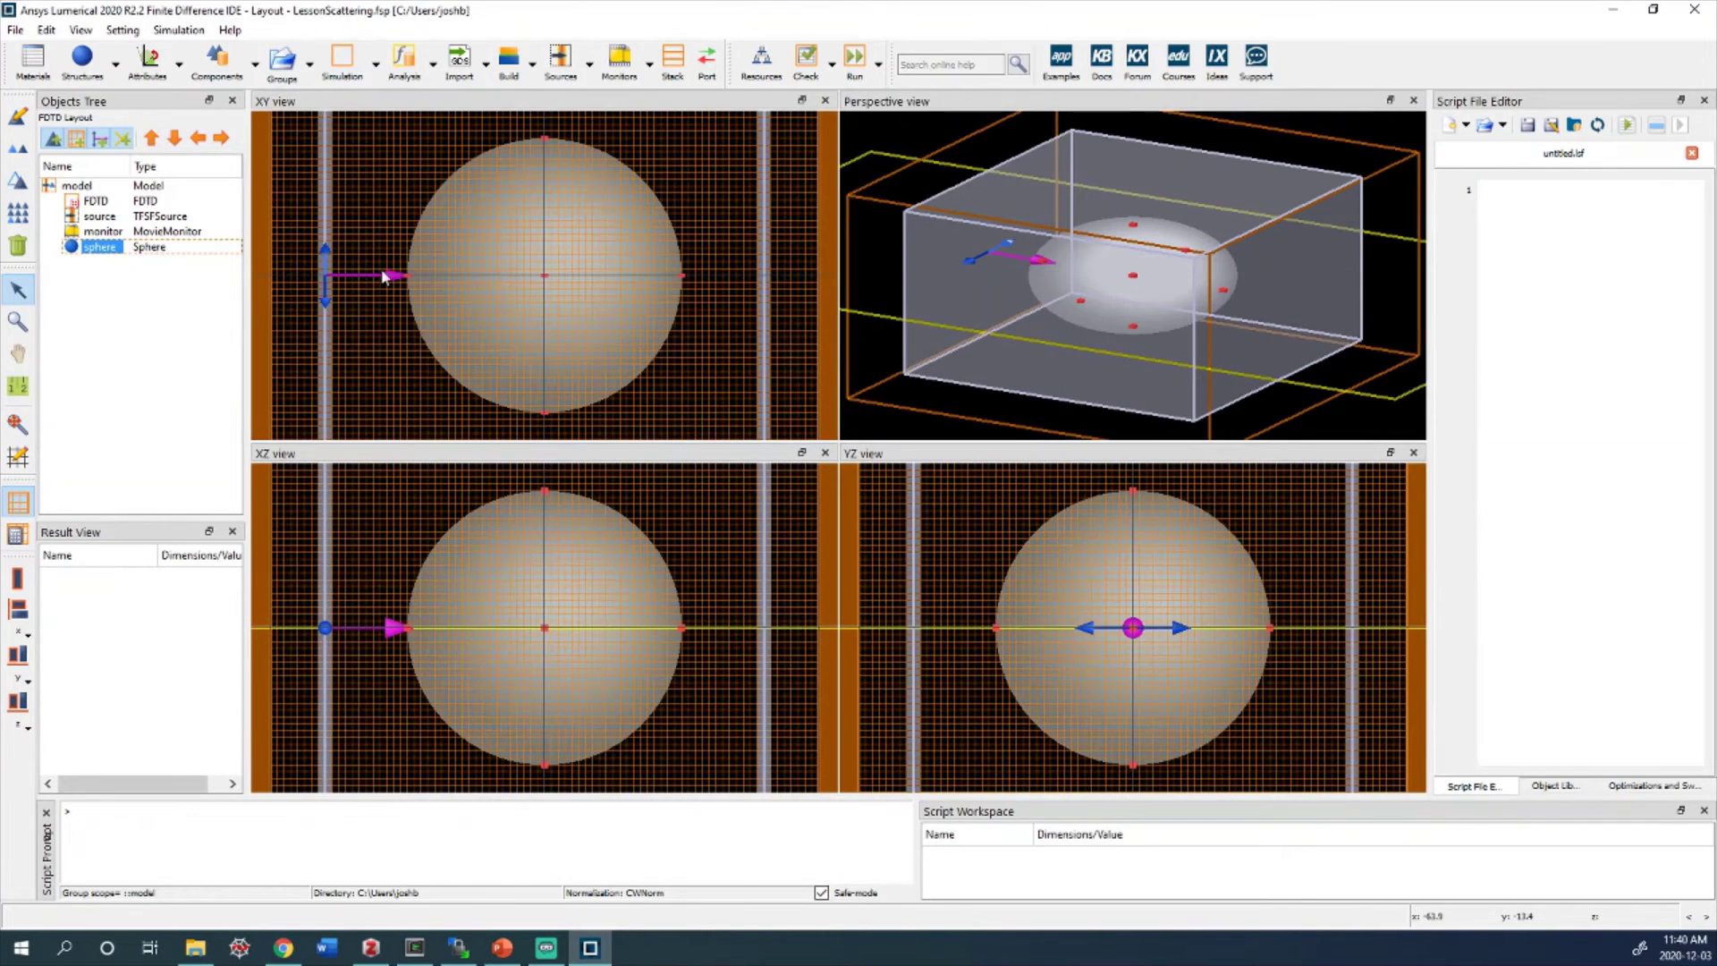
pyautogui.scroll(-1, 516, 281)
pyautogui.scroll(-1, 517, 280)
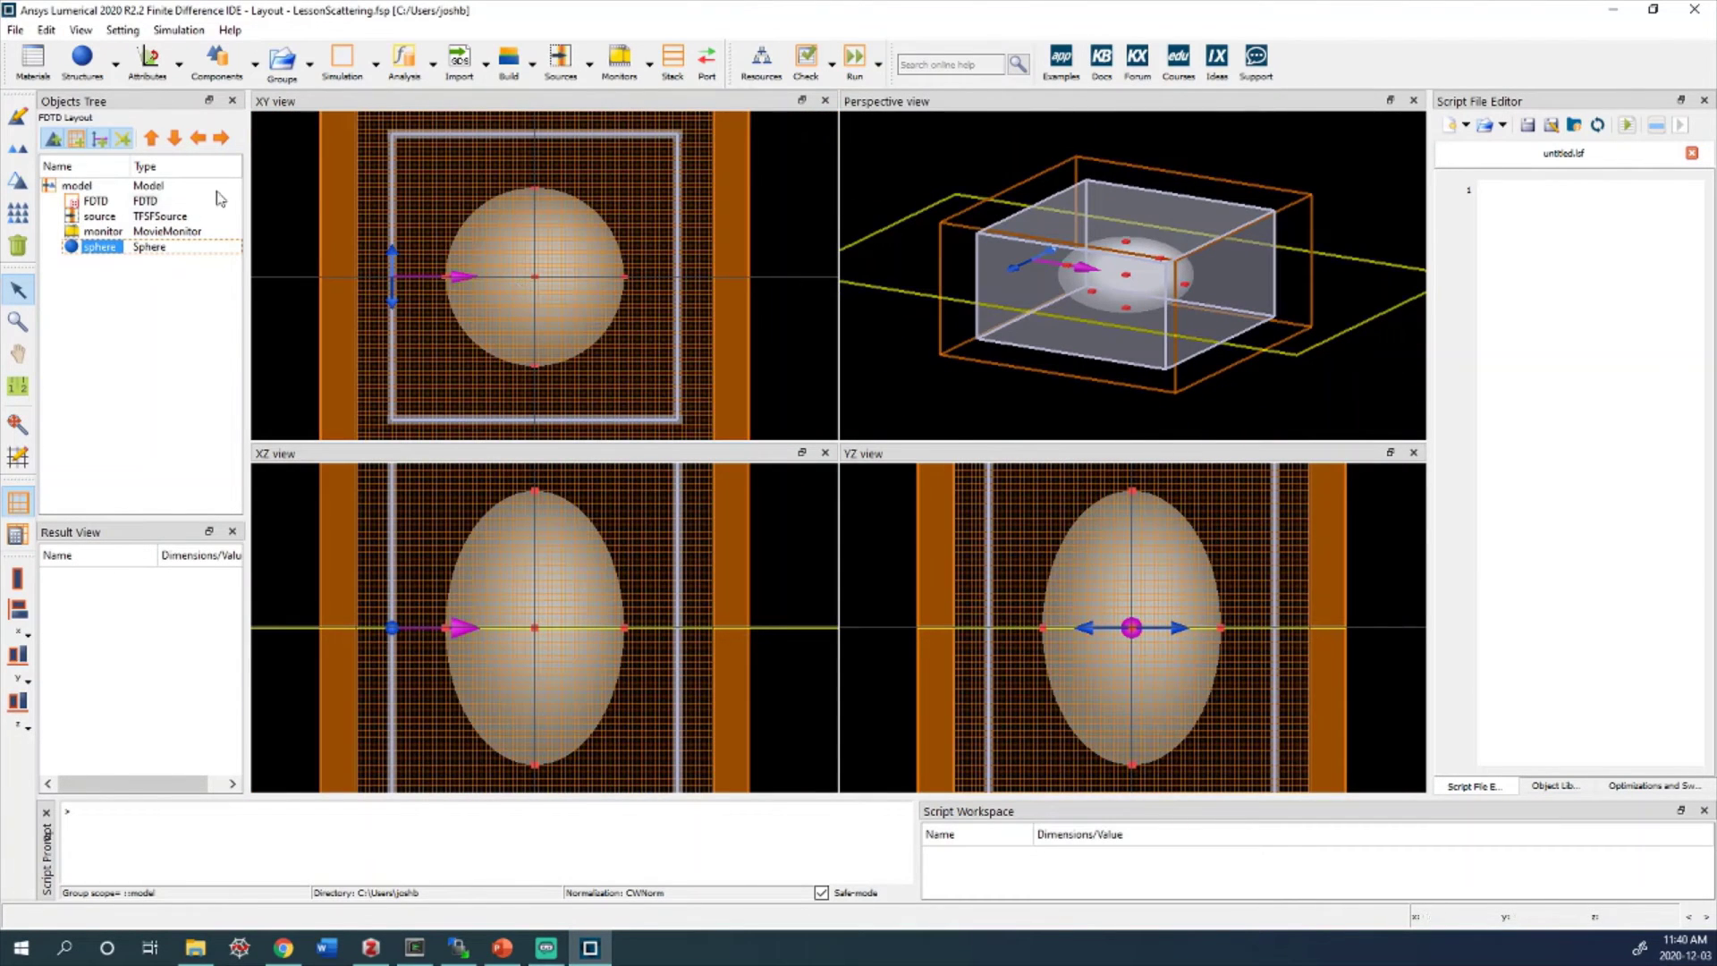
# Run the FDTD simulation with the silver sphere in place and follow the job's progress
pyautogui.scroll(-1, 492, 263)
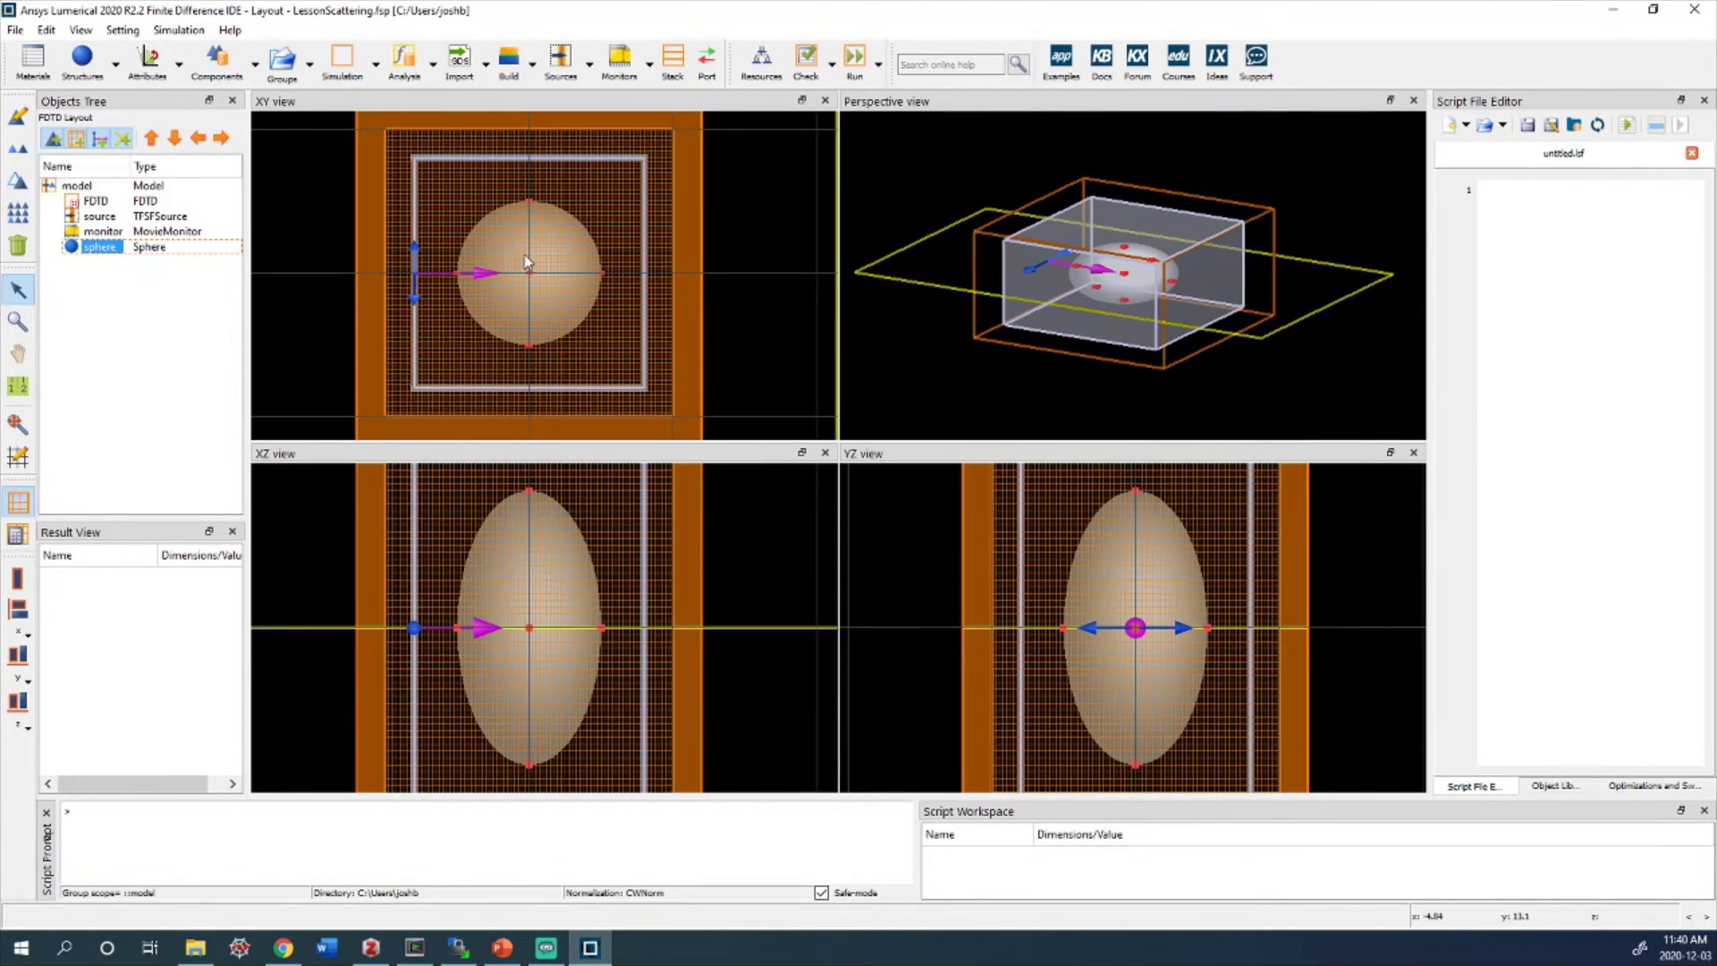
pyautogui.click(859, 64)
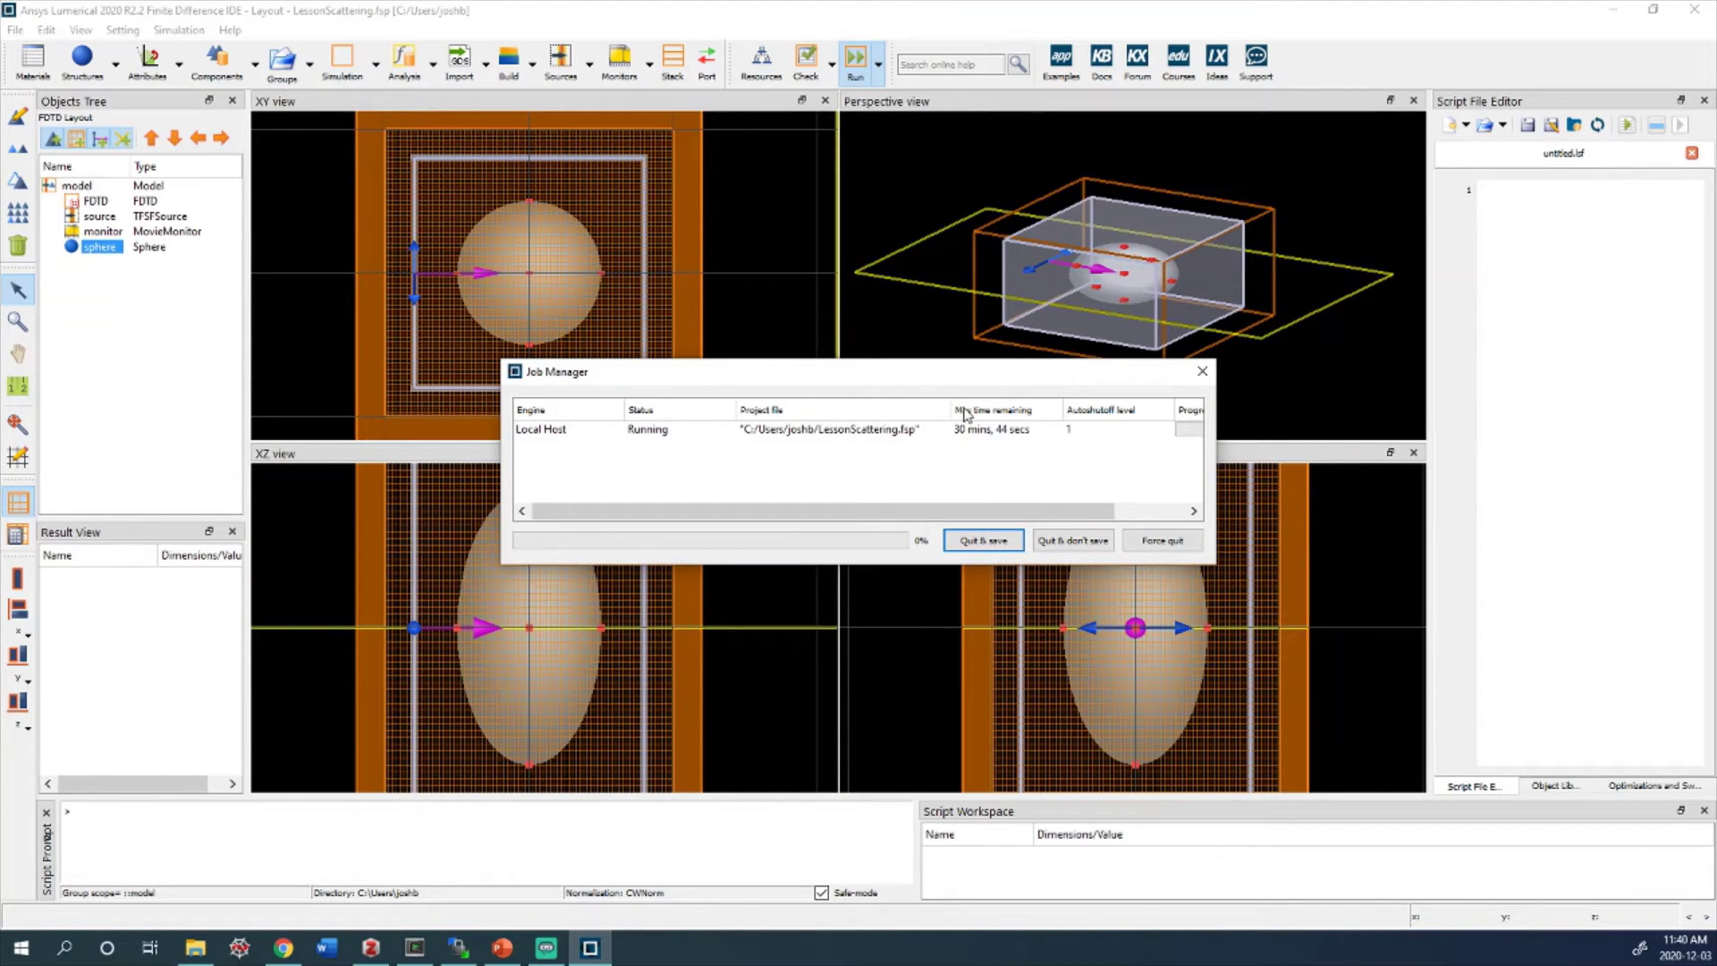
pyautogui.moveTo(1040, 515); pyautogui.dragTo(922, 496)
pyautogui.moveTo(955, 517); pyautogui.dragTo(1026, 517)
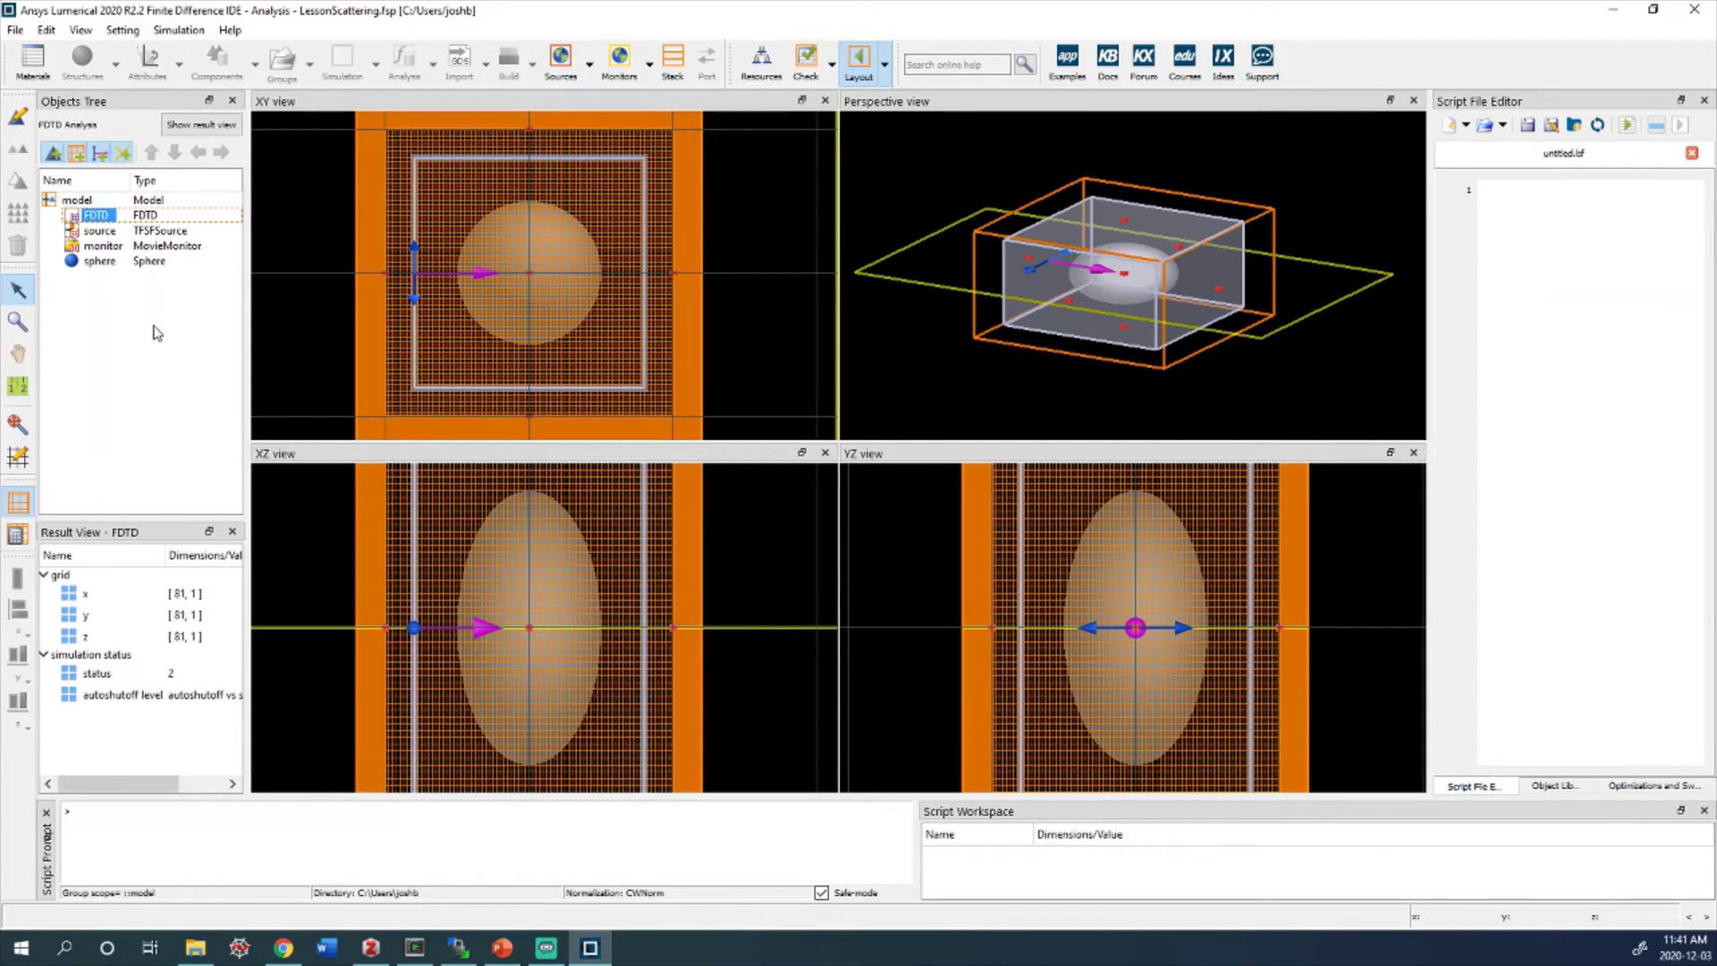
# Play the movie recorded by the movie monitor and maximize the player window
pyautogui.click(118, 248)
pyautogui.rightClick(117, 250)
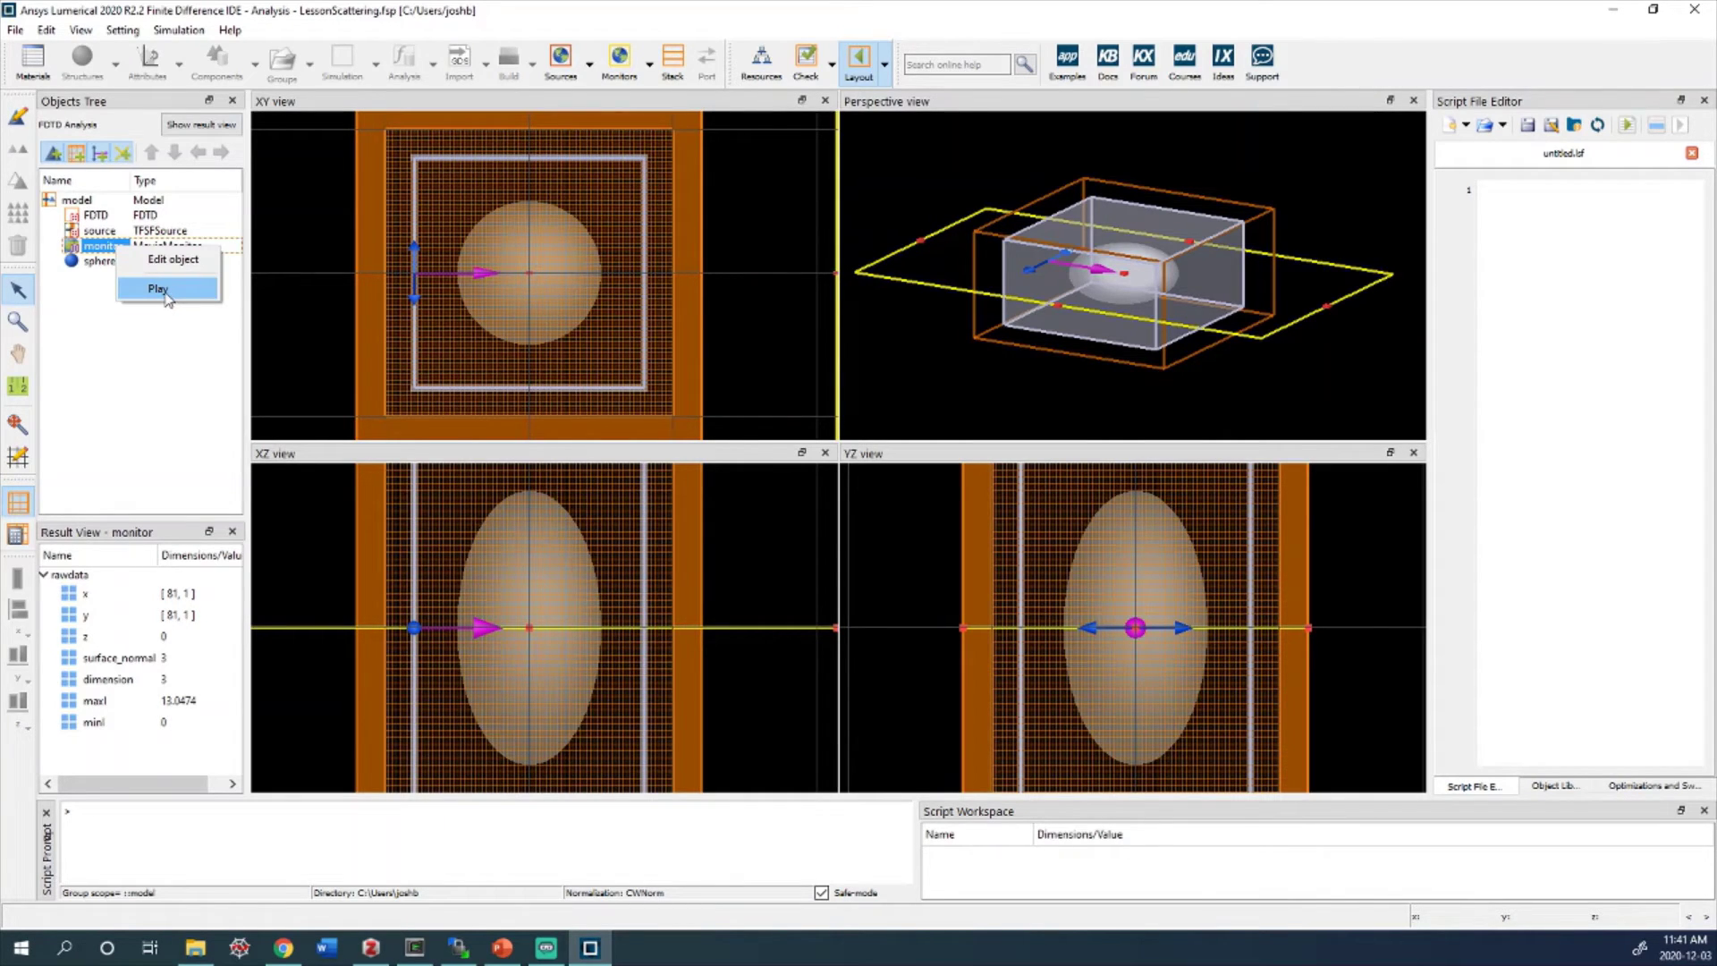
pyautogui.click(165, 295)
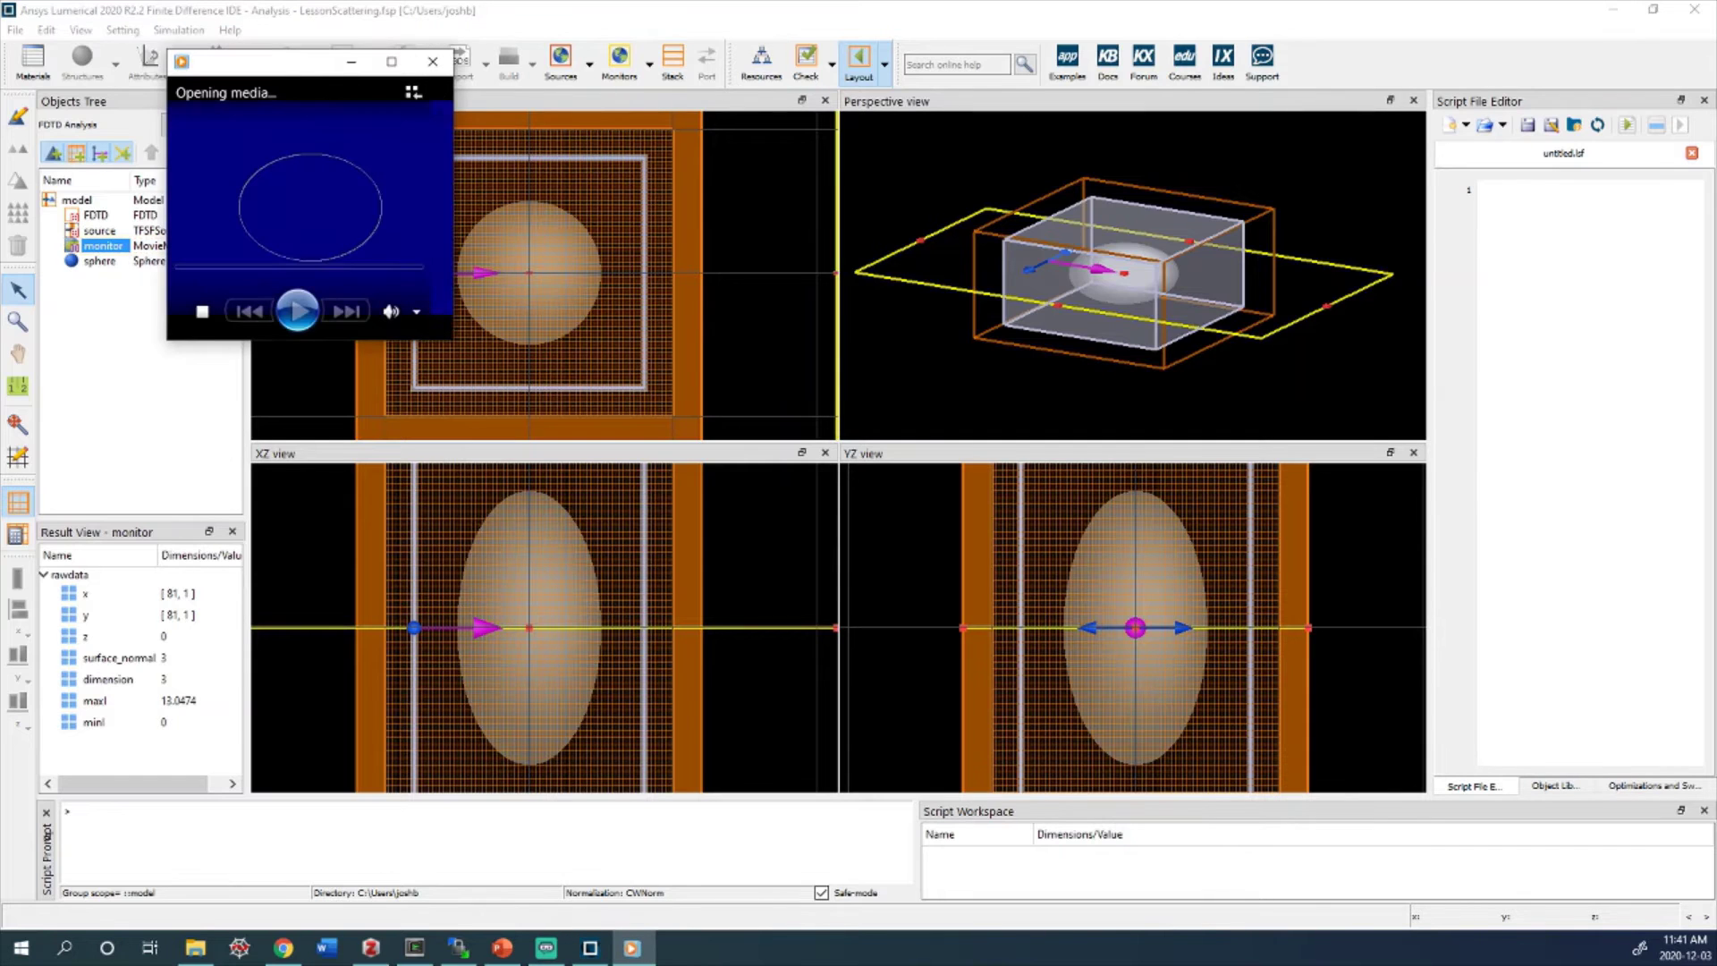
pyautogui.click(391, 61)
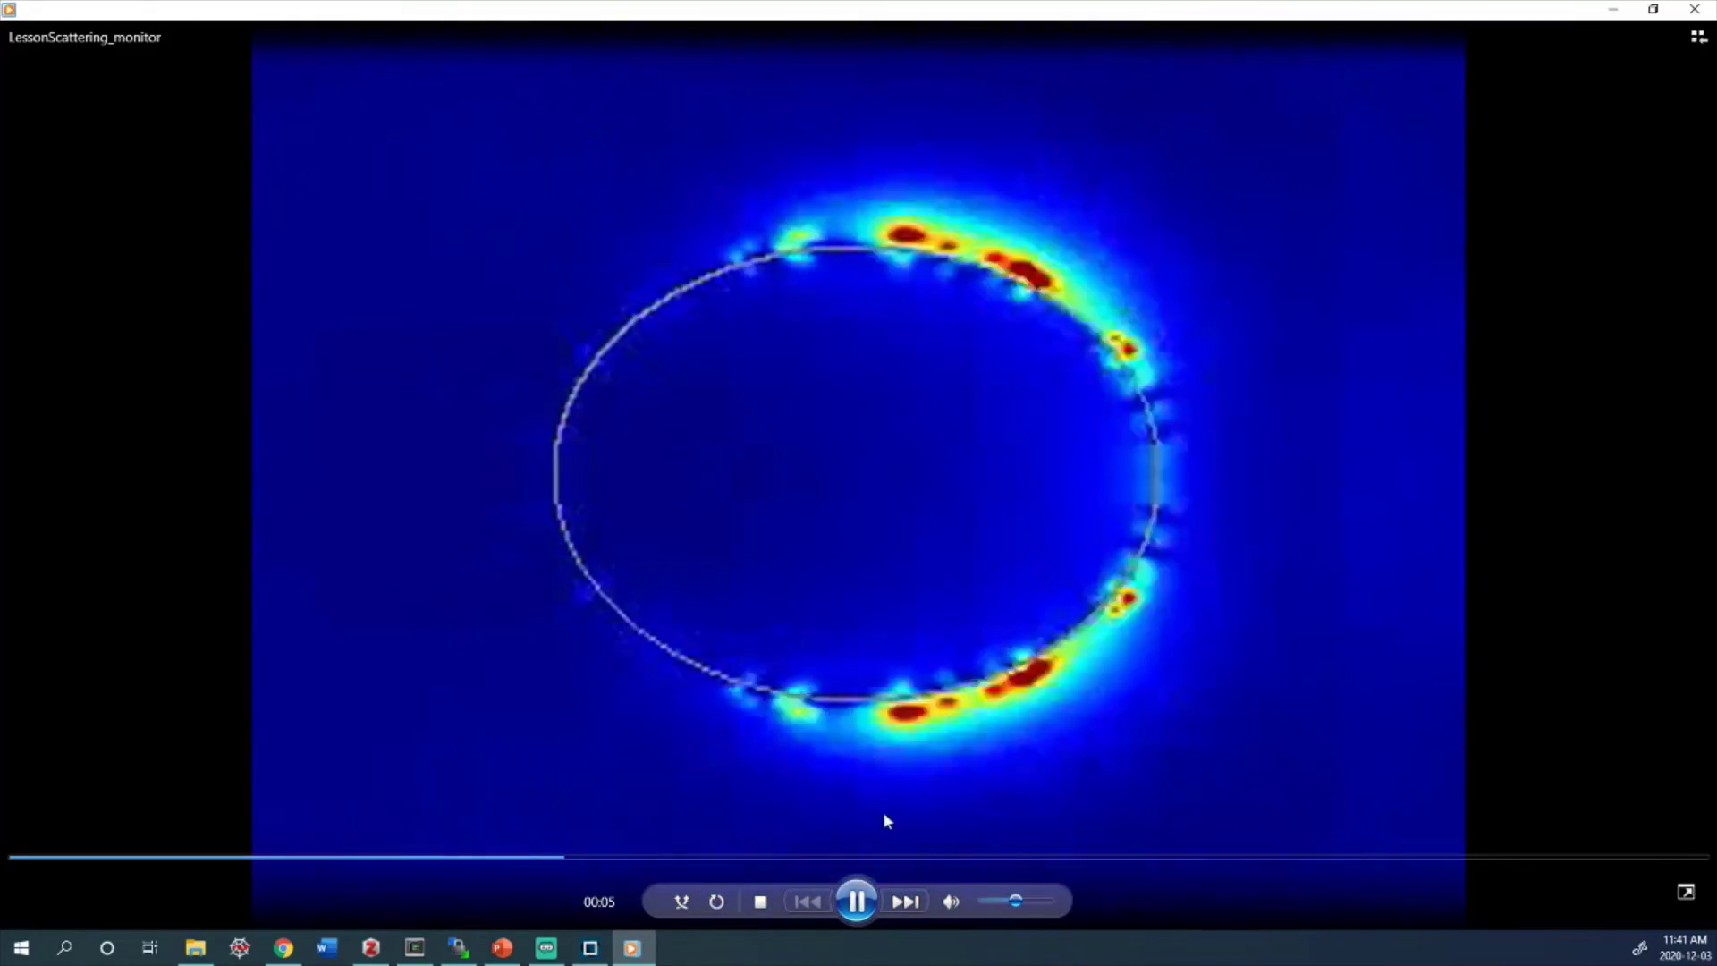
# Replay the scattering movie from its early seconds and pause it at about 00:06
pyautogui.click(420, 856)
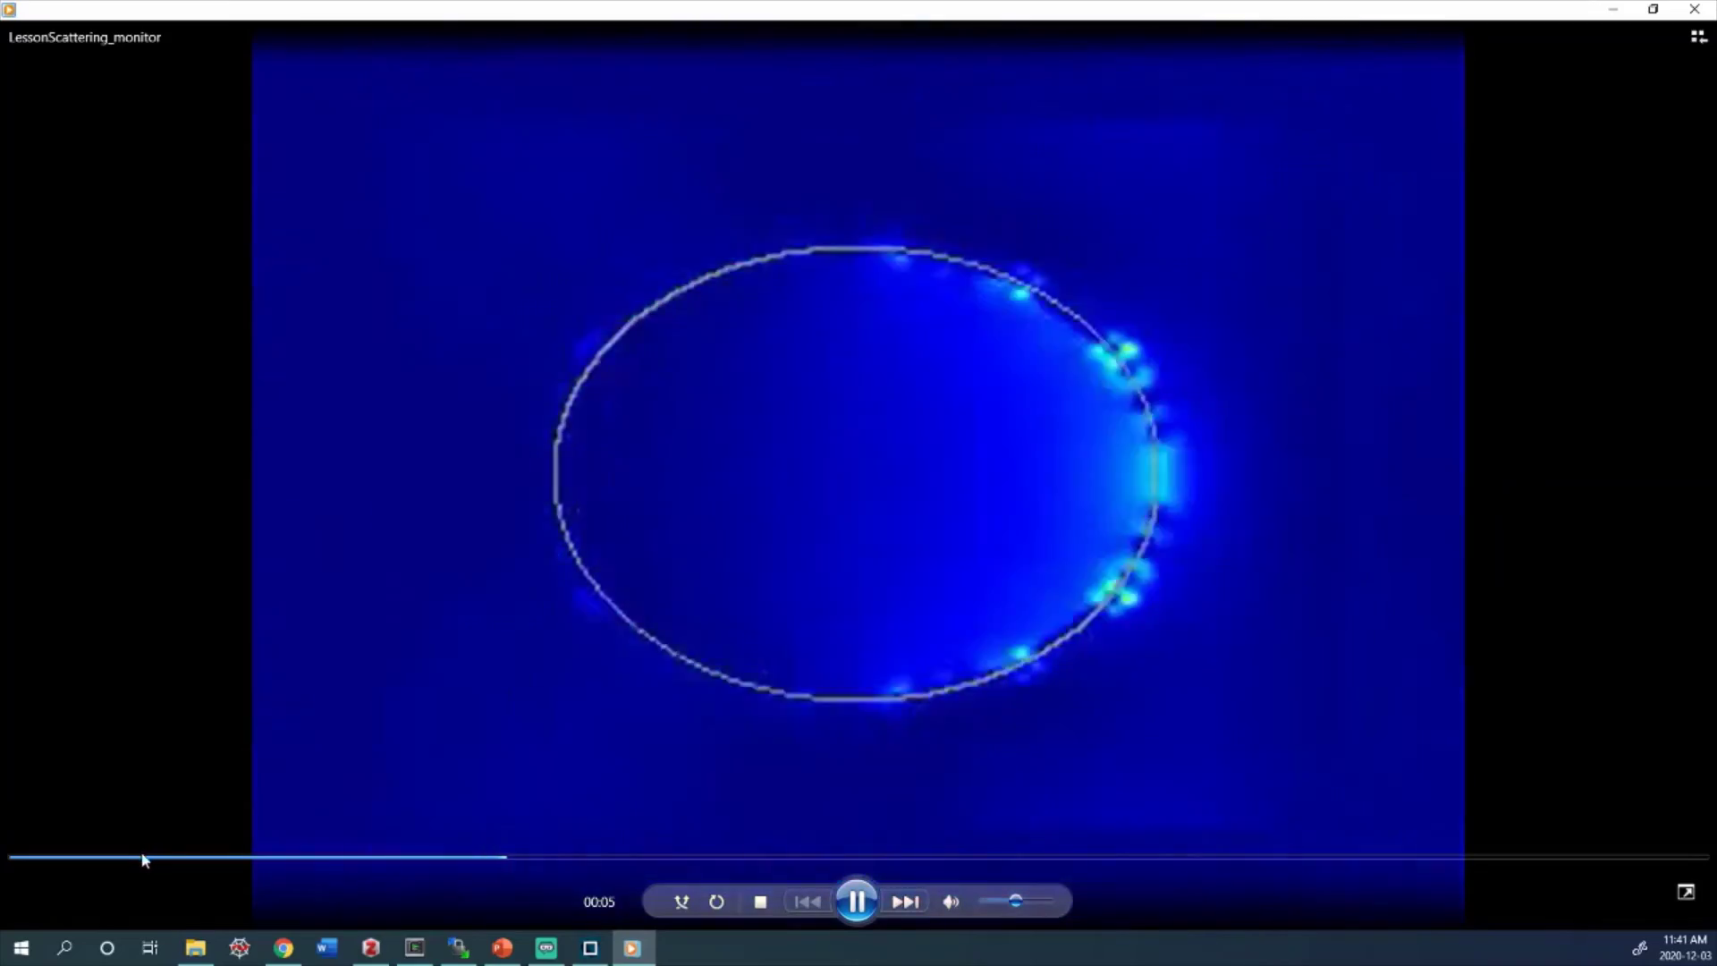
pyautogui.click(145, 857)
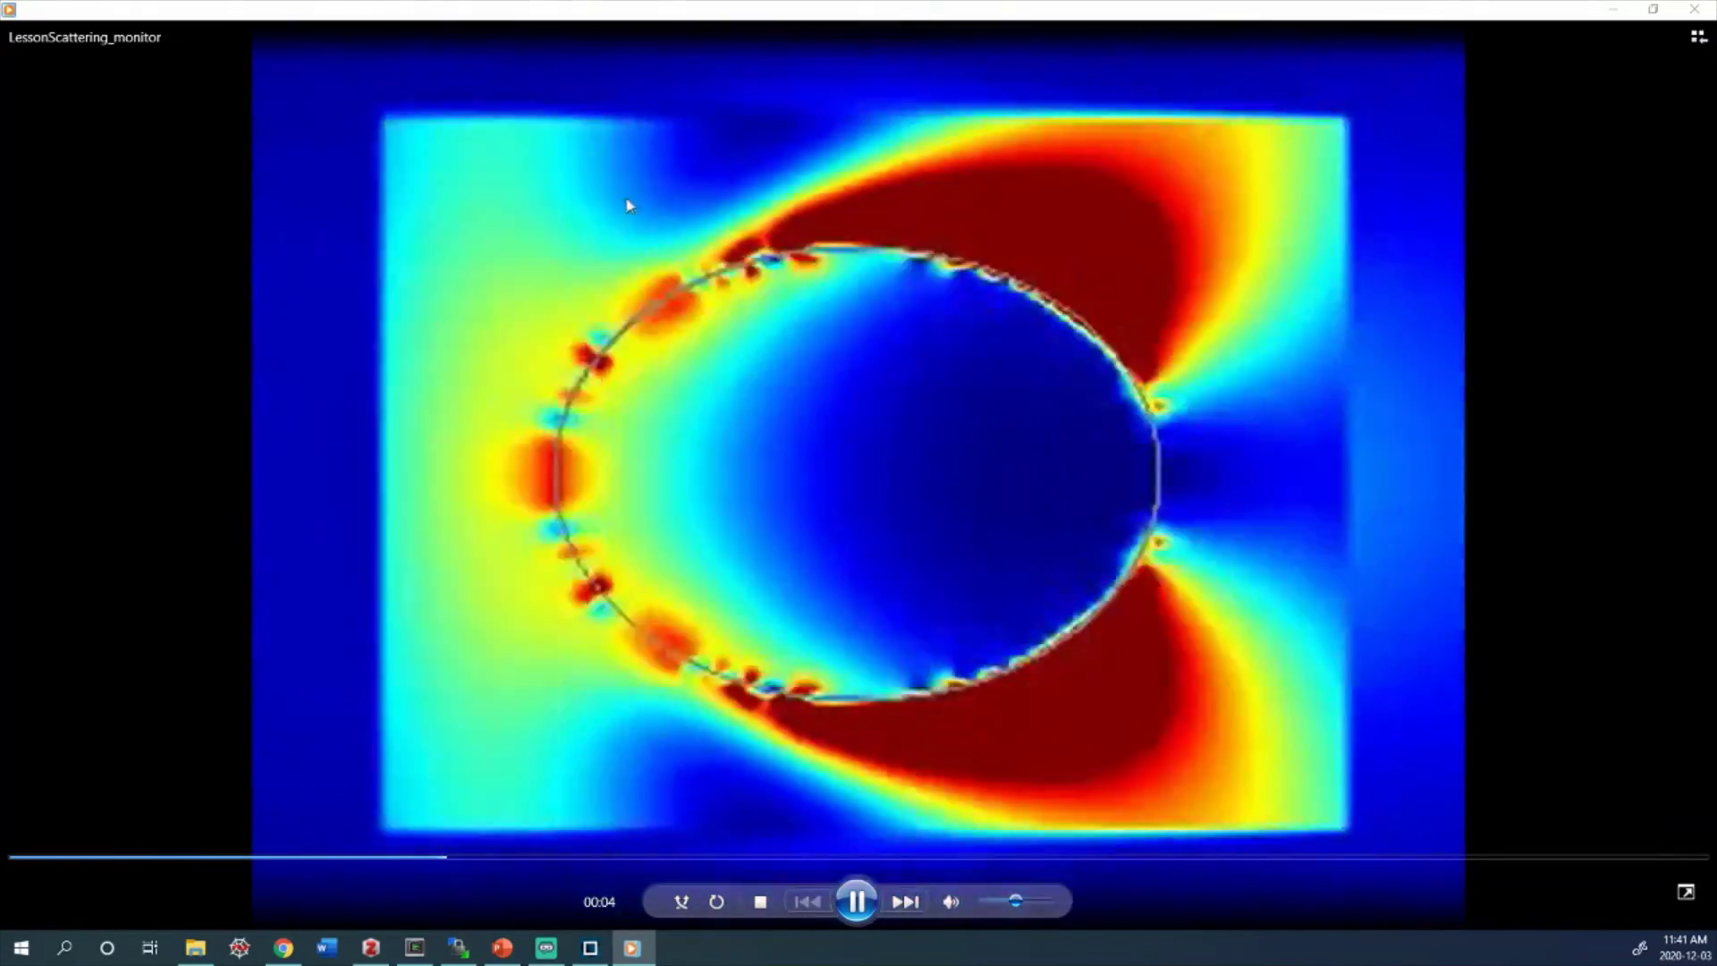
pyautogui.click(631, 845)
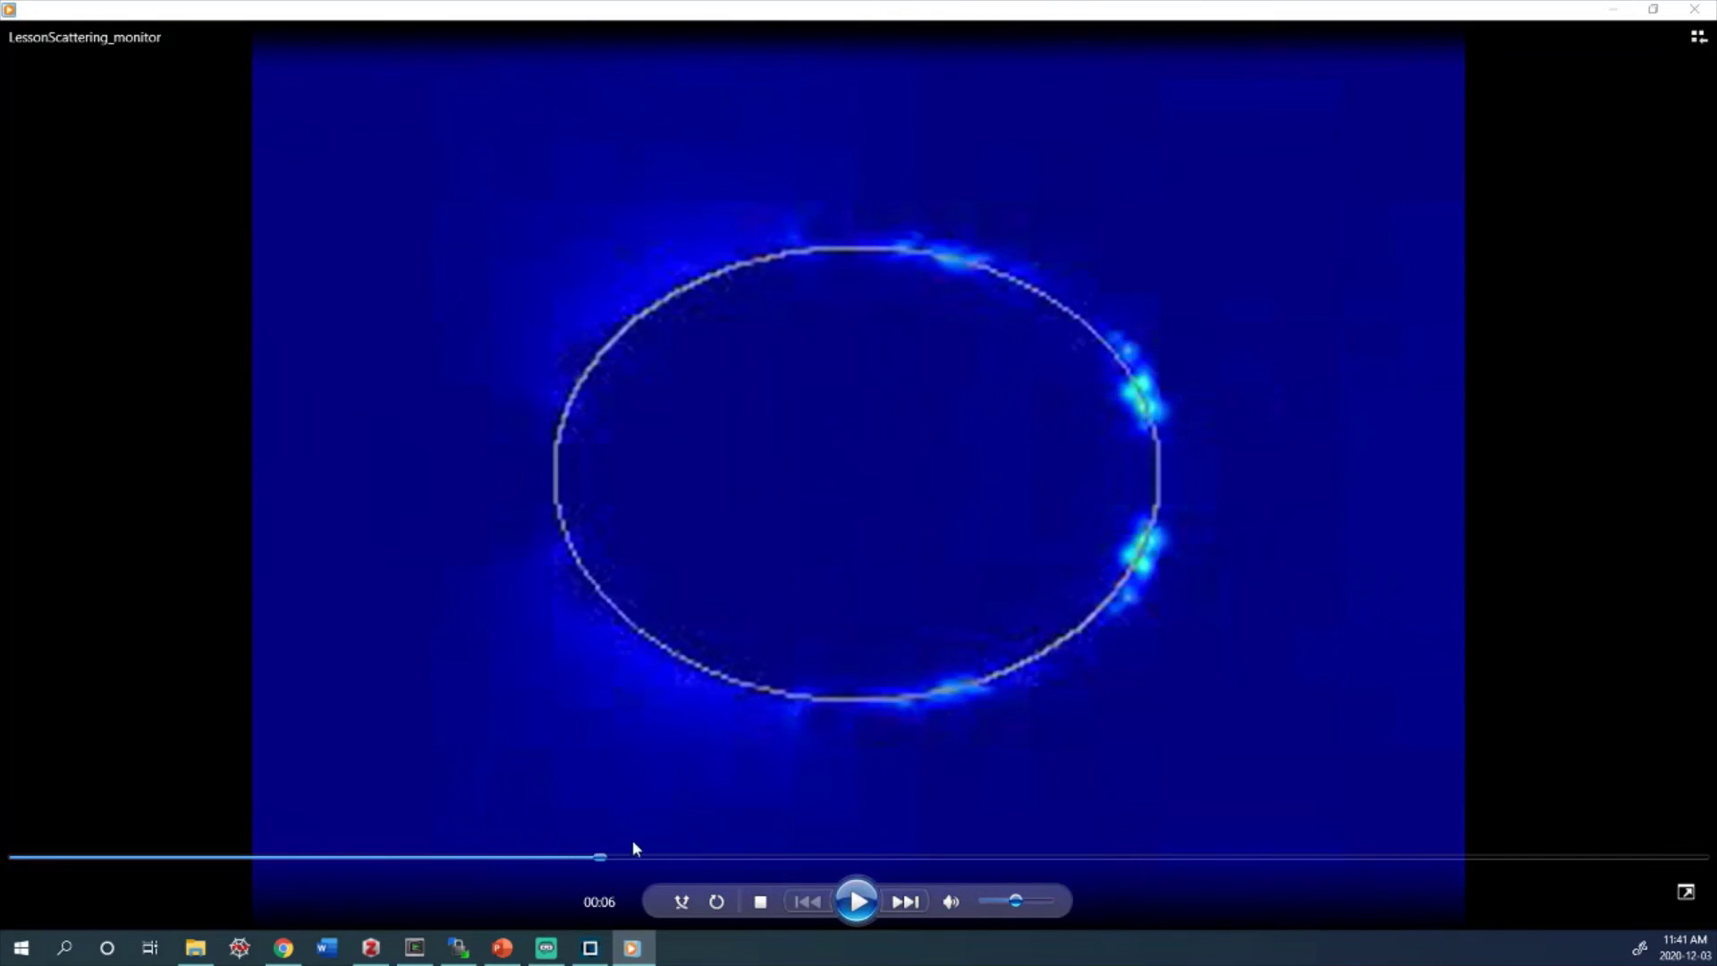
# Scrub the paused movie between about 00:04 and 00:07 to examine the fields along the sphere's surface
pyautogui.moveTo(498, 859); pyautogui.dragTo(404, 860)
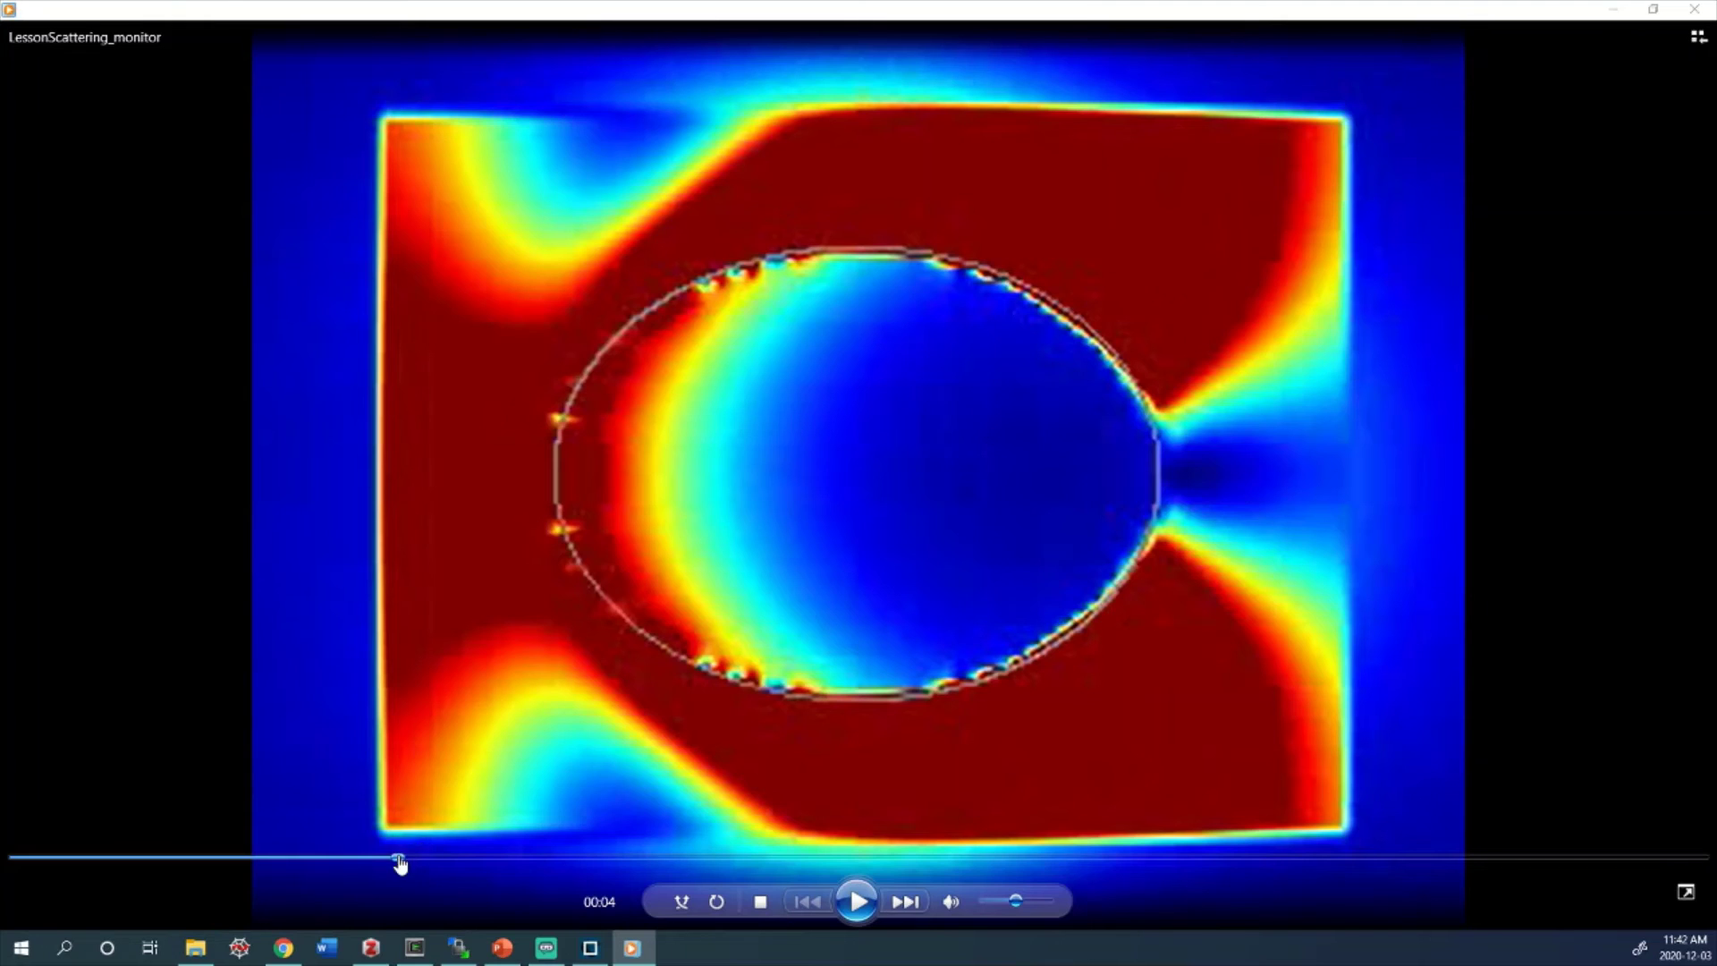
pyautogui.moveTo(399, 858); pyautogui.dragTo(577, 861)
pyautogui.click(624, 860)
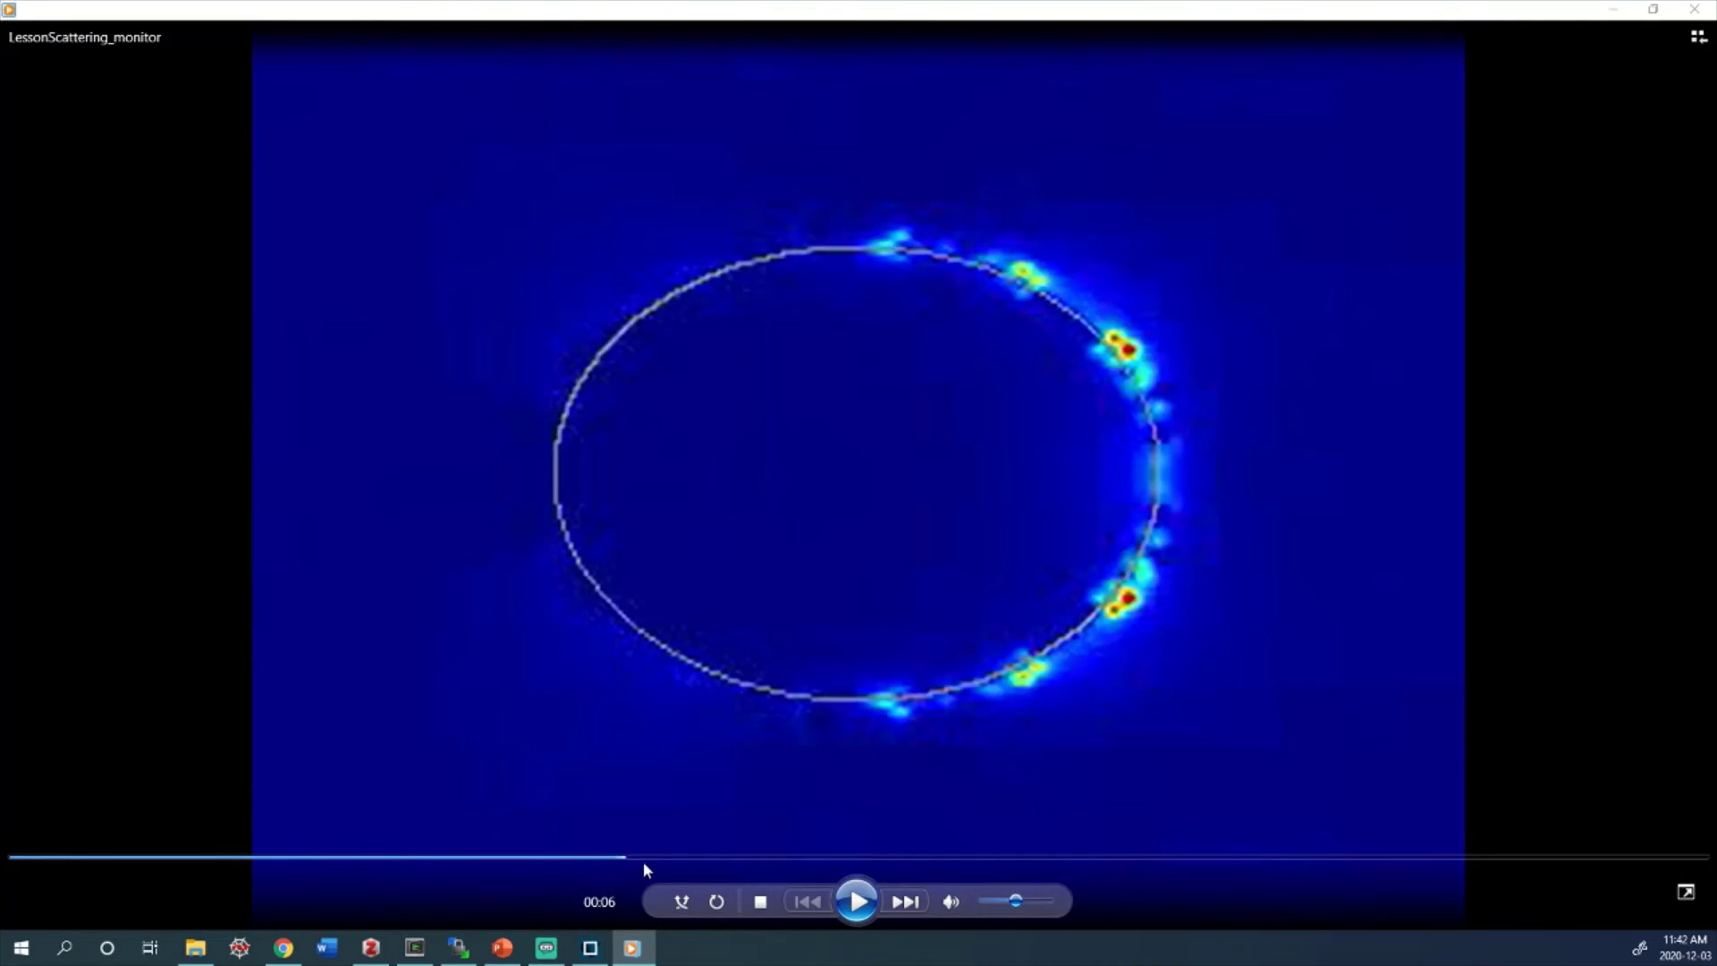
pyautogui.click(663, 861)
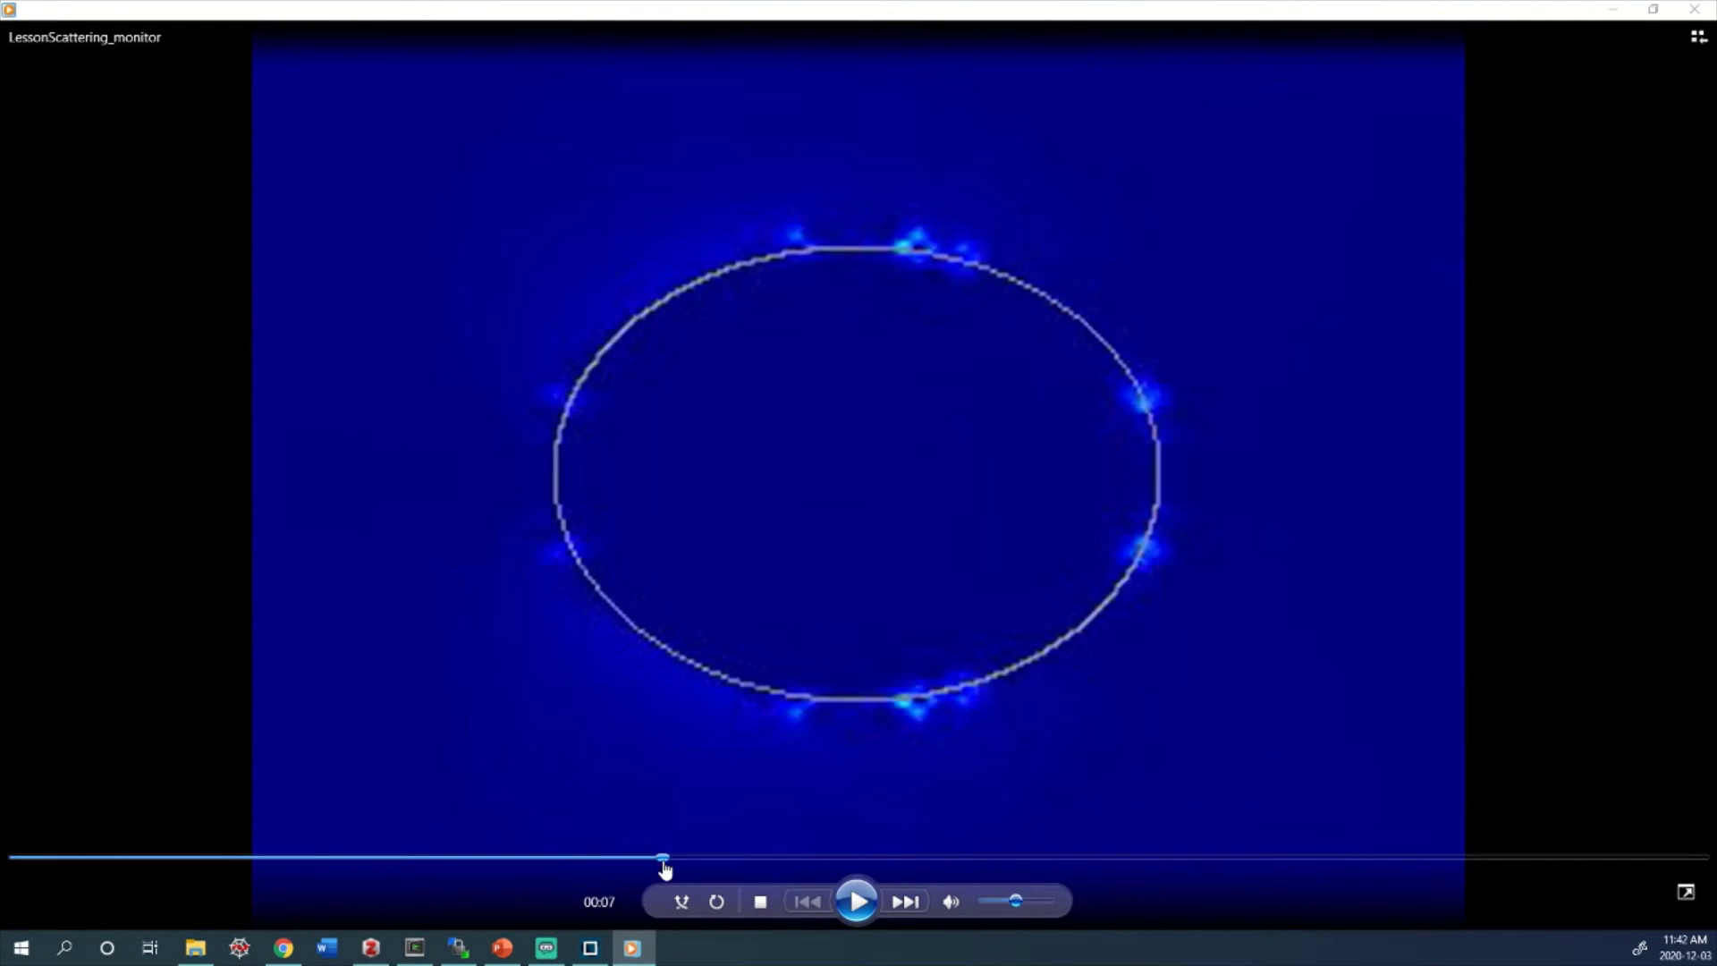
pyautogui.click(606, 860)
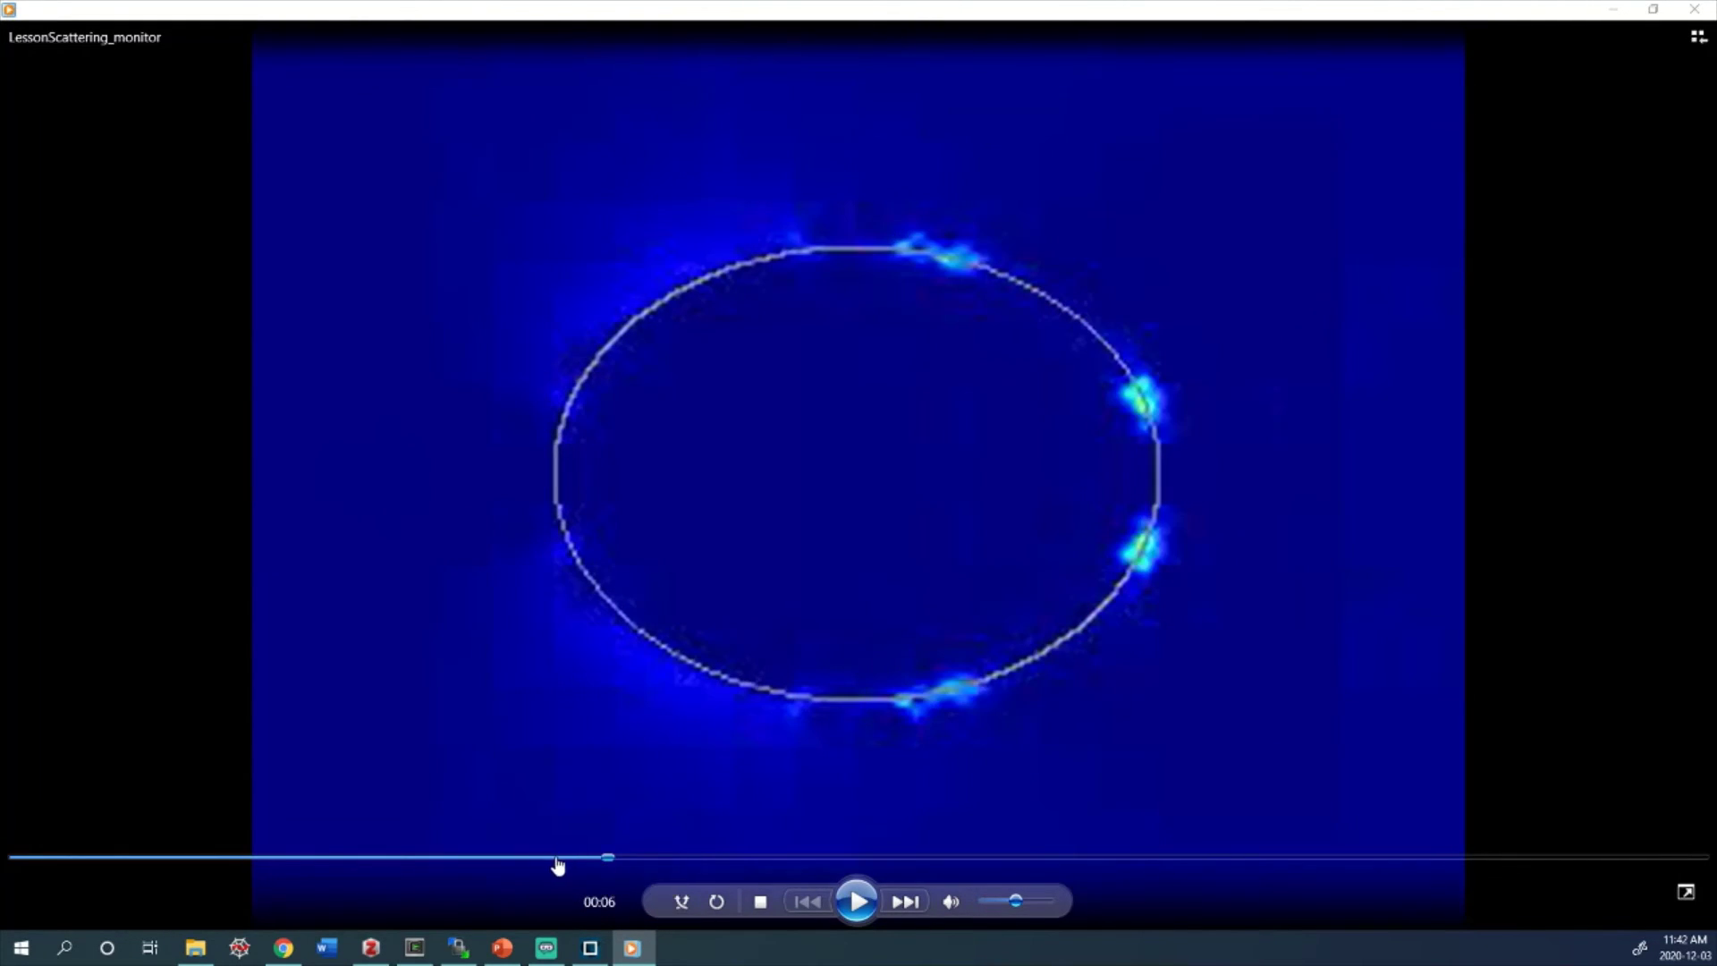
pyautogui.click(519, 860)
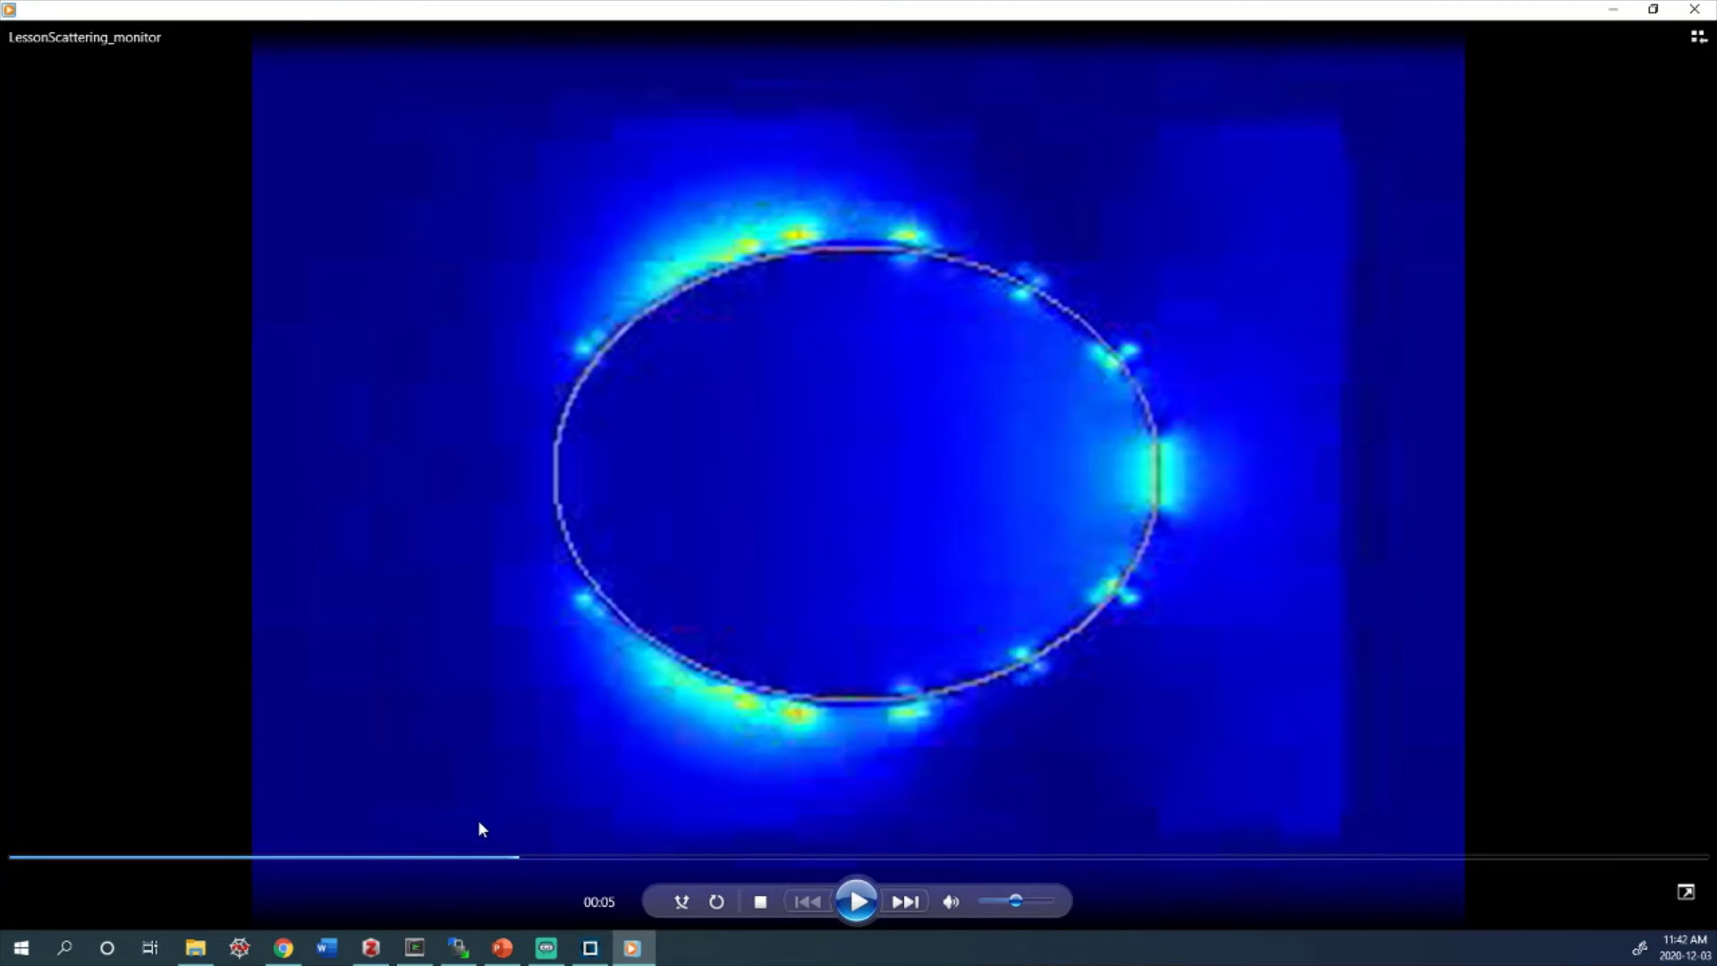
# Examine the movie frames around 00:03, as the wave reaches the sphere, and close the player
pyautogui.click(302, 857)
pyautogui.click(311, 856)
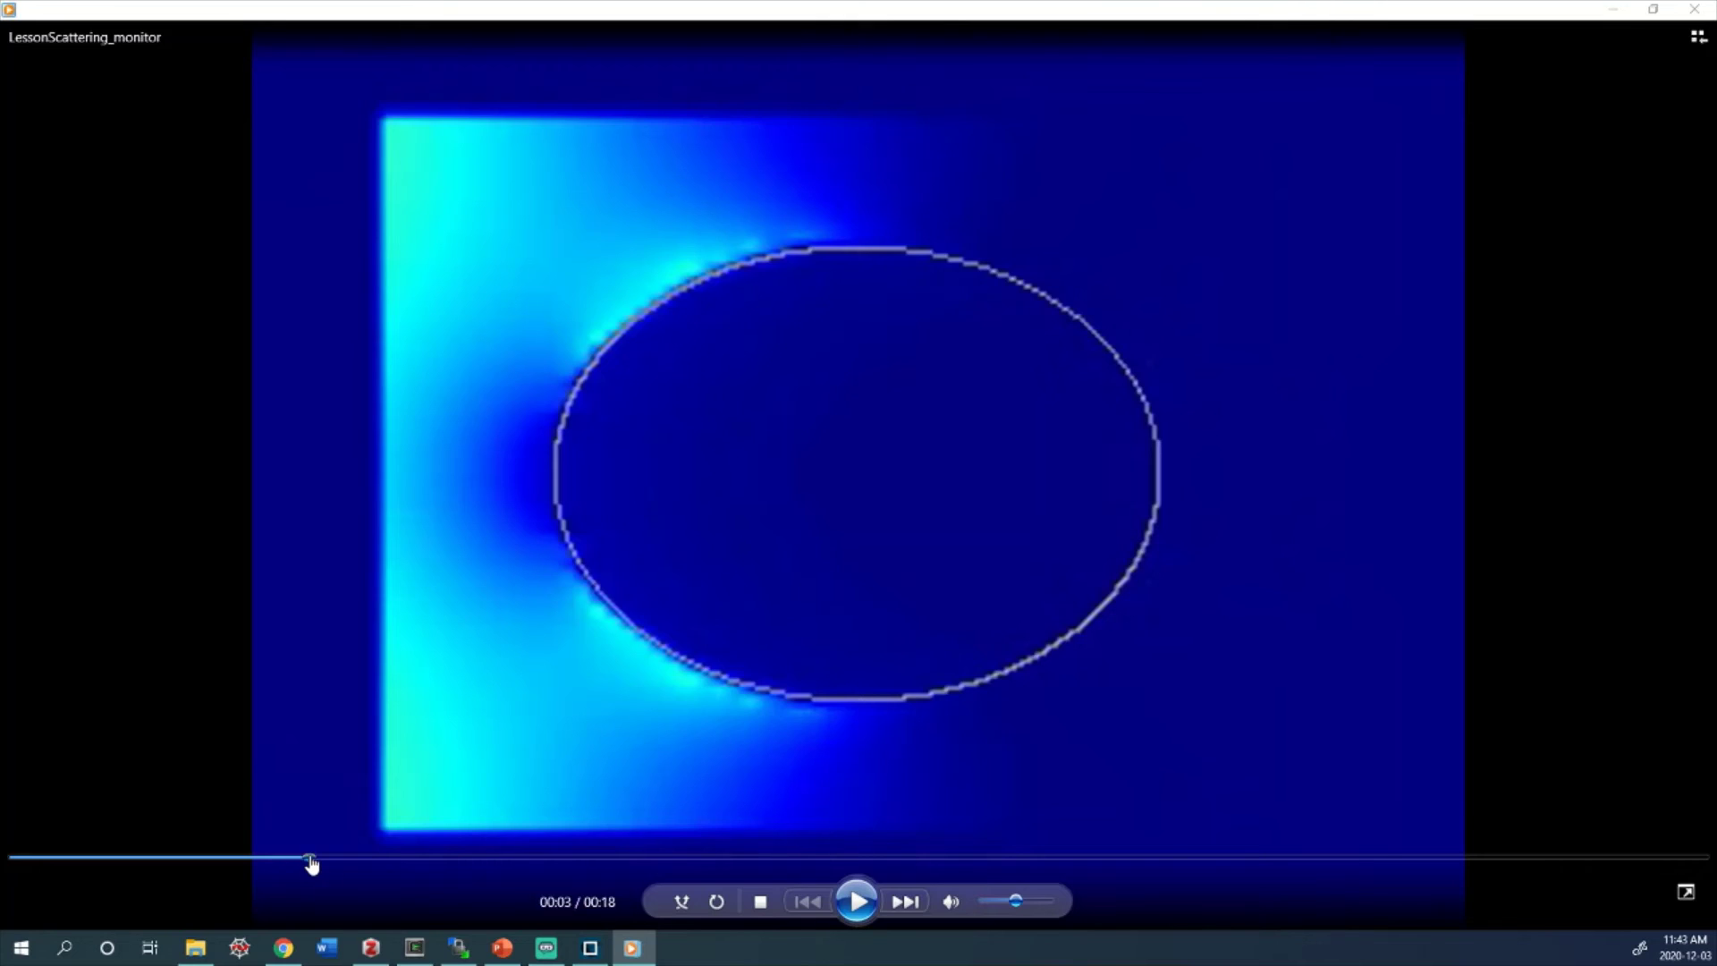
pyautogui.click(352, 858)
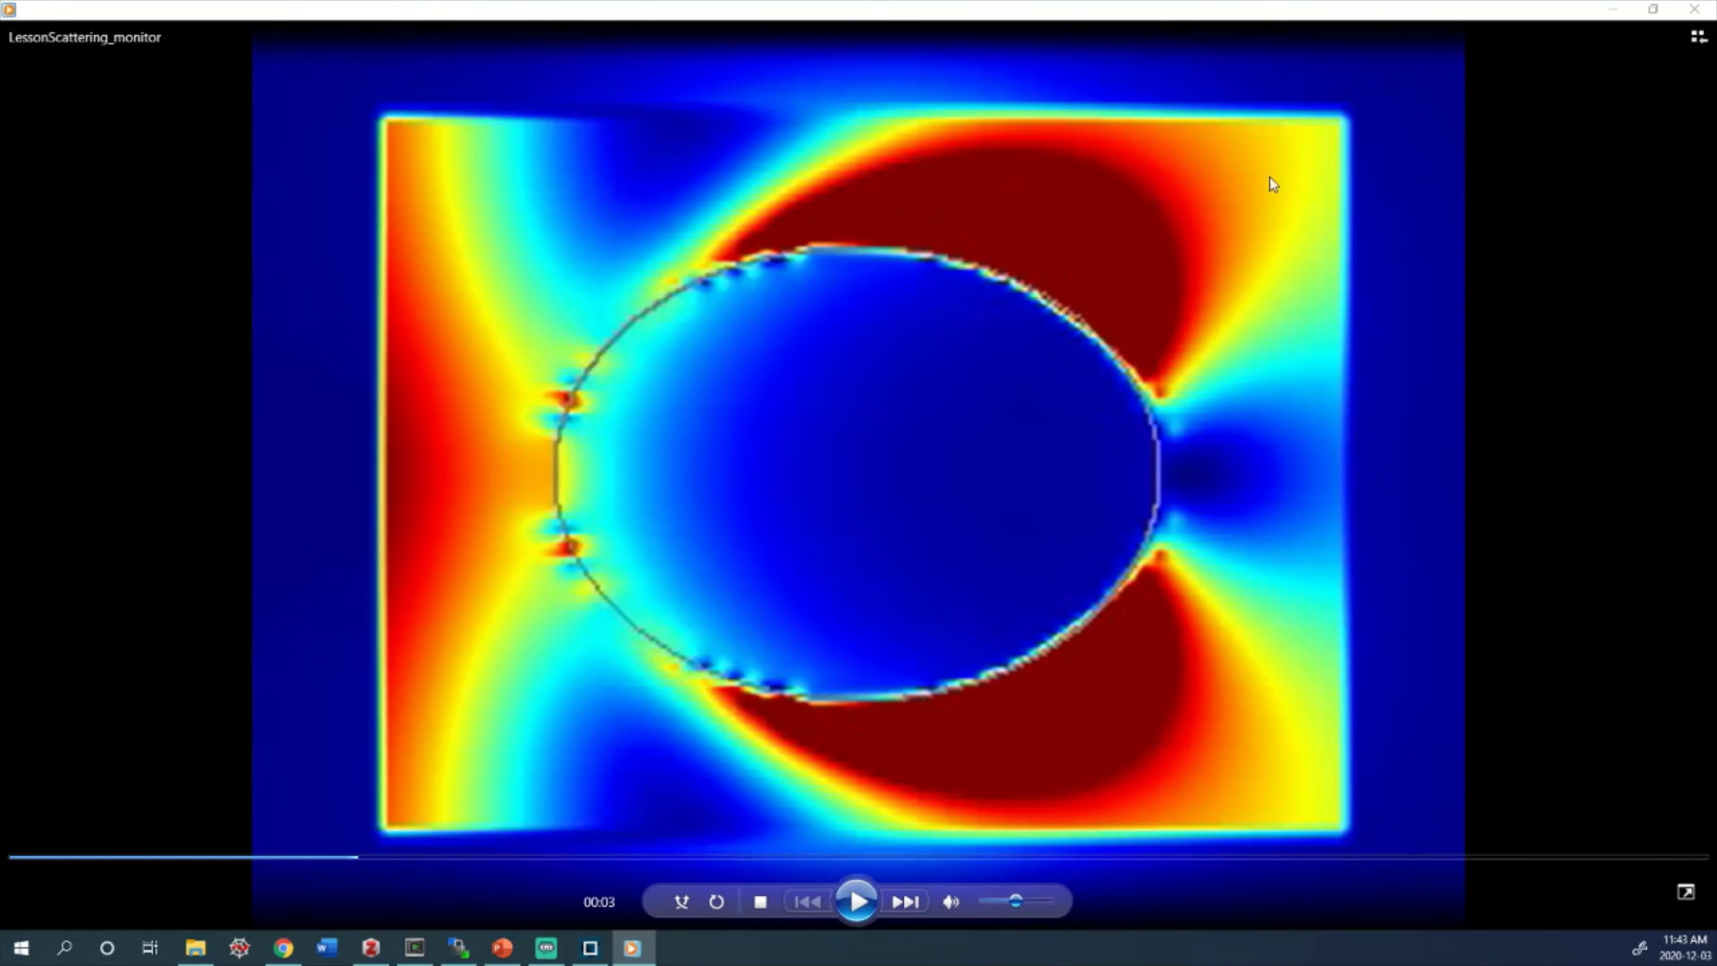
pyautogui.click(1705, 11)
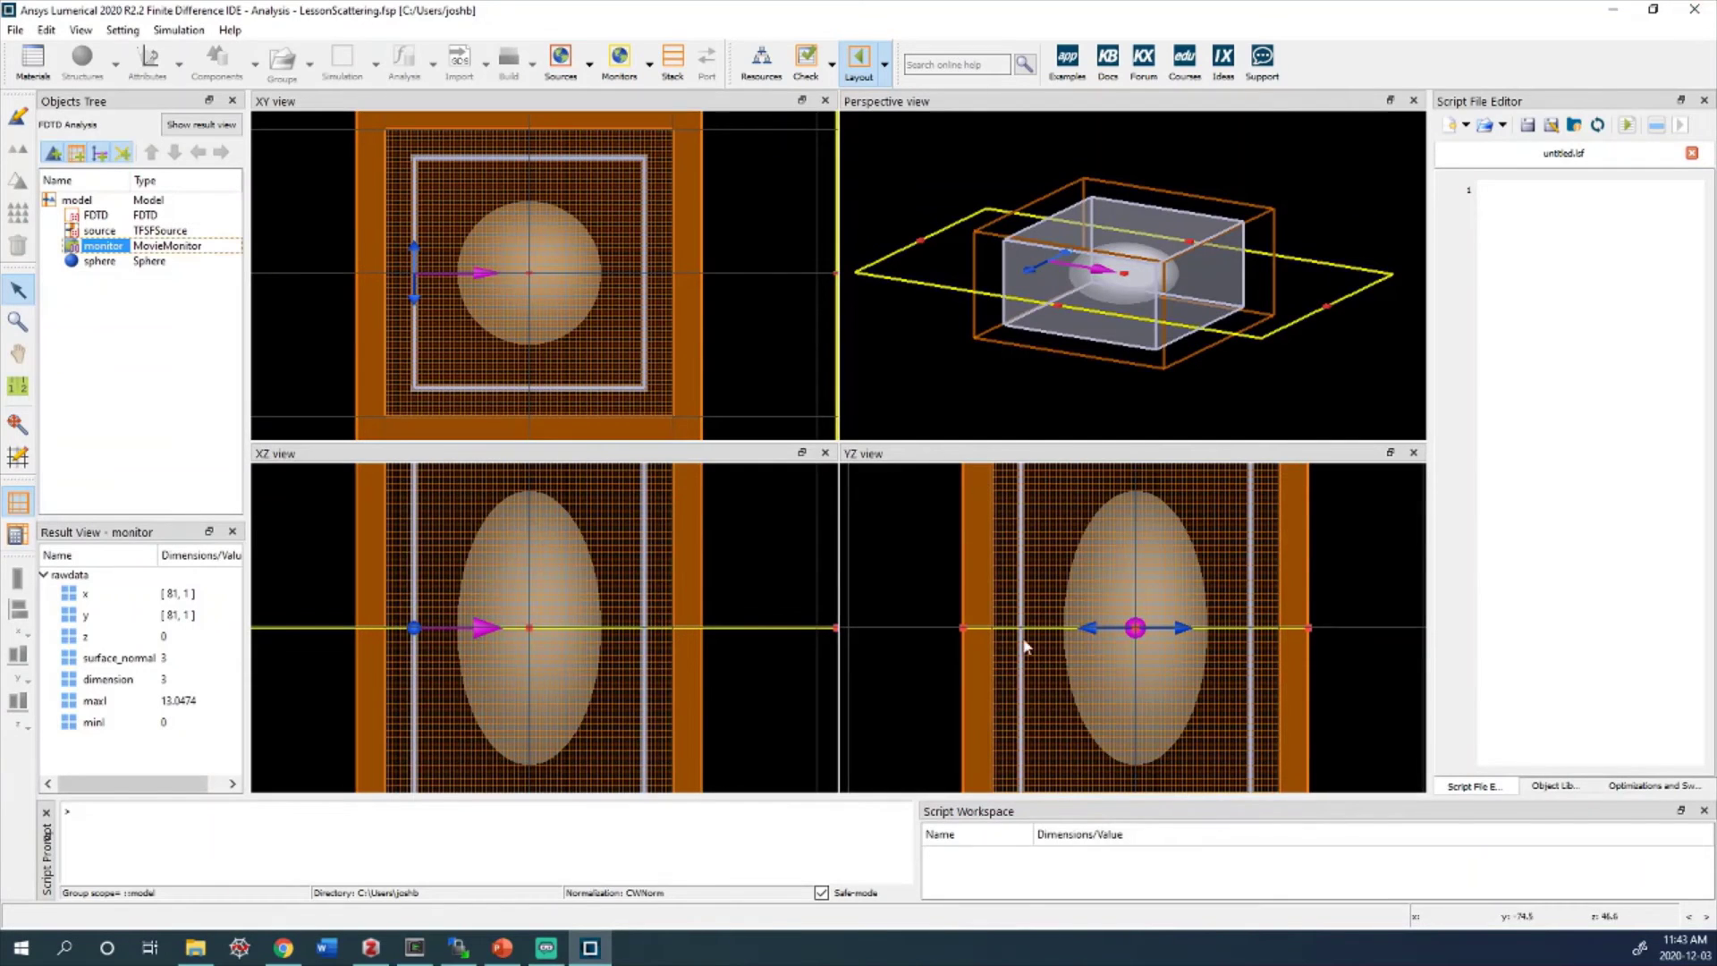
# Switch to the PowerPoint presentation and show the "Adding monitors" slide
pyautogui.moveTo(502, 947)
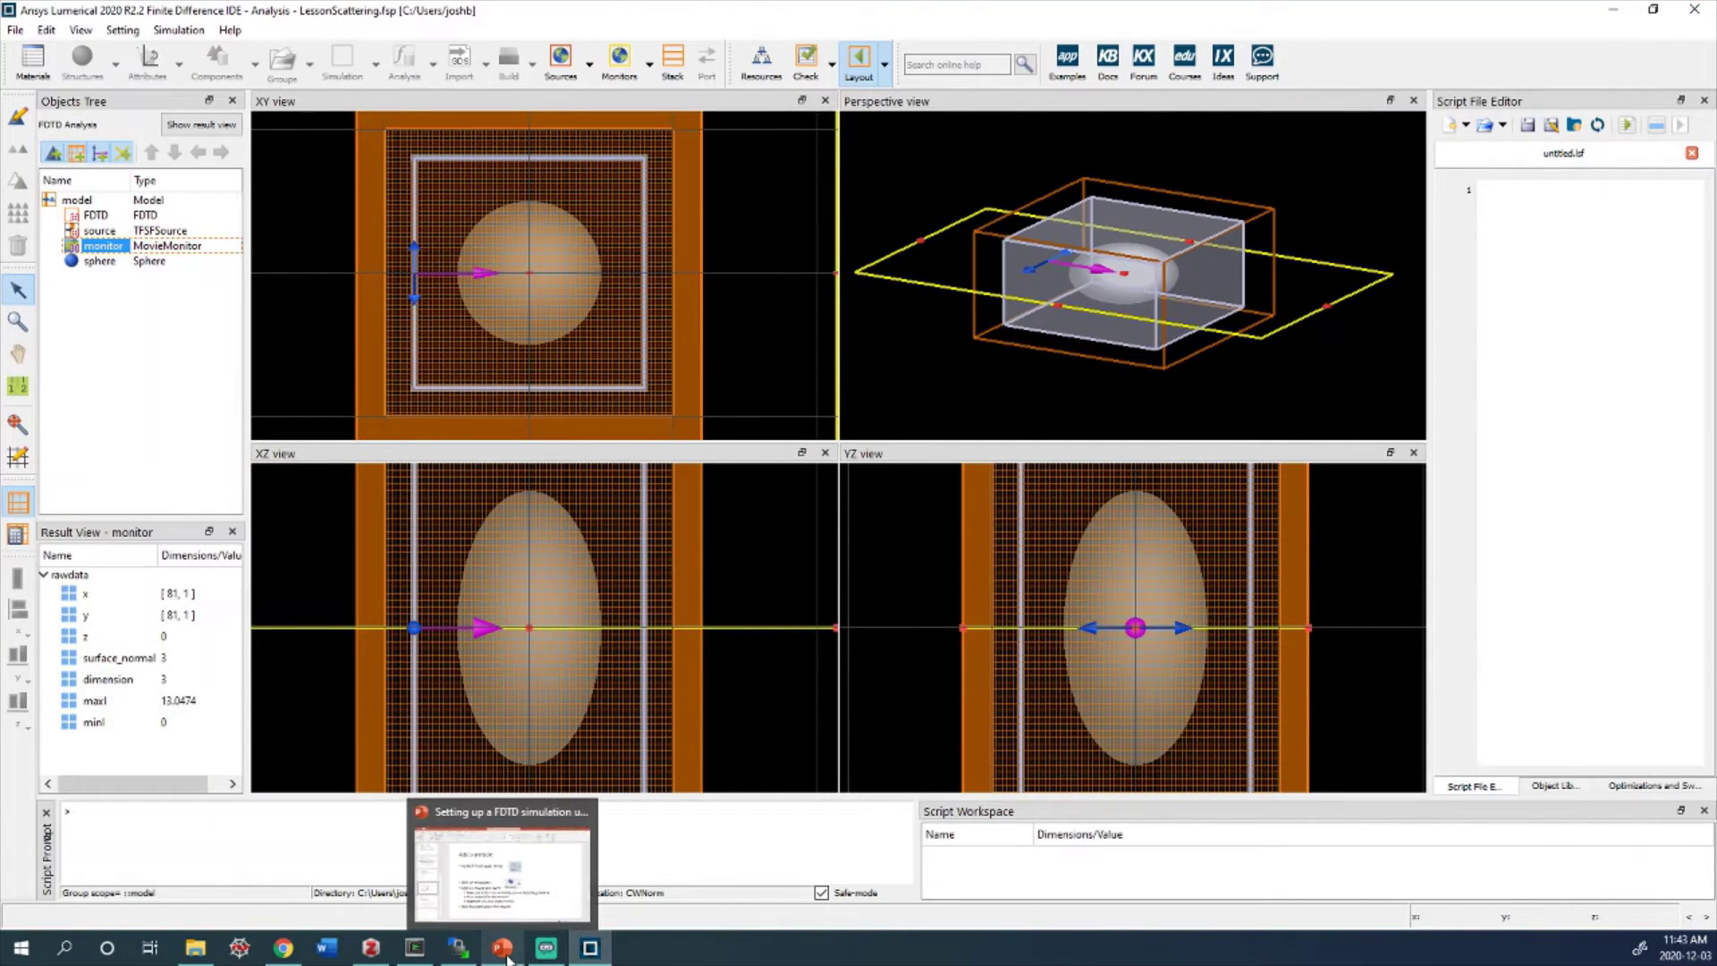
pyautogui.click(503, 905)
pyautogui.click(134, 709)
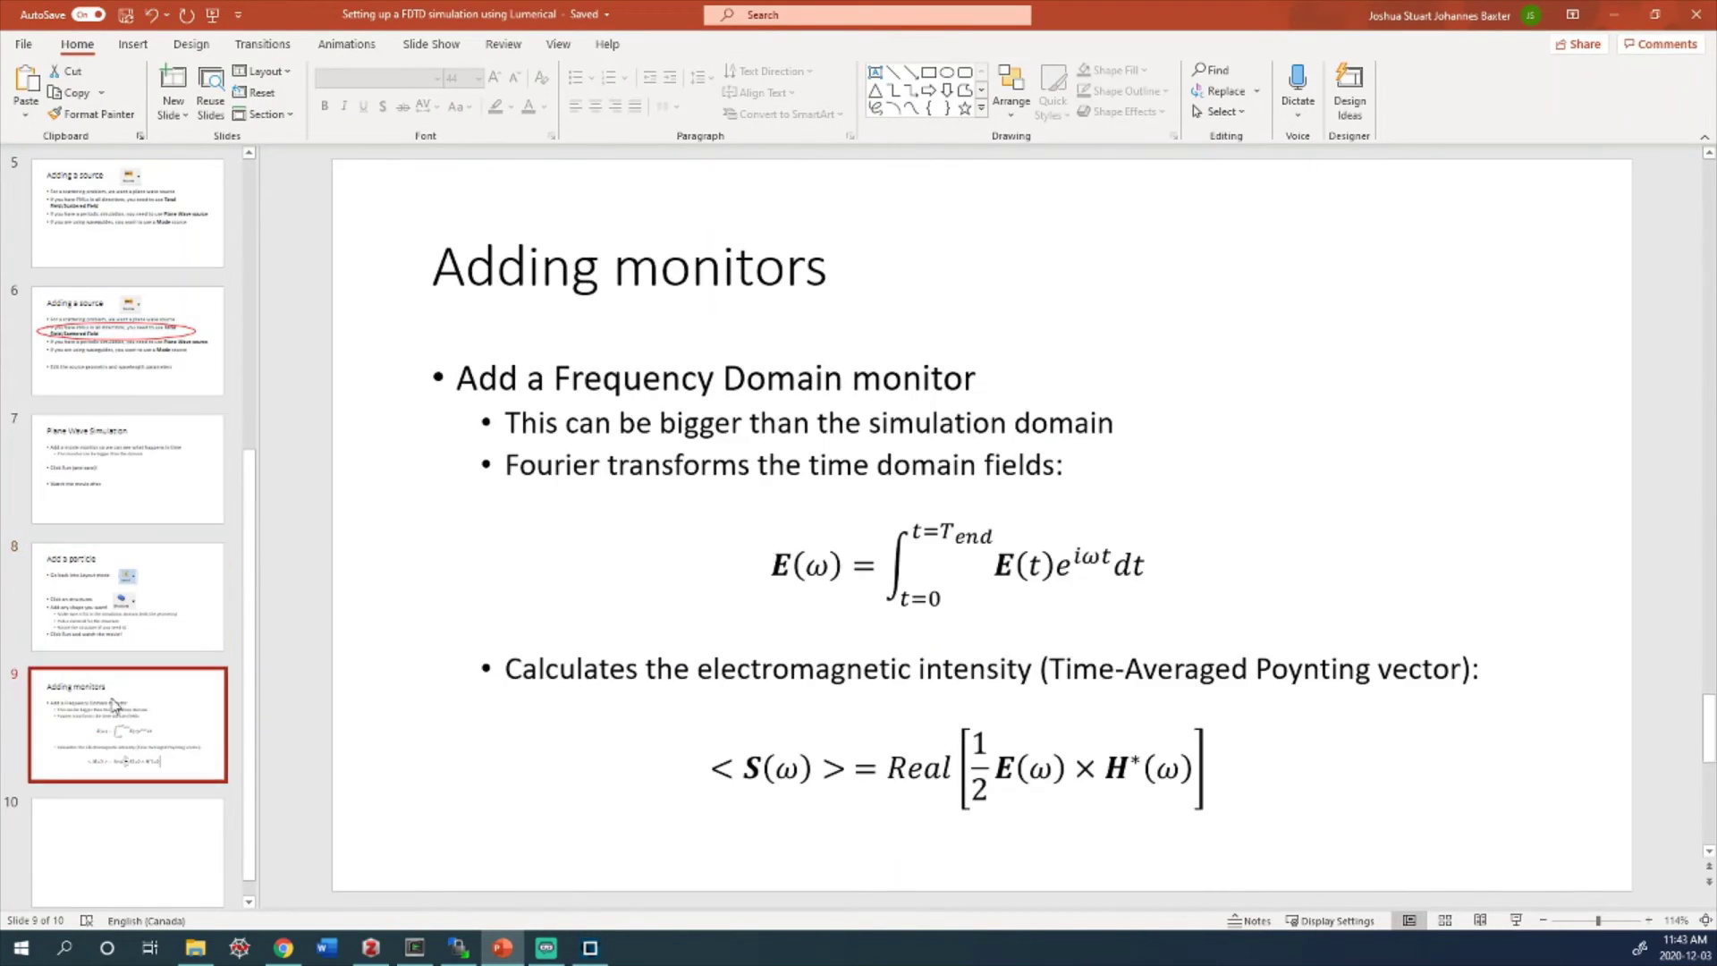
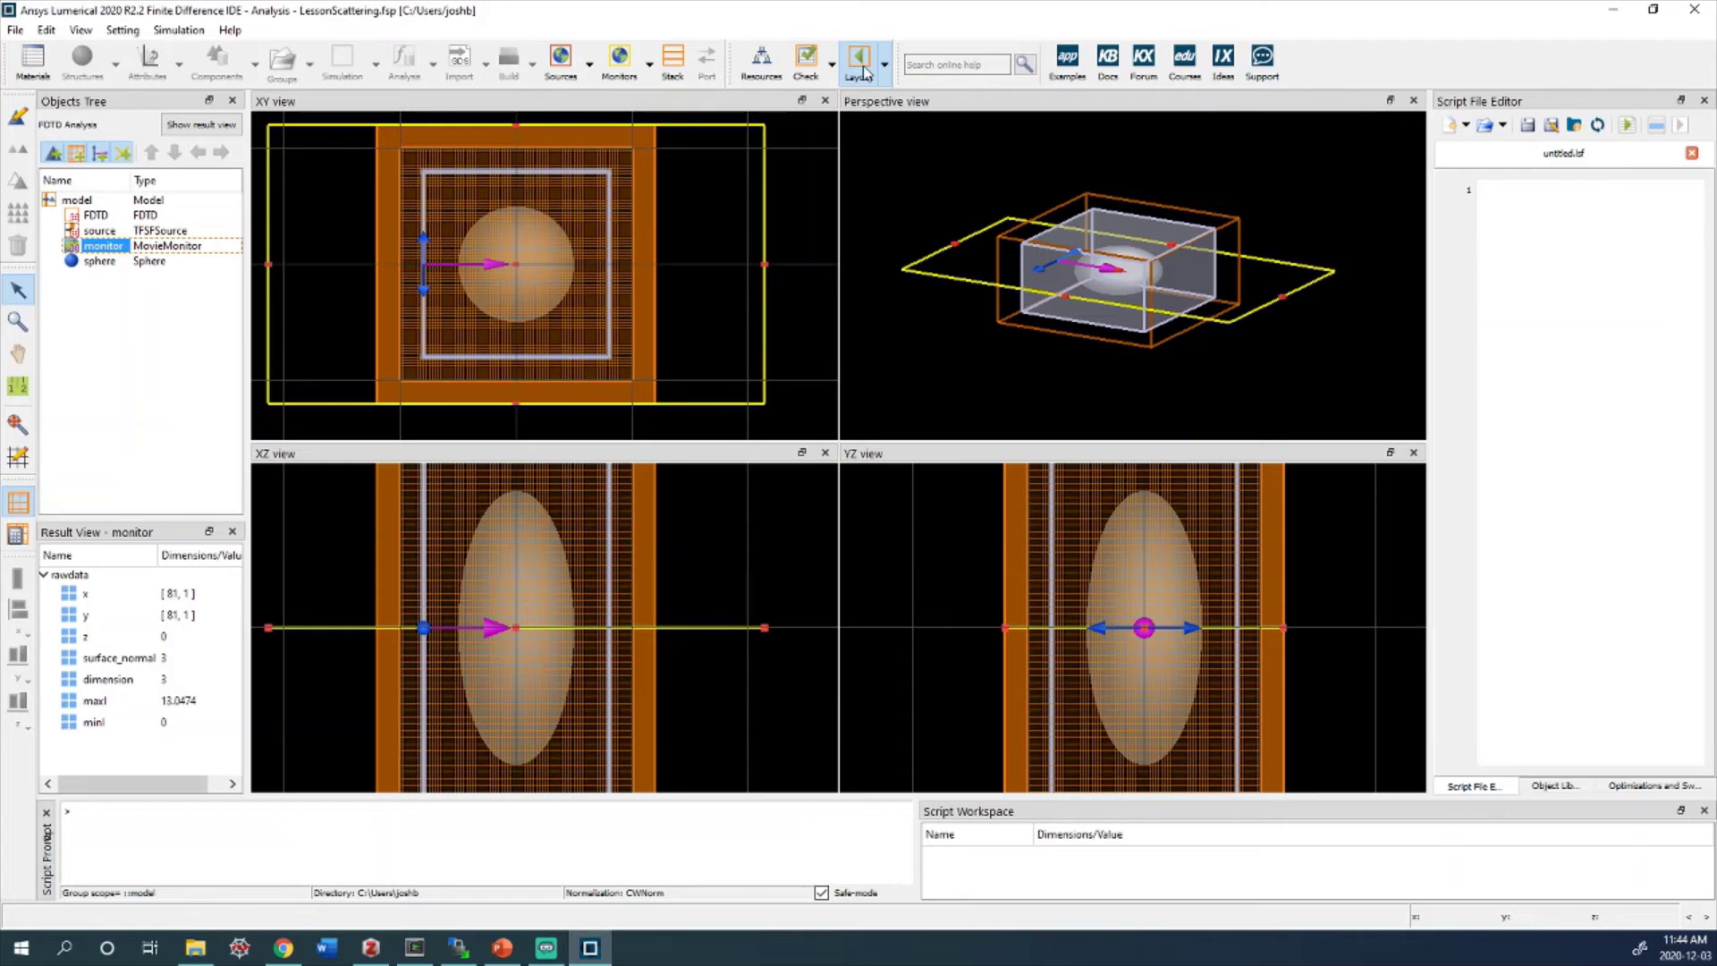
# Return the simulation to layout mode and add a frequency-domain field and power monitor
pyautogui.click(859, 63)
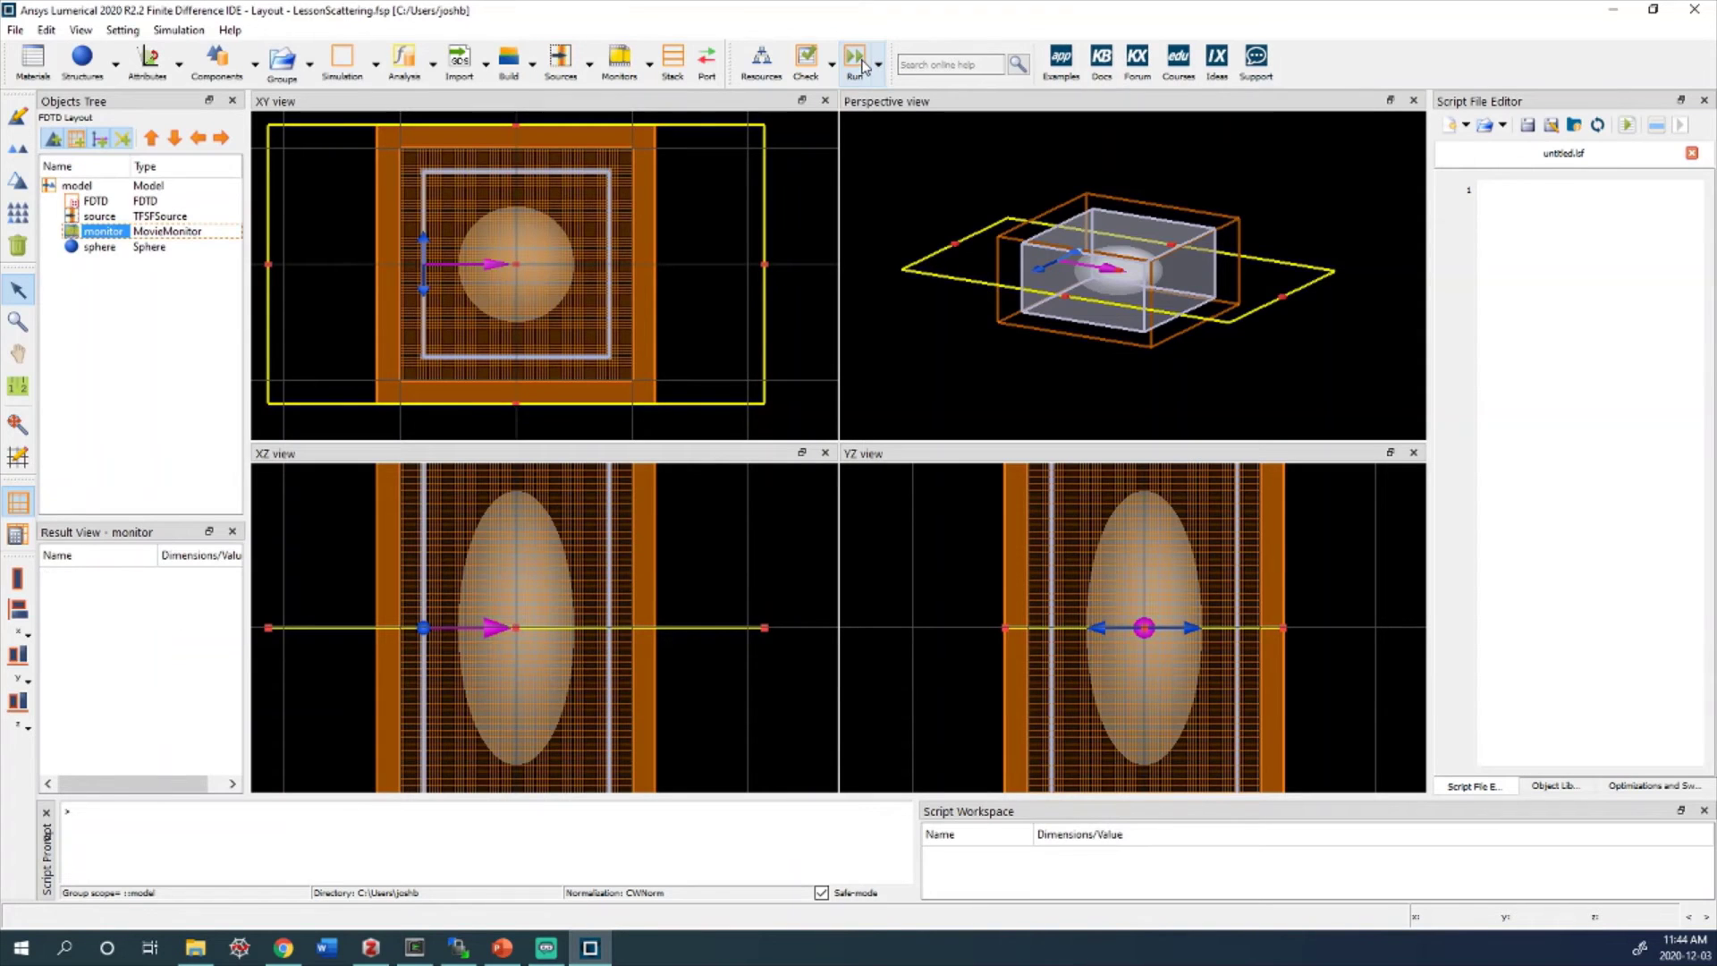
pyautogui.click(650, 64)
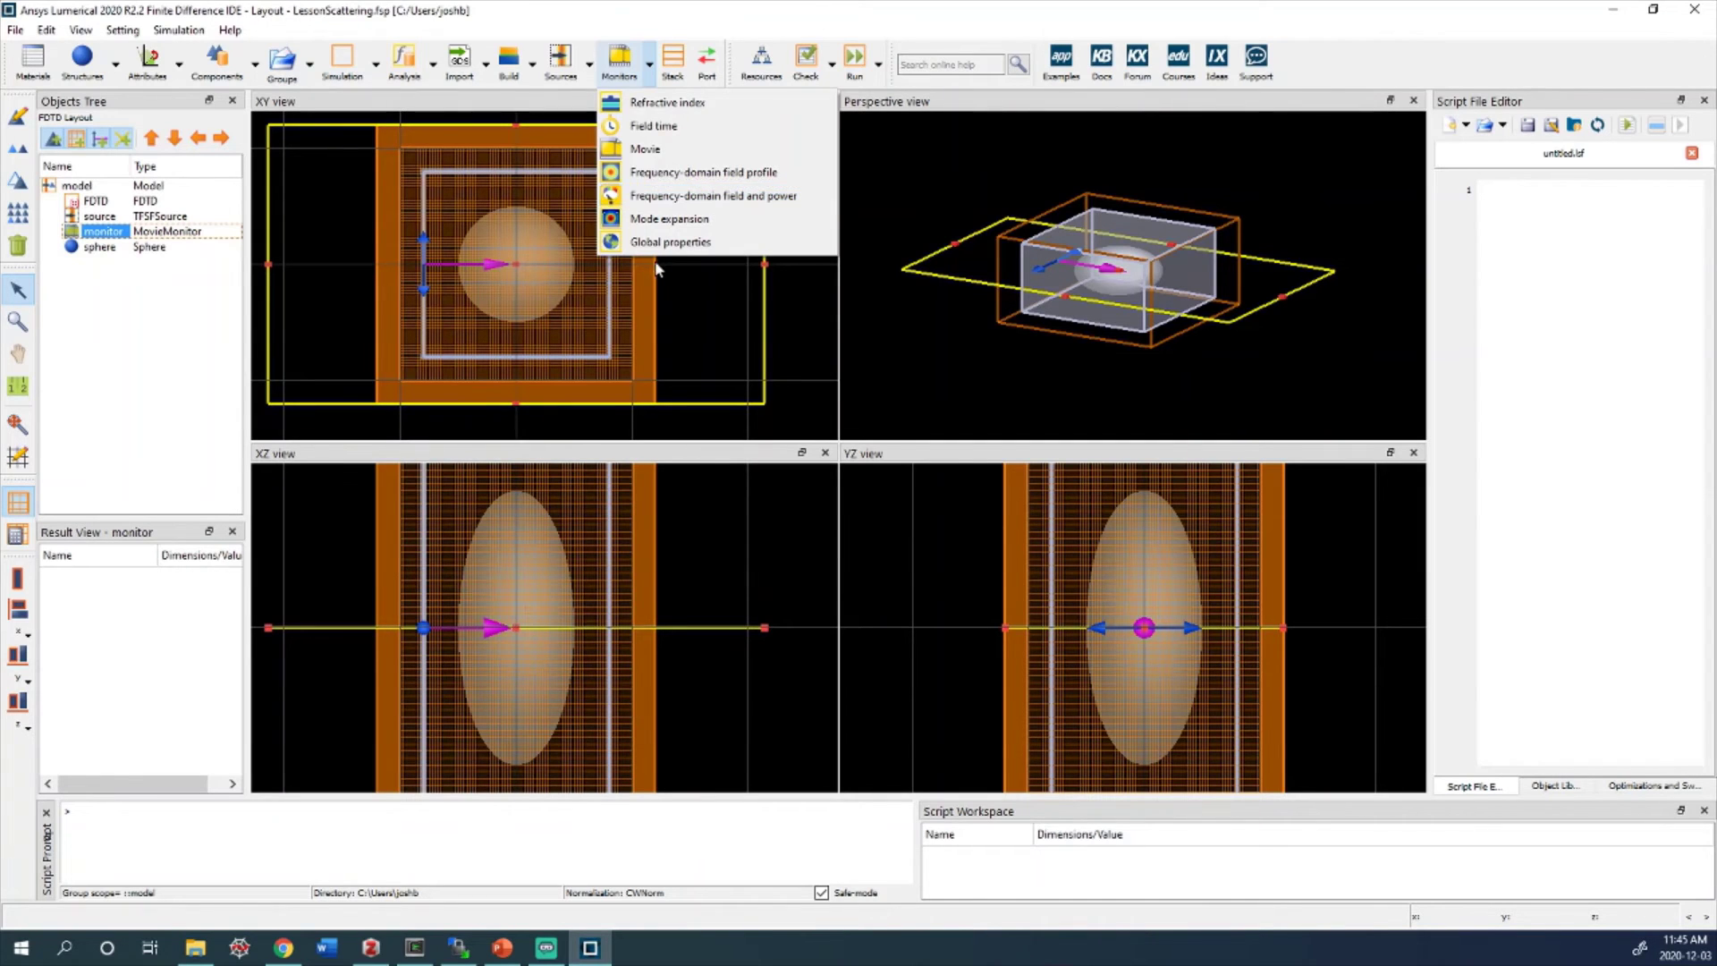
pyautogui.click(682, 195)
pyautogui.scroll(-4, 662, 210)
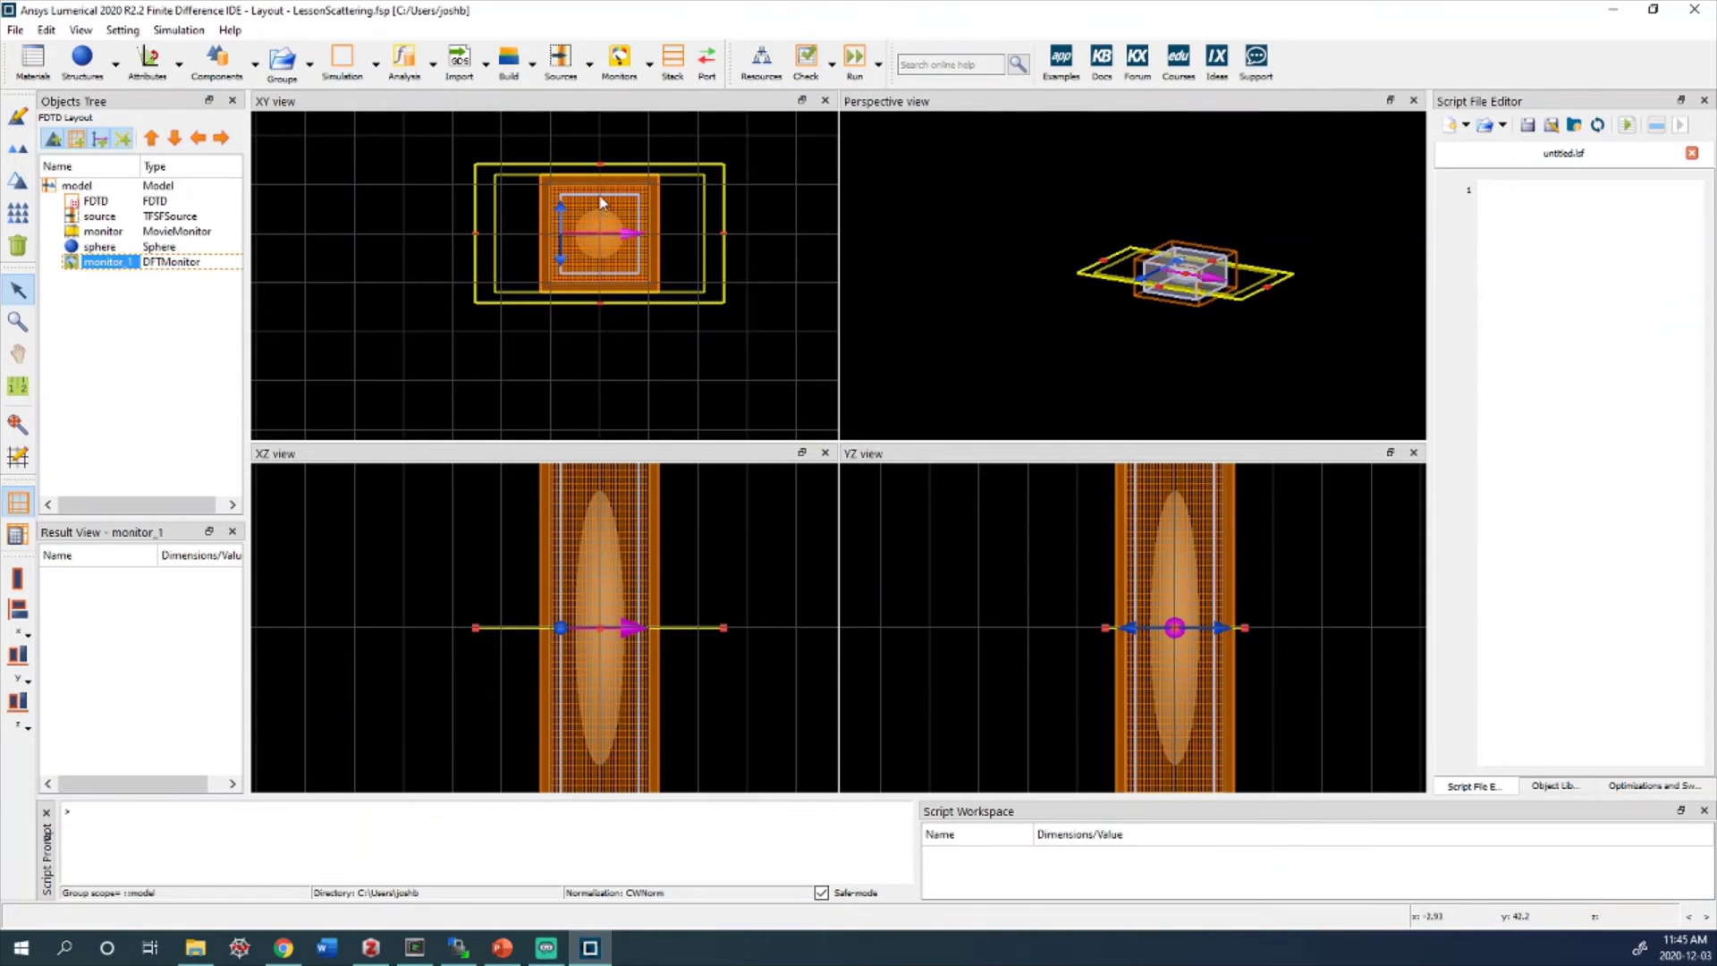
pyautogui.scroll(3, 599, 206)
pyautogui.scroll(2, 331, 259)
# Open the new frequency-domain monitor's properties and keep its simulation type as All
pyautogui.rightClick(115, 259)
pyautogui.click(99, 271)
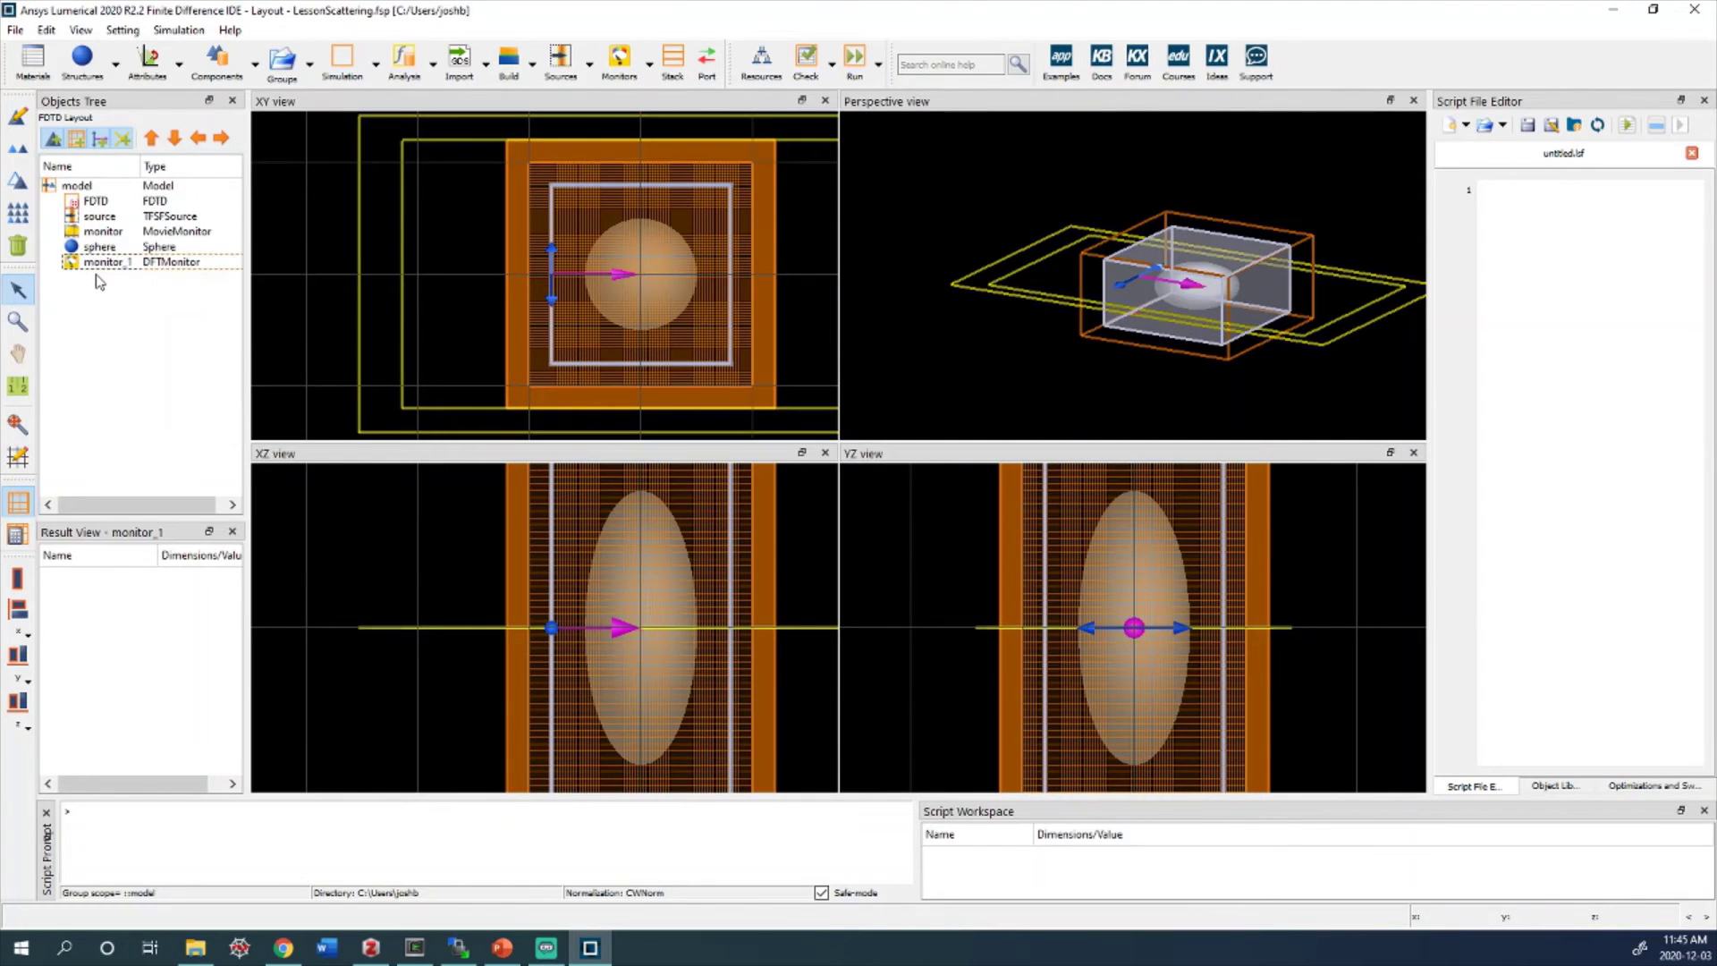
pyautogui.rightClick(101, 267)
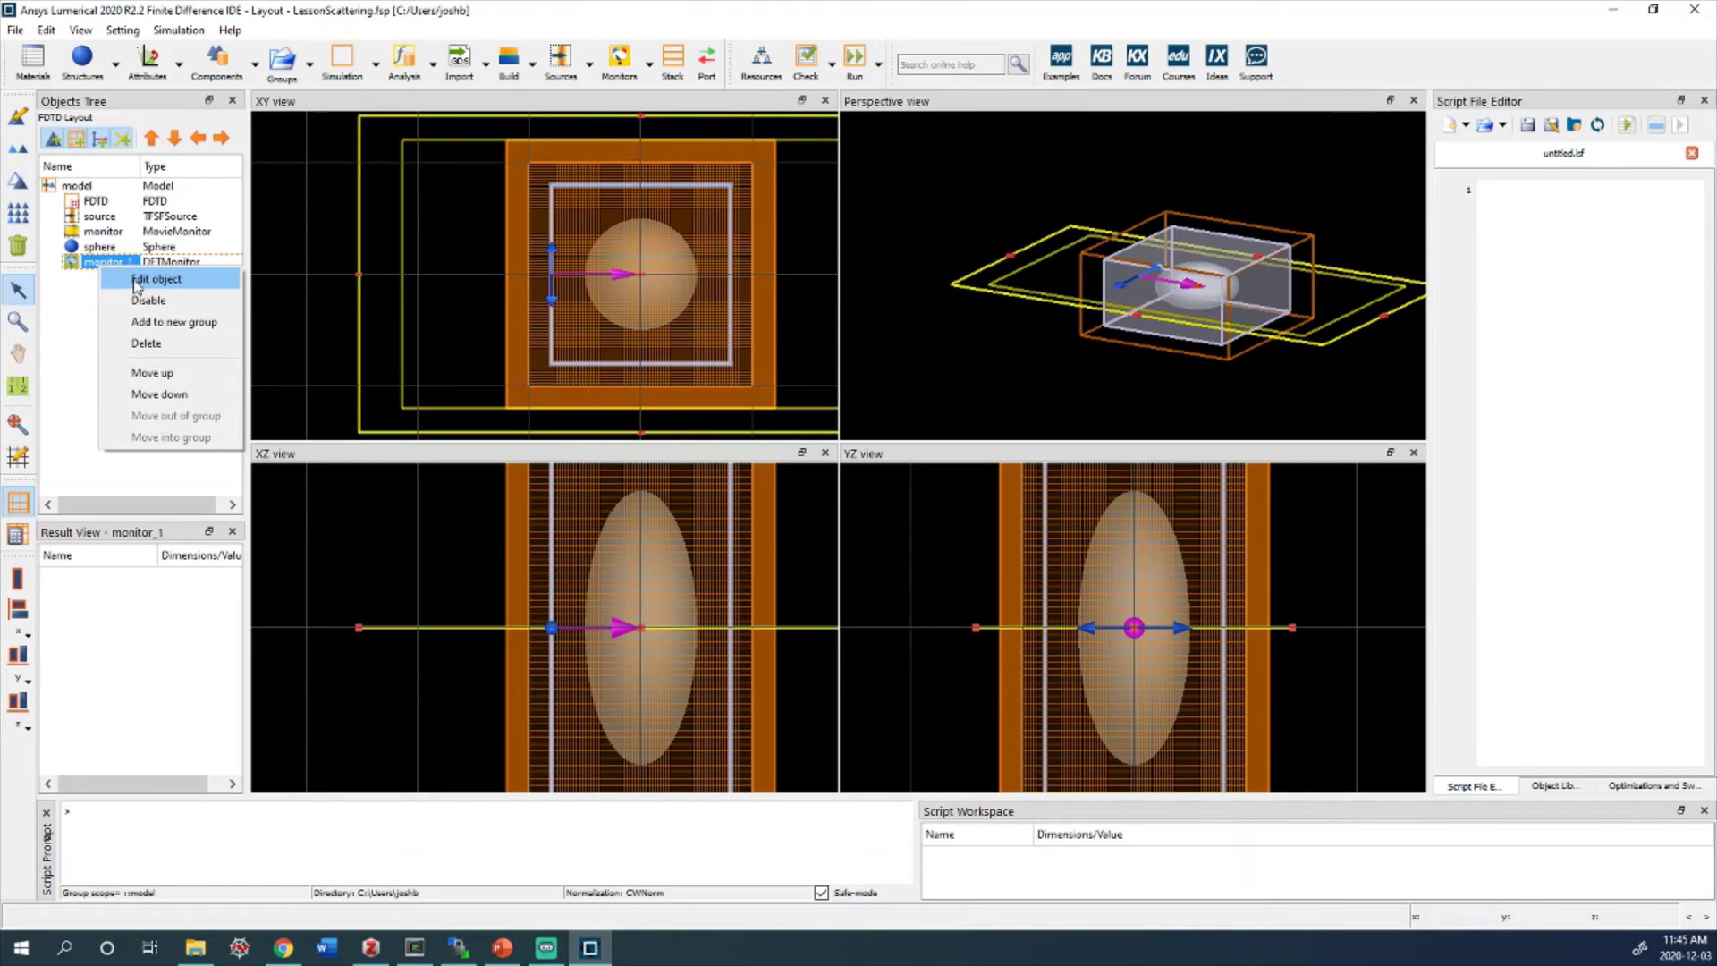
pyautogui.click(149, 280)
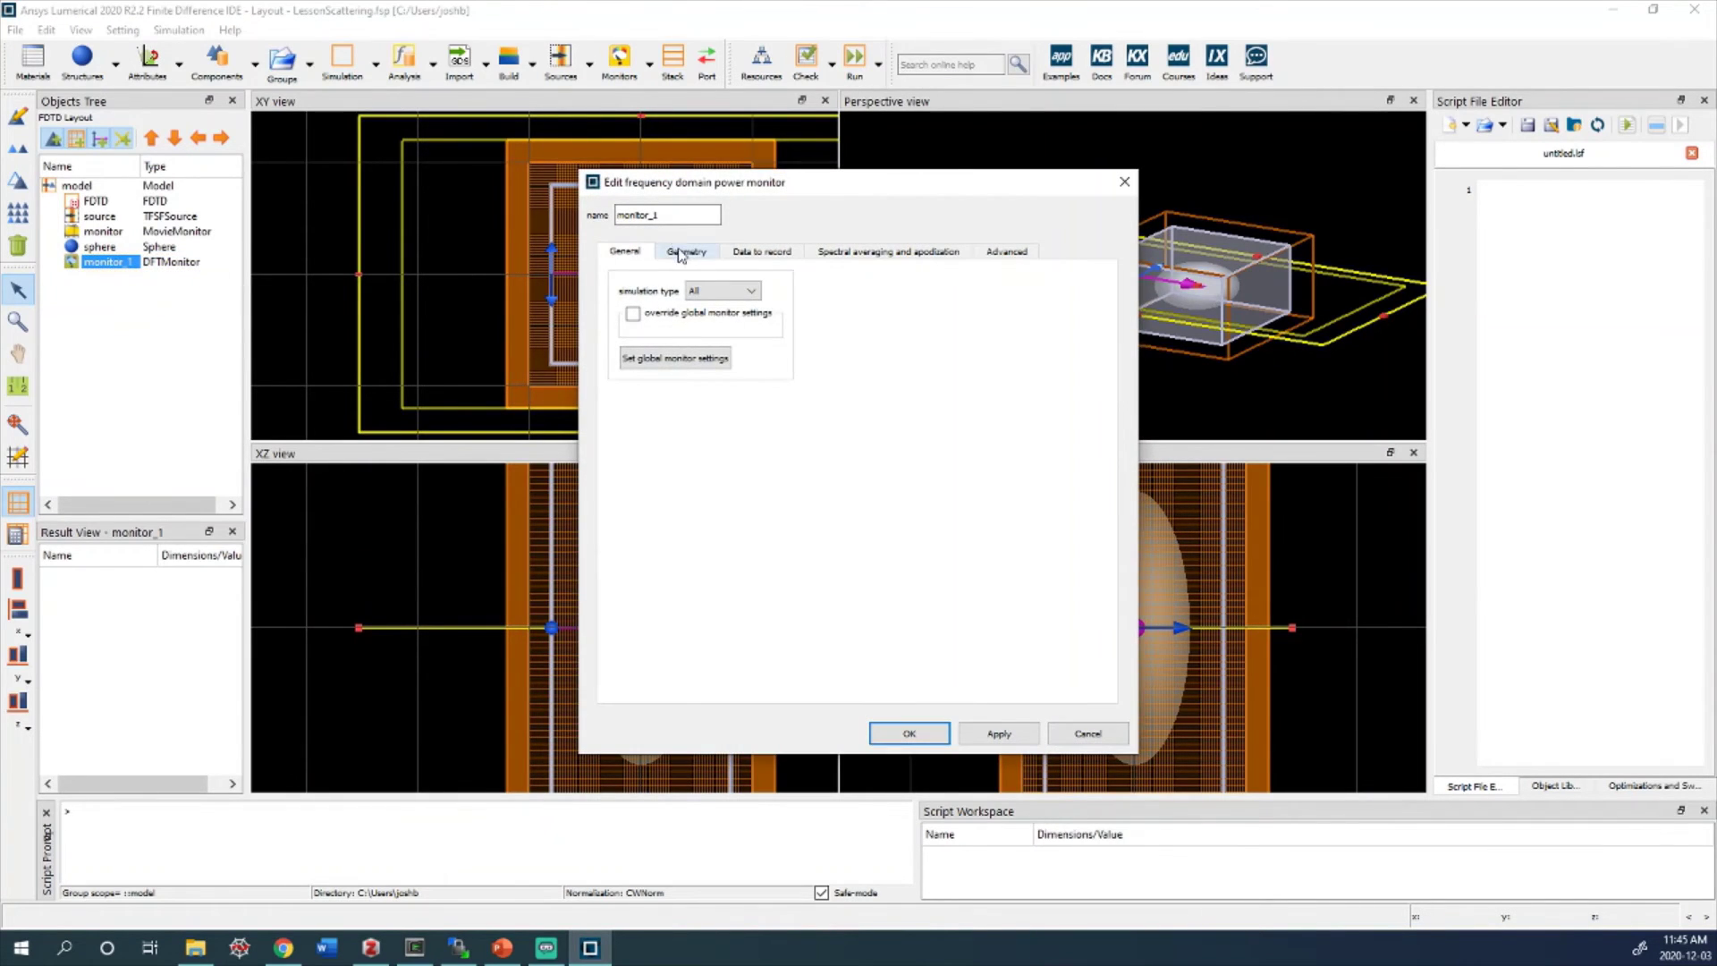
pyautogui.click(733, 301)
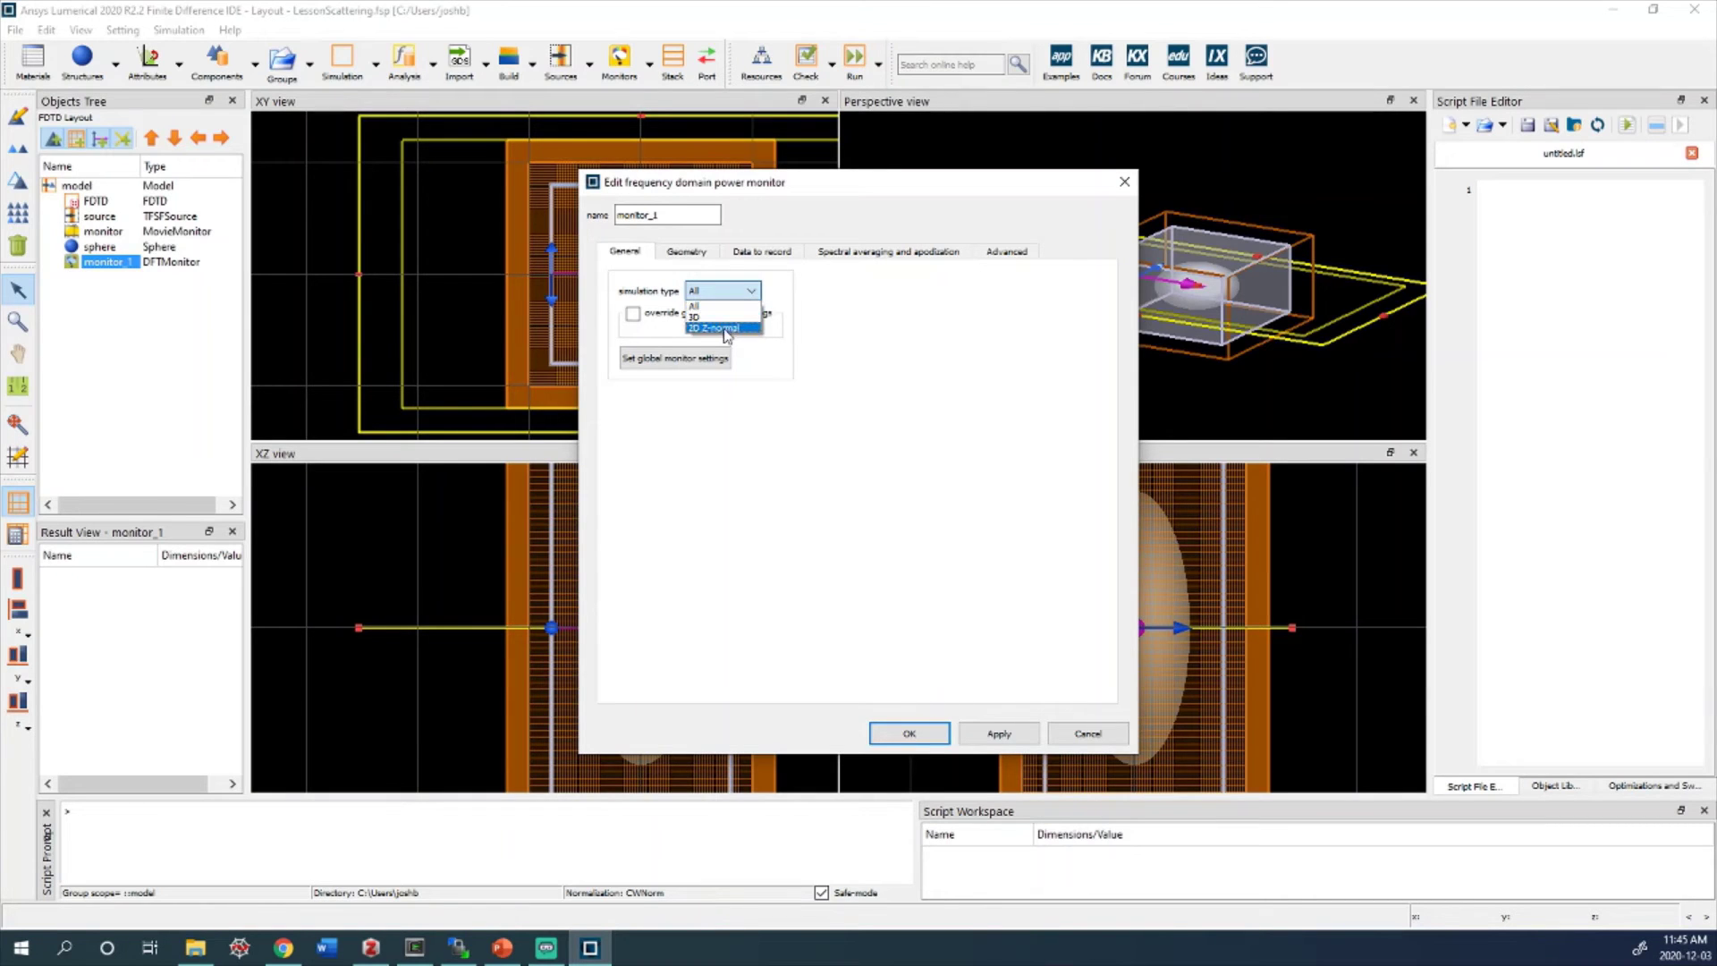
pyautogui.click(707, 306)
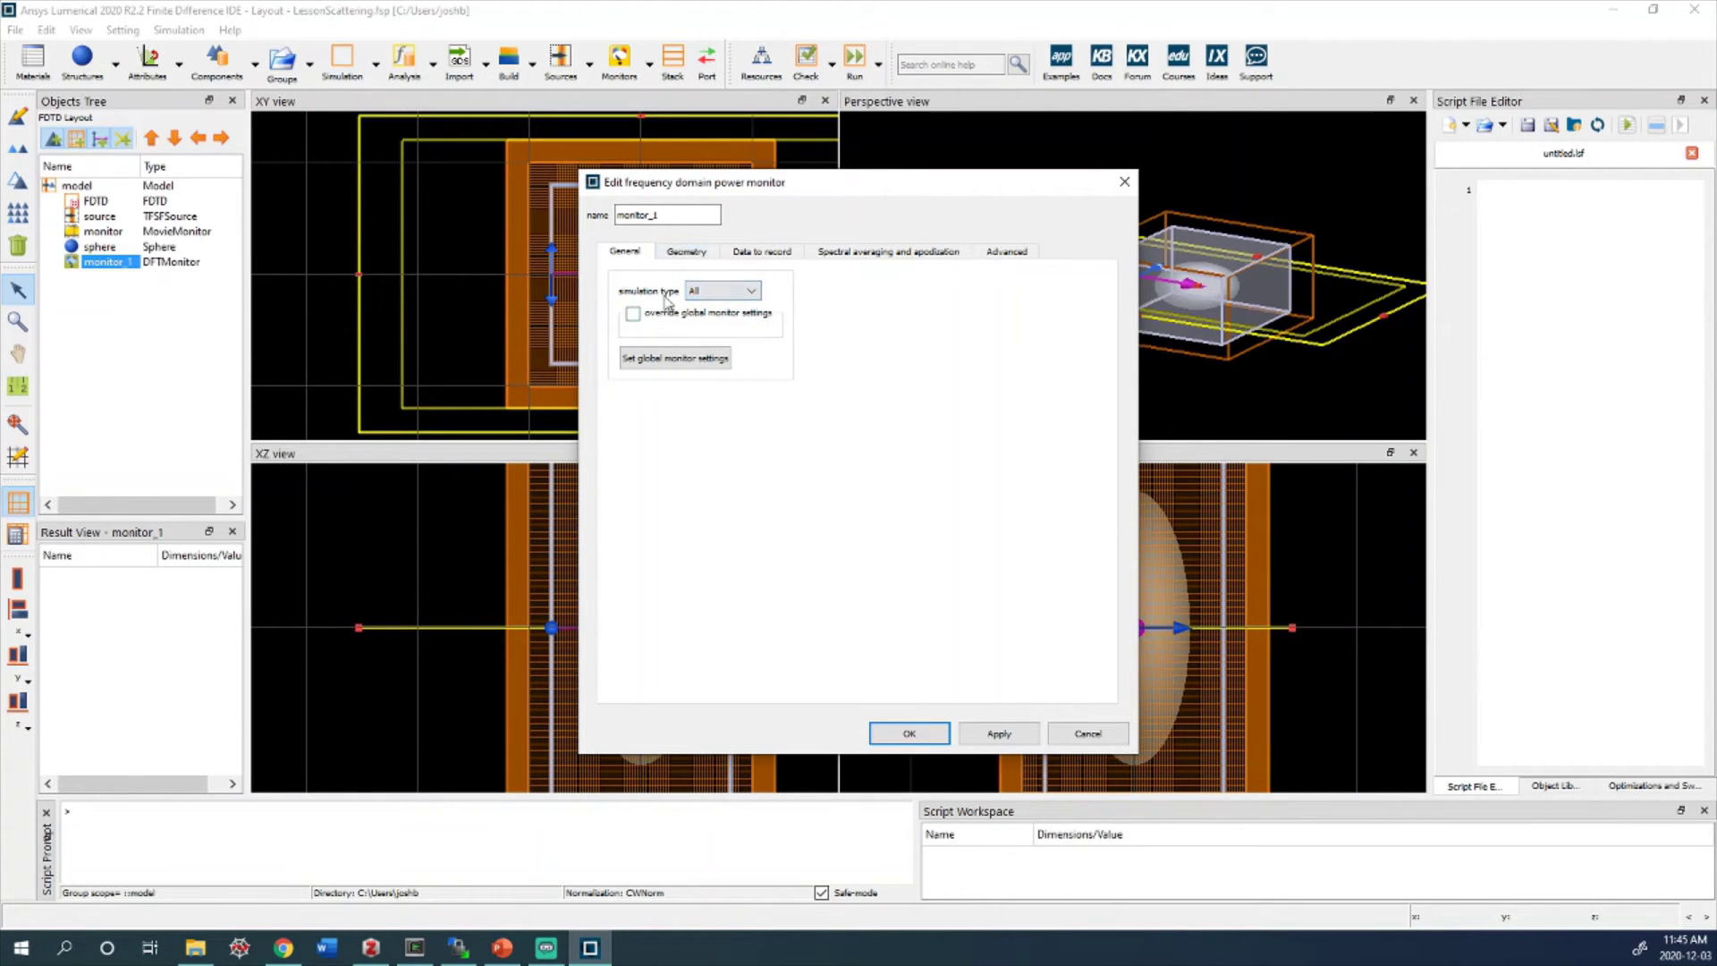
# Review the monitor's geometry, recorded data, spectral averaging and advanced settings, consulting the "Adding monitors" slide in PowerPoint
pyautogui.click(686, 251)
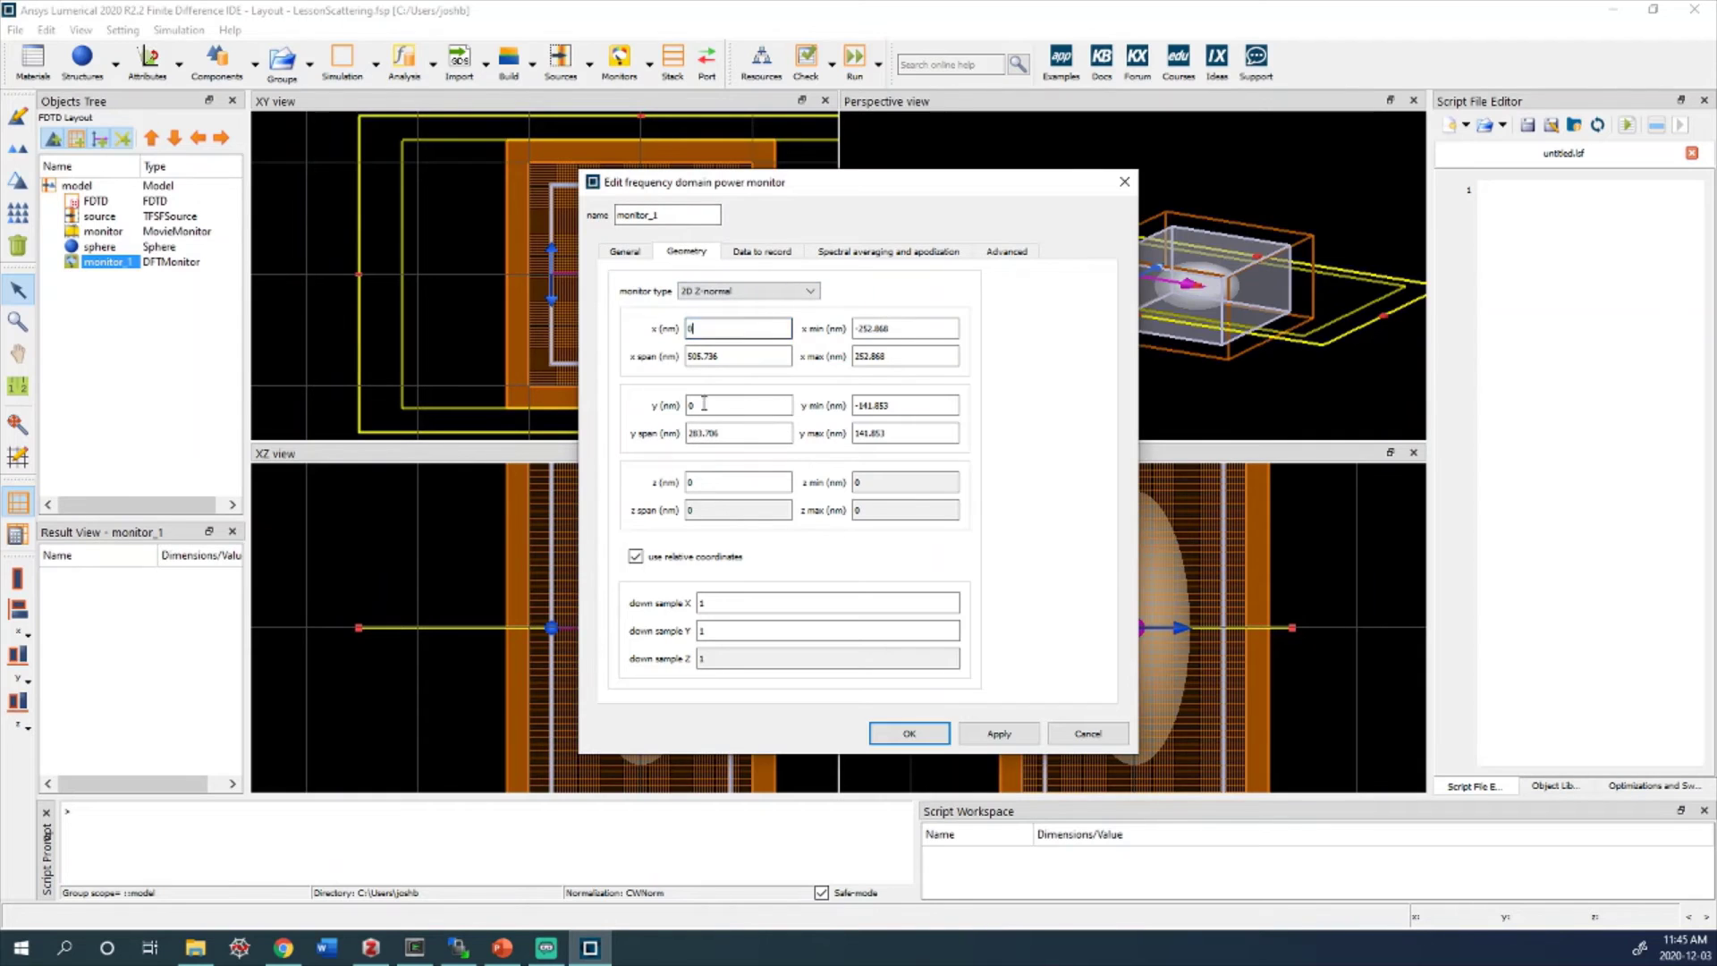
pyautogui.click(757, 254)
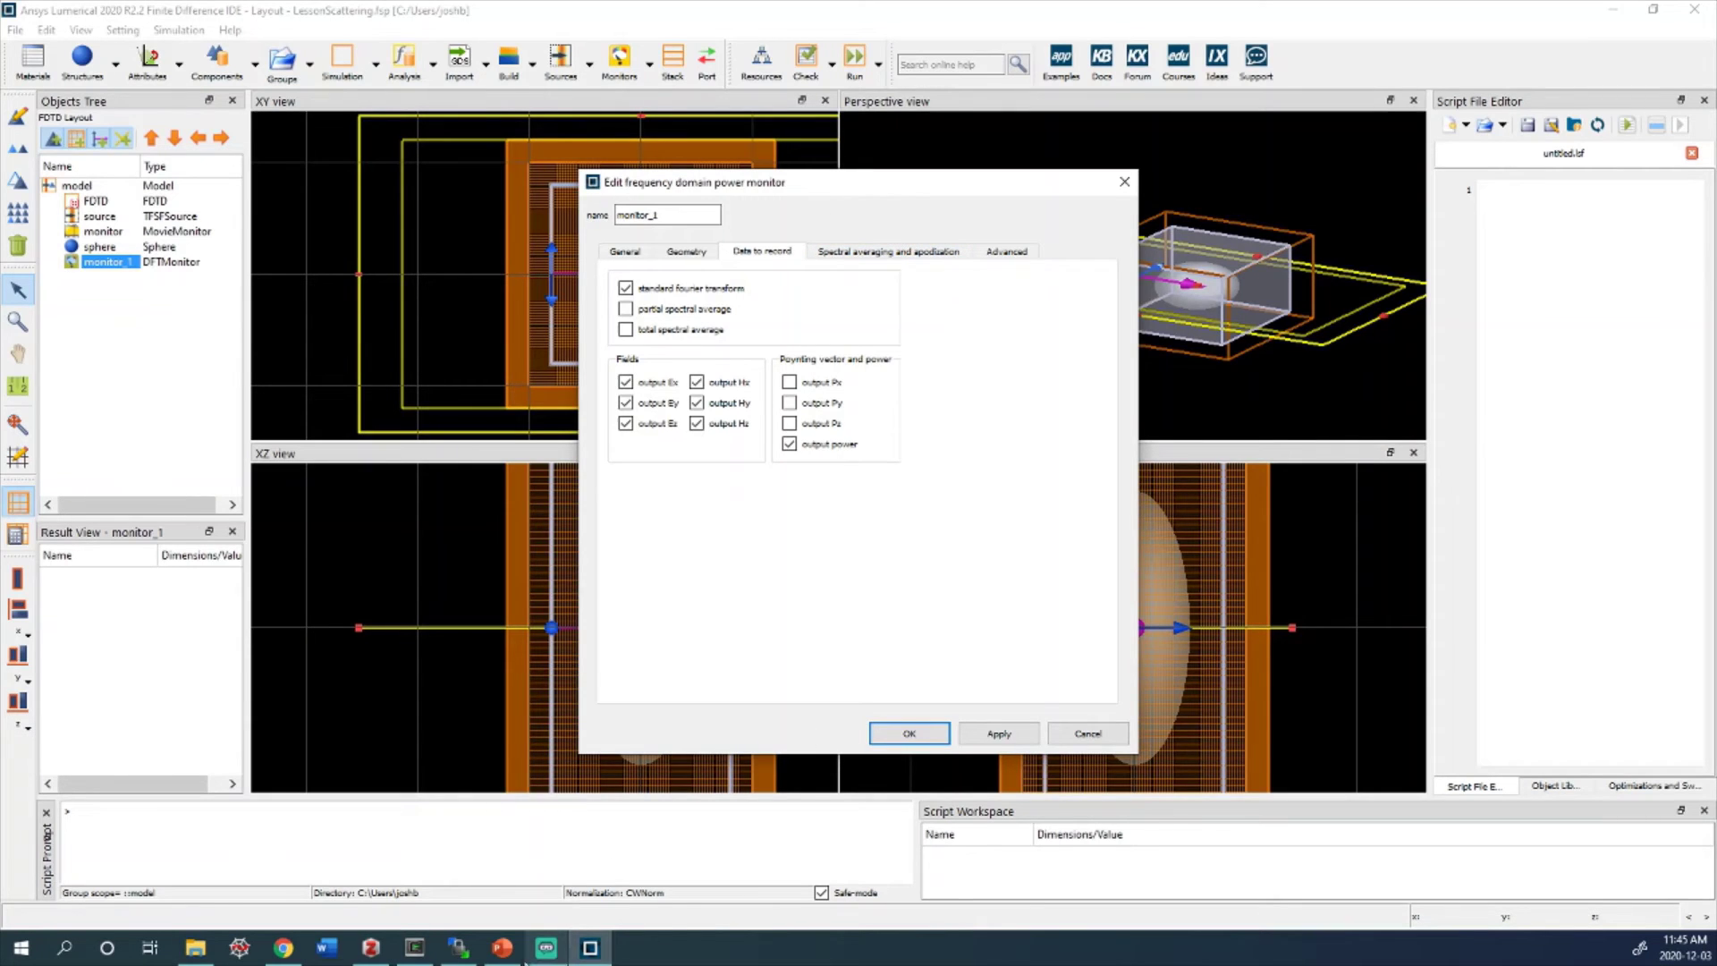
pyautogui.click(502, 946)
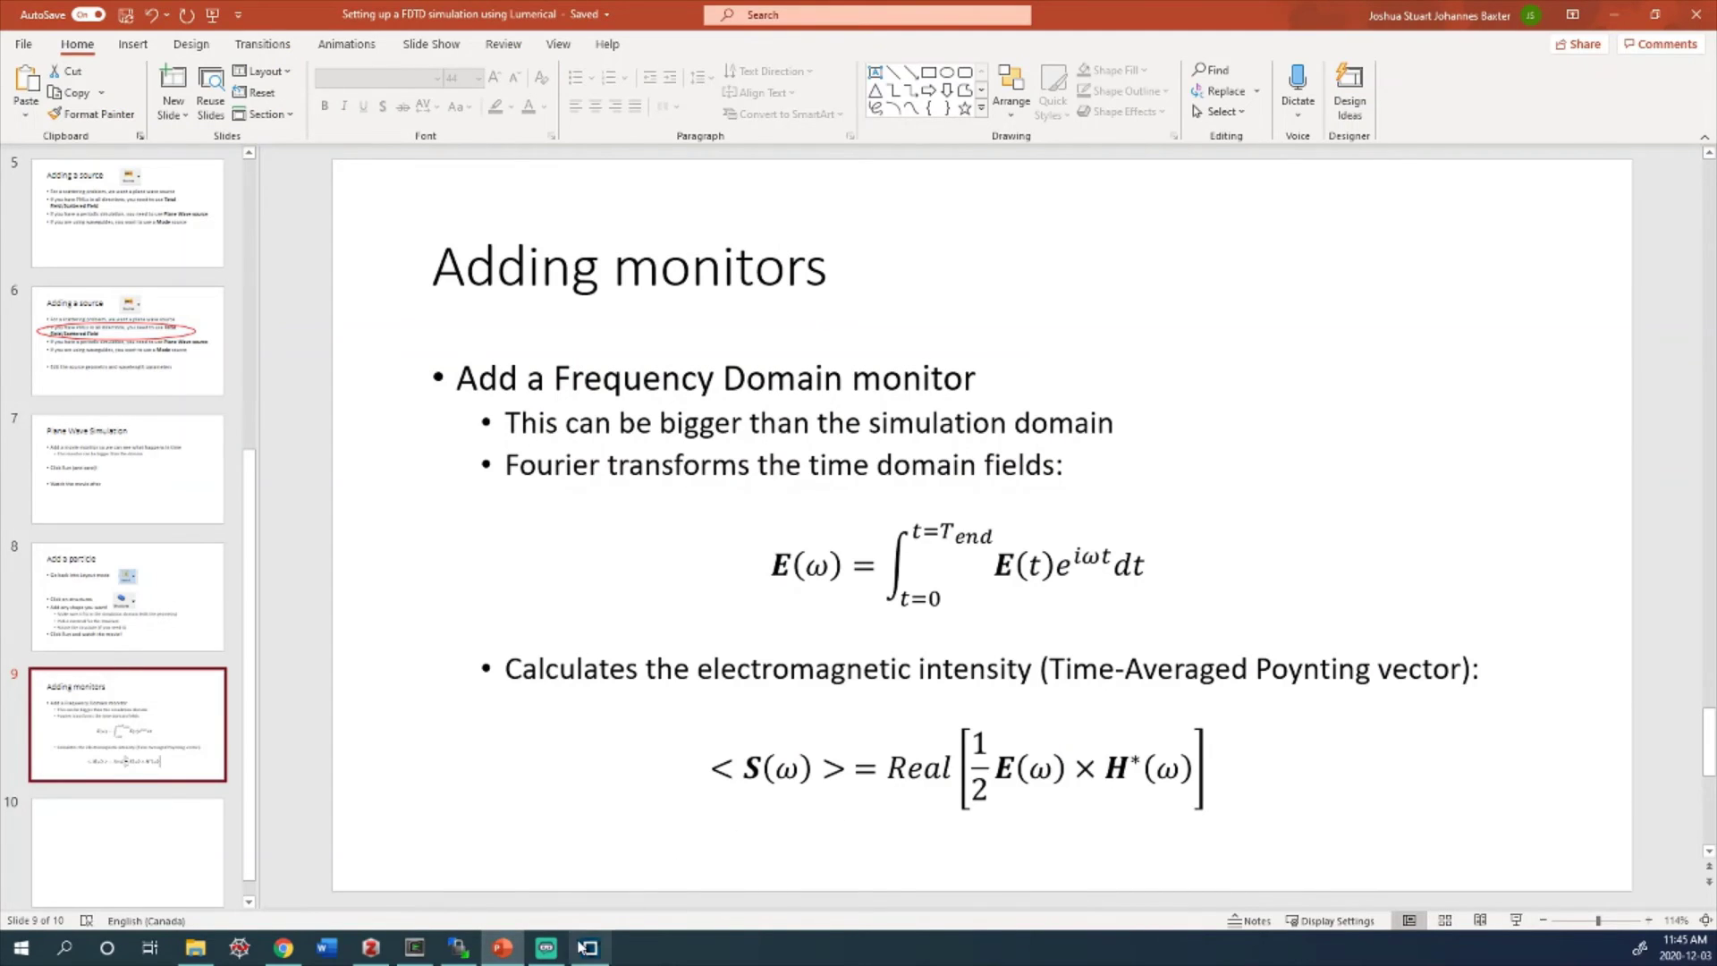
pyautogui.click(579, 950)
pyautogui.click(928, 253)
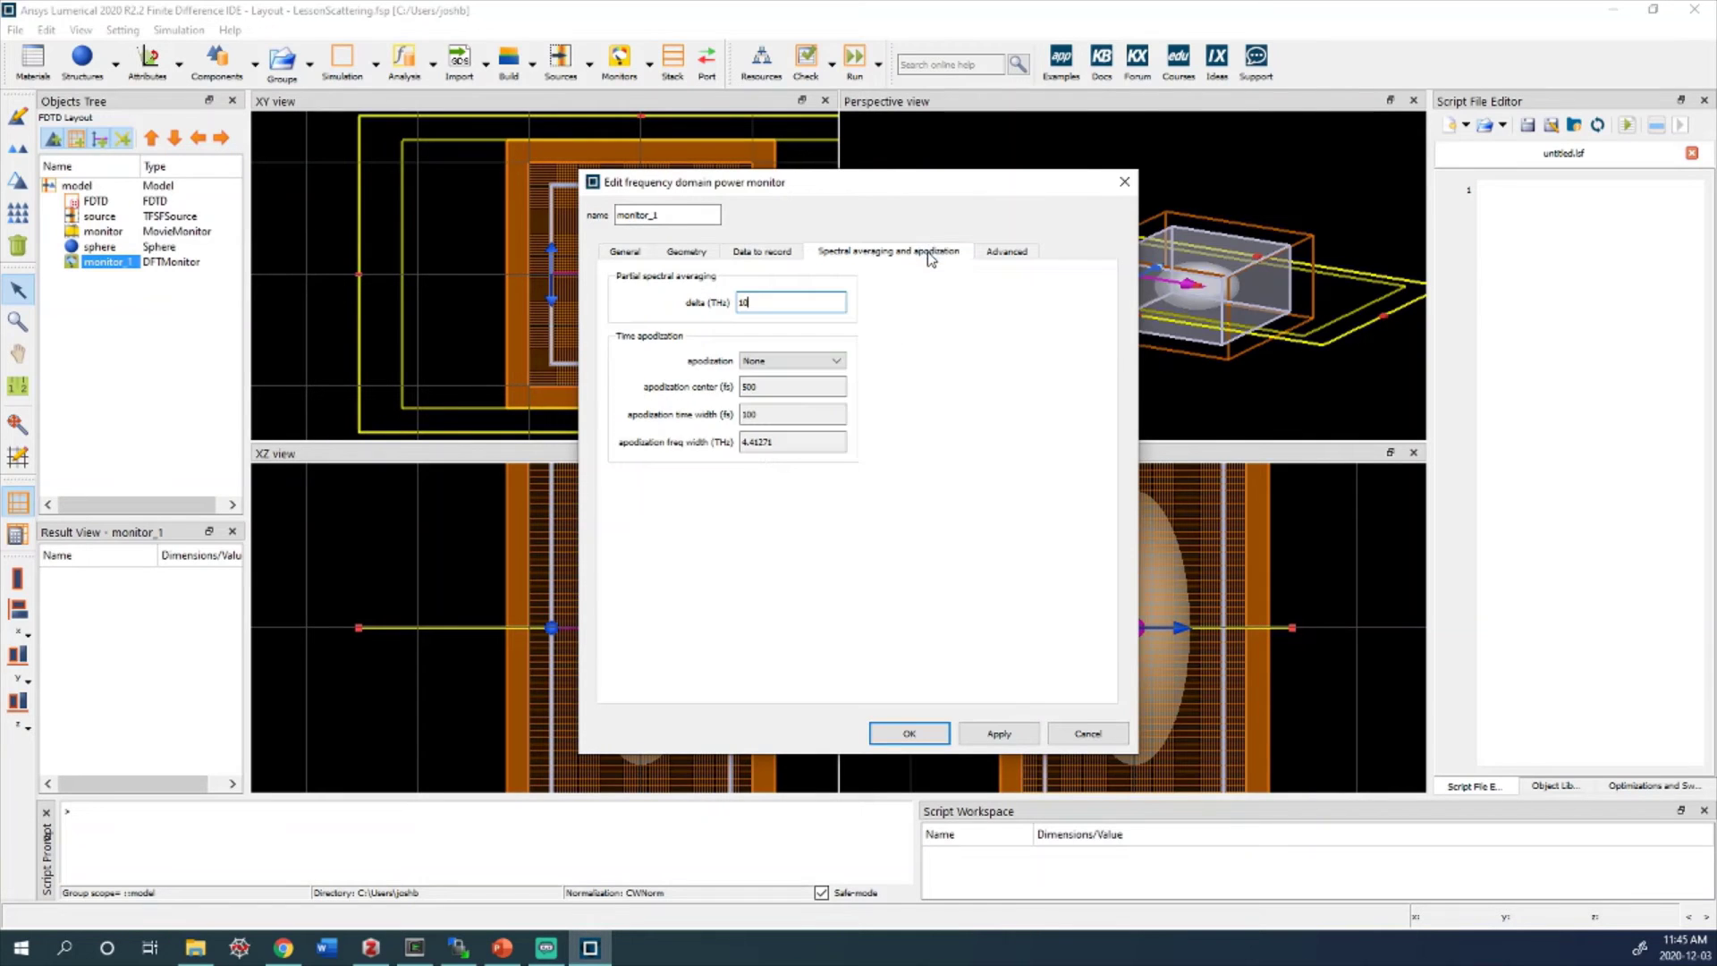
pyautogui.click(1008, 253)
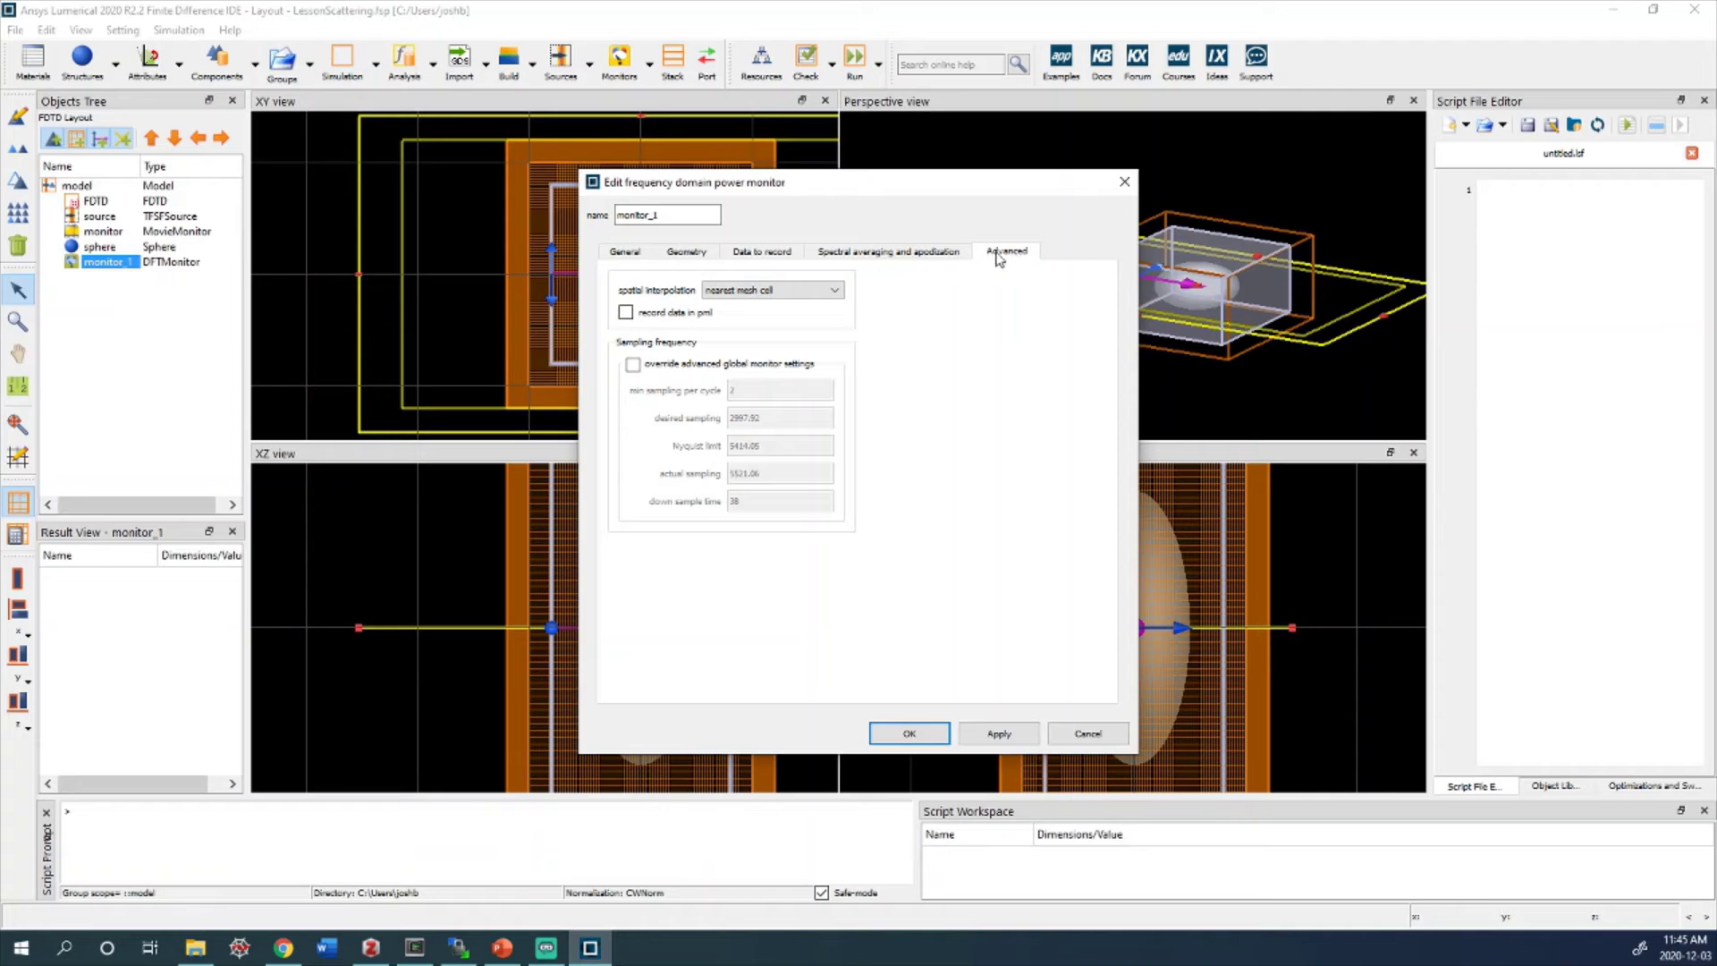
# Set the global monitor settings to 21 frequency points, keeping the source limits, and accept the frequency-domain monitor's properties
pyautogui.click(625, 255)
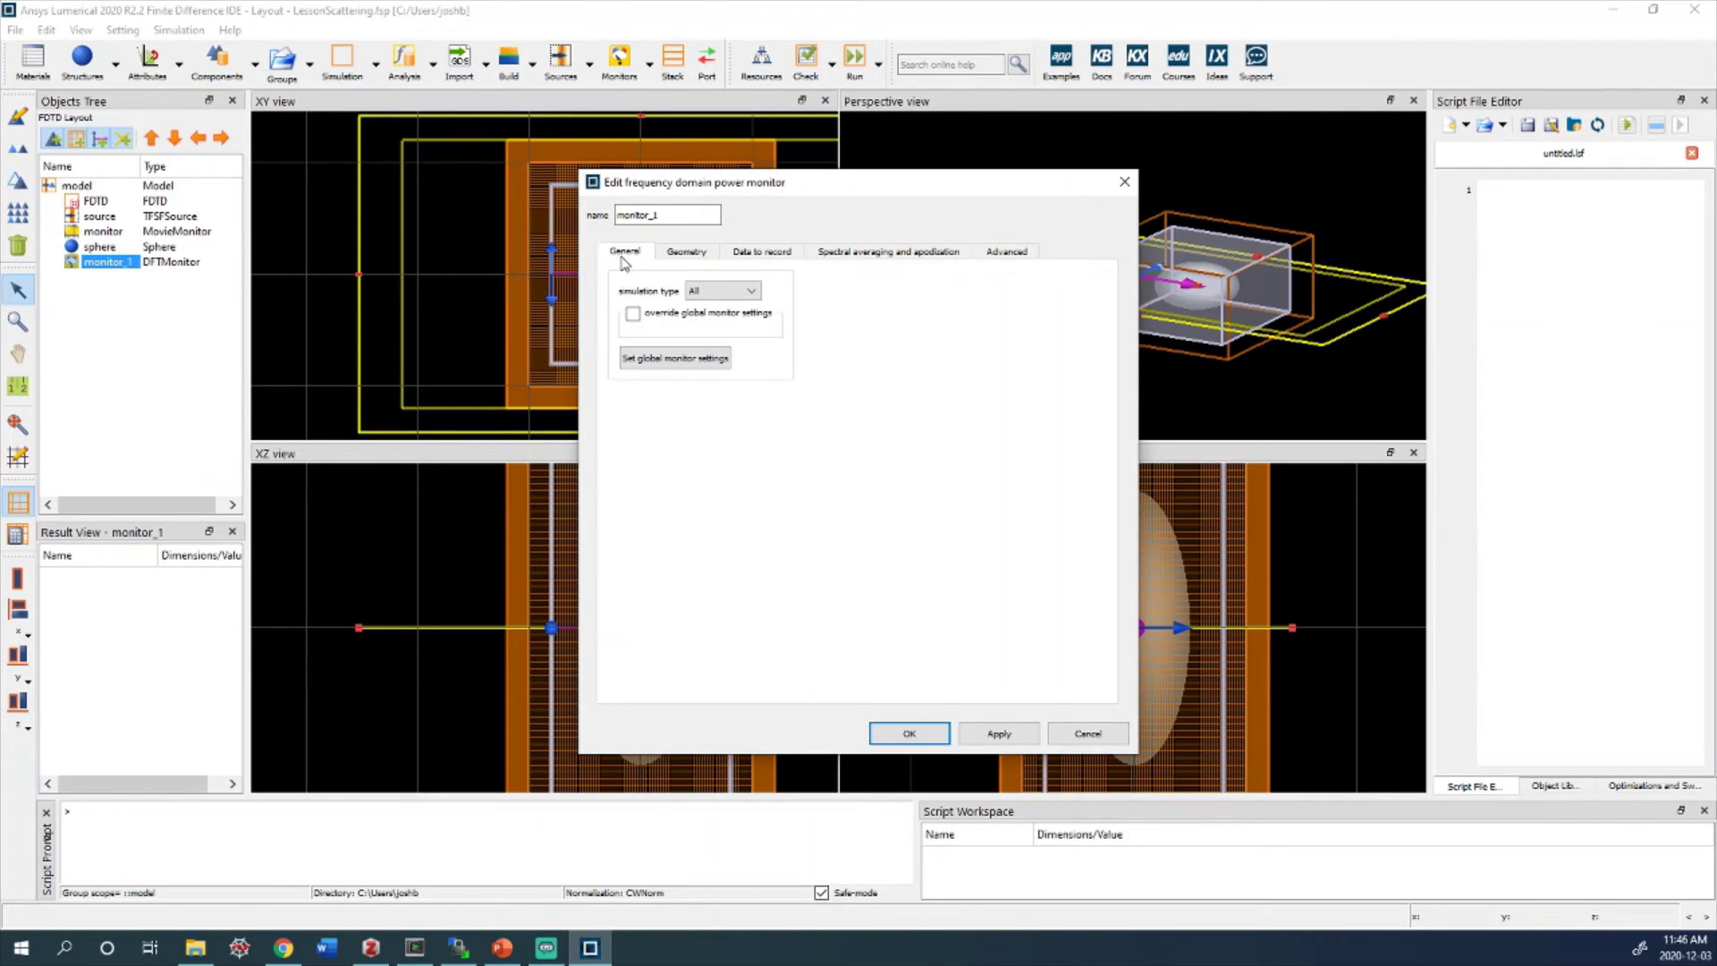
pyautogui.click(685, 360)
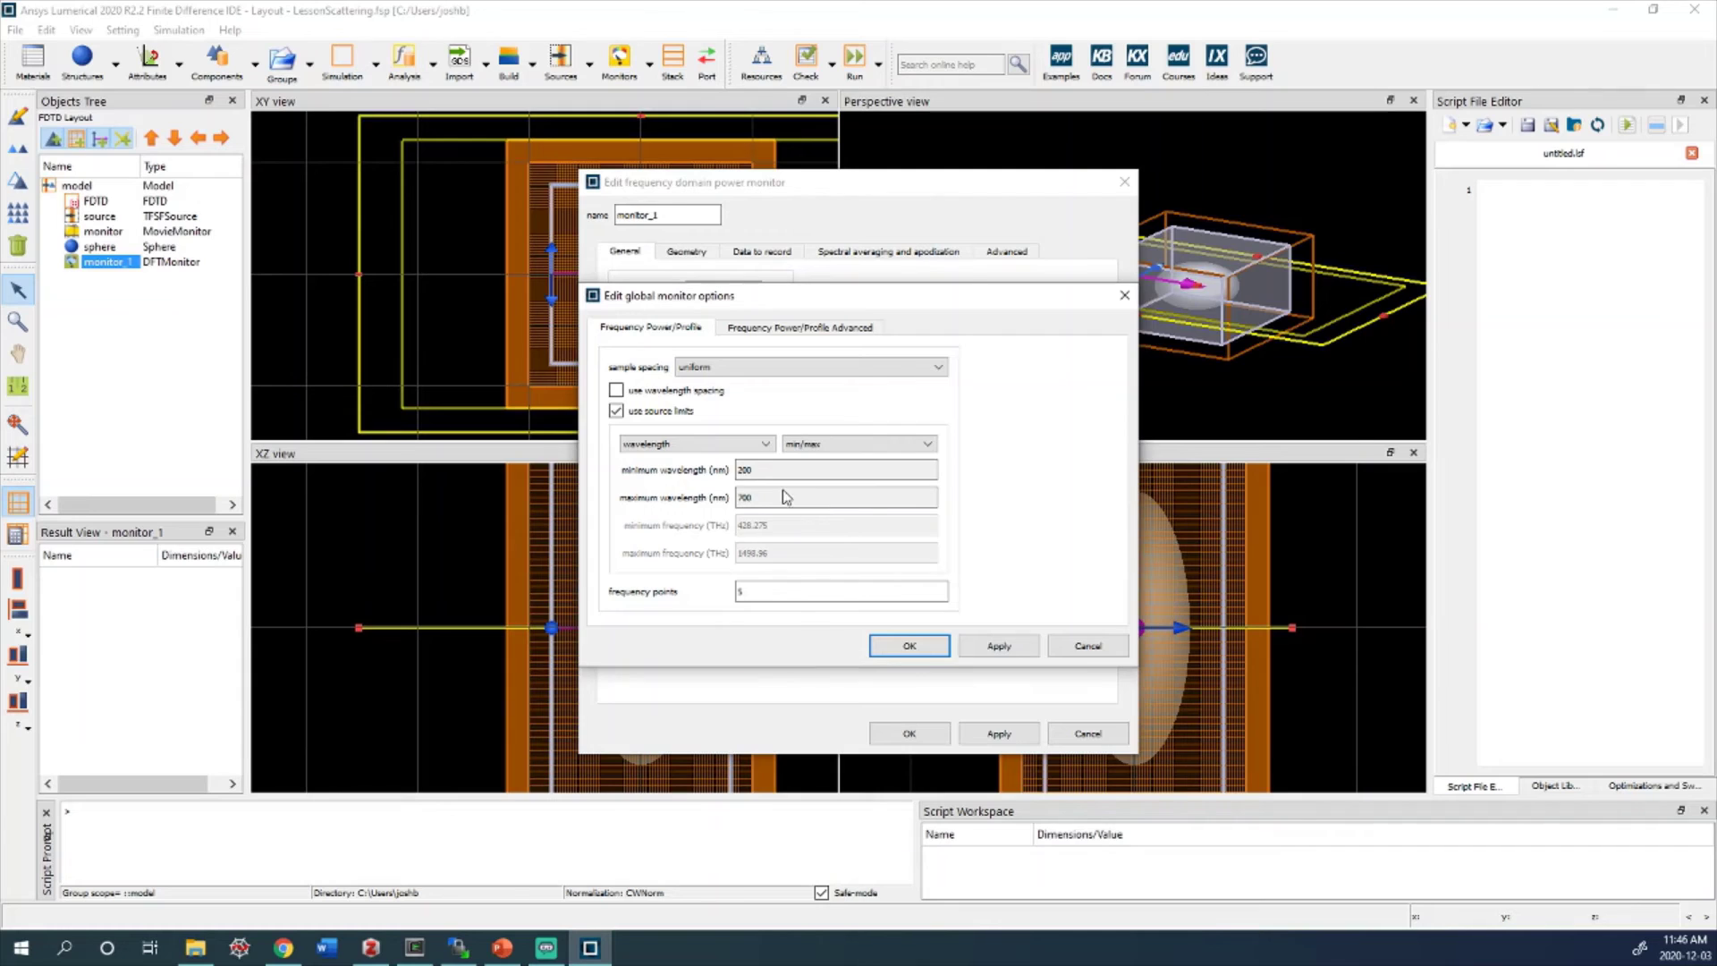
pyautogui.click(801, 591)
pyautogui.click(890, 595)
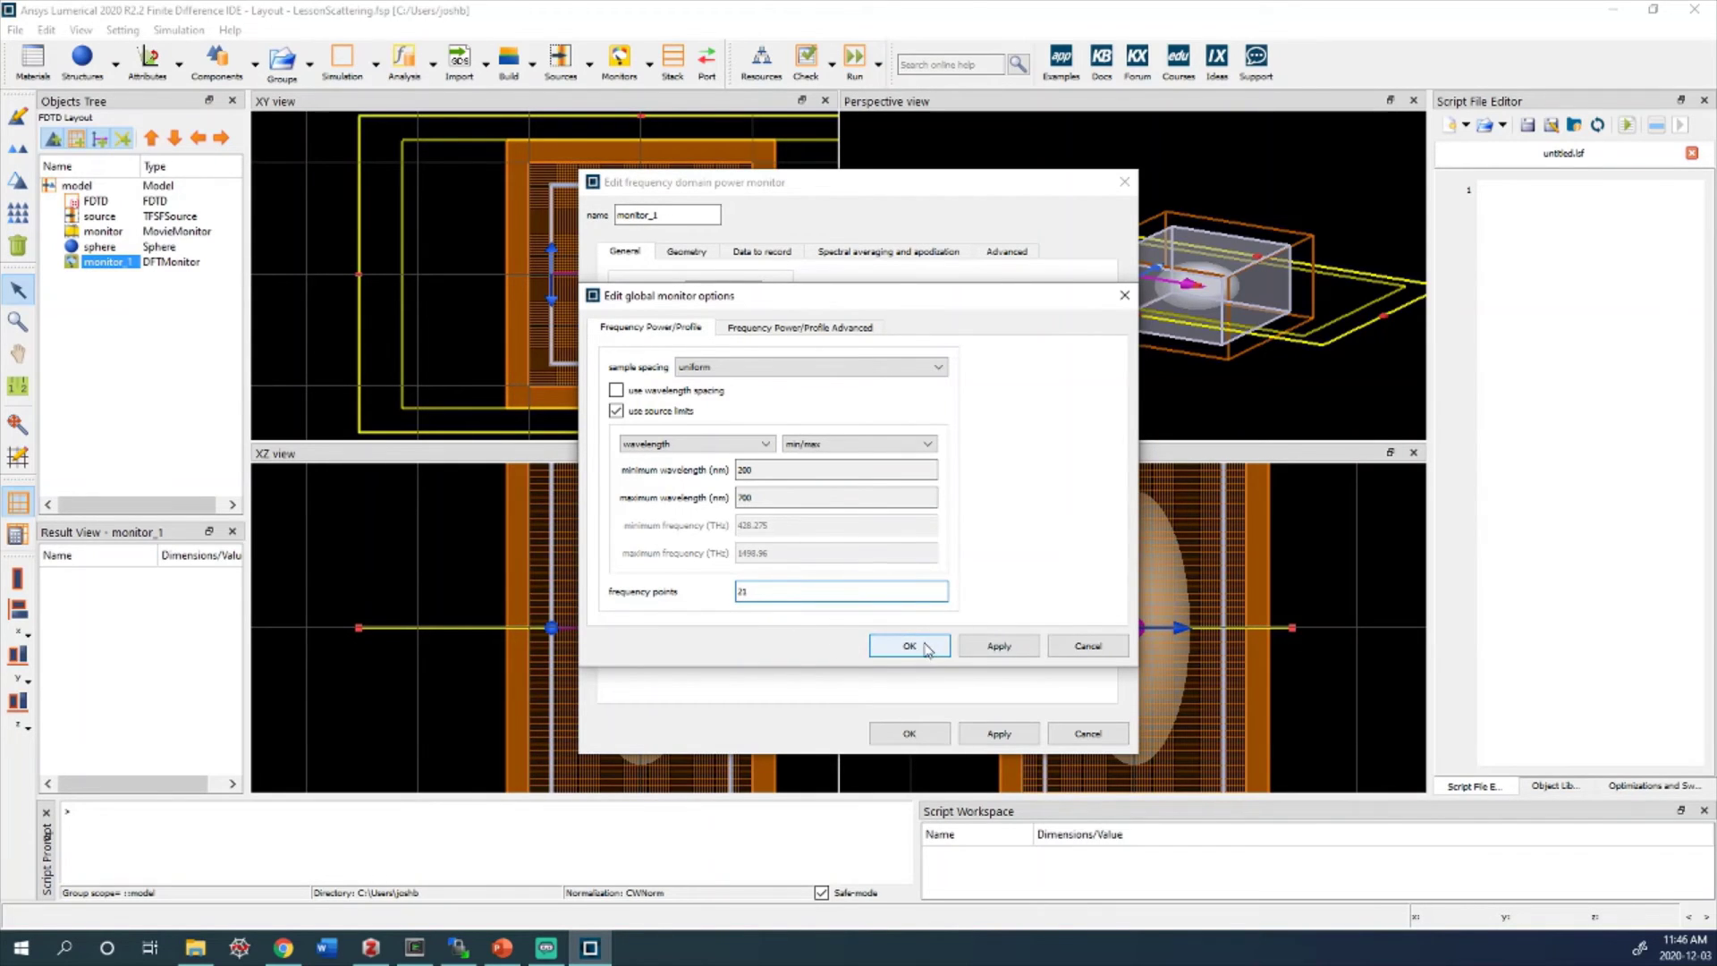
pyautogui.click(999, 647)
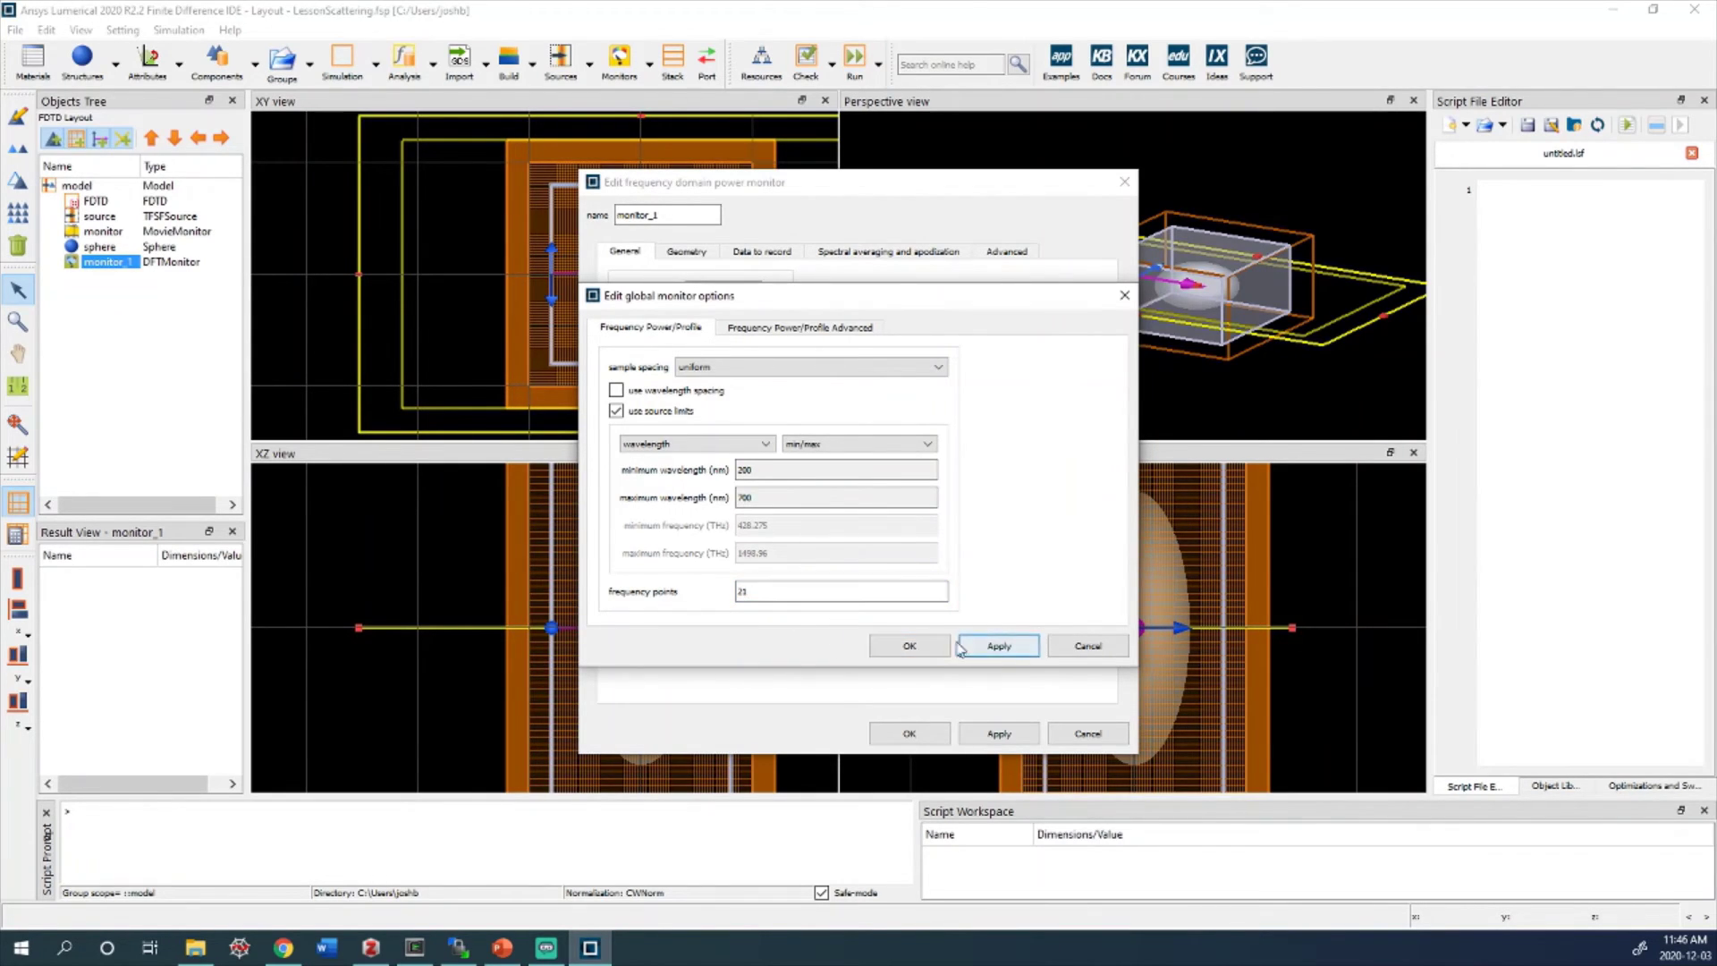
pyautogui.click(926, 647)
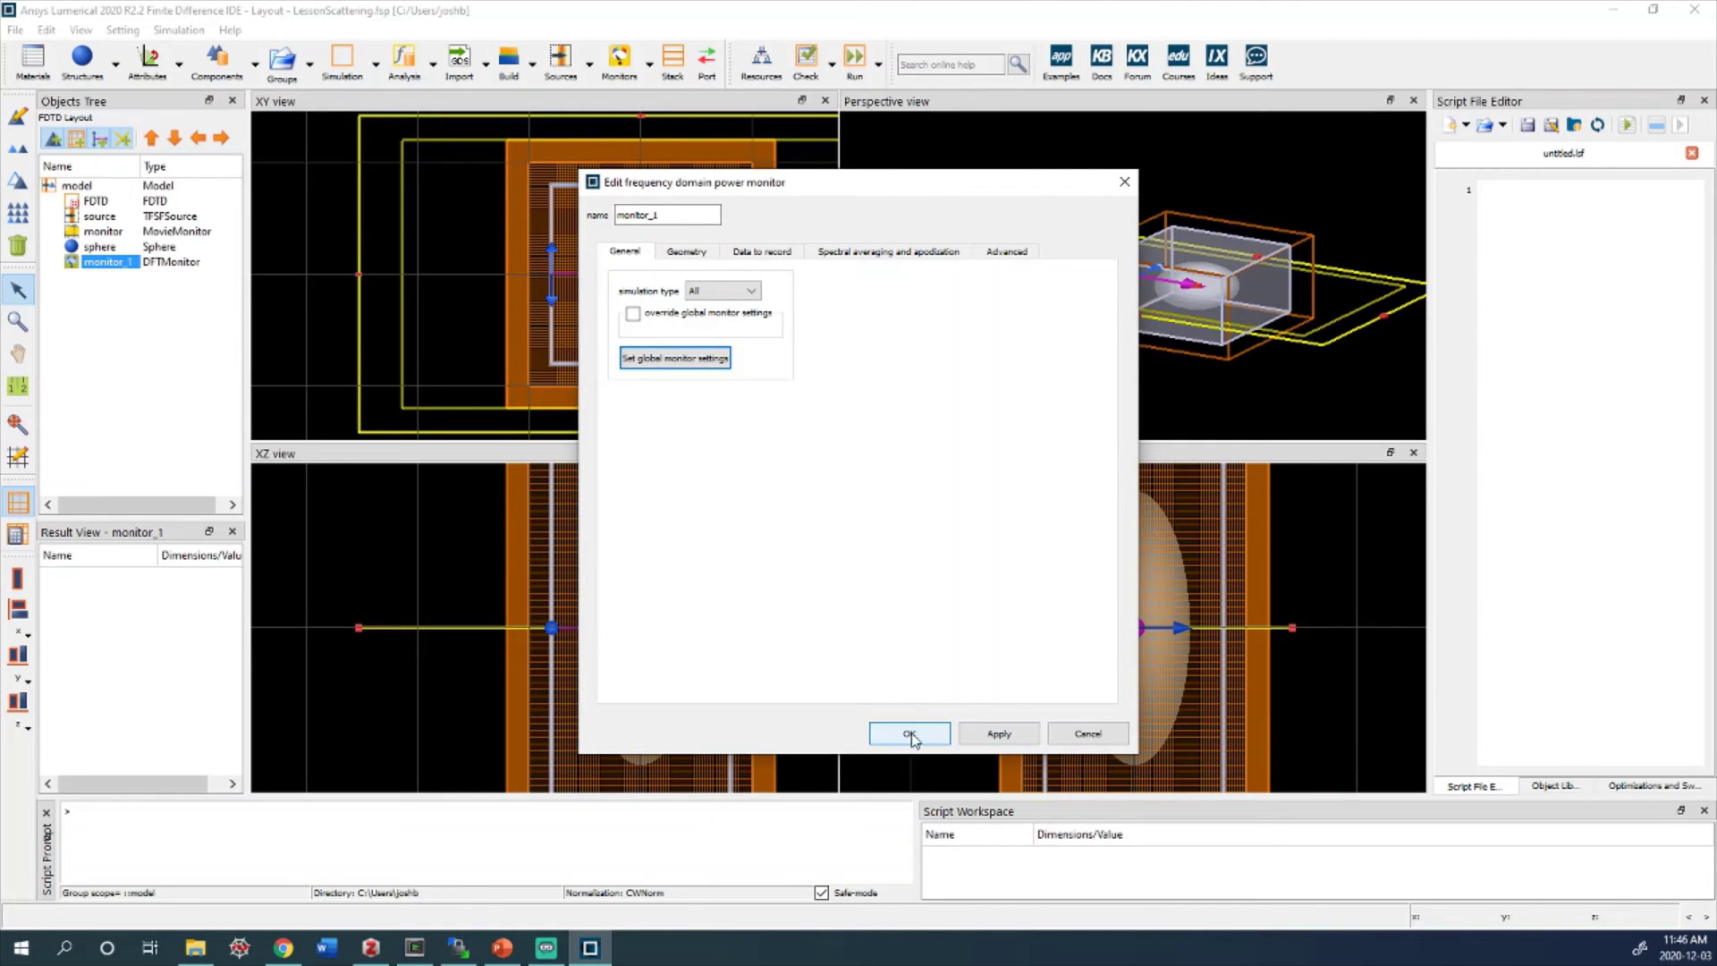
pyautogui.click(883, 738)
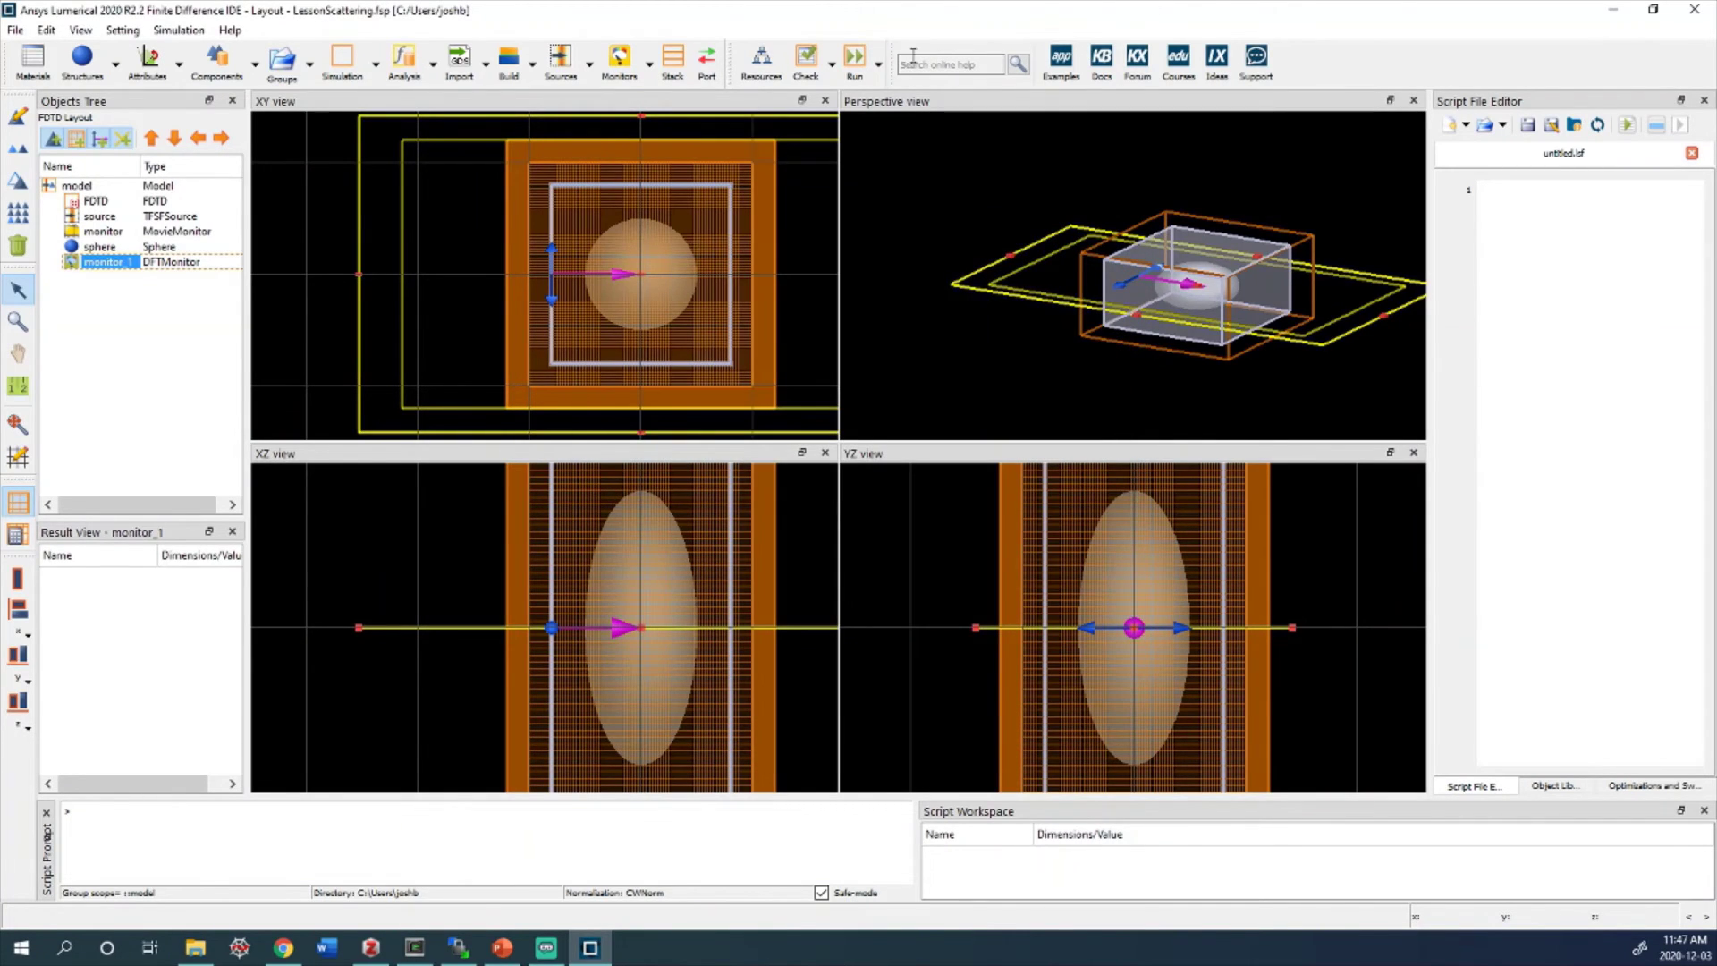
# Run the FDTD simulation with the frequency-domain monitor included
pyautogui.click(860, 63)
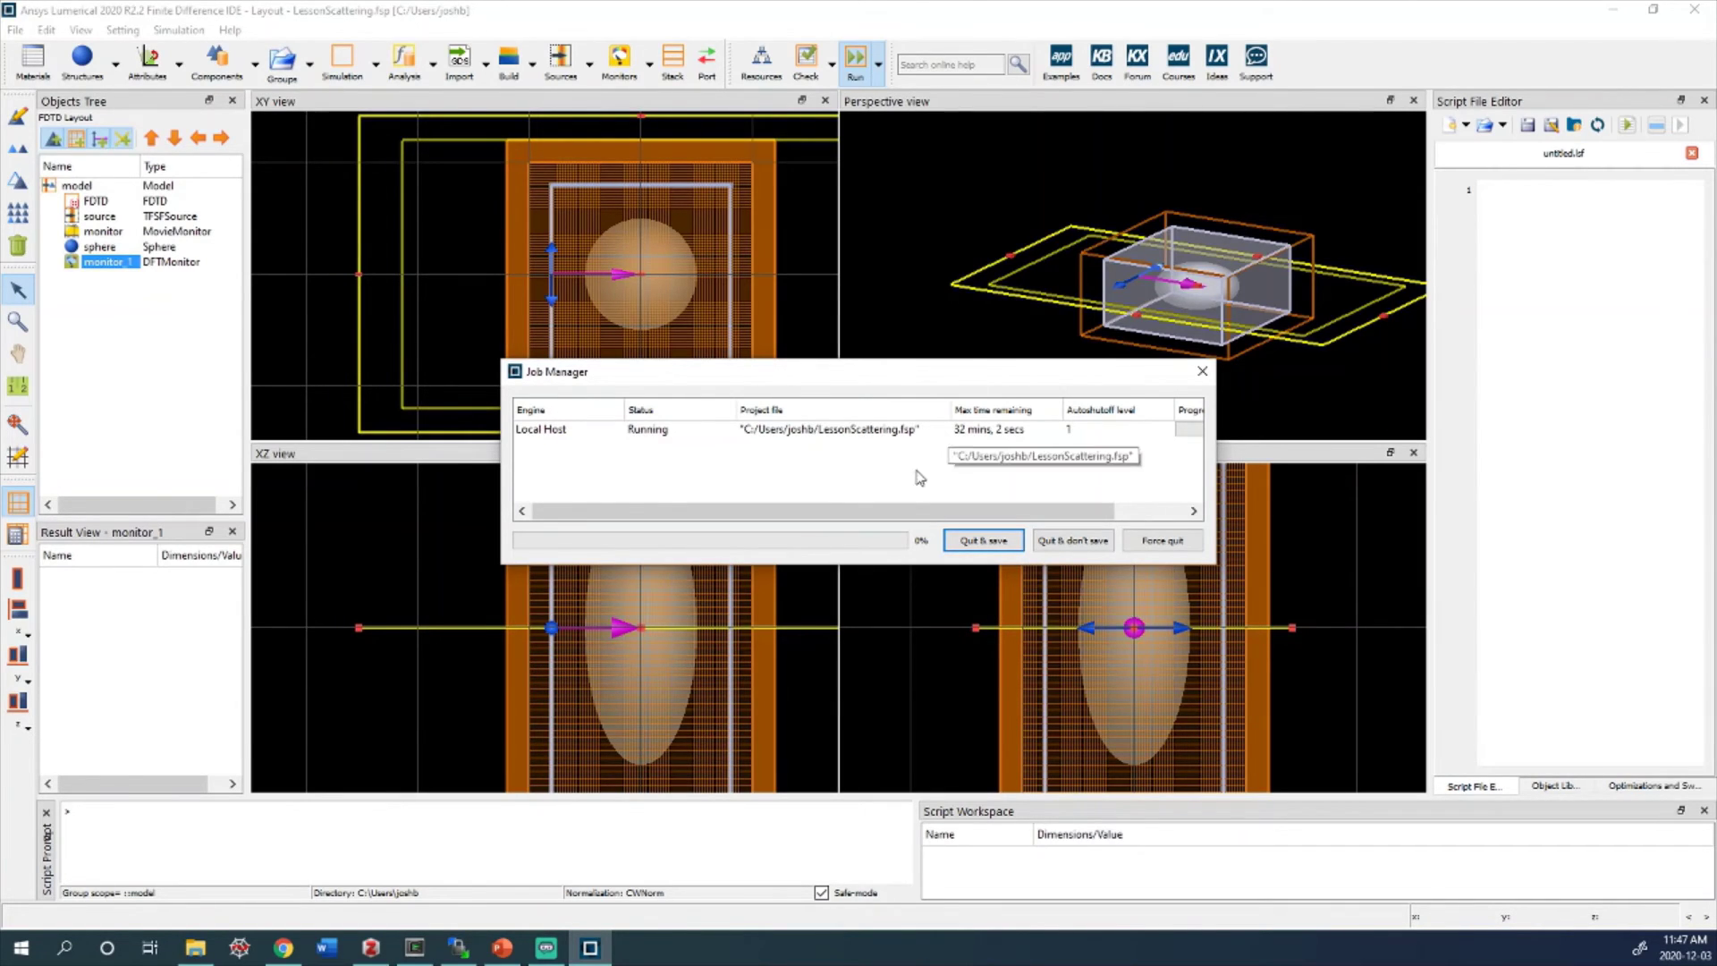
pyautogui.moveTo(920, 512); pyautogui.dragTo(883, 524)
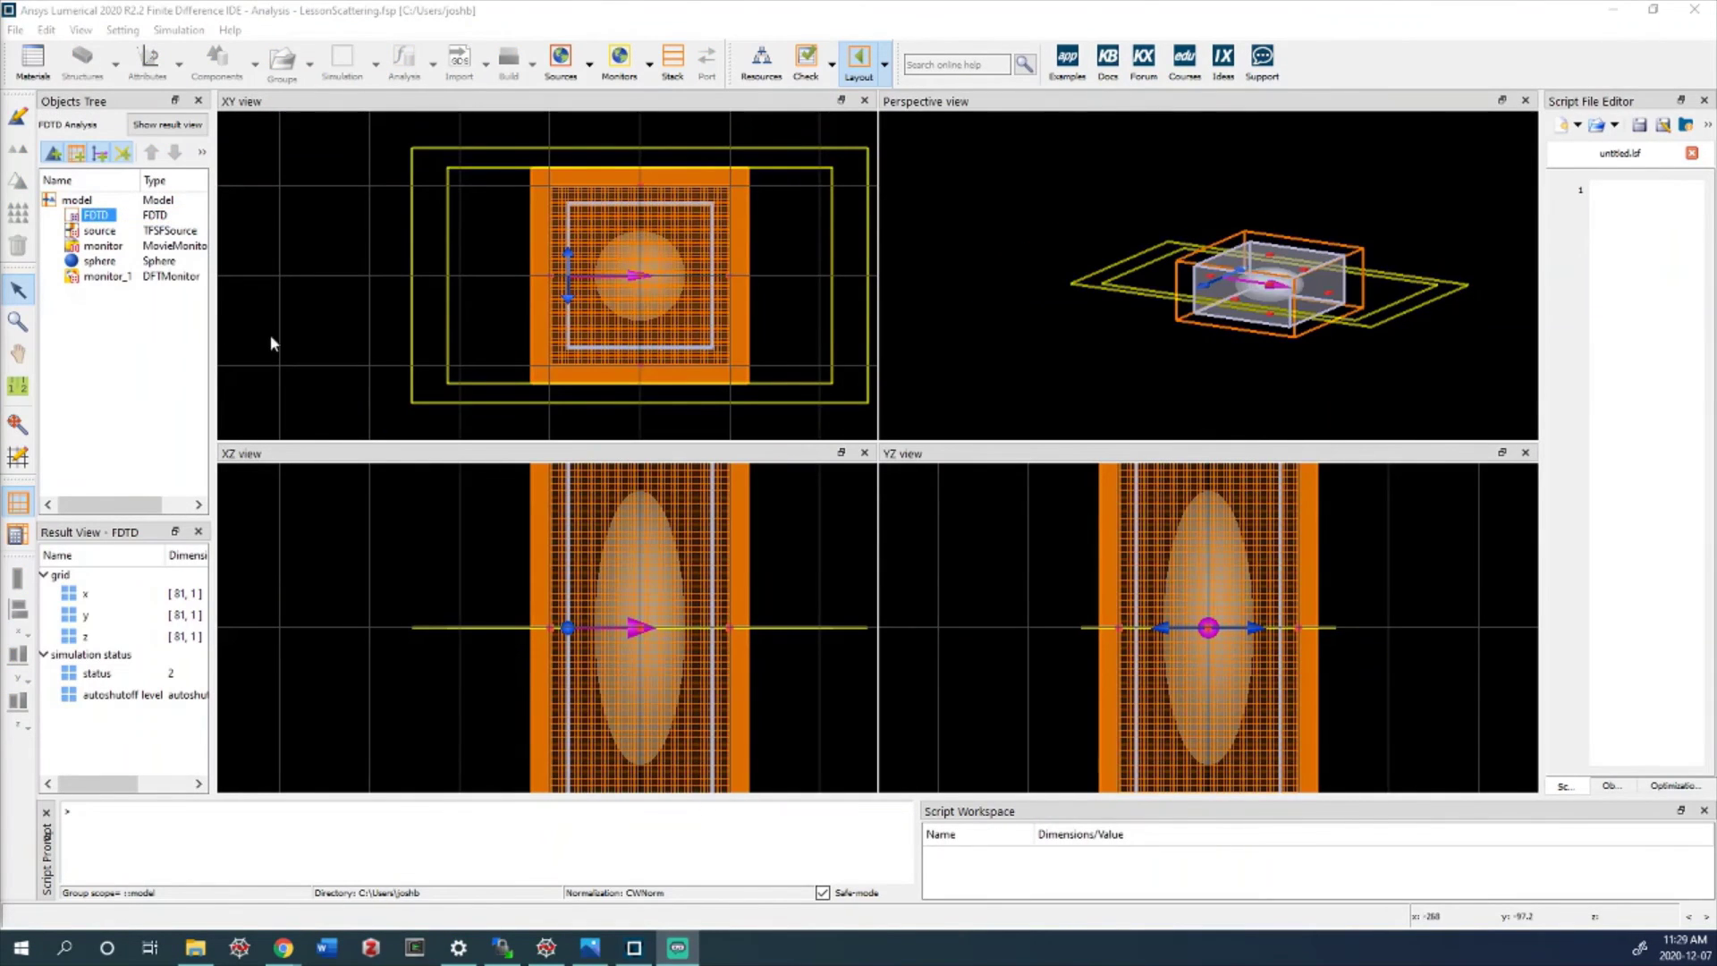
# Visualize the transmission result T of monitor_1 against wavelength, and close the plot after viewing it
pyautogui.click(105, 276)
pyautogui.rightClick(123, 285)
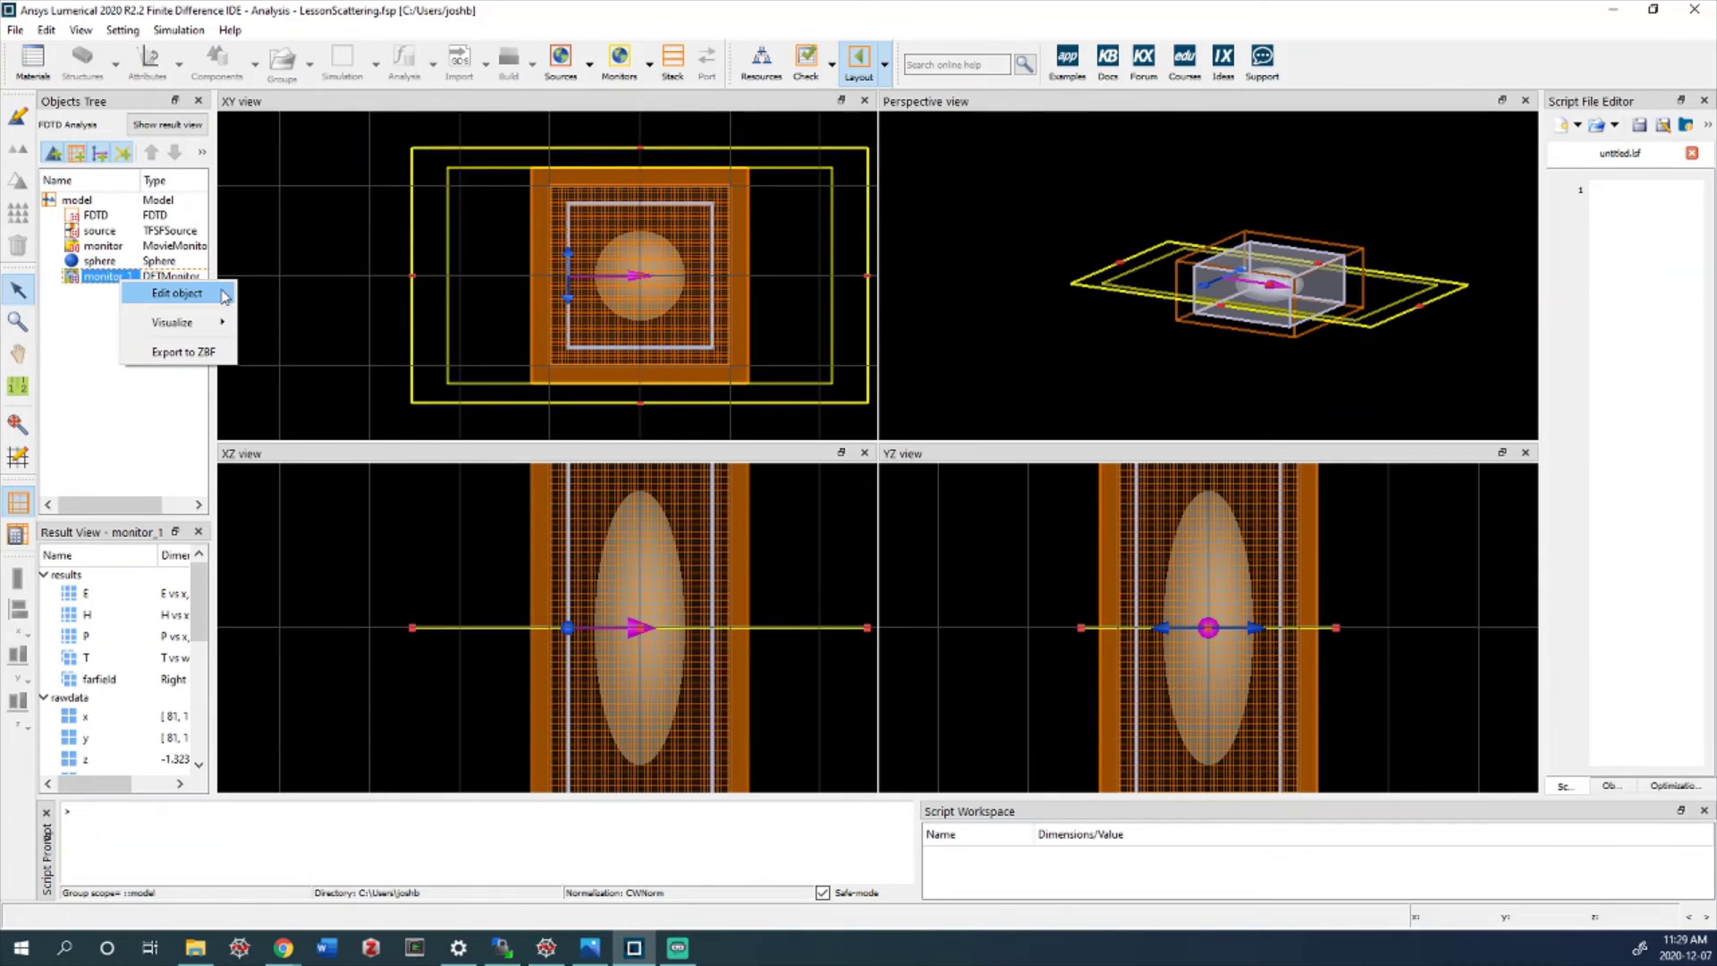
pyautogui.moveTo(216, 323)
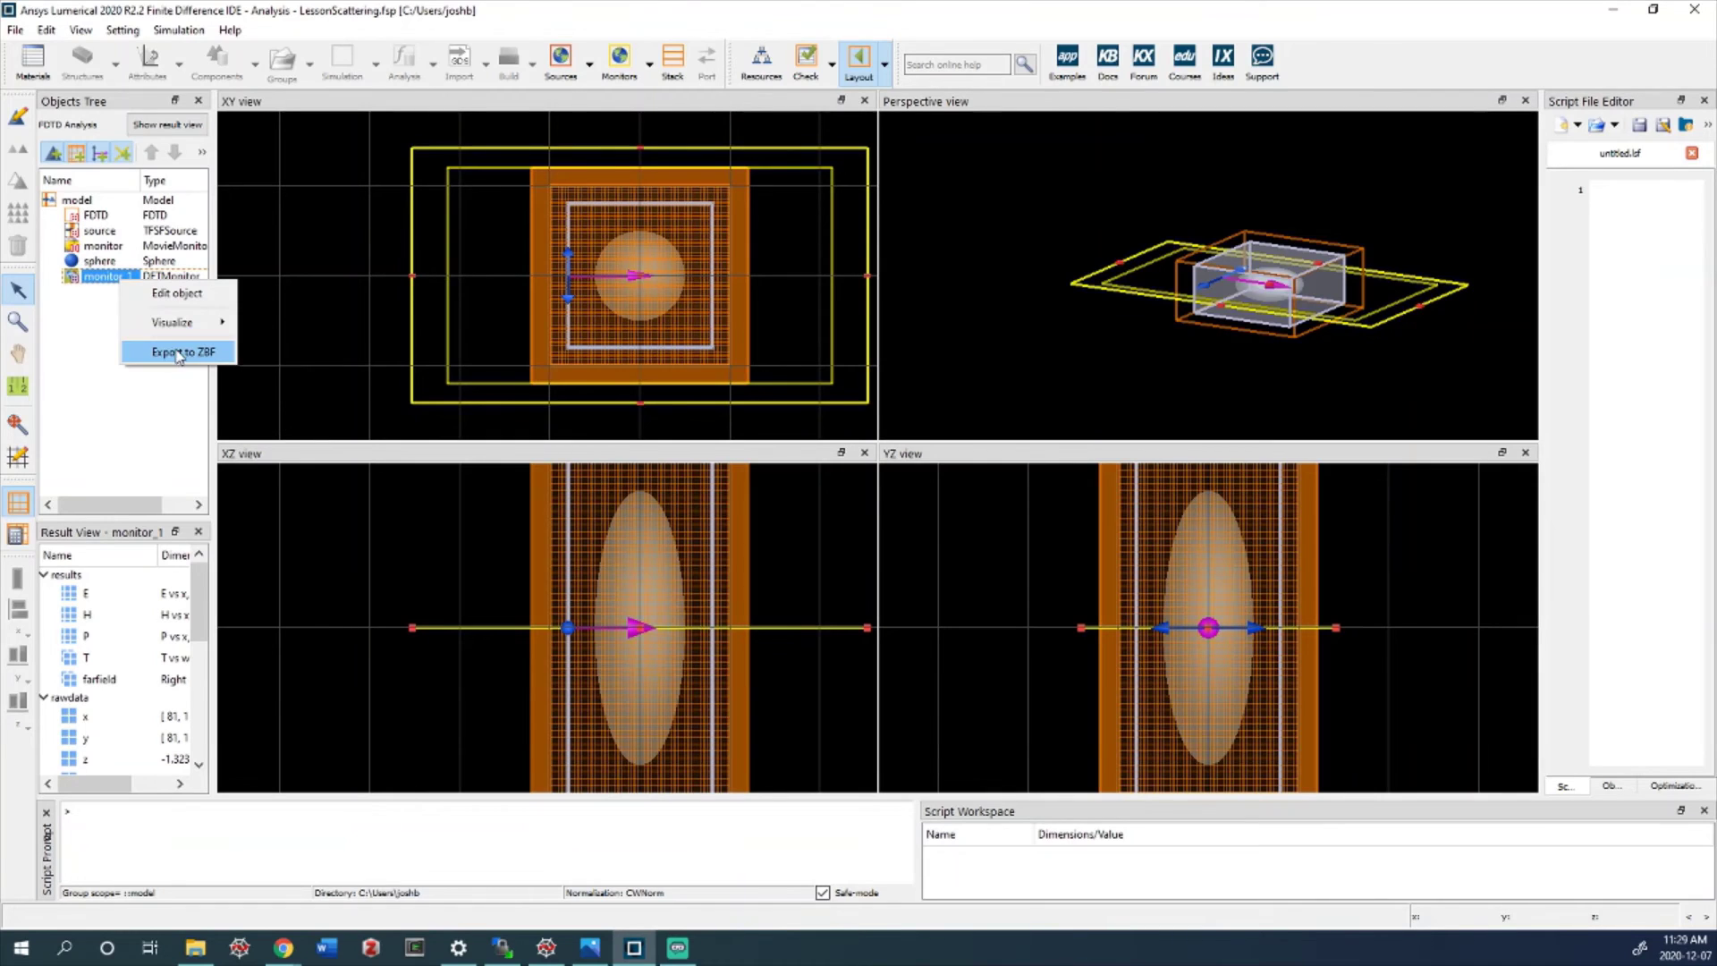
pyautogui.moveTo(177, 329)
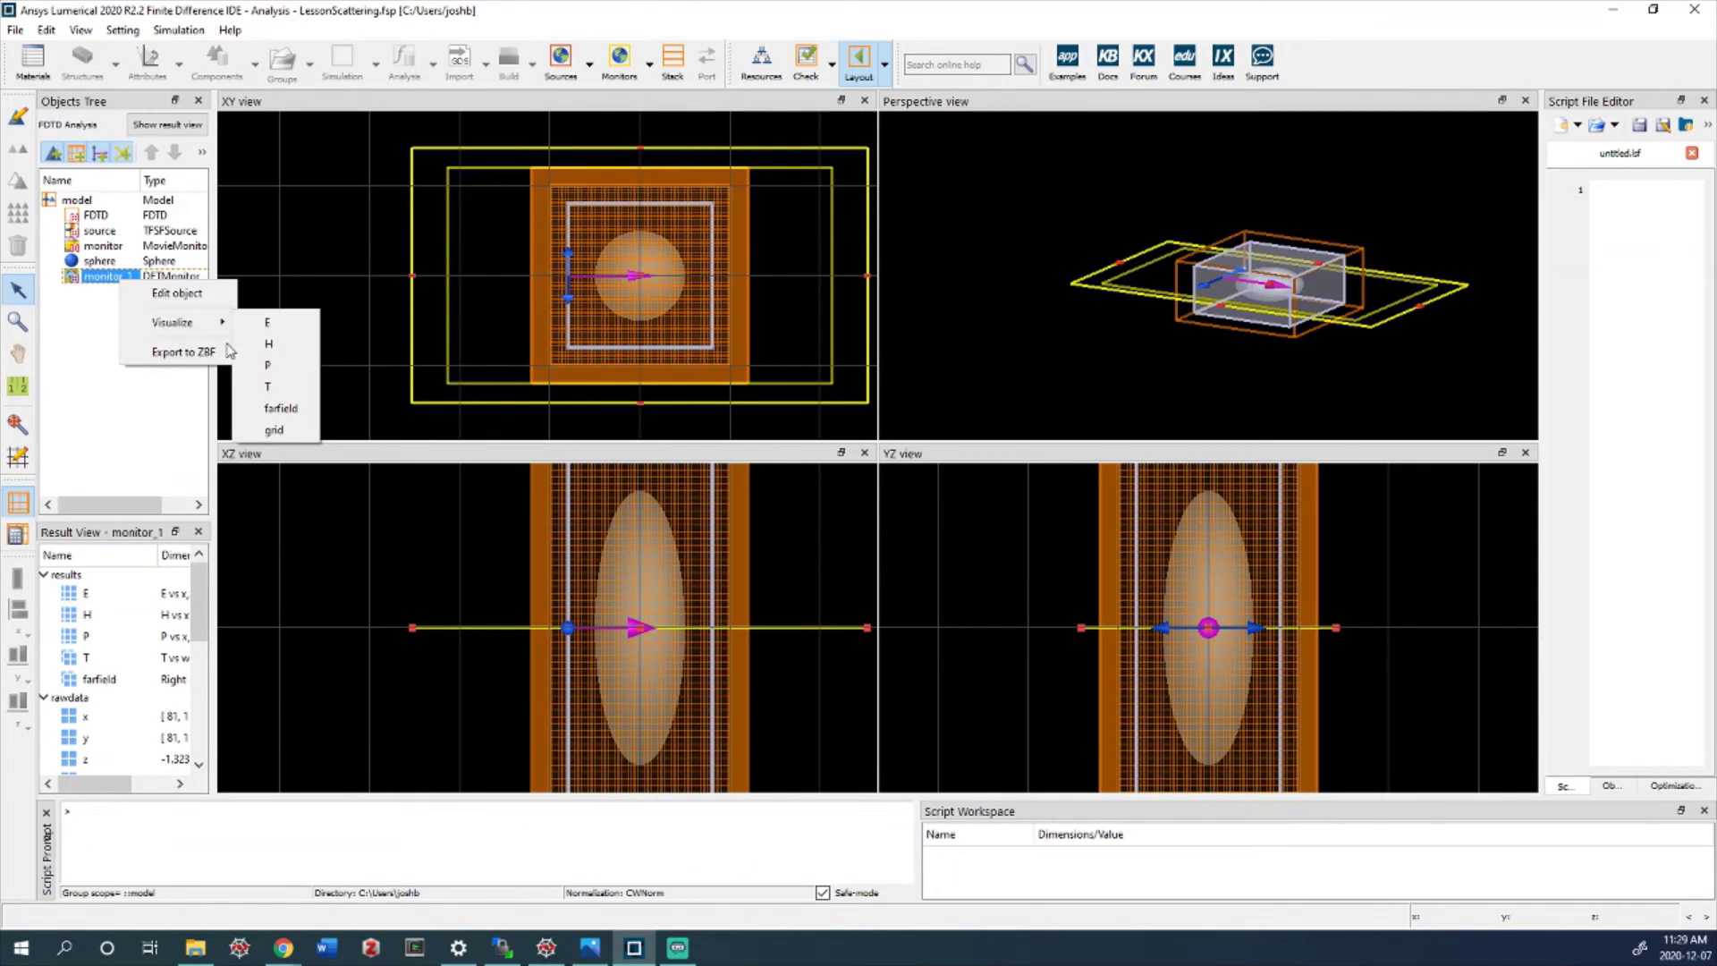
pyautogui.click(298, 393)
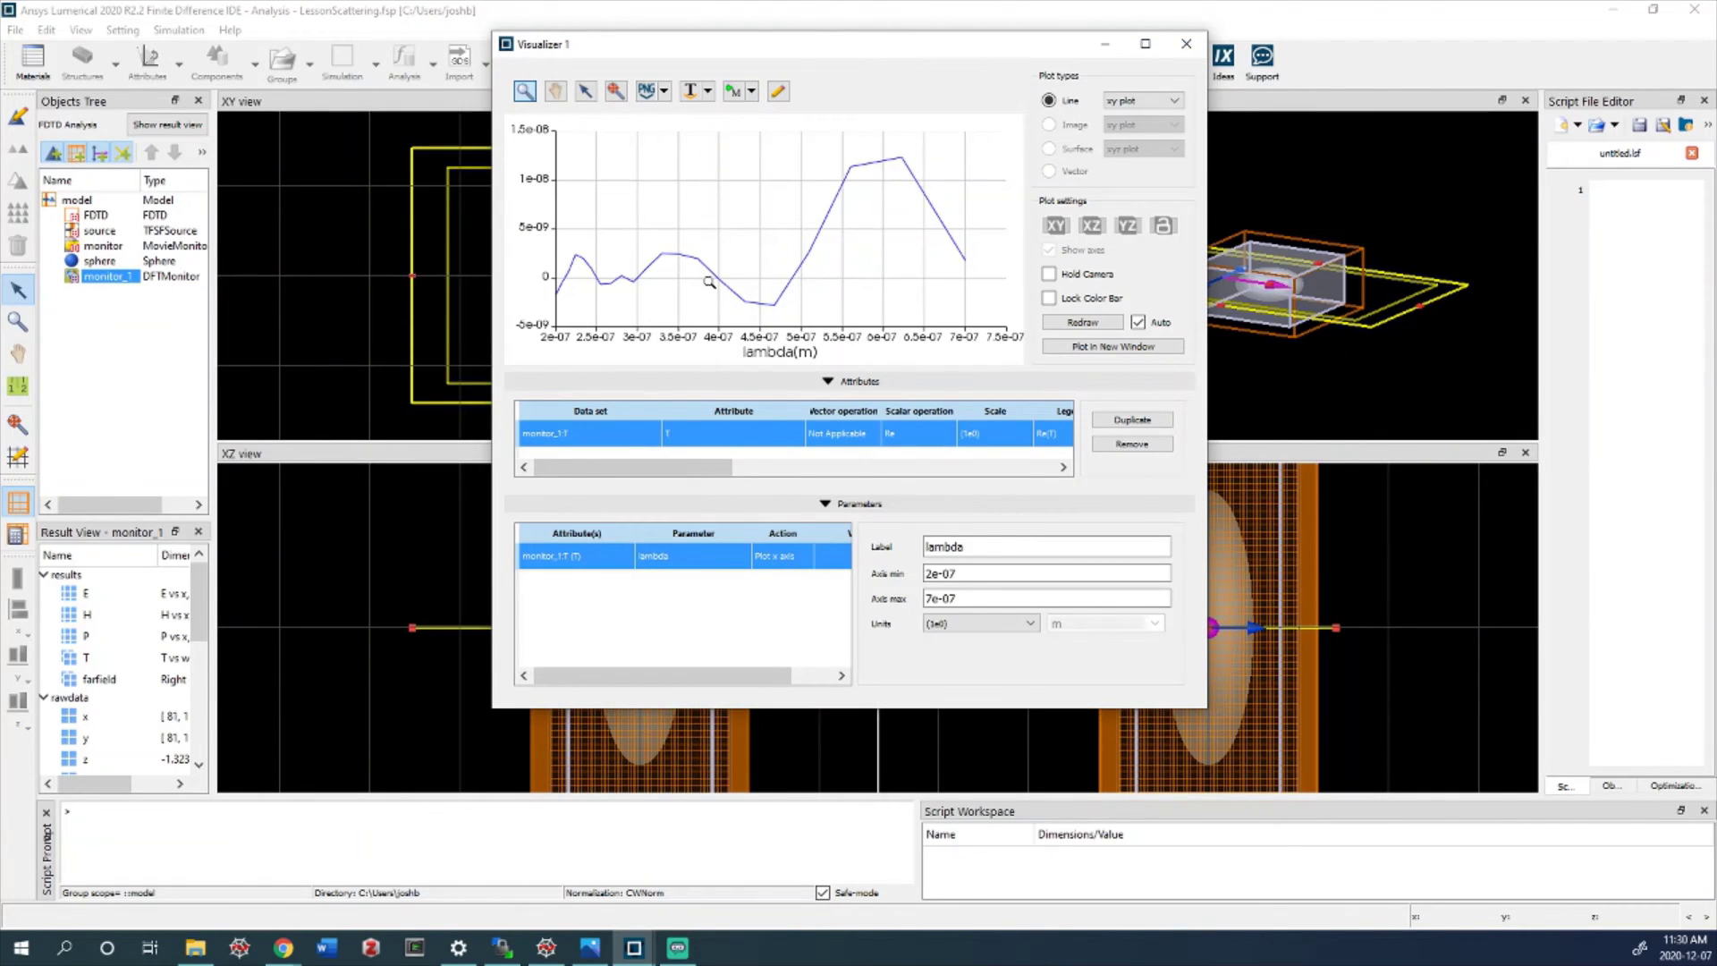
pyautogui.moveTo(566, 263)
pyautogui.click(1178, 50)
# Visualize the electric field E of monitor_1 in a maximized visualizer and redraw the image with correct proportions
pyautogui.click(100, 263)
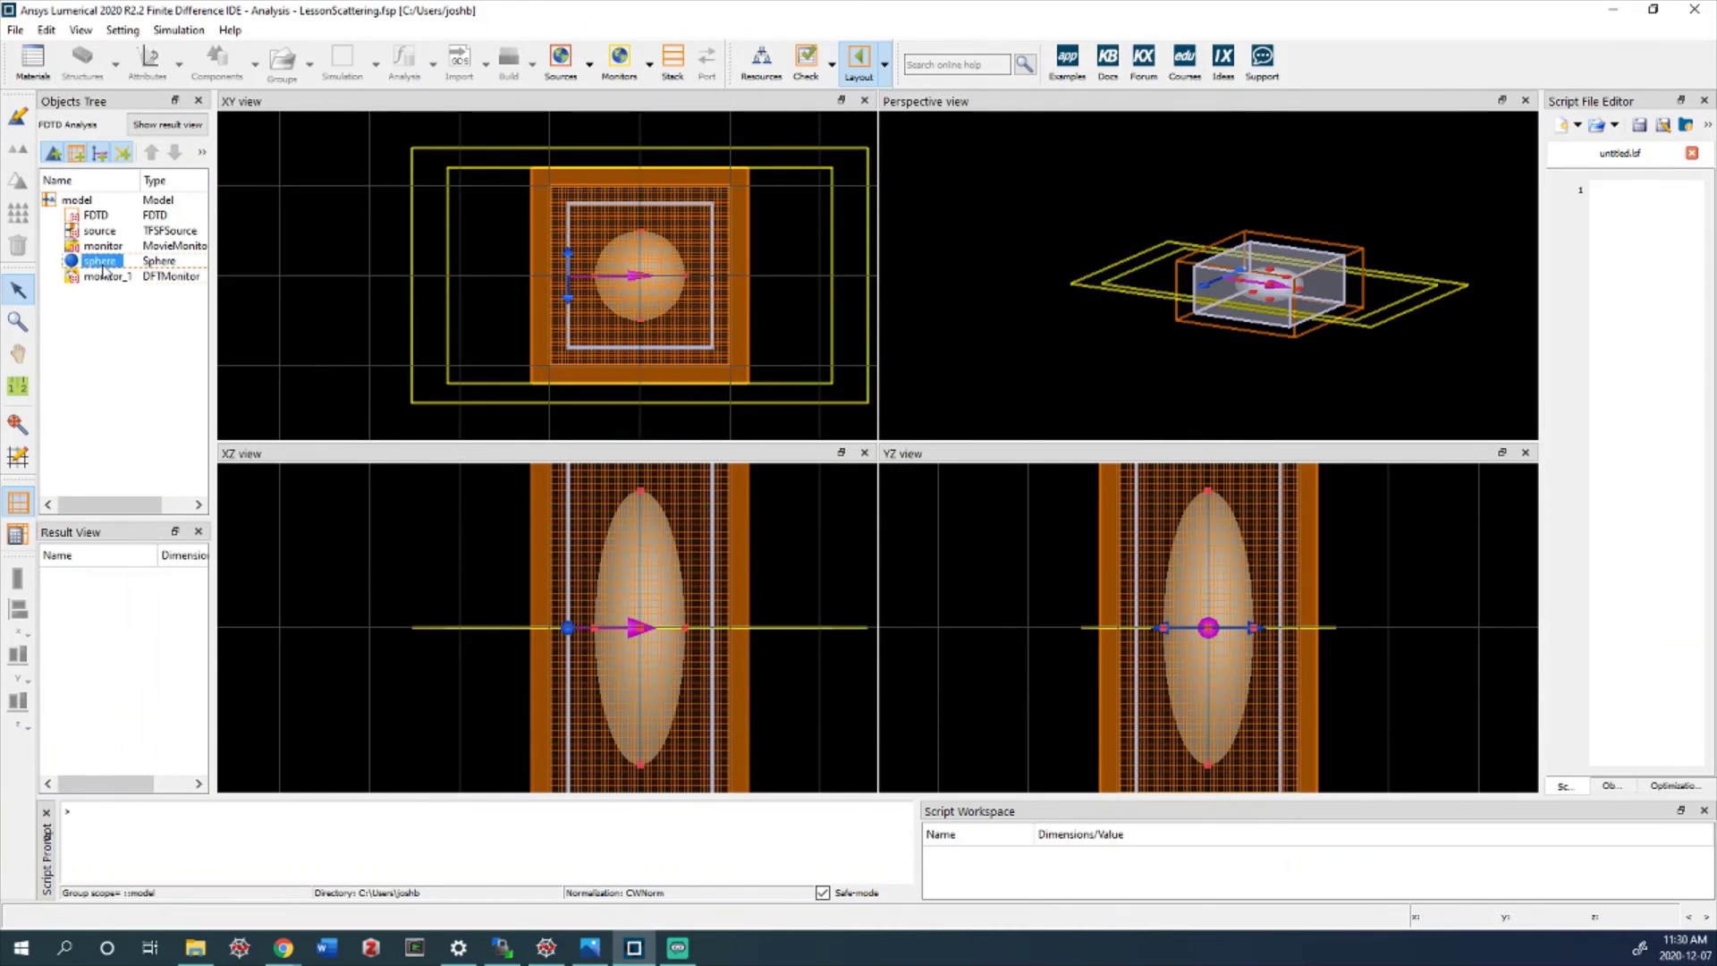
pyautogui.click(105, 276)
pyautogui.rightClick(104, 278)
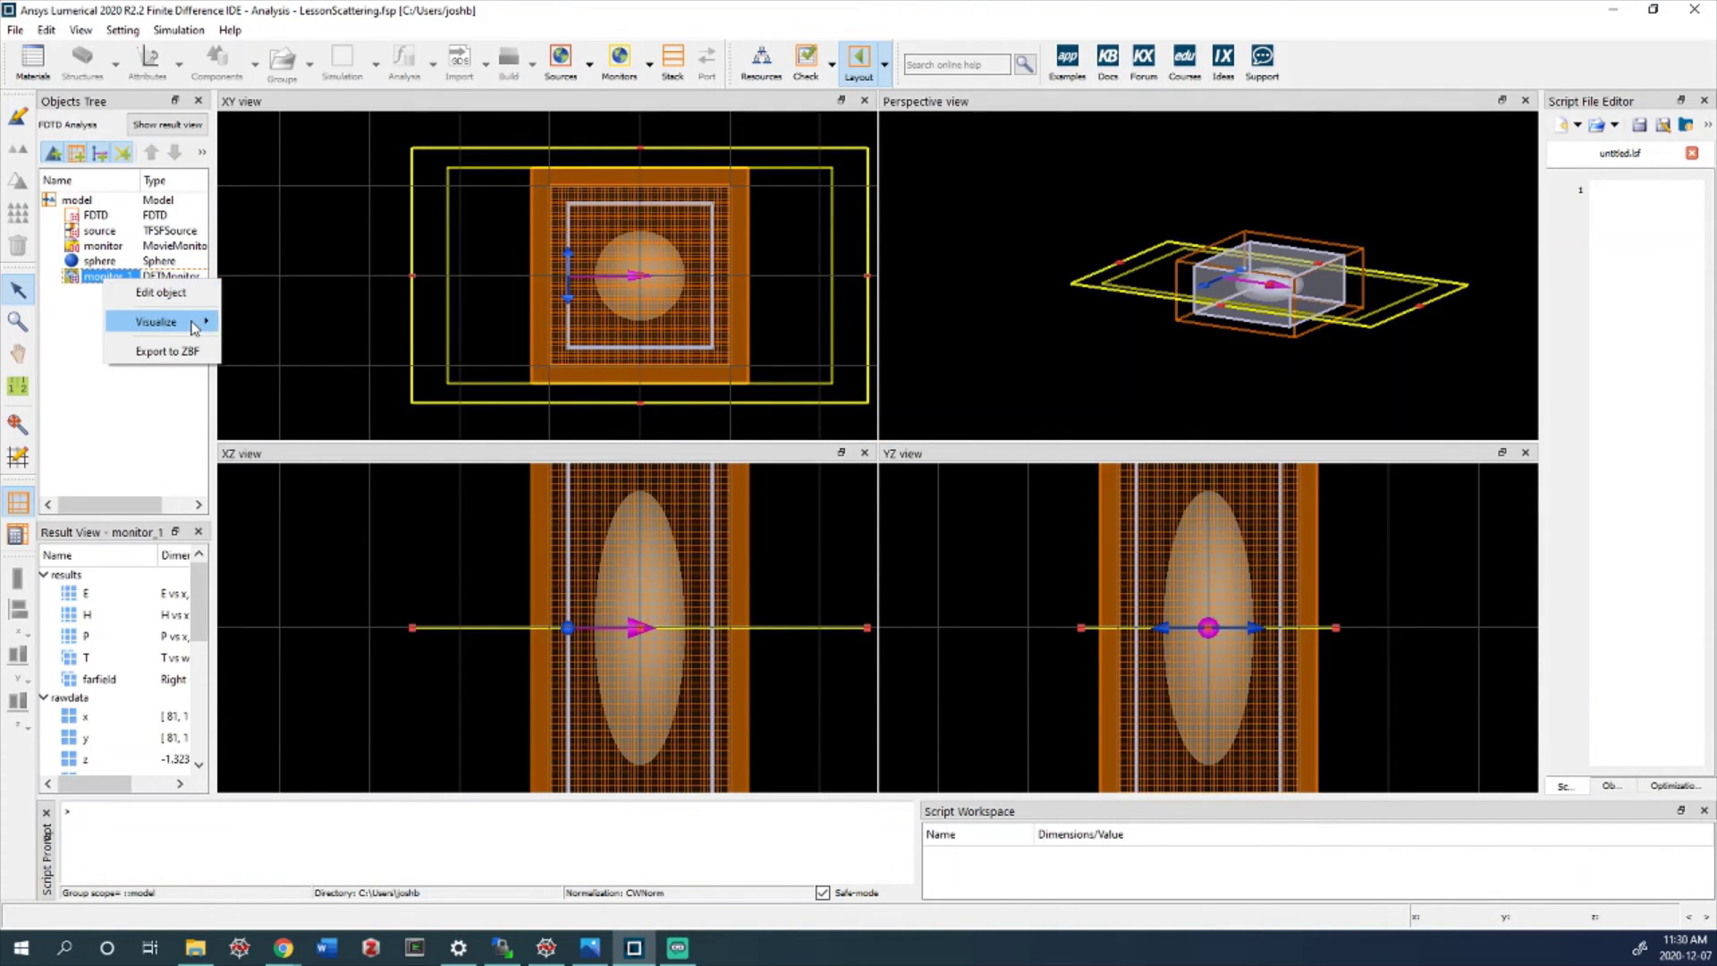
pyautogui.moveTo(201, 321)
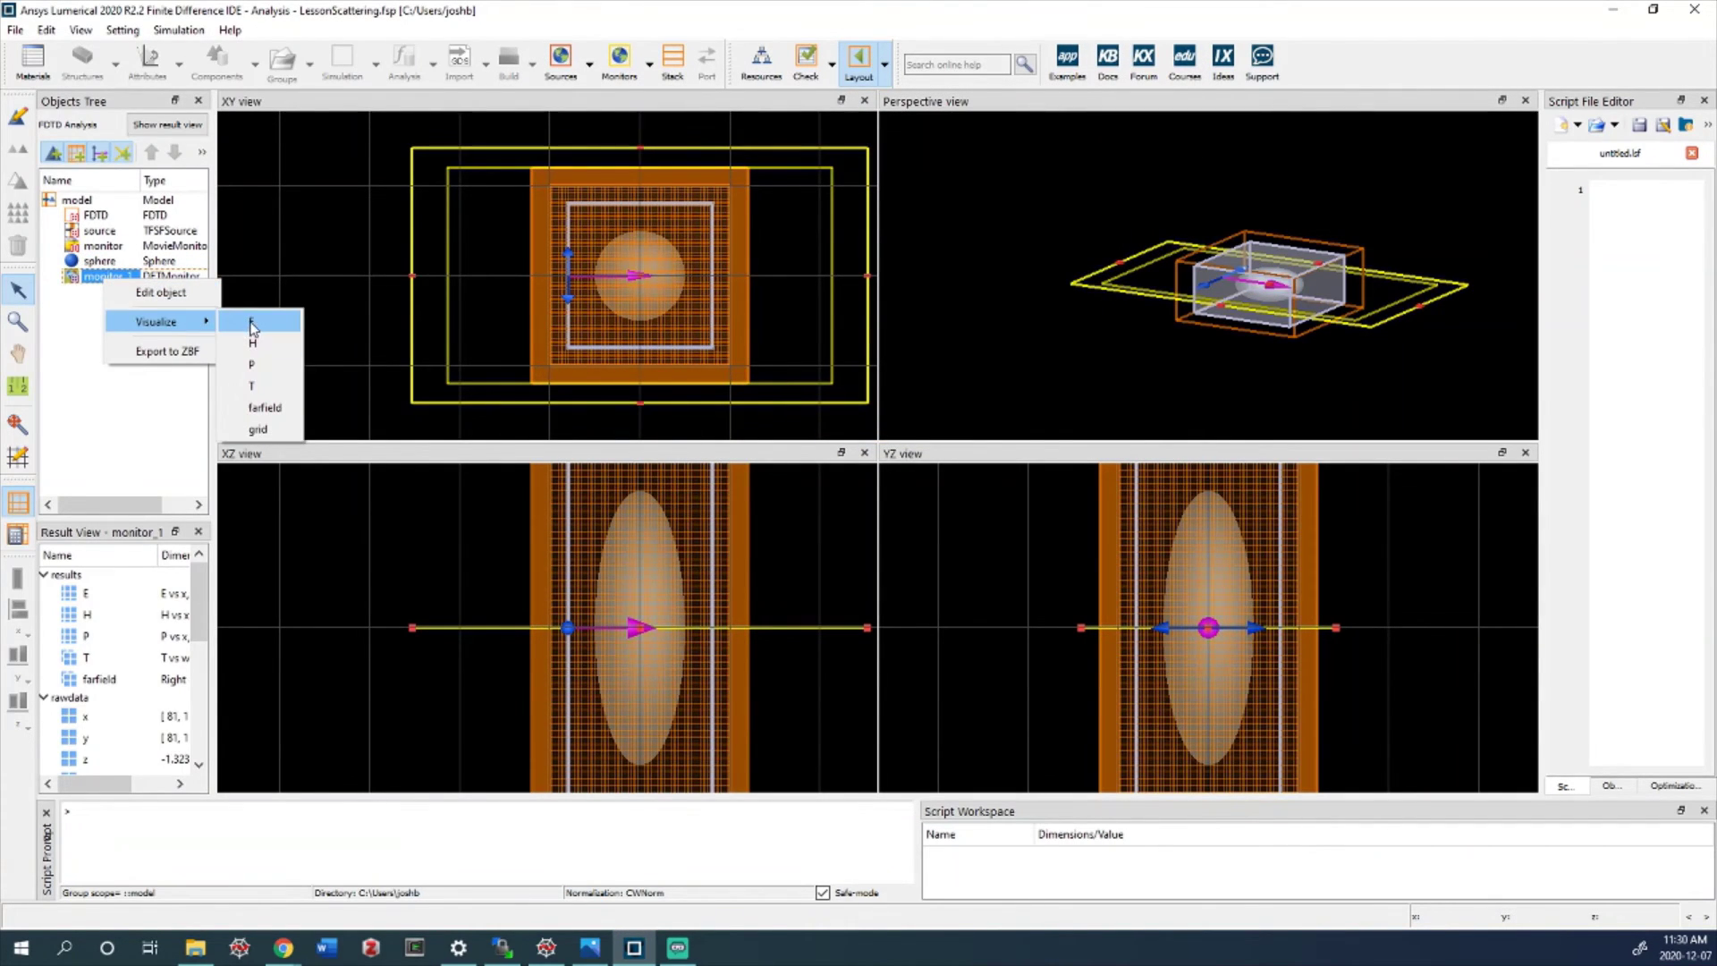
pyautogui.click(252, 323)
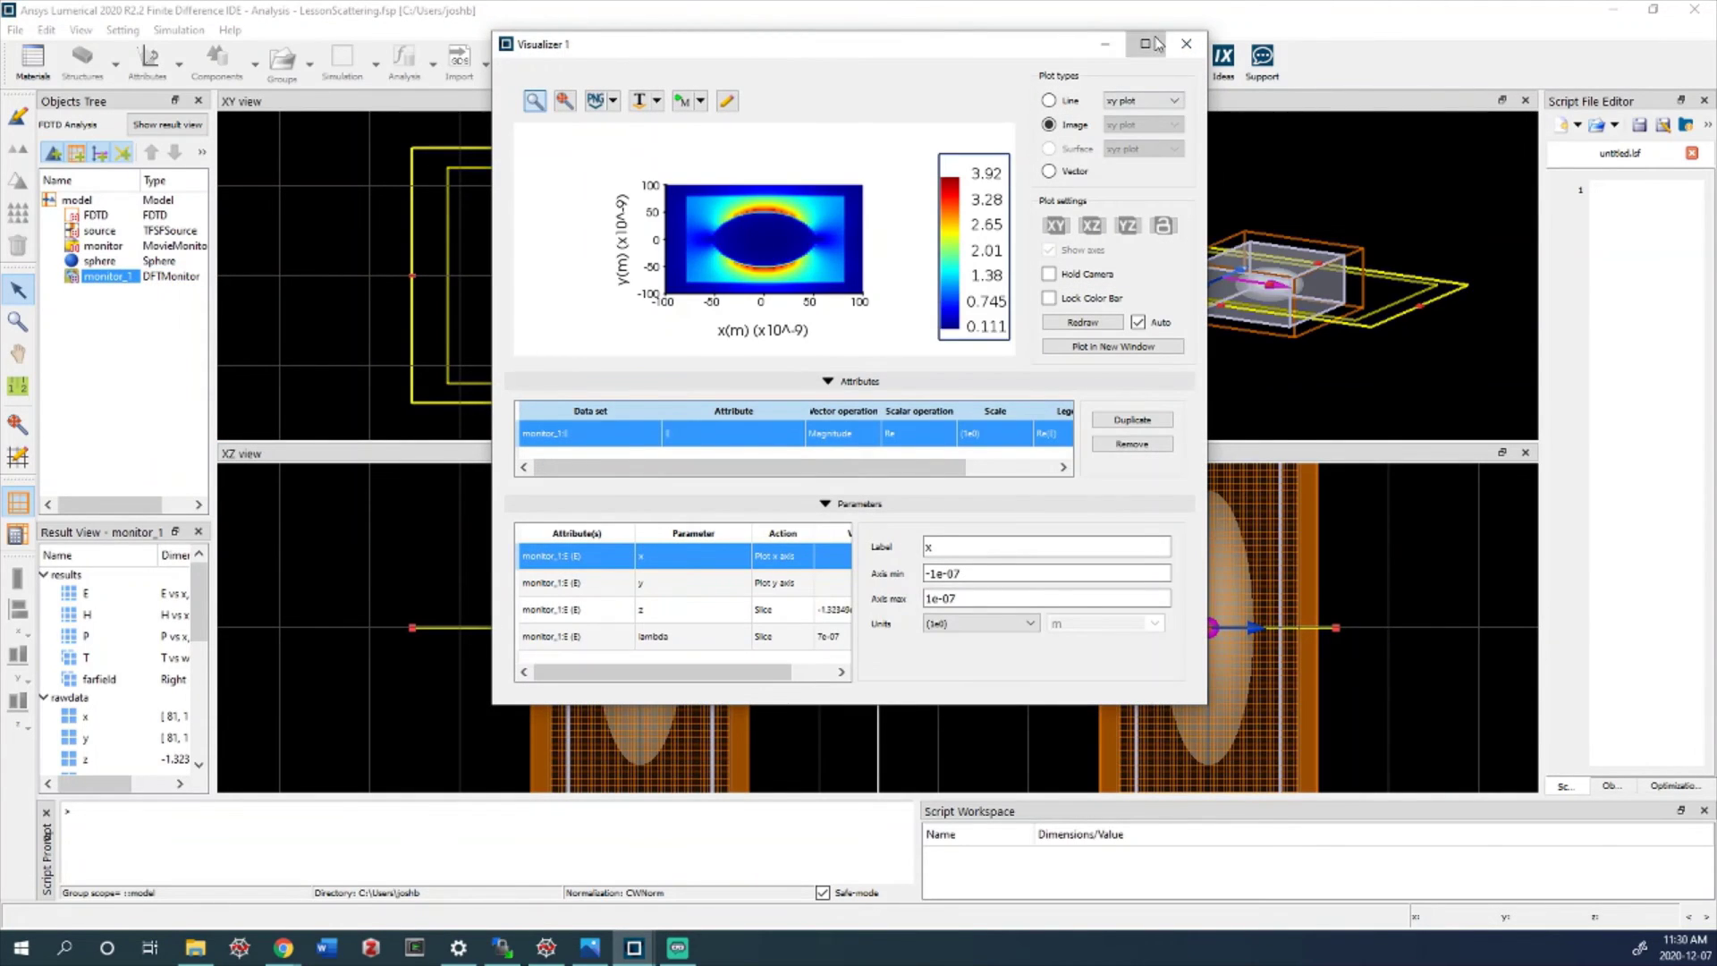
pyautogui.click(1145, 44)
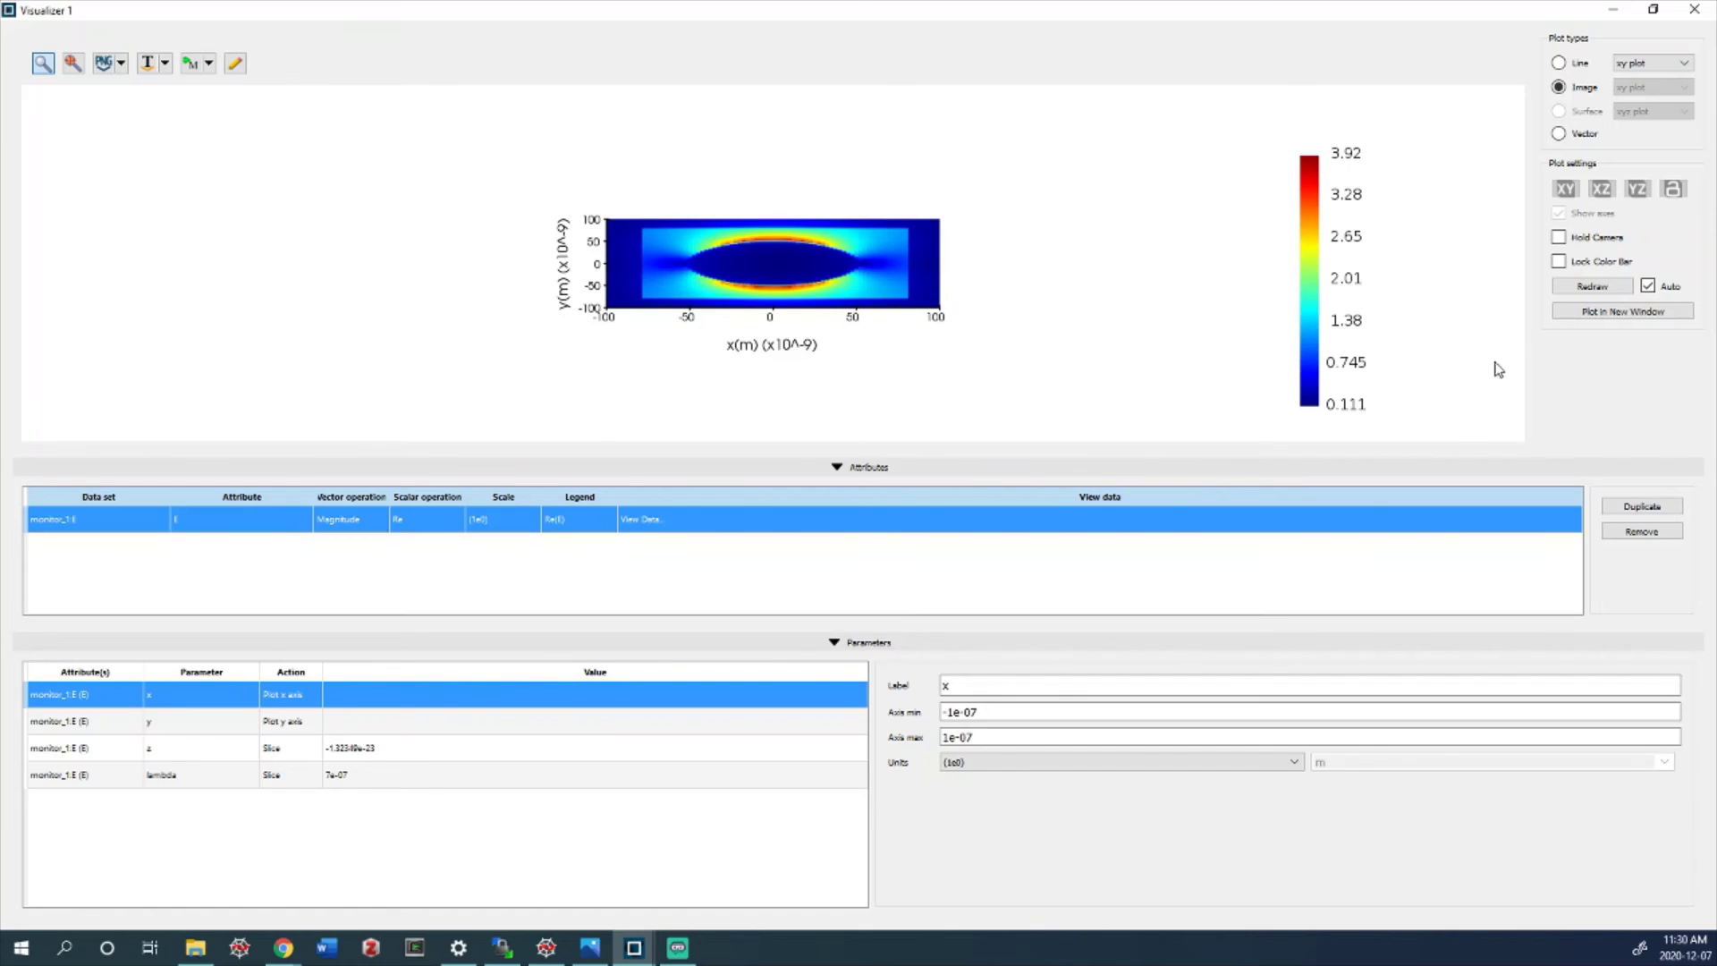
pyautogui.click(1597, 288)
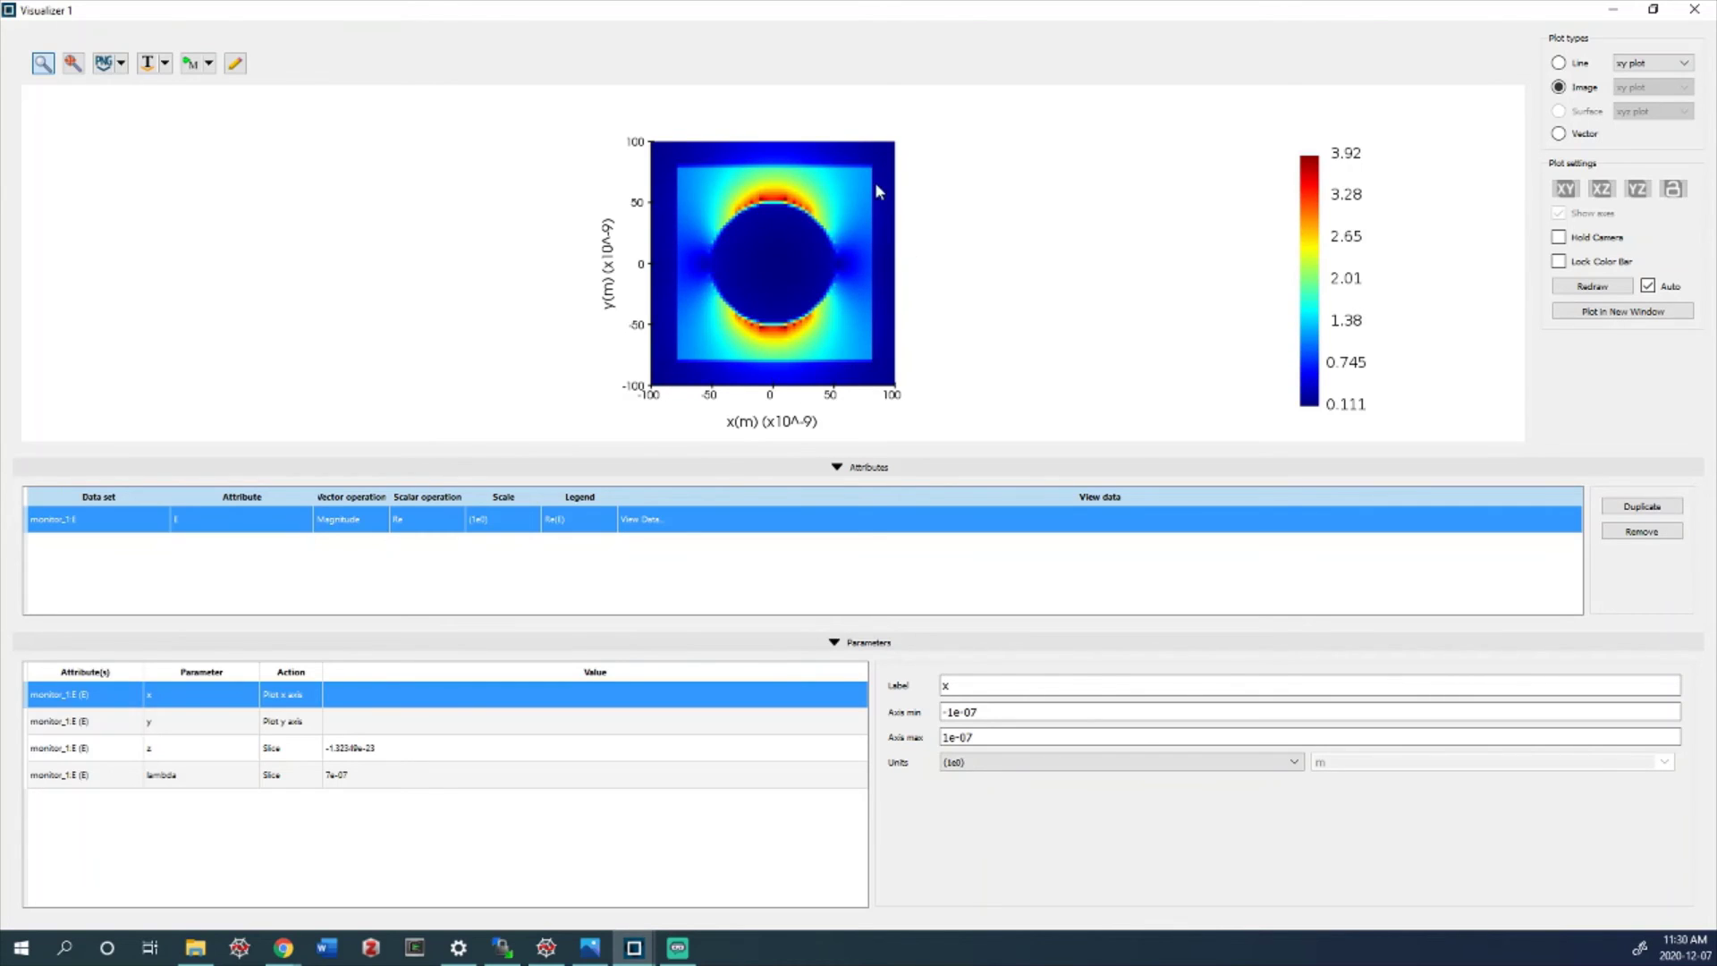
# Select the lambda parameter of the E-field plot and step its slice from 7e-07 to 3.29412e-07 m (index 10), examining the field
pyautogui.click(362, 793)
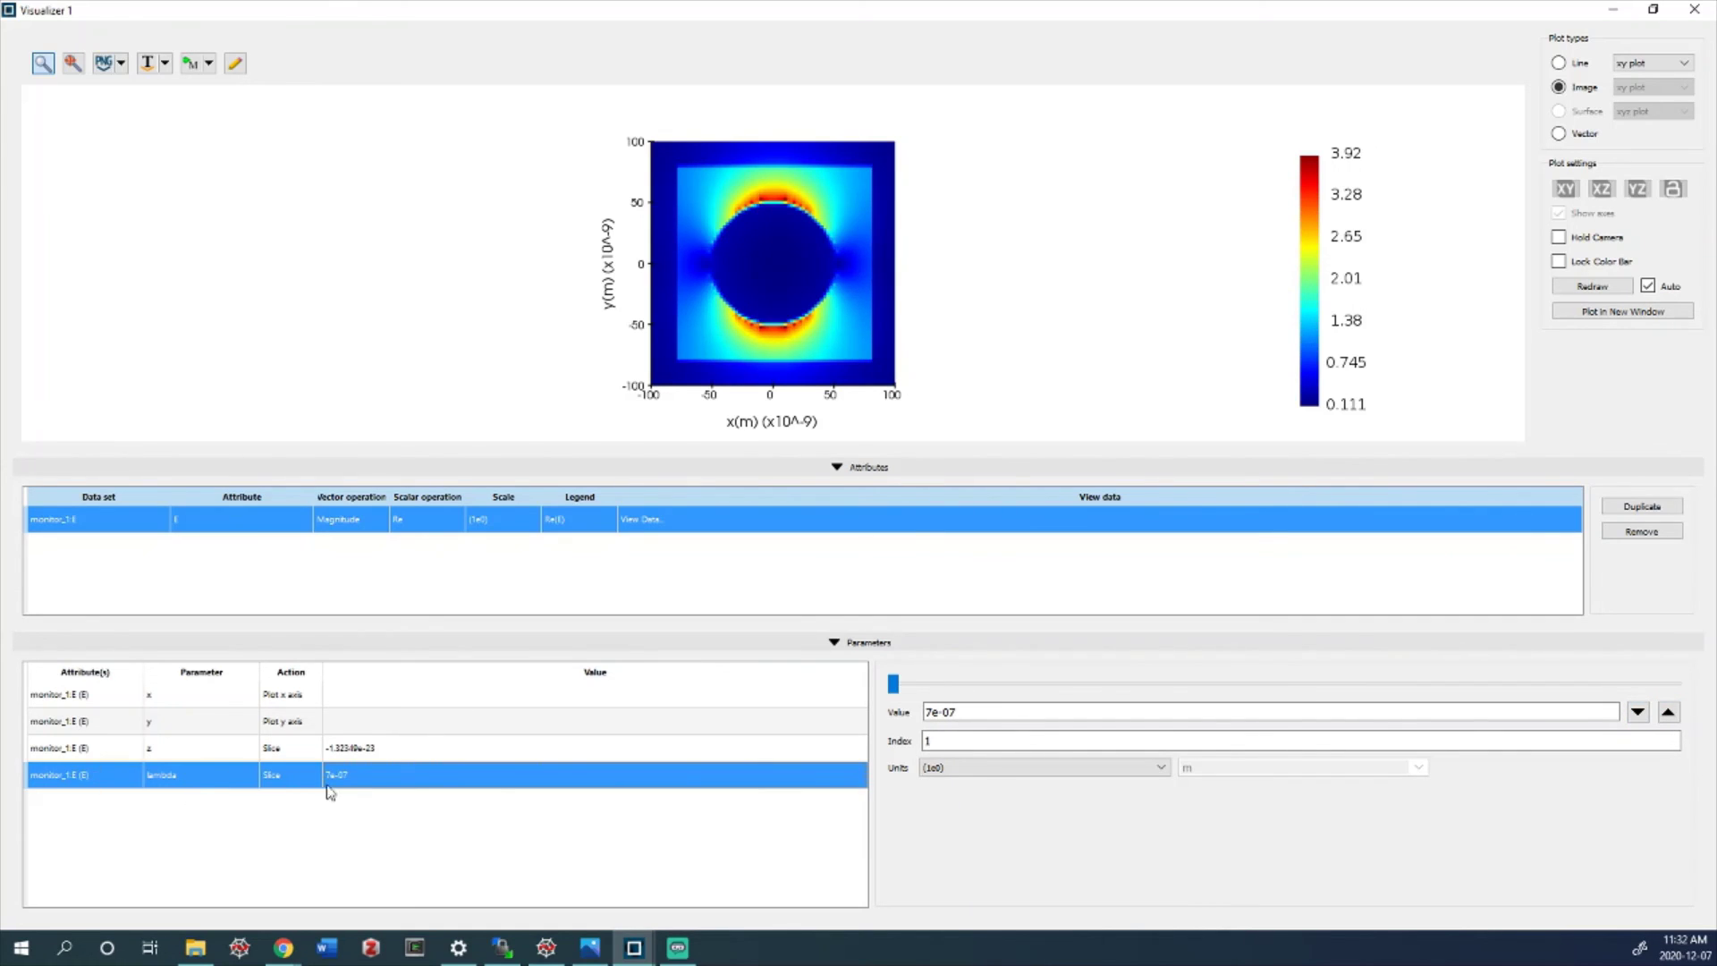
pyautogui.click(1667, 713)
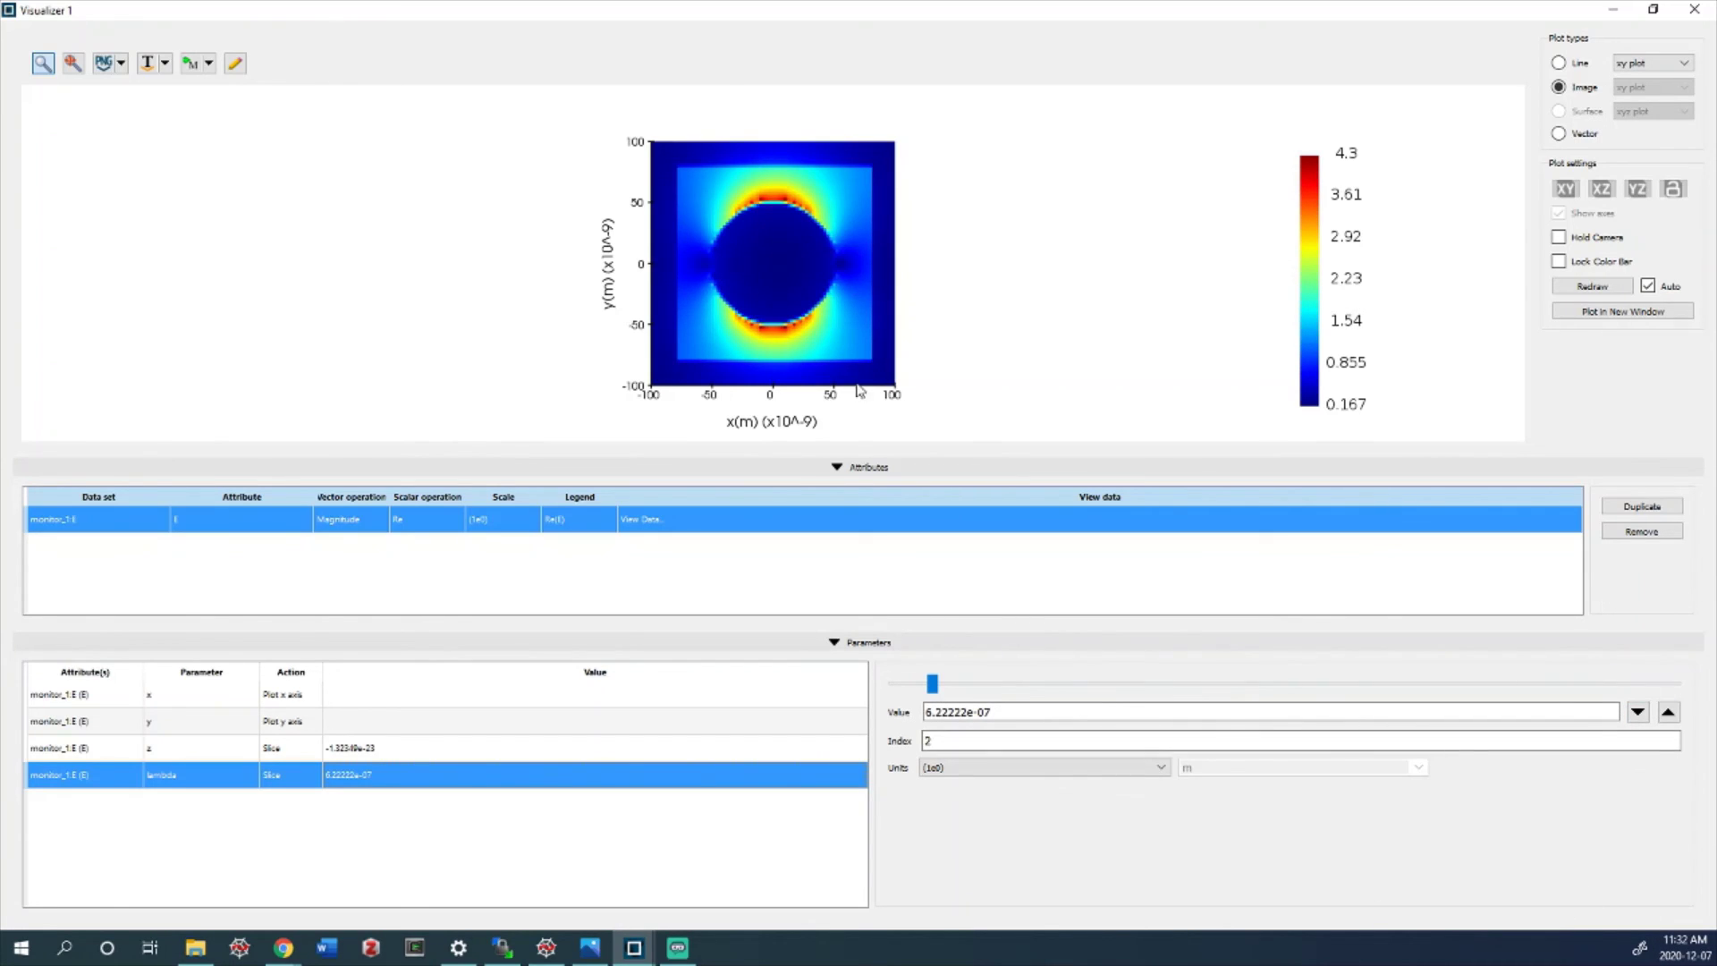
pyautogui.click(1668, 712)
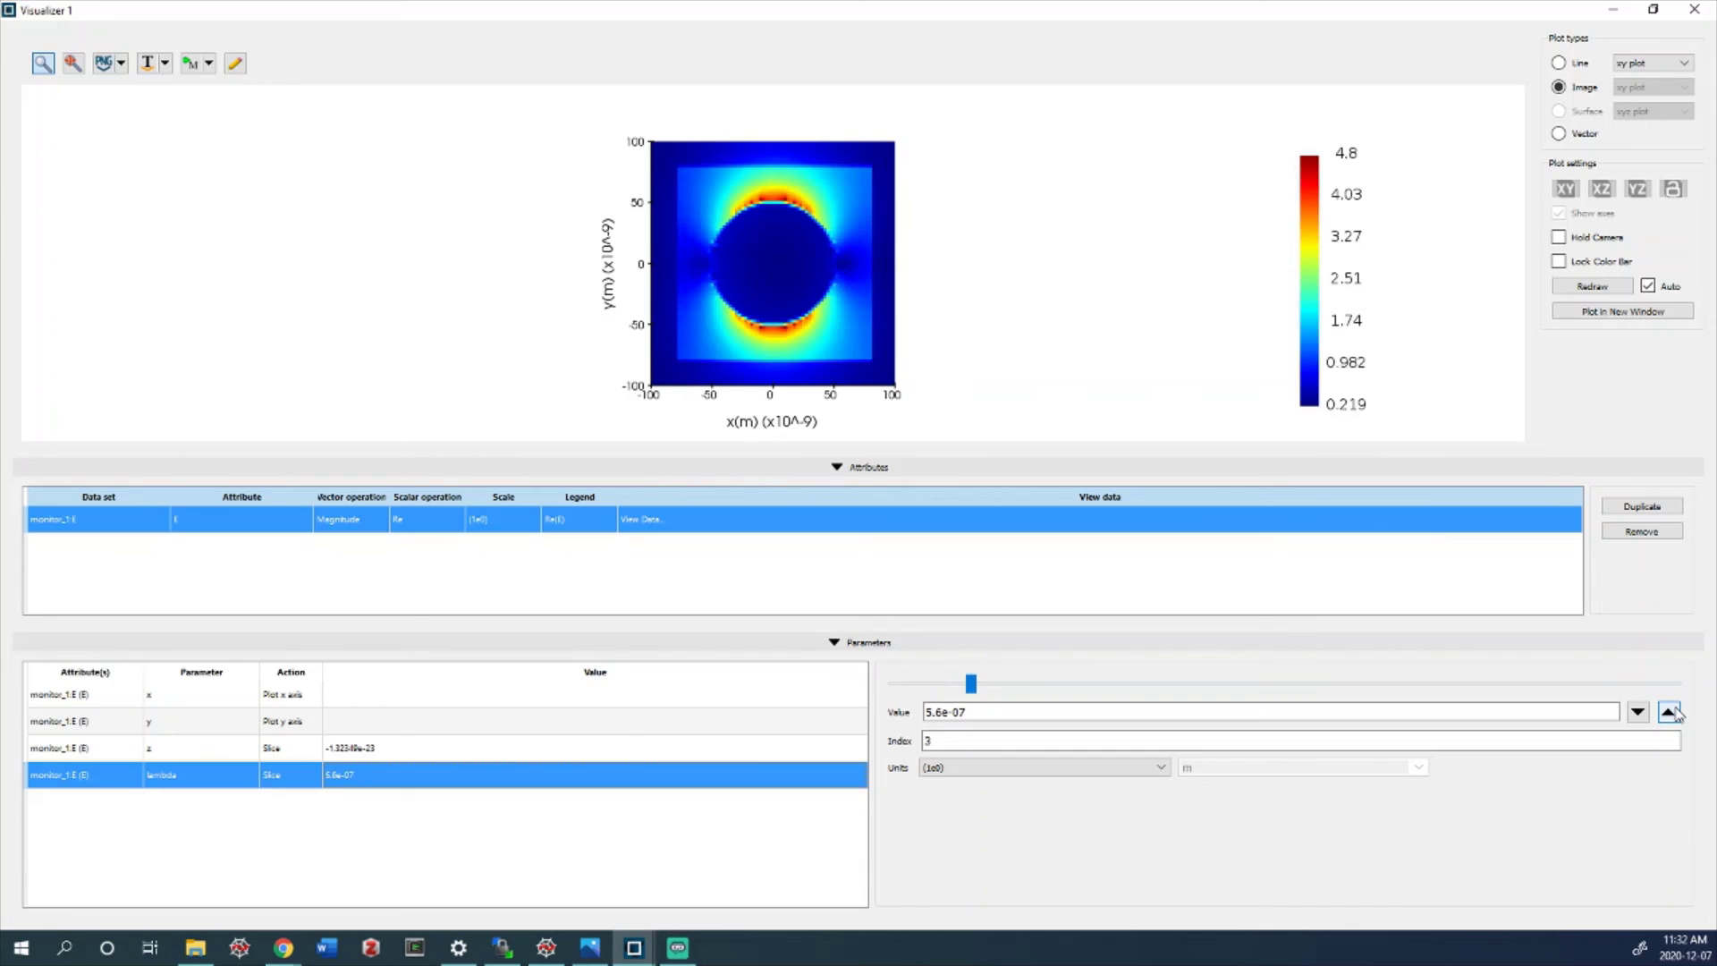
pyautogui.click(1670, 712)
pyautogui.click(1670, 712)
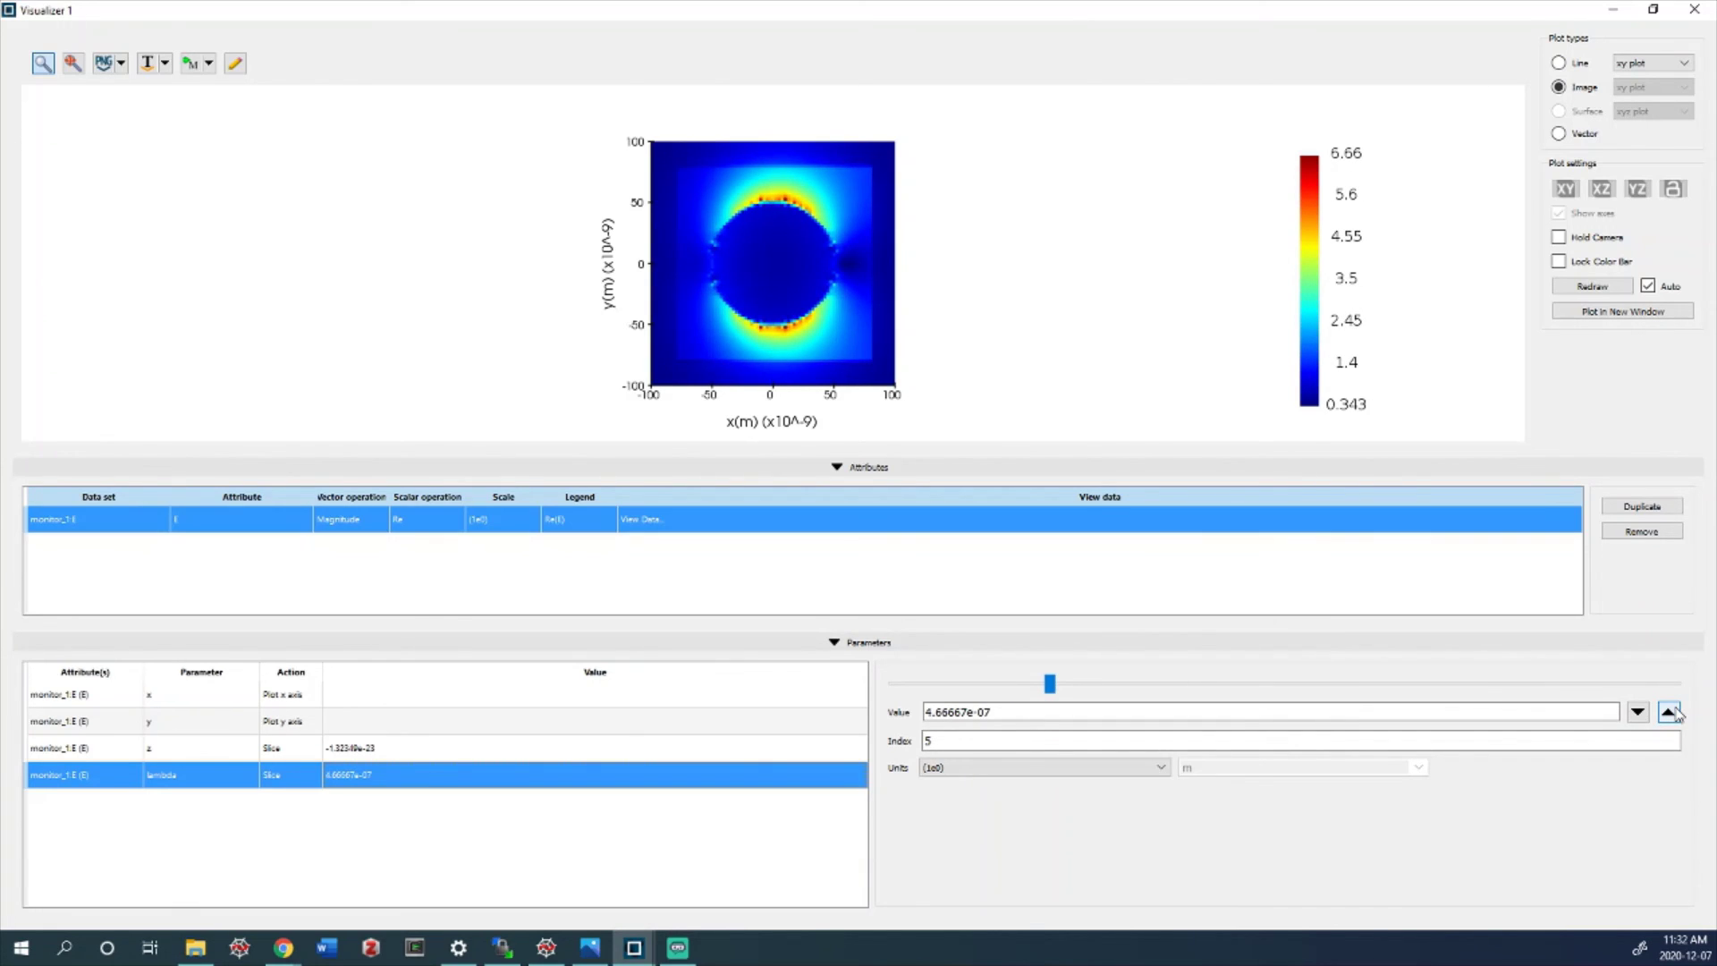
pyautogui.click(1670, 712)
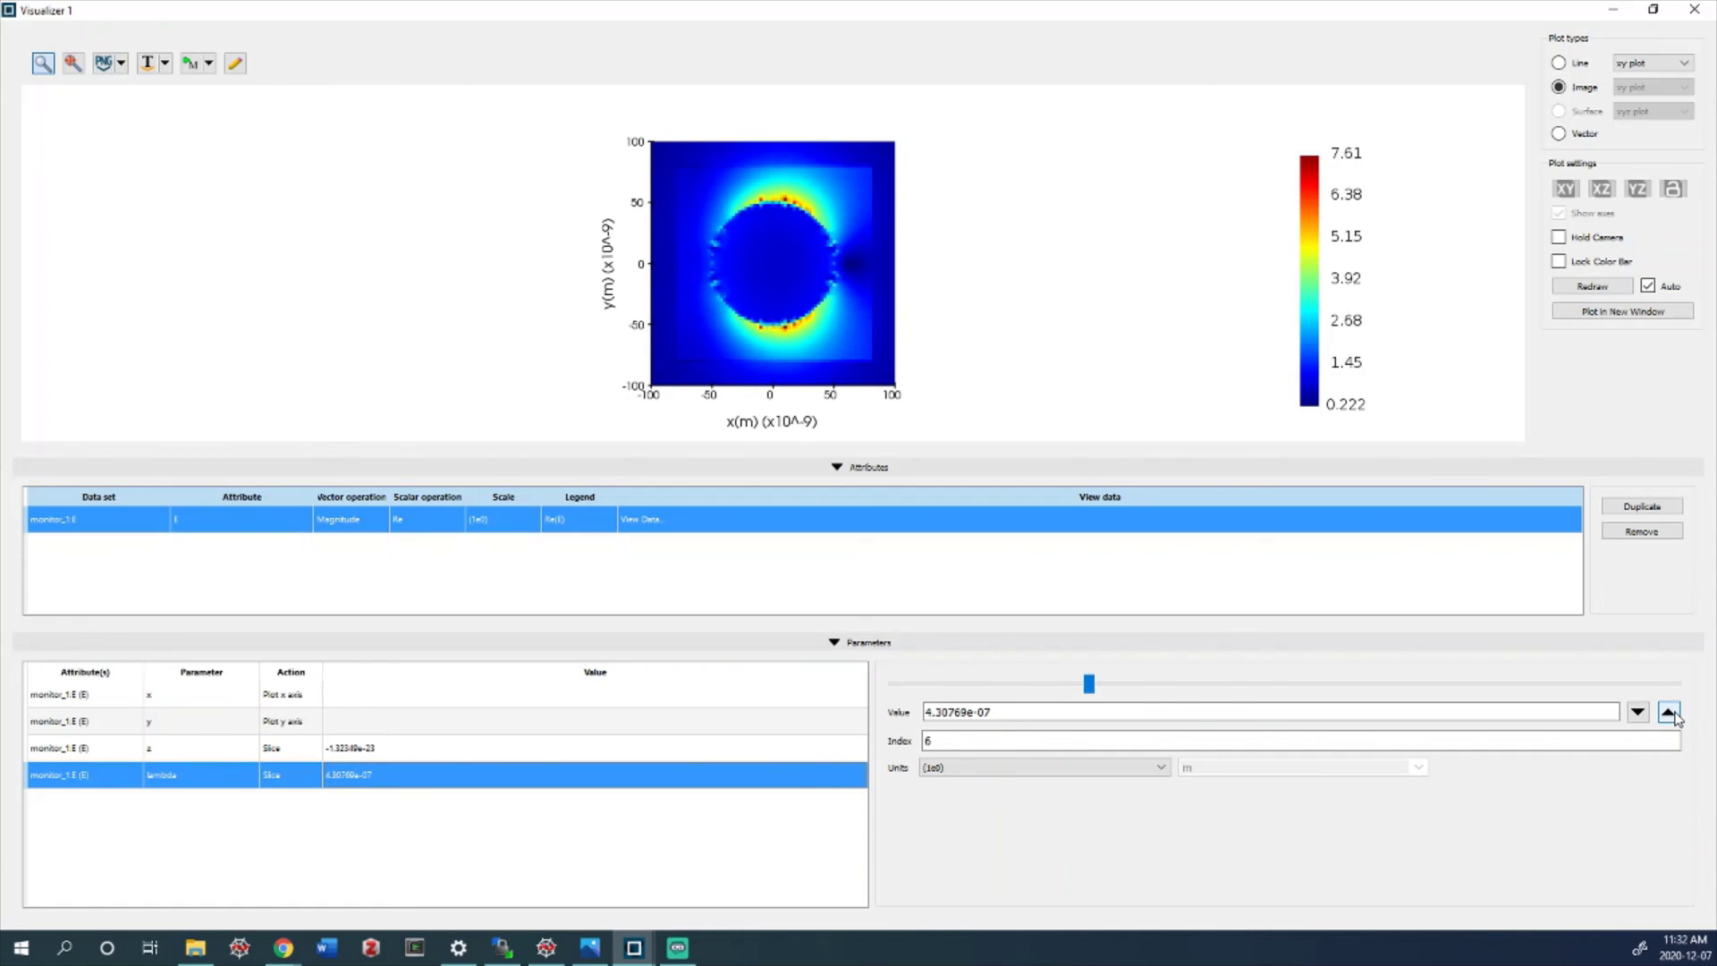
pyautogui.click(1668, 713)
pyautogui.click(1669, 713)
pyautogui.click(1669, 713)
pyautogui.click(1669, 713)
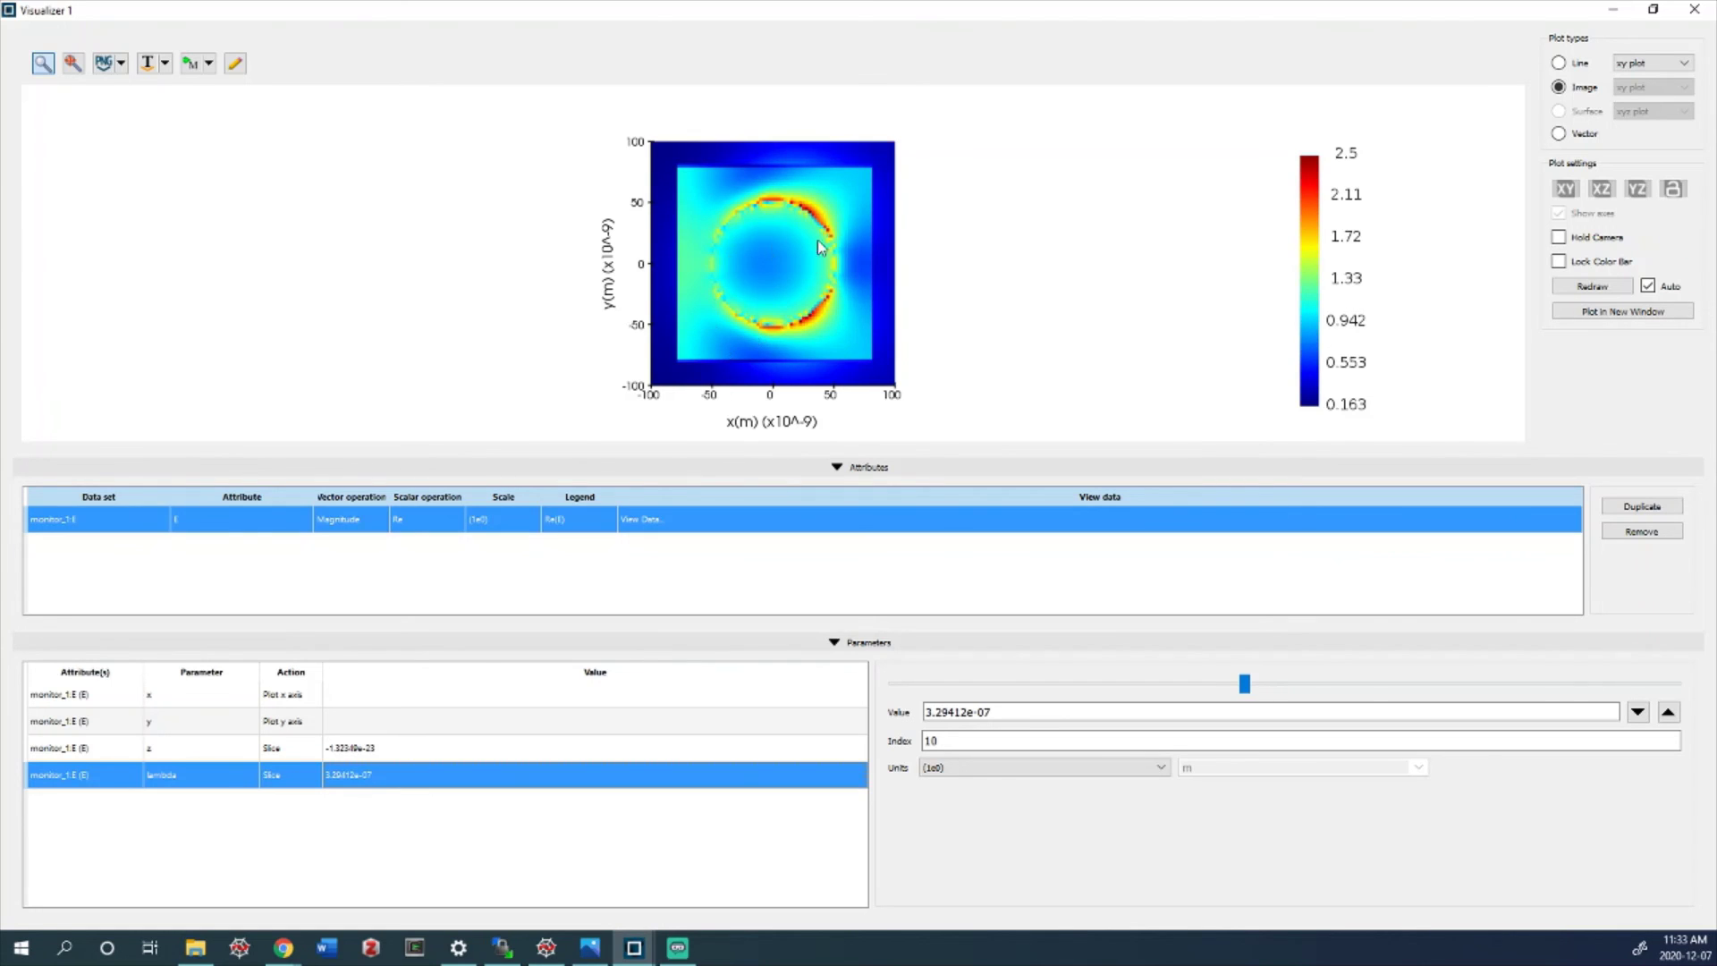
# Step the lambda slice back to 7e-07 m (index 1), comparing the field around the particle at longer wavelengths
pyautogui.click(1637, 712)
pyautogui.click(1637, 712)
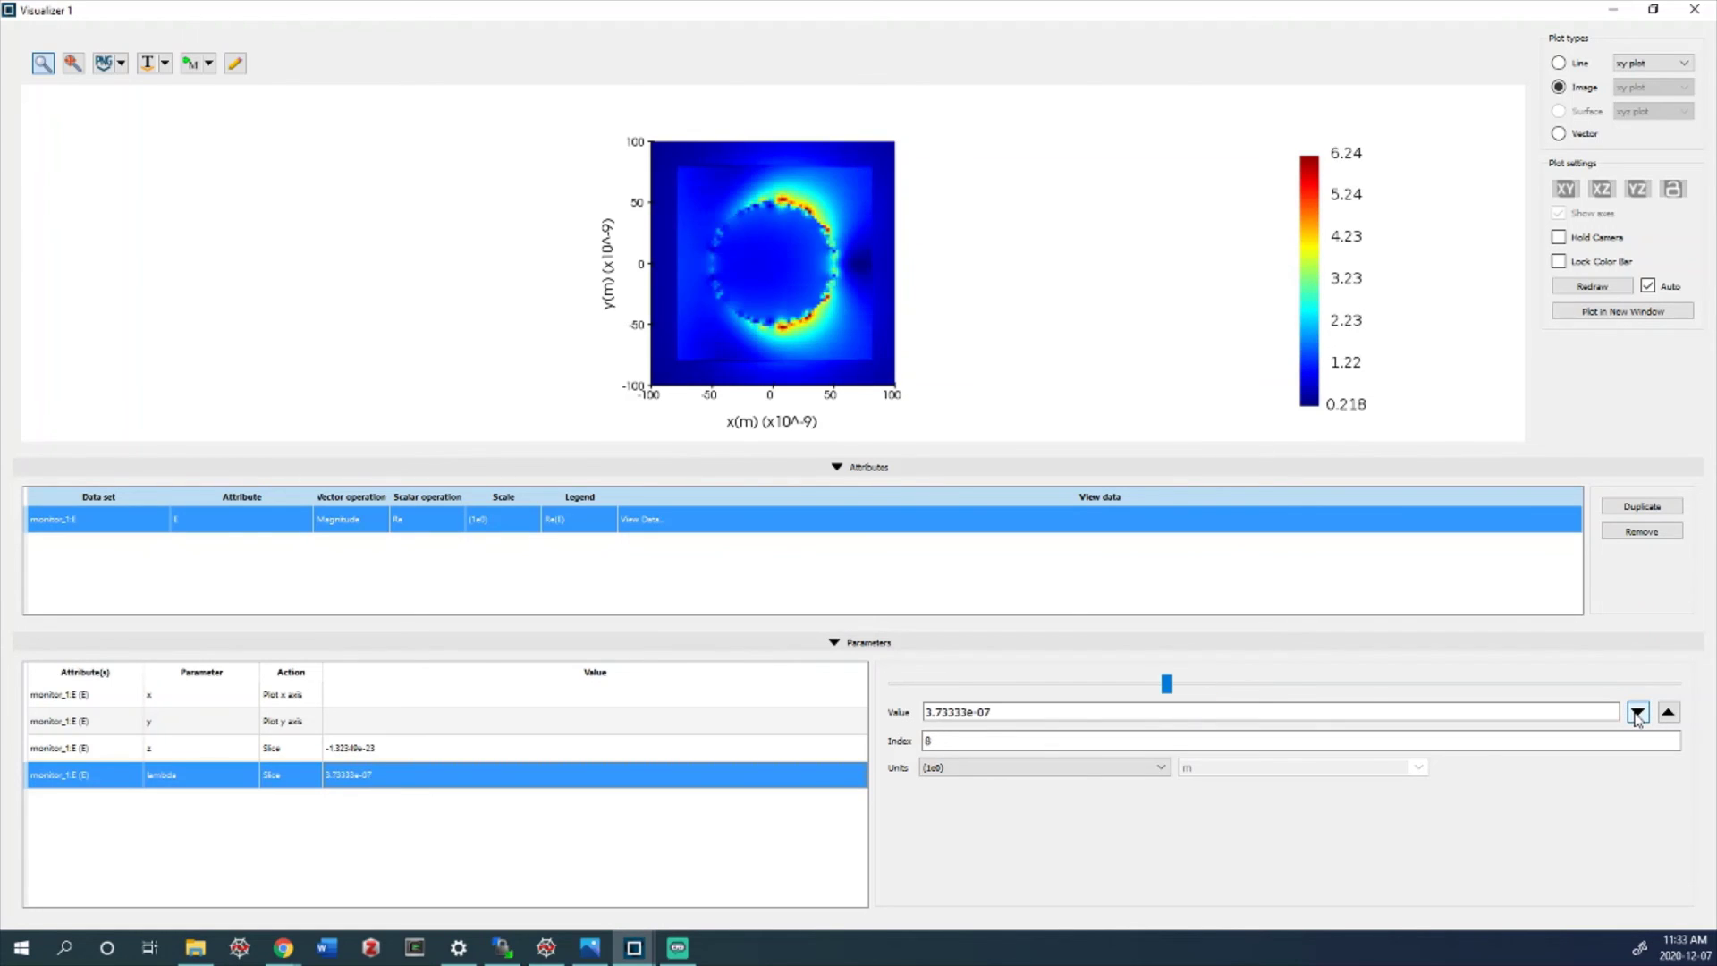
pyautogui.click(1638, 713)
pyautogui.click(1637, 712)
pyautogui.click(1637, 713)
pyautogui.click(1637, 713)
pyautogui.click(1637, 713)
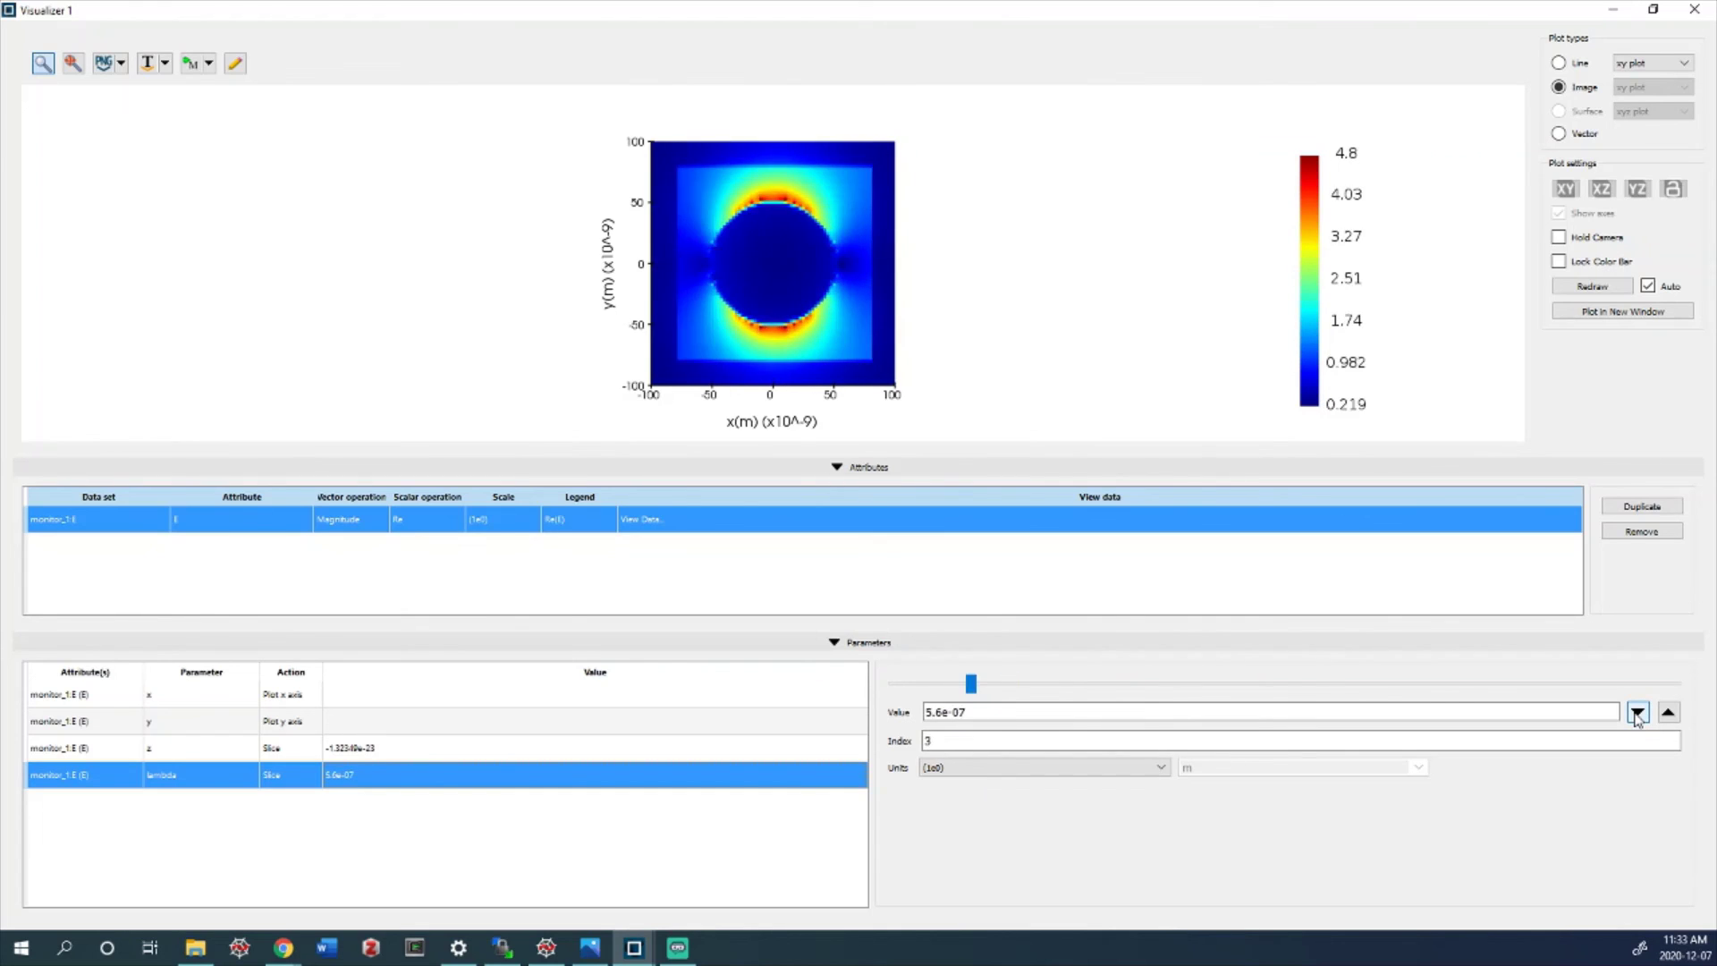
pyautogui.click(1637, 712)
pyautogui.click(1637, 713)
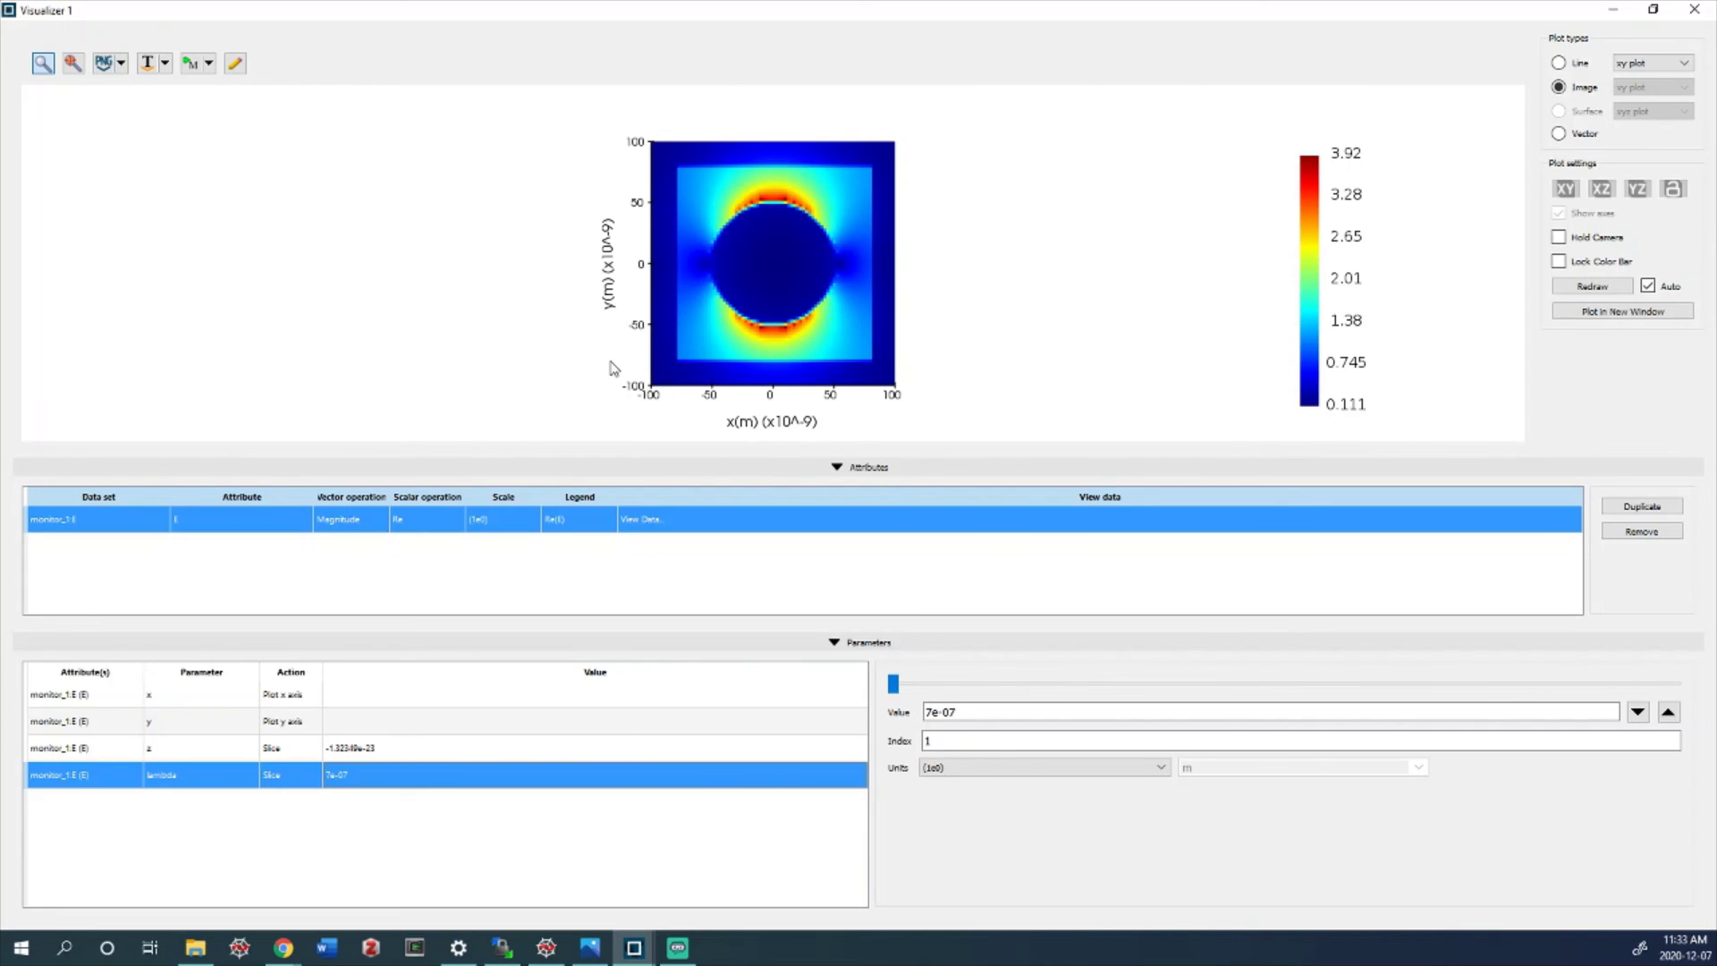
# Step the lambda slice forward to index 14 and back to 2.94737e-07 m (index 12), examining the field inside the particle
pyautogui.click(1667, 713)
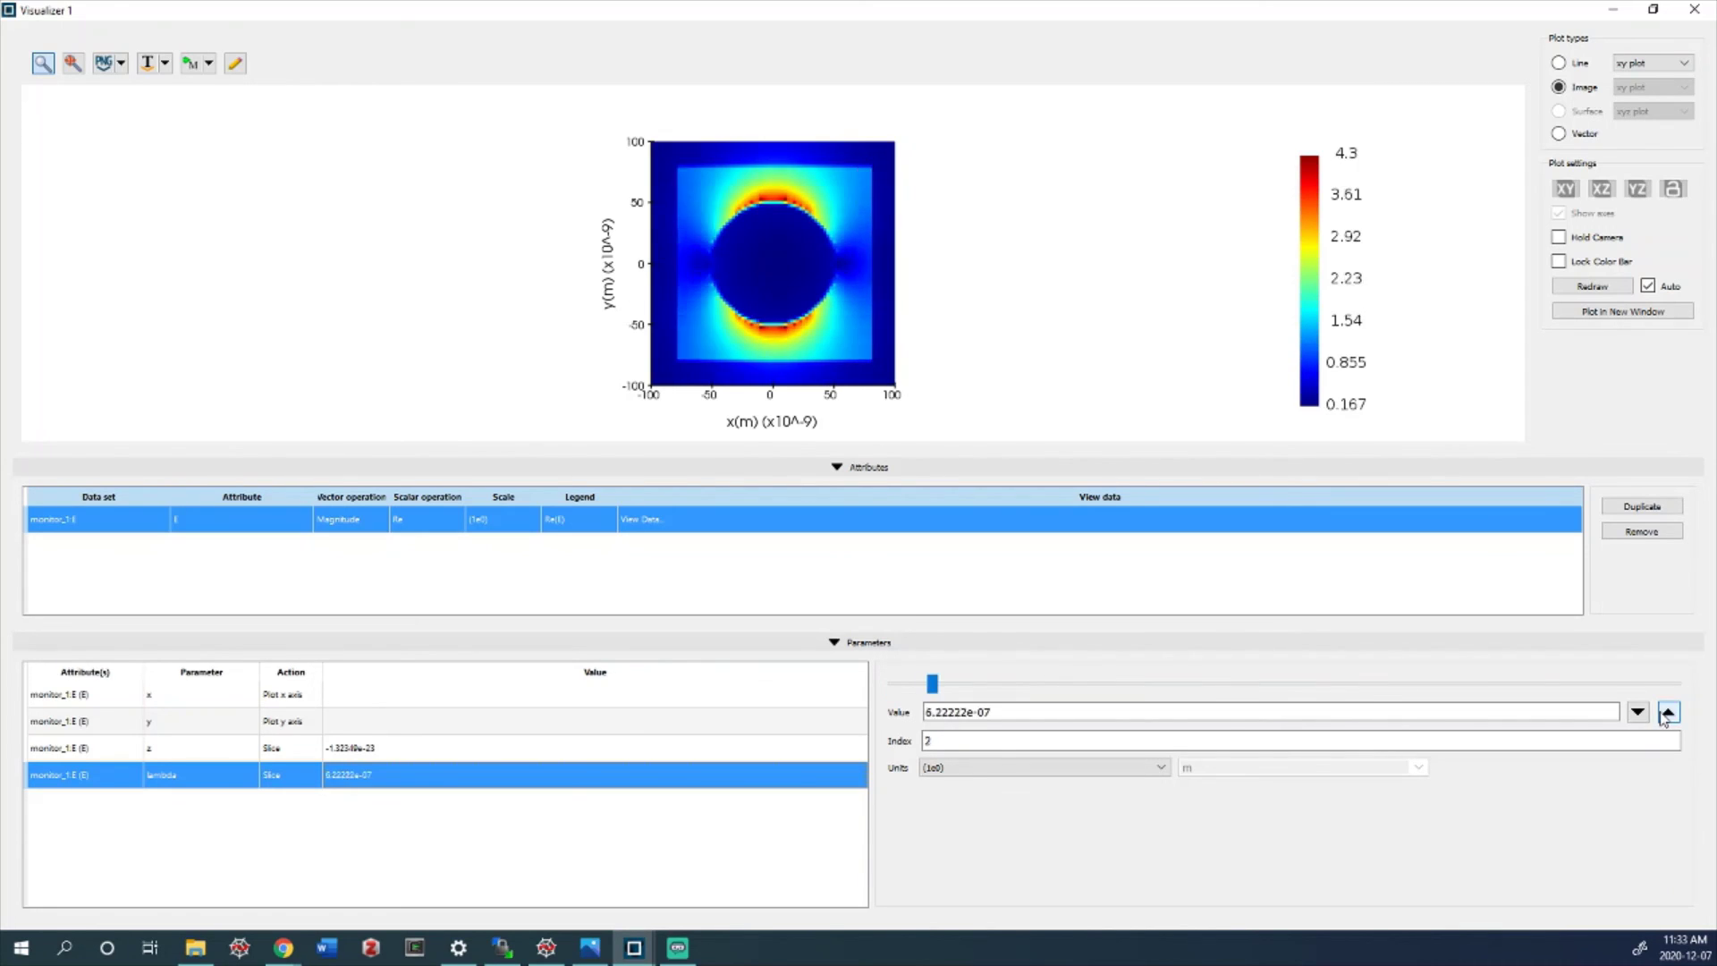
pyautogui.click(1666, 713)
pyautogui.click(1667, 713)
pyautogui.click(1667, 713)
pyautogui.click(1667, 712)
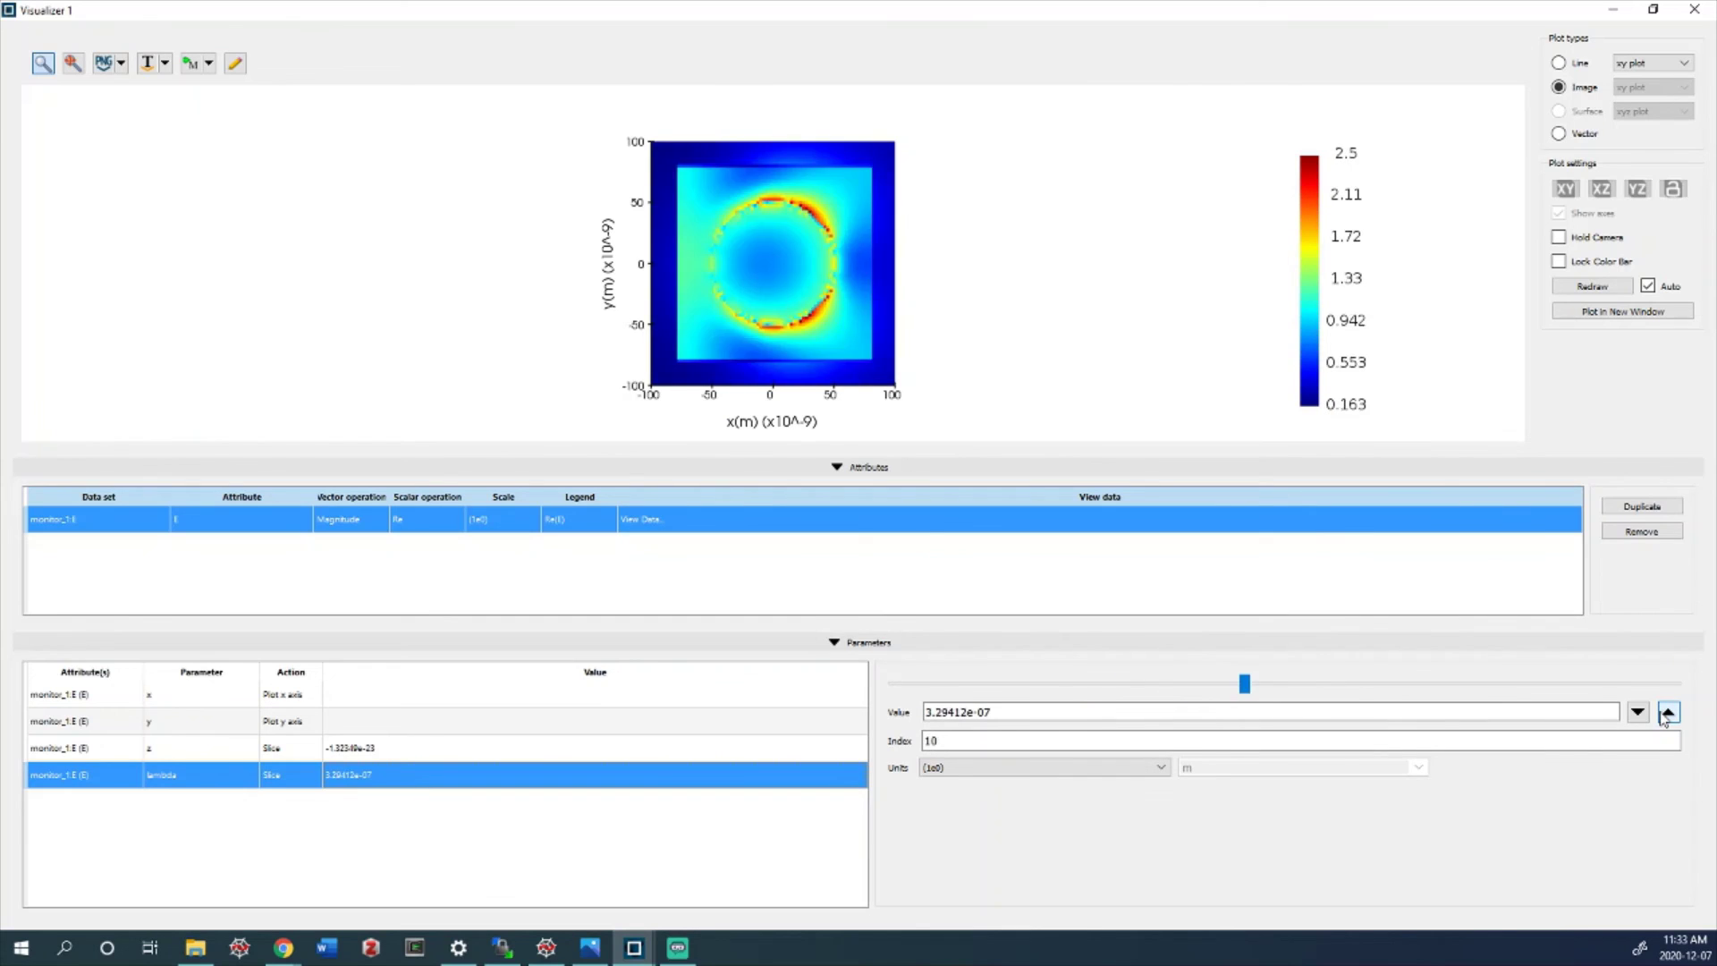
pyautogui.click(1667, 712)
pyautogui.click(1666, 713)
pyautogui.click(1667, 713)
pyautogui.click(1666, 713)
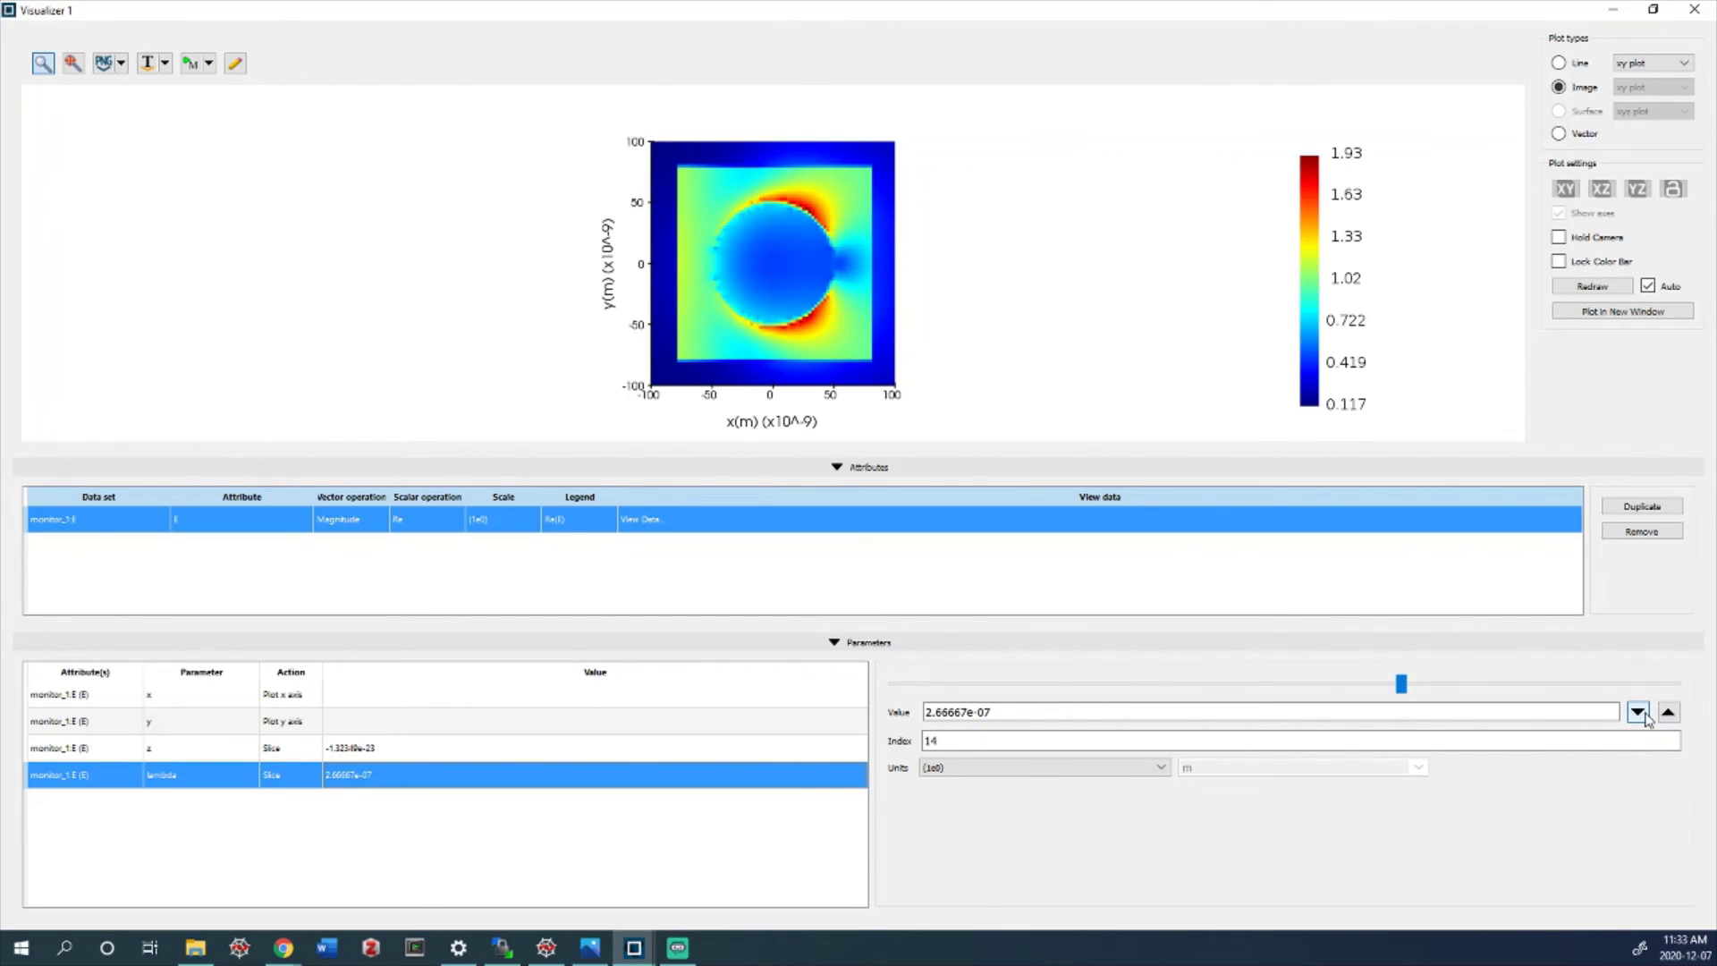
pyautogui.click(1639, 714)
pyautogui.click(1639, 714)
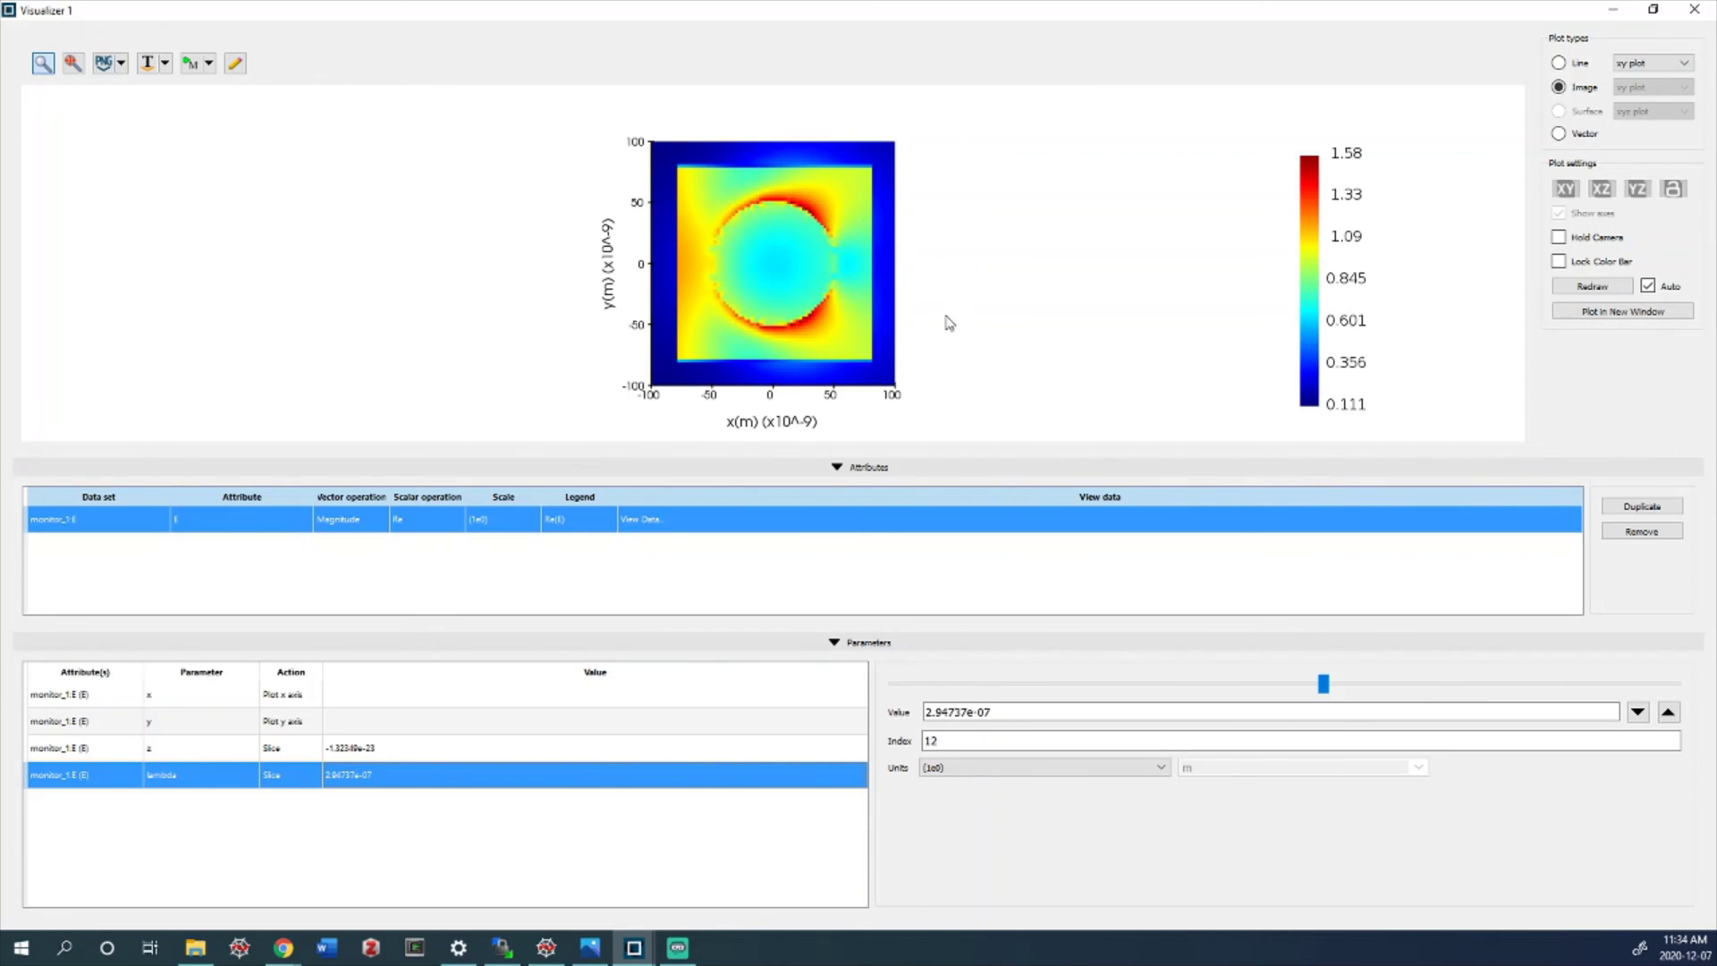
# Step the lambda slice forward to the shortest wavelength, 2e-07 m (index 21), examining the field at each point
pyautogui.click(1678, 711)
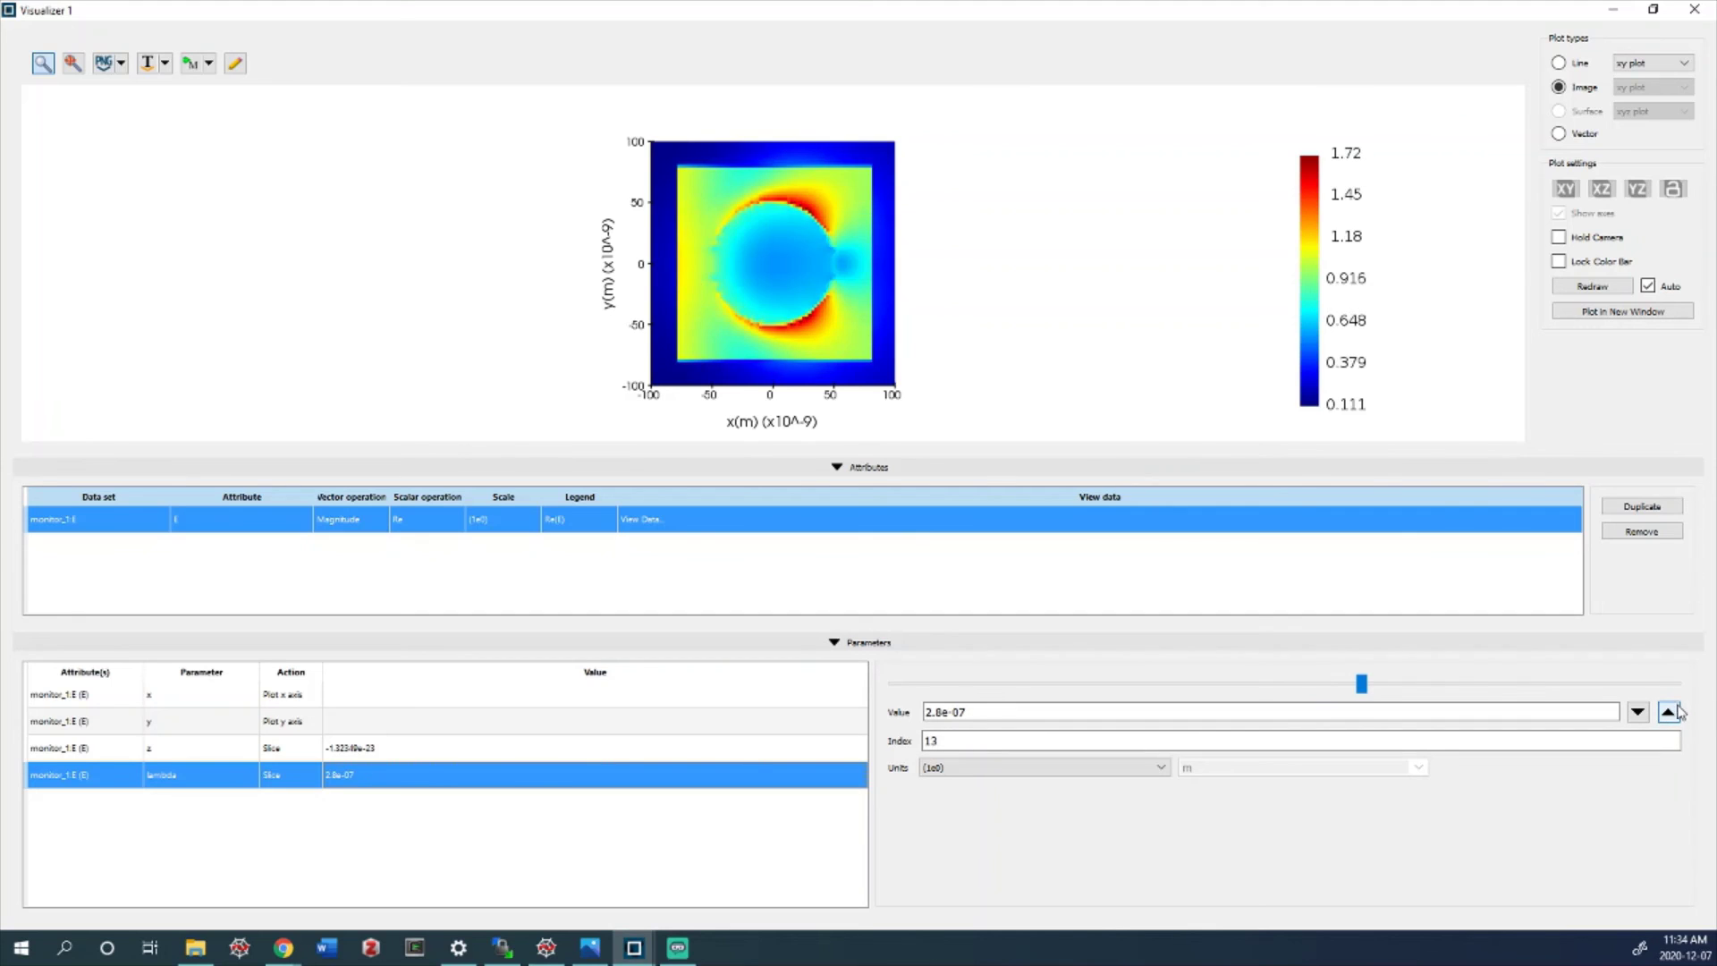
pyautogui.click(1677, 711)
pyautogui.click(1678, 711)
pyautogui.click(1678, 712)
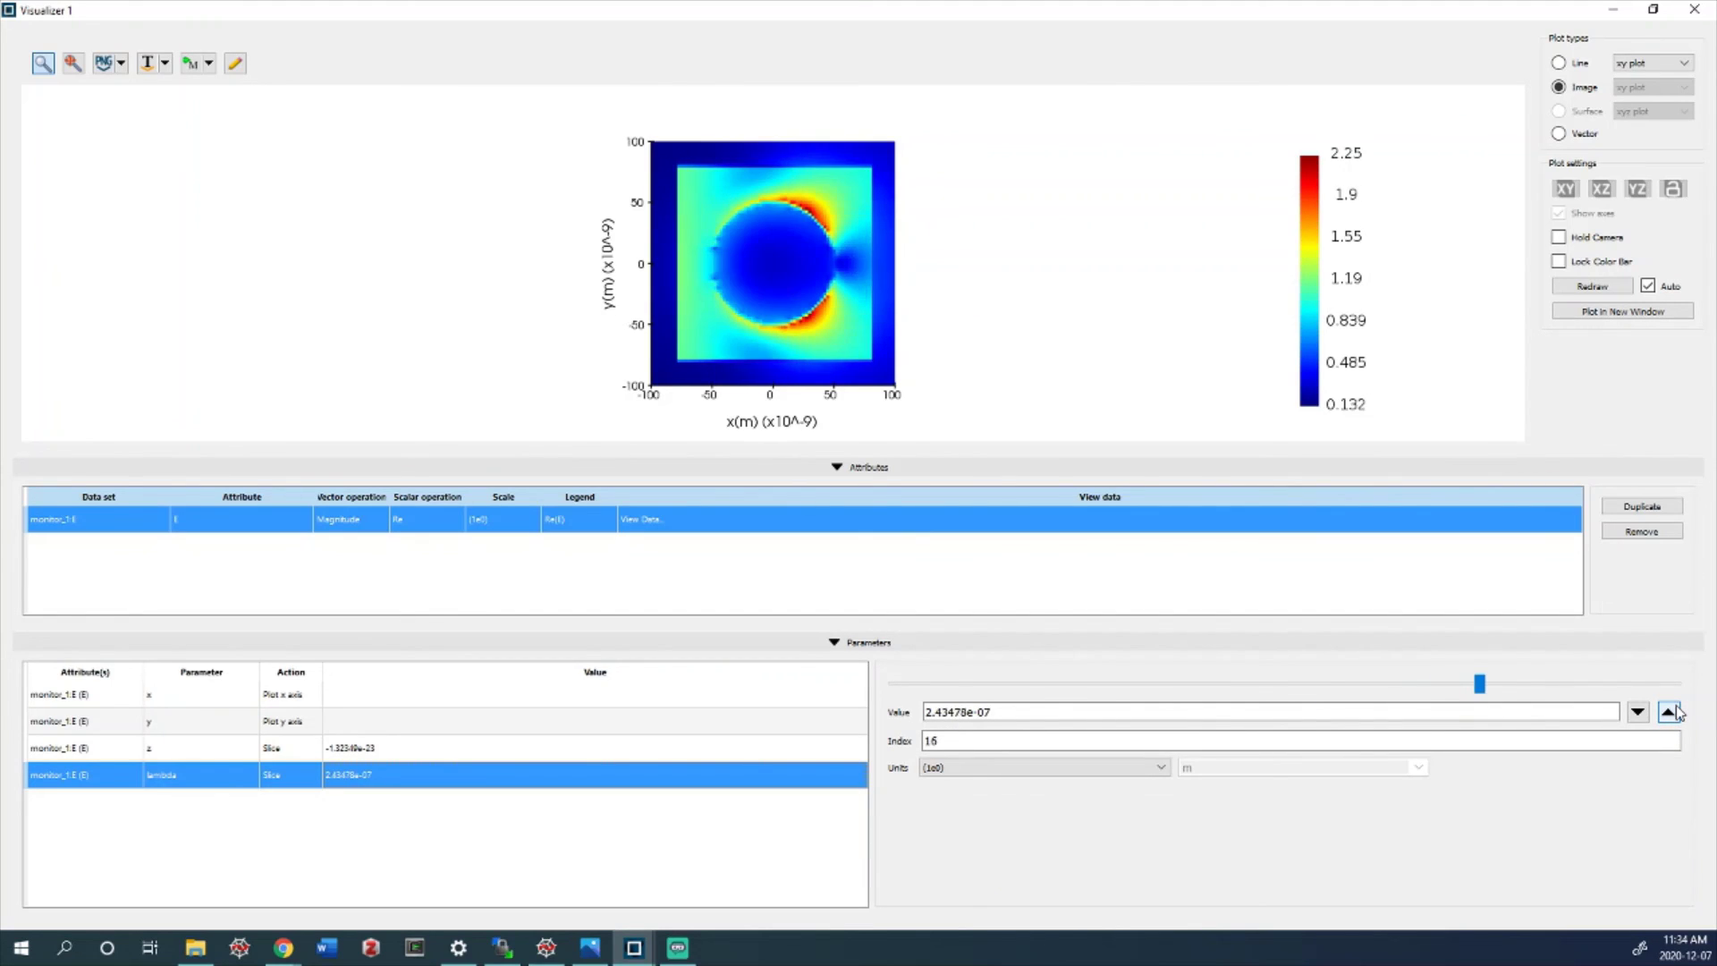
pyautogui.click(1677, 712)
pyautogui.click(1678, 712)
pyautogui.click(1678, 712)
pyautogui.click(1675, 711)
pyautogui.click(1674, 712)
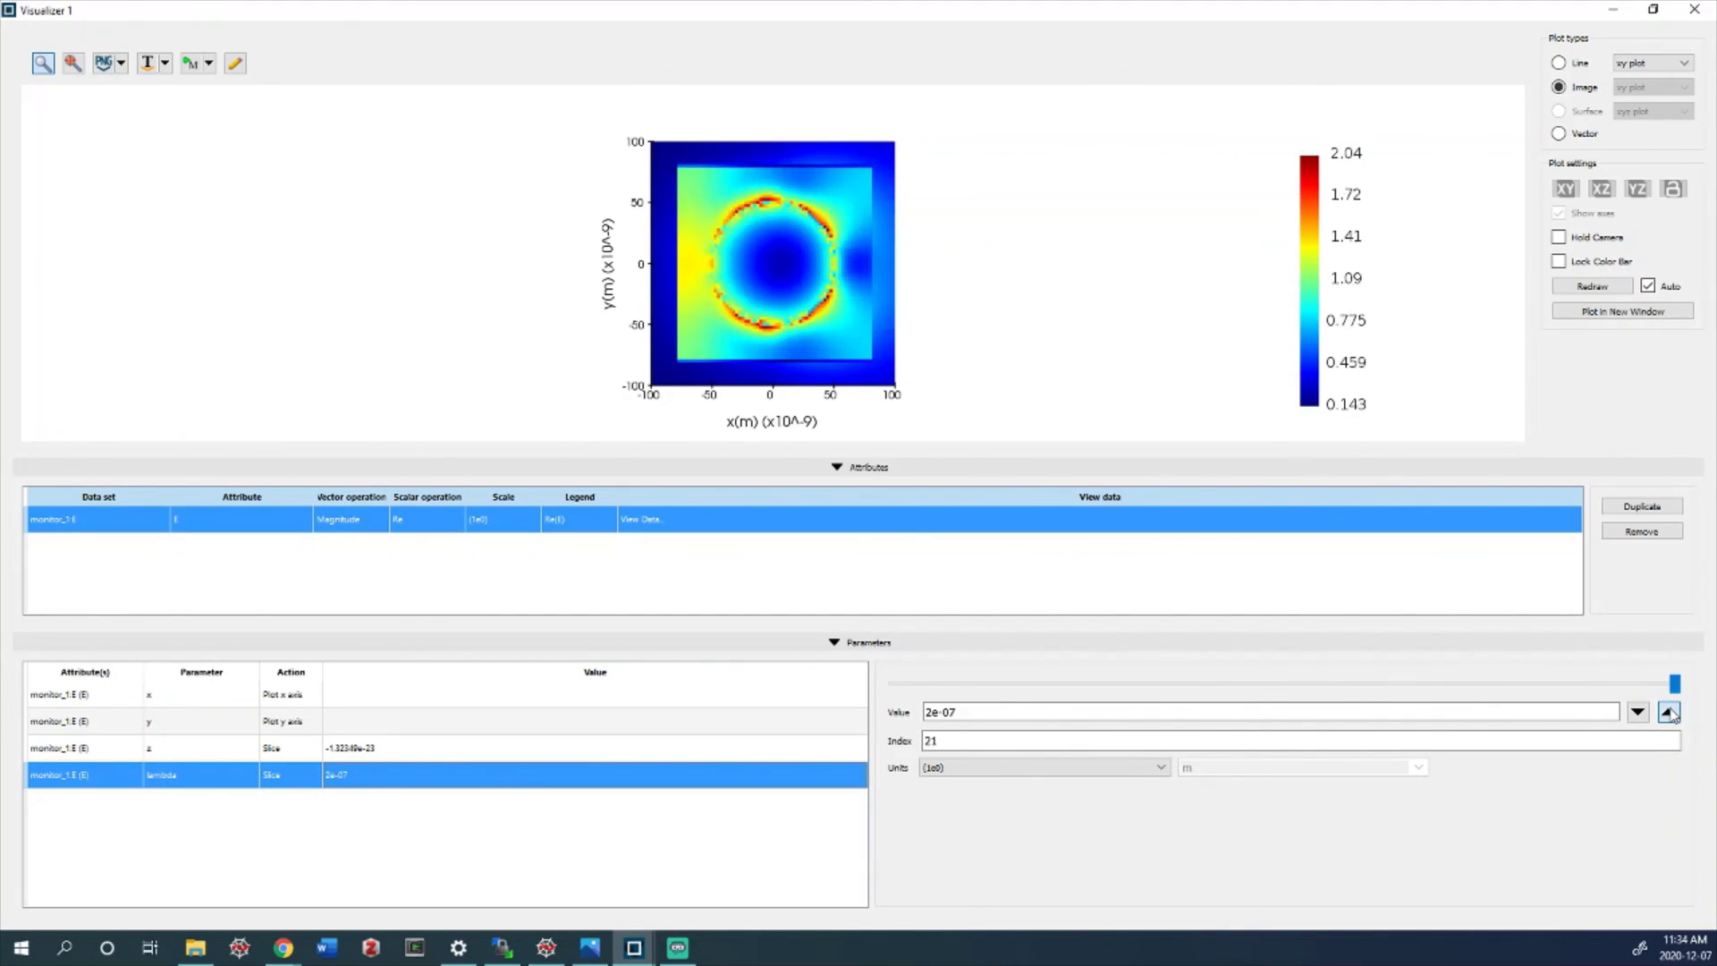
# Step the lambda slice back from 2e-07 to 4e-07 m (index 7), examining how the field around the particle changes
pyautogui.click(1638, 712)
pyautogui.click(1637, 713)
pyautogui.click(1638, 712)
pyautogui.click(1637, 713)
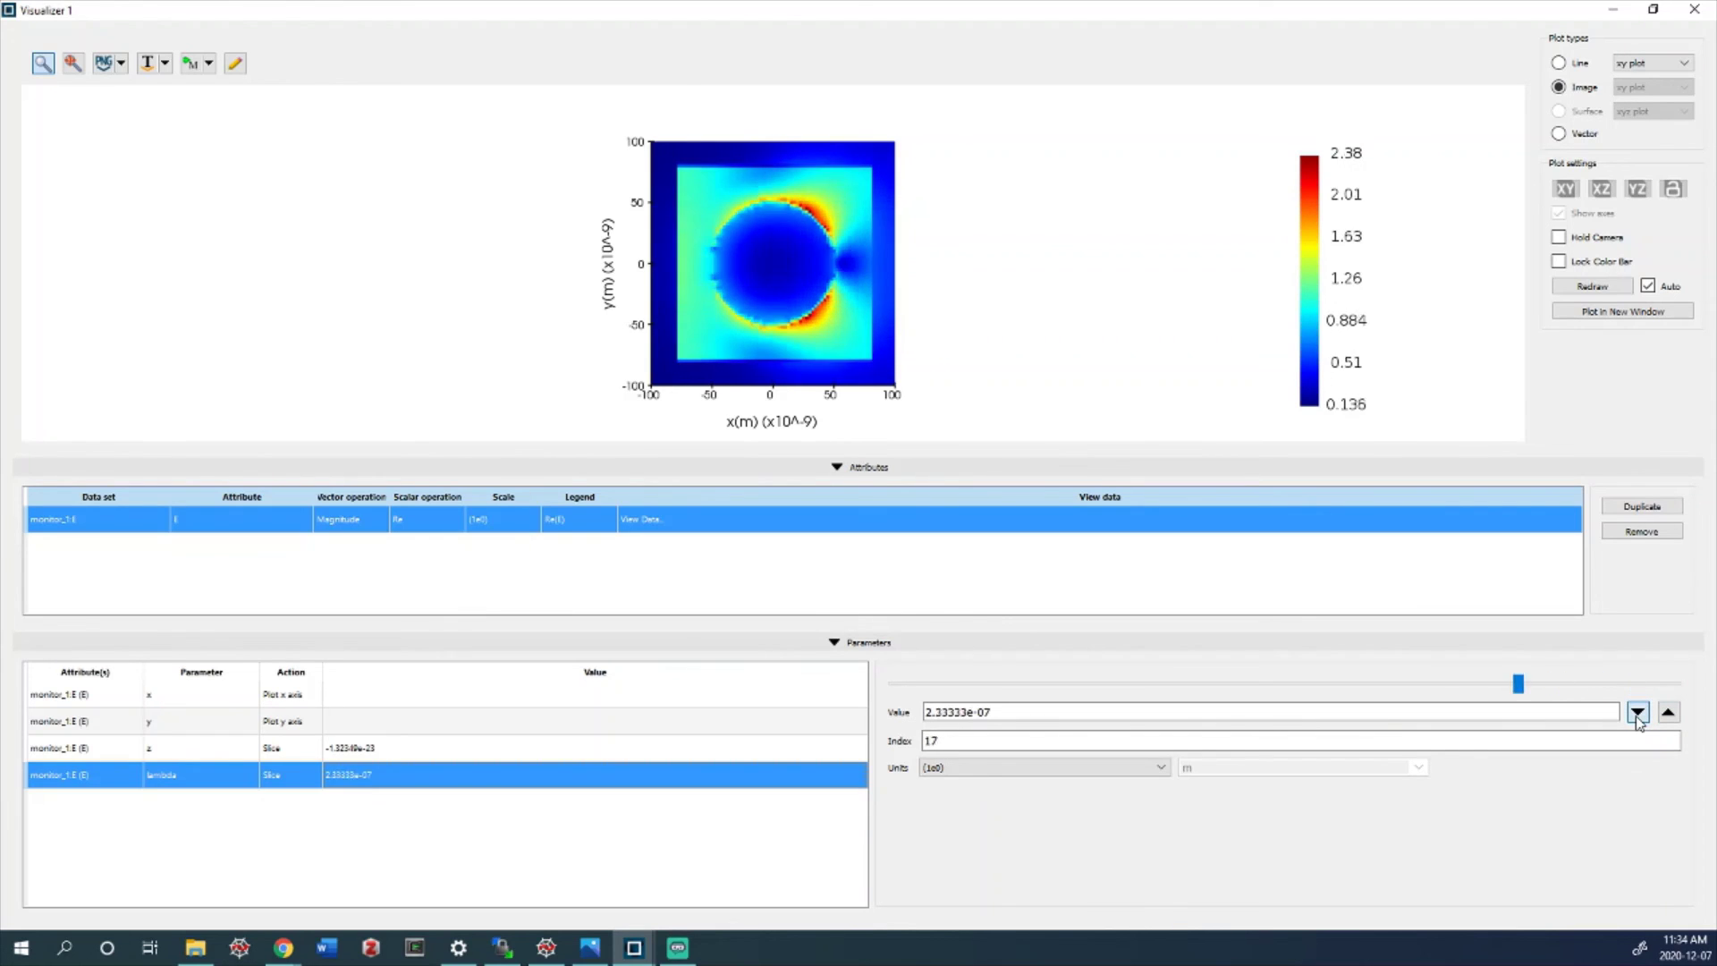
pyautogui.click(1637, 712)
pyautogui.click(1637, 713)
pyautogui.click(1637, 713)
pyautogui.click(1637, 713)
pyautogui.click(1638, 713)
pyautogui.click(1638, 712)
pyautogui.click(1637, 712)
pyautogui.click(1637, 713)
pyautogui.click(1638, 713)
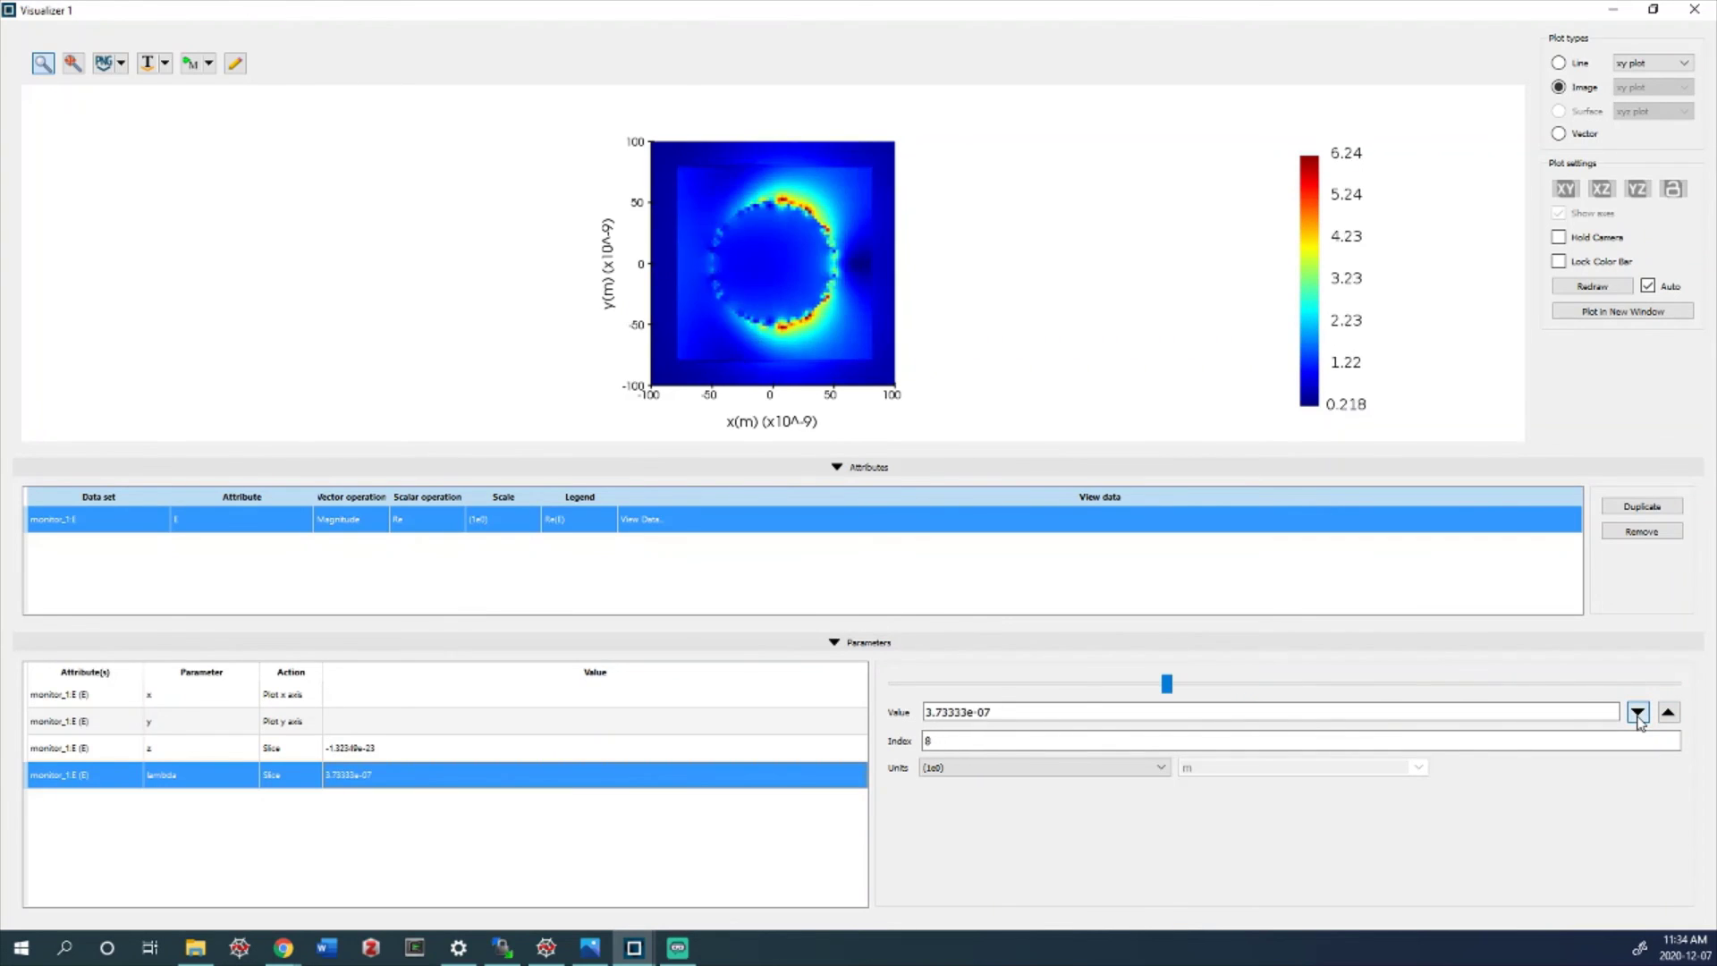
pyautogui.click(1637, 712)
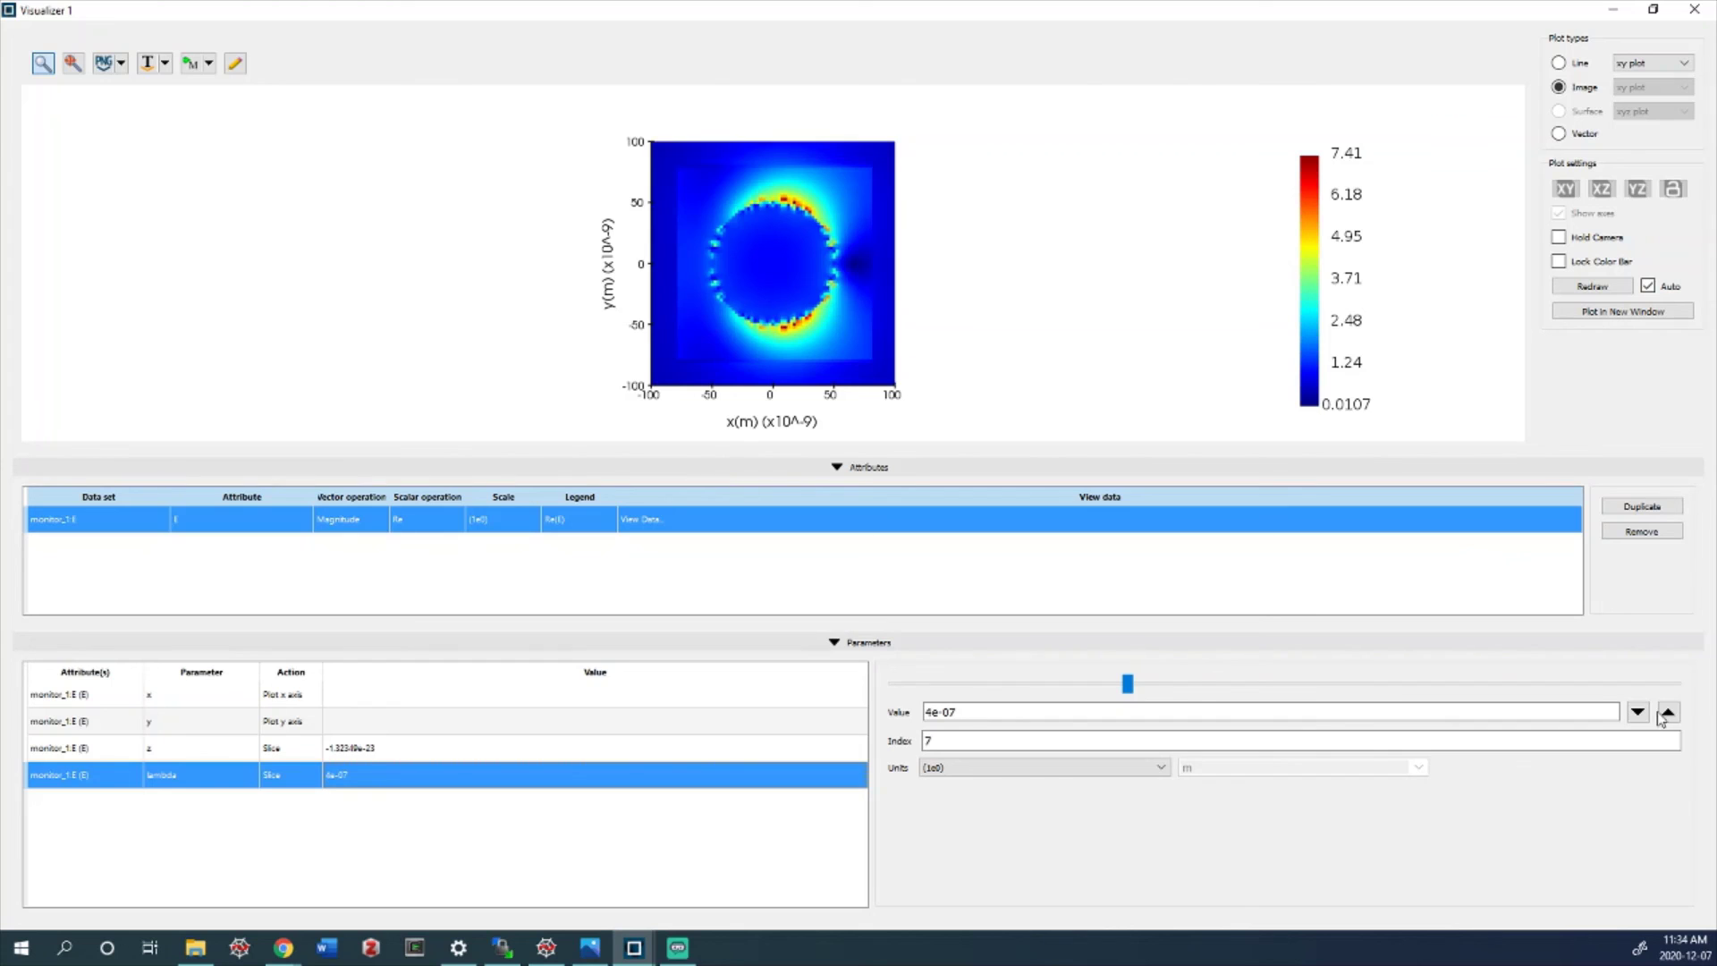
# Compare the field at adjacent wavelengths up to 4.66667e-07 m, return to 4.30769e-07 m (index 6), and close the visualizer
pyautogui.click(1667, 712)
pyautogui.click(1637, 713)
pyautogui.click(1636, 714)
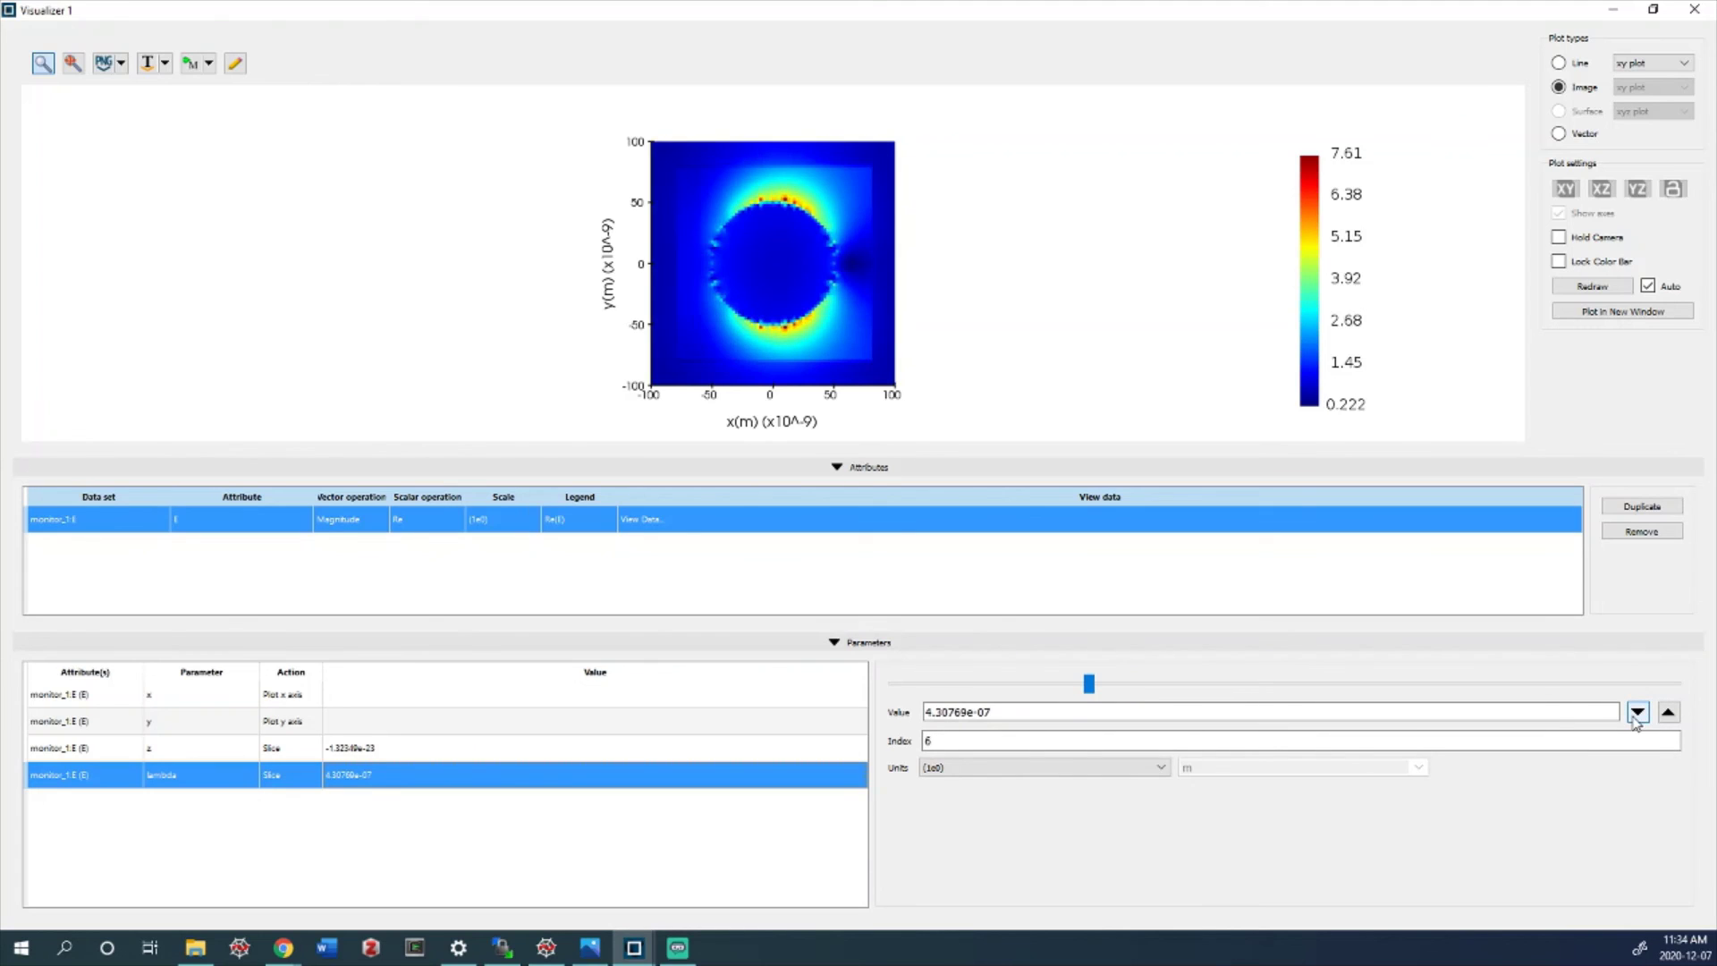
pyautogui.click(1642, 714)
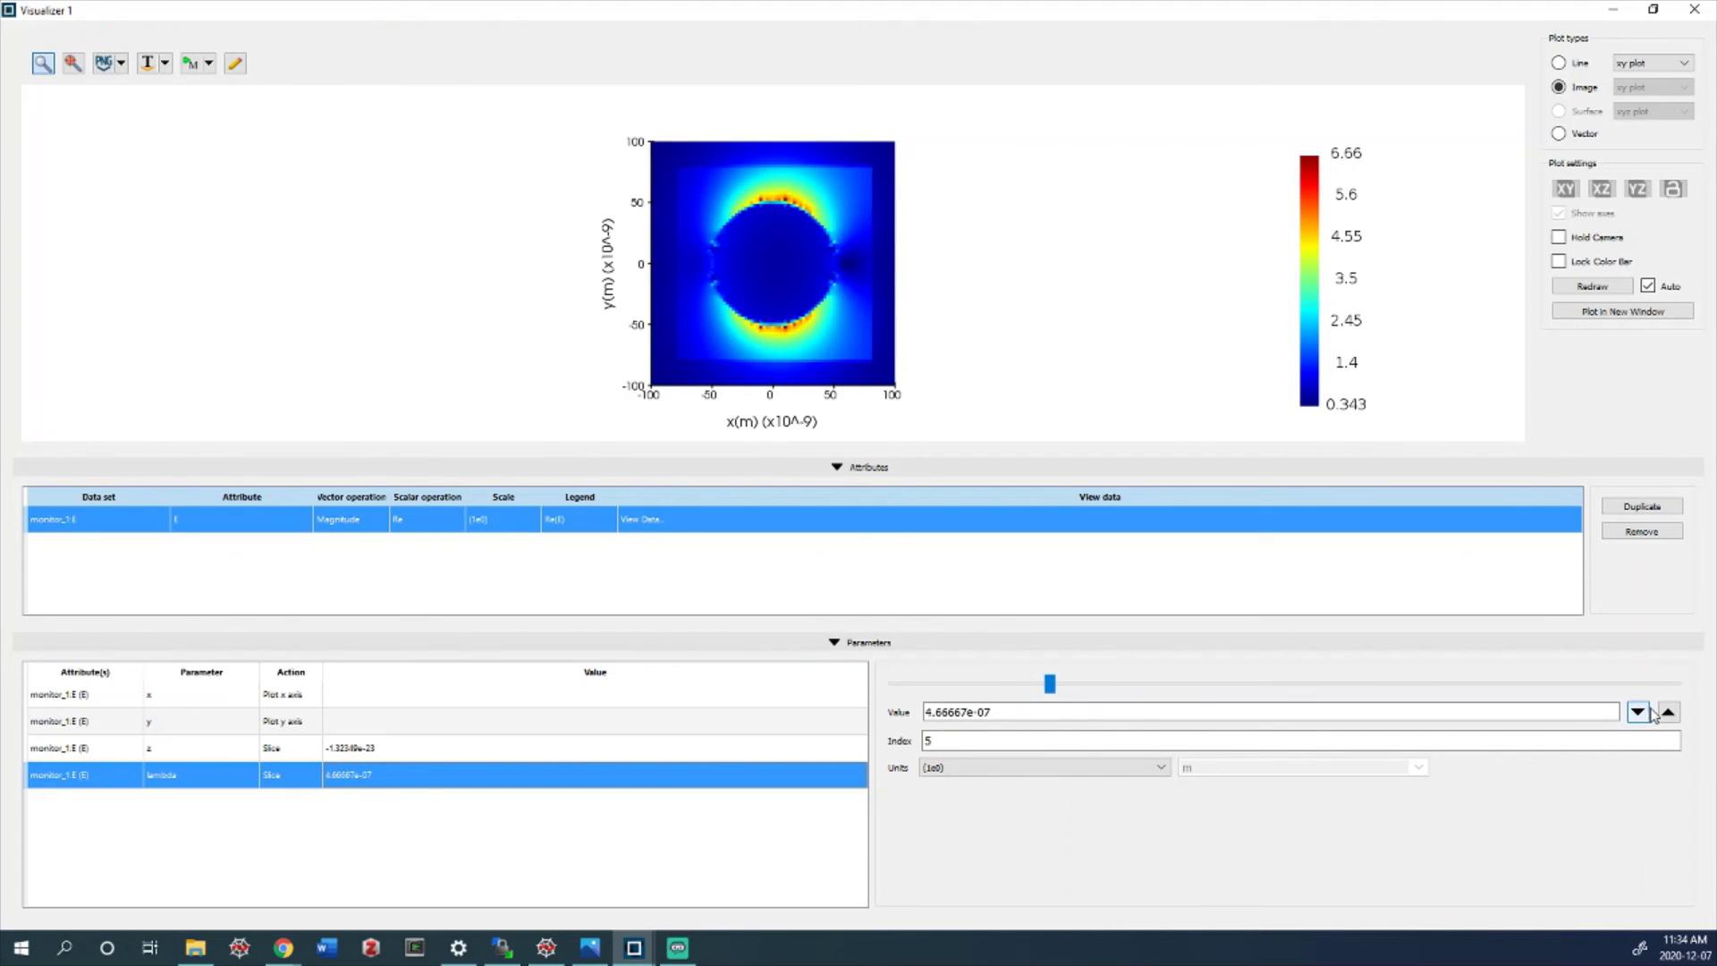
pyautogui.click(1667, 713)
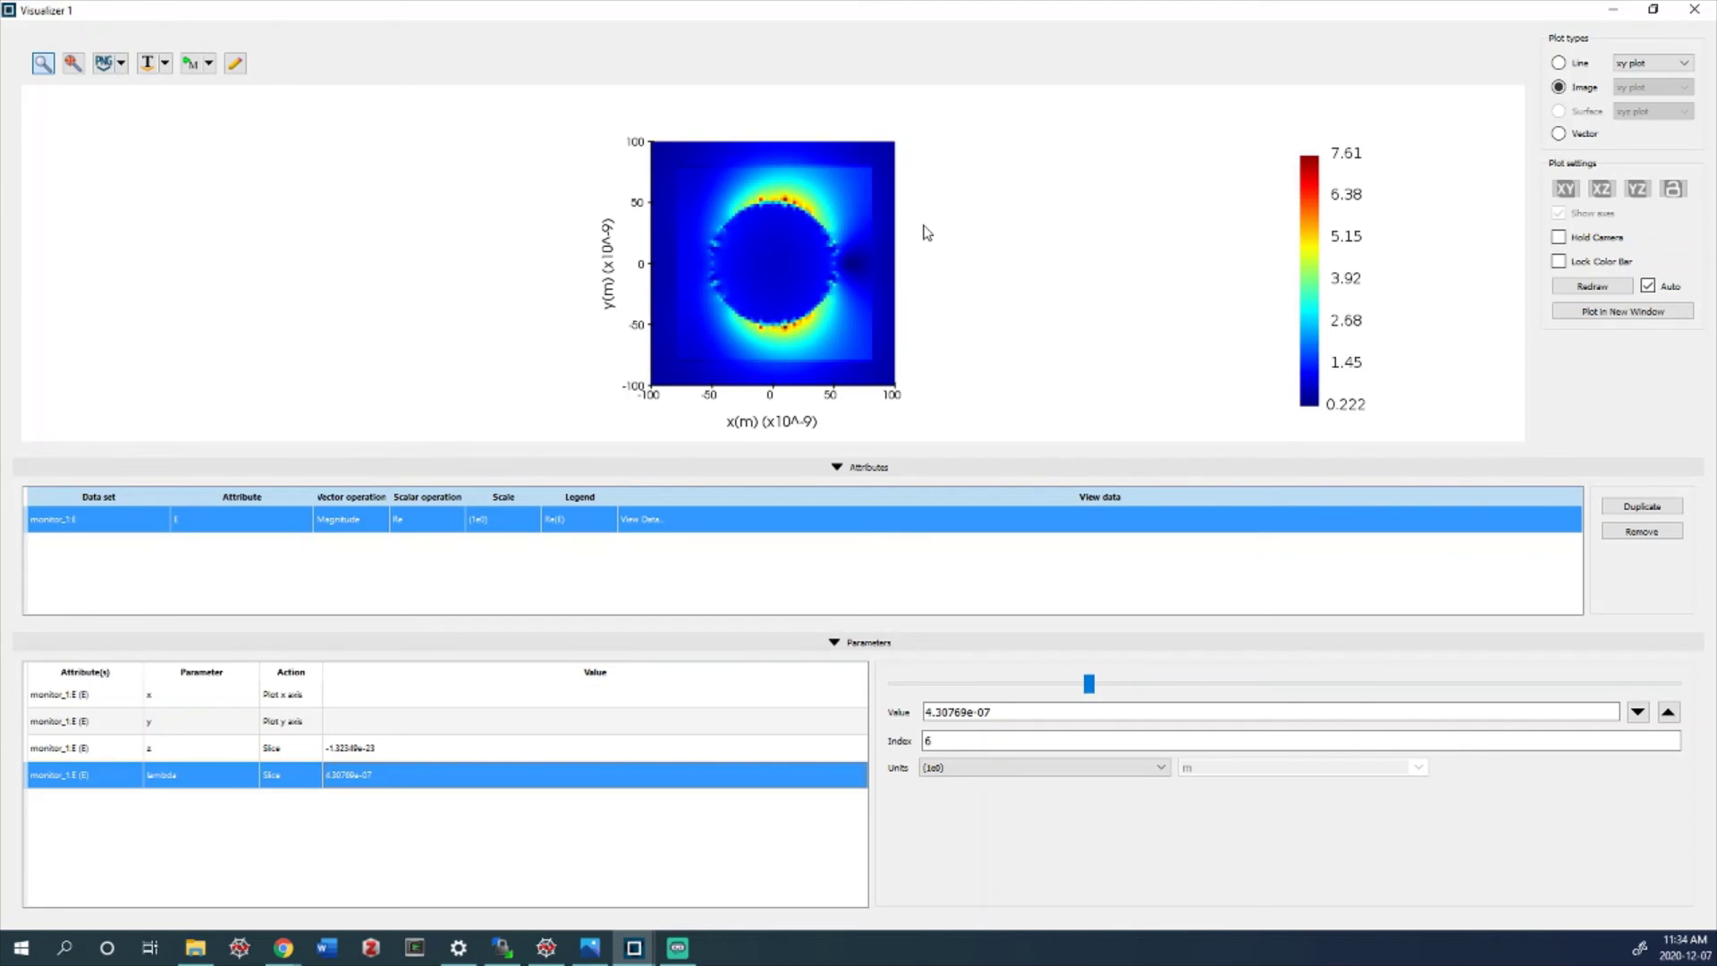
pyautogui.click(1690, 9)
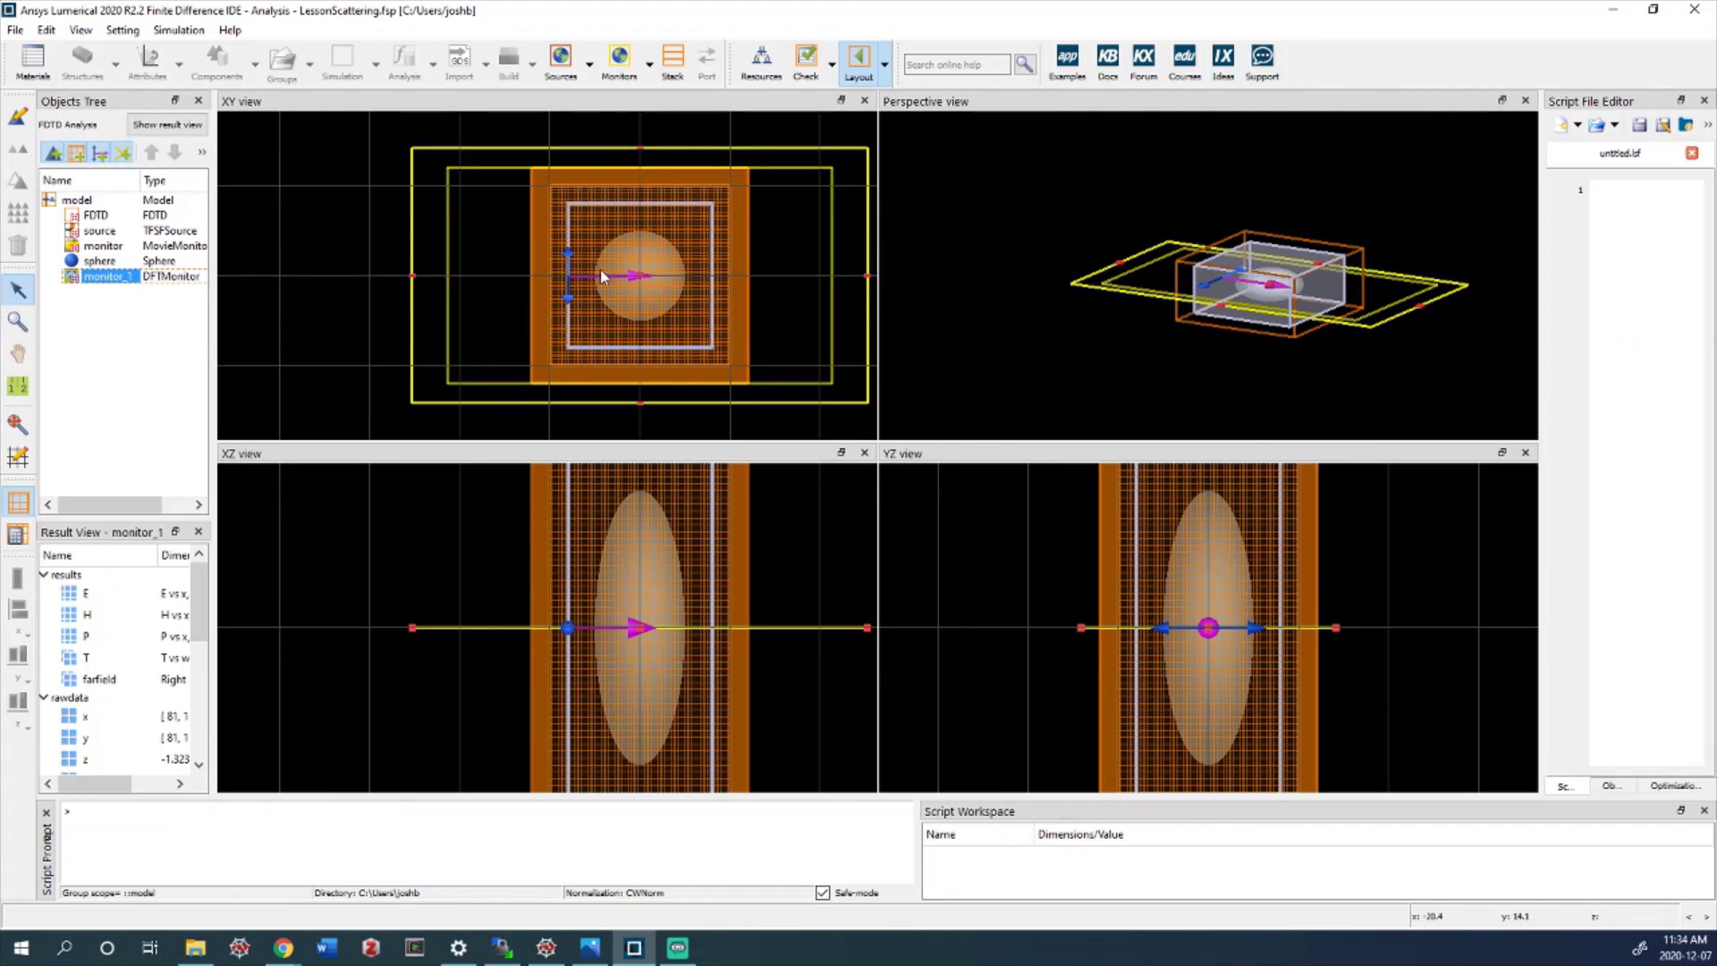
# Switch the simulation back to layout mode, look through the available monitor types, and clear the object selection
pyautogui.scroll(-3, 654, 143)
pyautogui.scroll(1, 672, 230)
pyautogui.scroll(2, 713, 240)
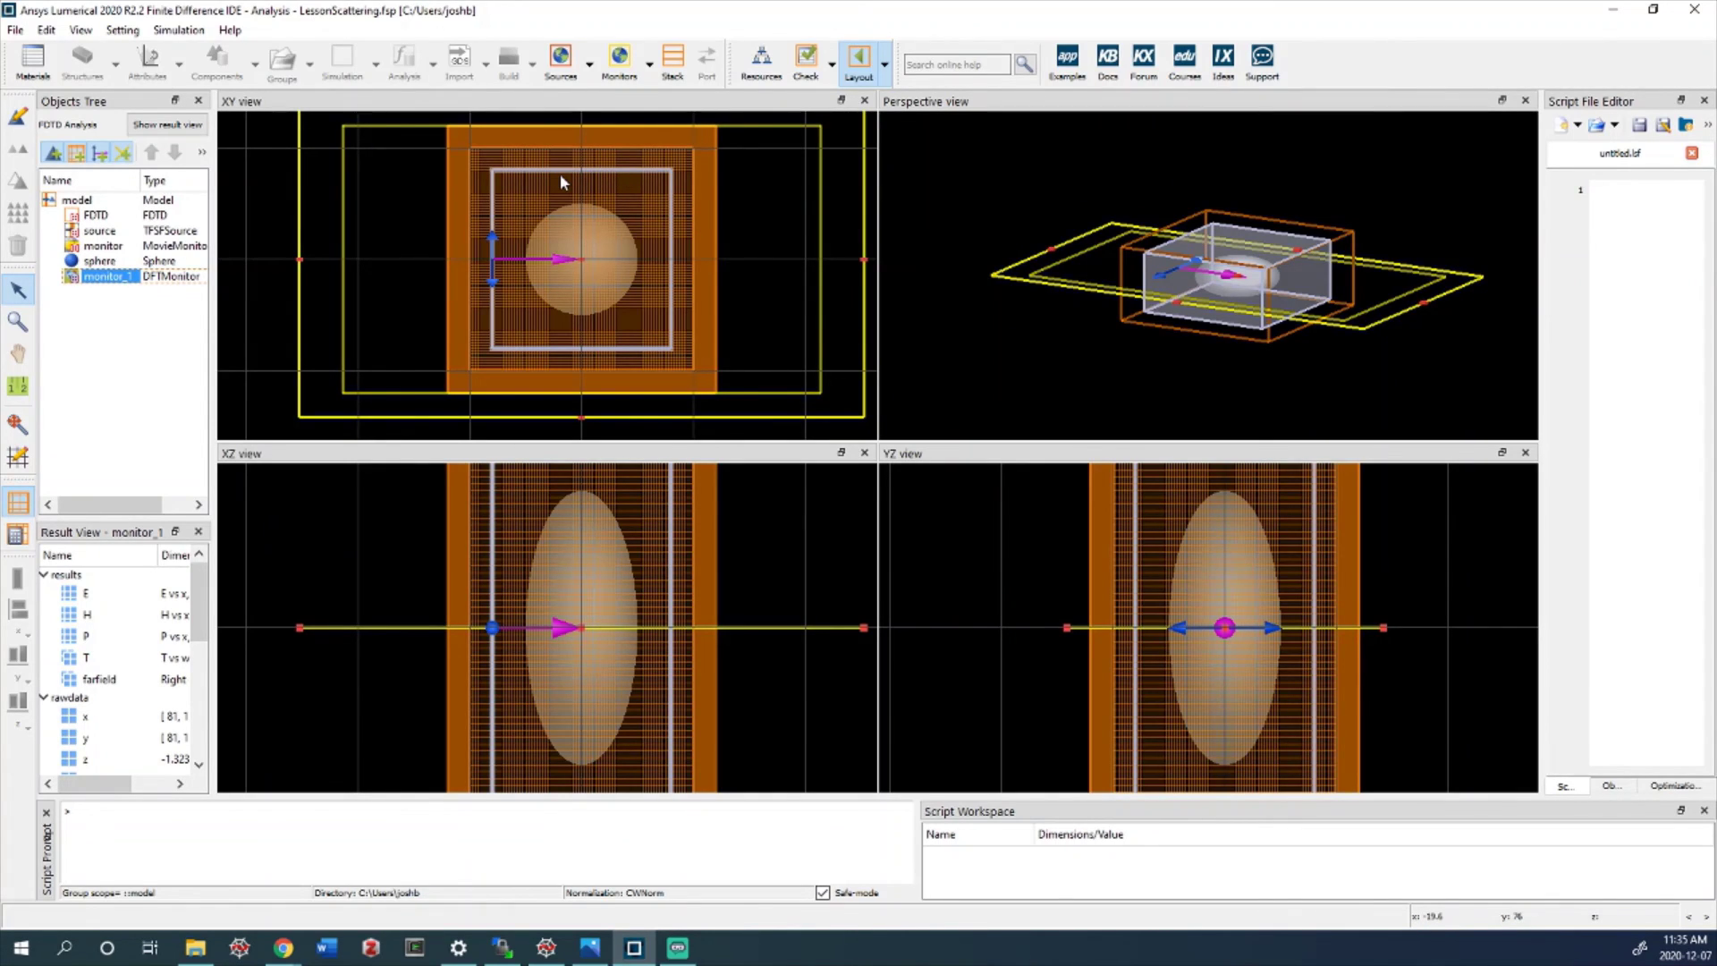
pyautogui.scroll(-3, 676, 225)
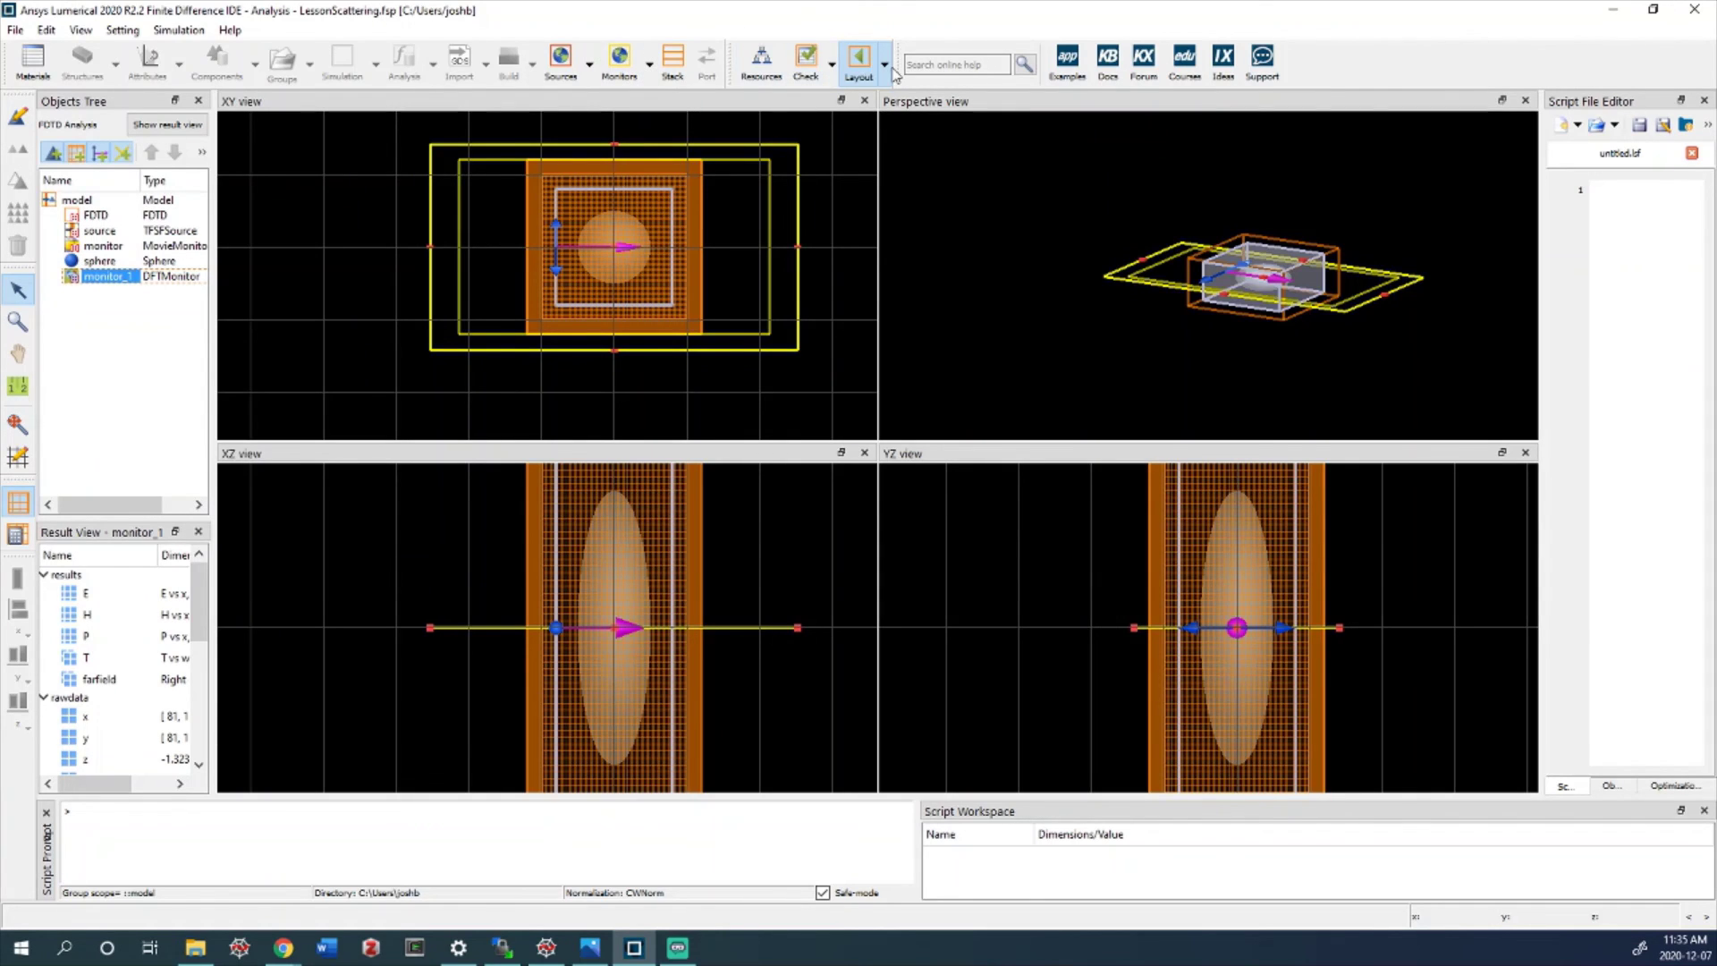
pyautogui.click(859, 63)
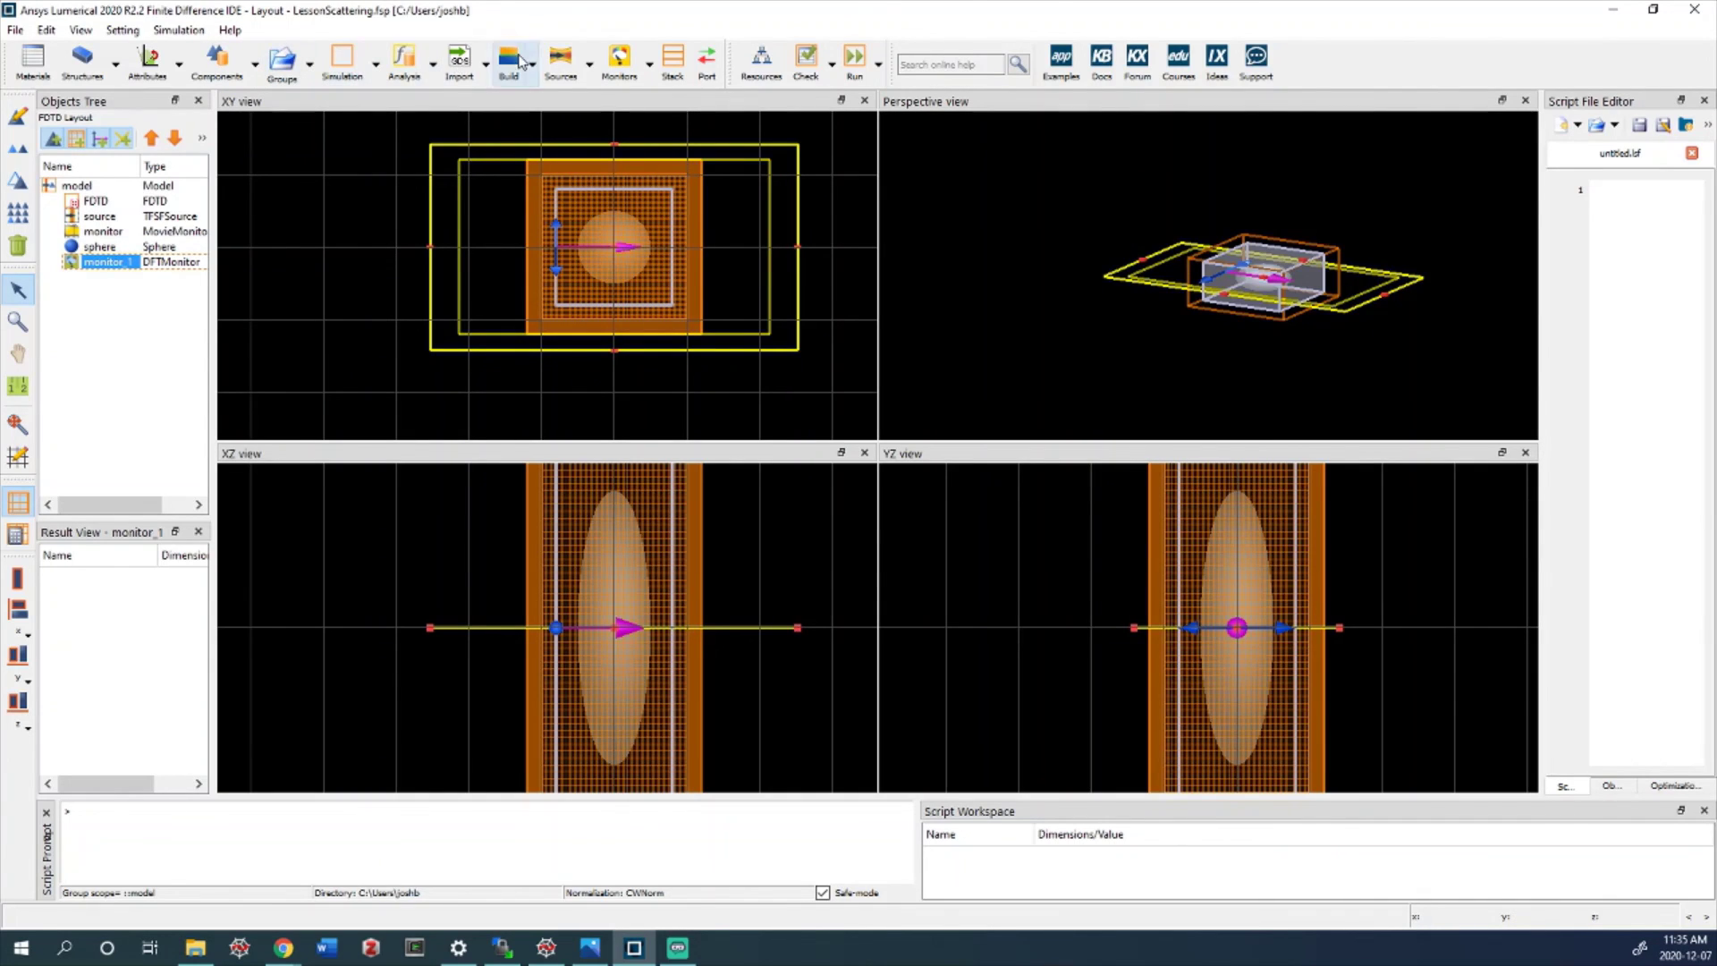
pyautogui.click(650, 64)
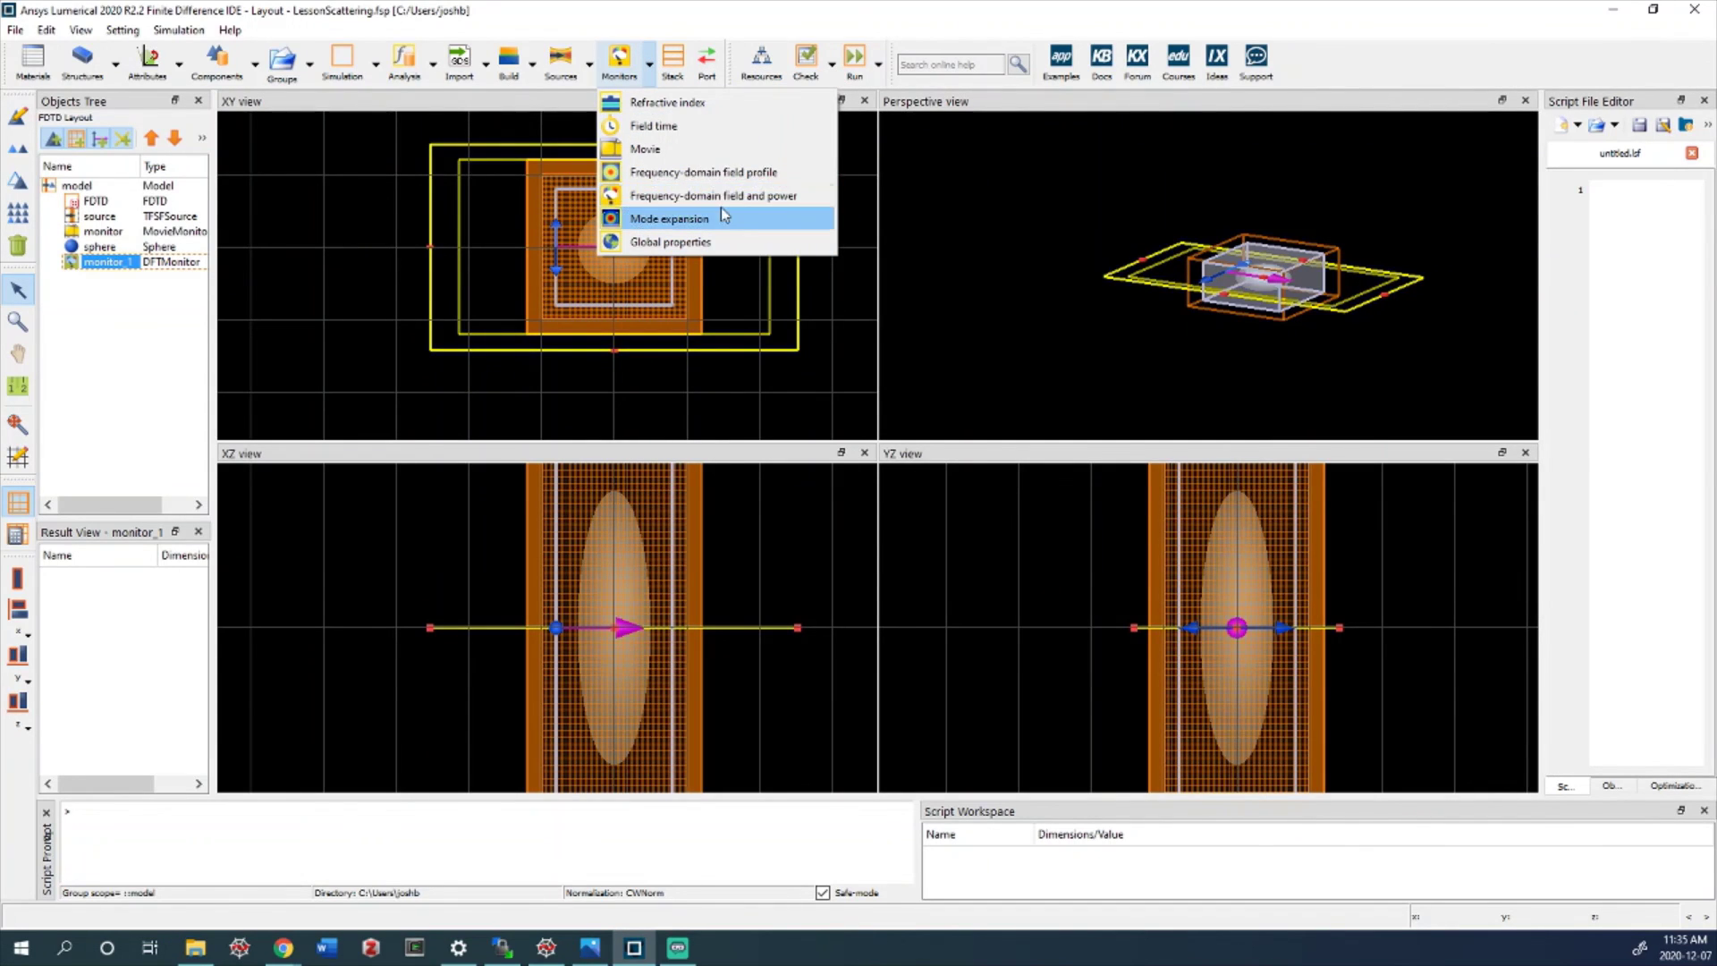
pyautogui.click(372, 225)
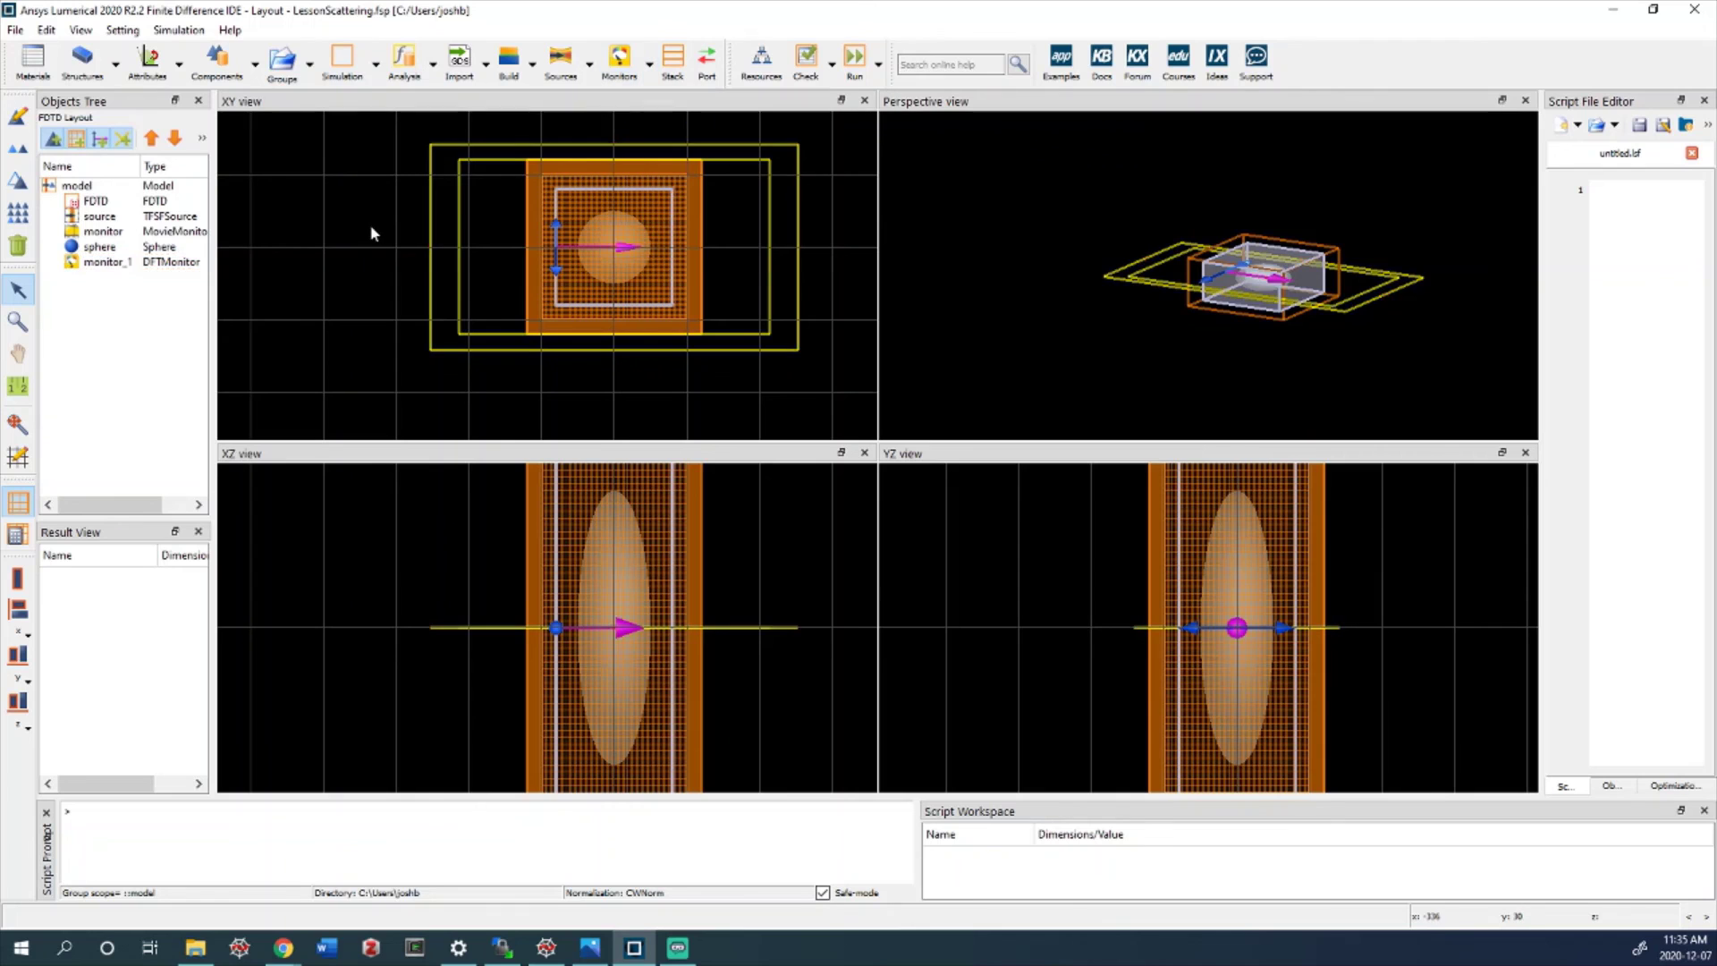
pyautogui.scroll(2, 720, 200)
pyautogui.scroll(-2, 716, 200)
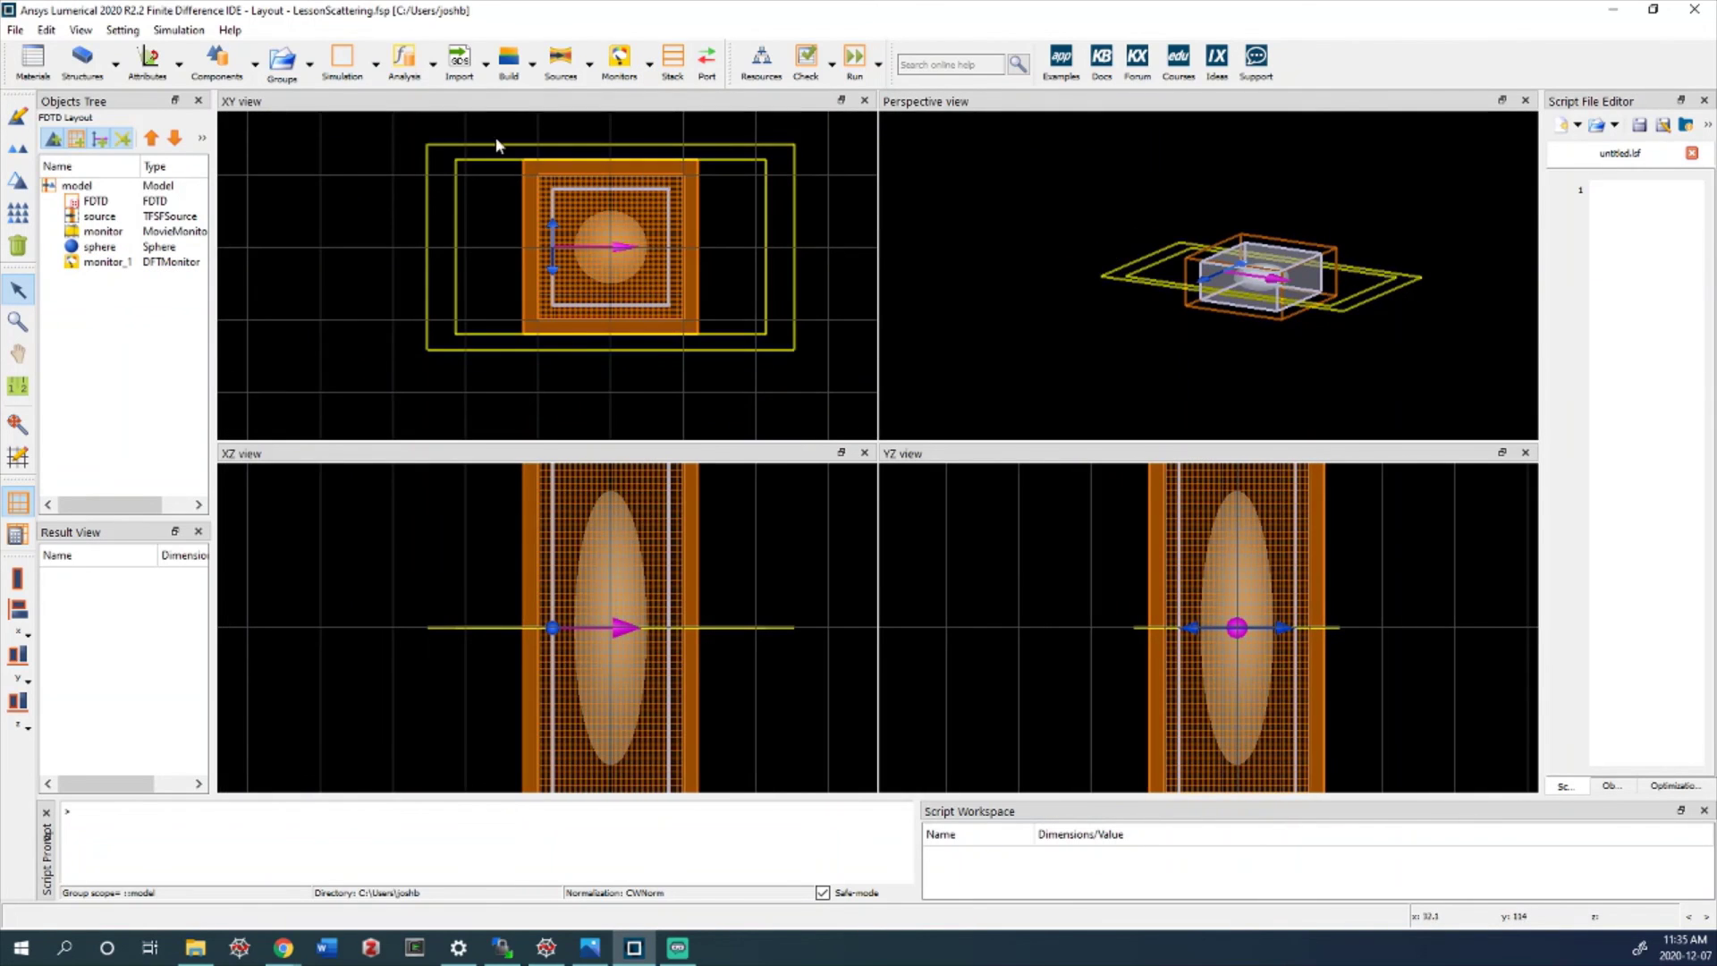
# Open the object library with the full choice of analysis groups and widen it to show the object names
pyautogui.click(432, 61)
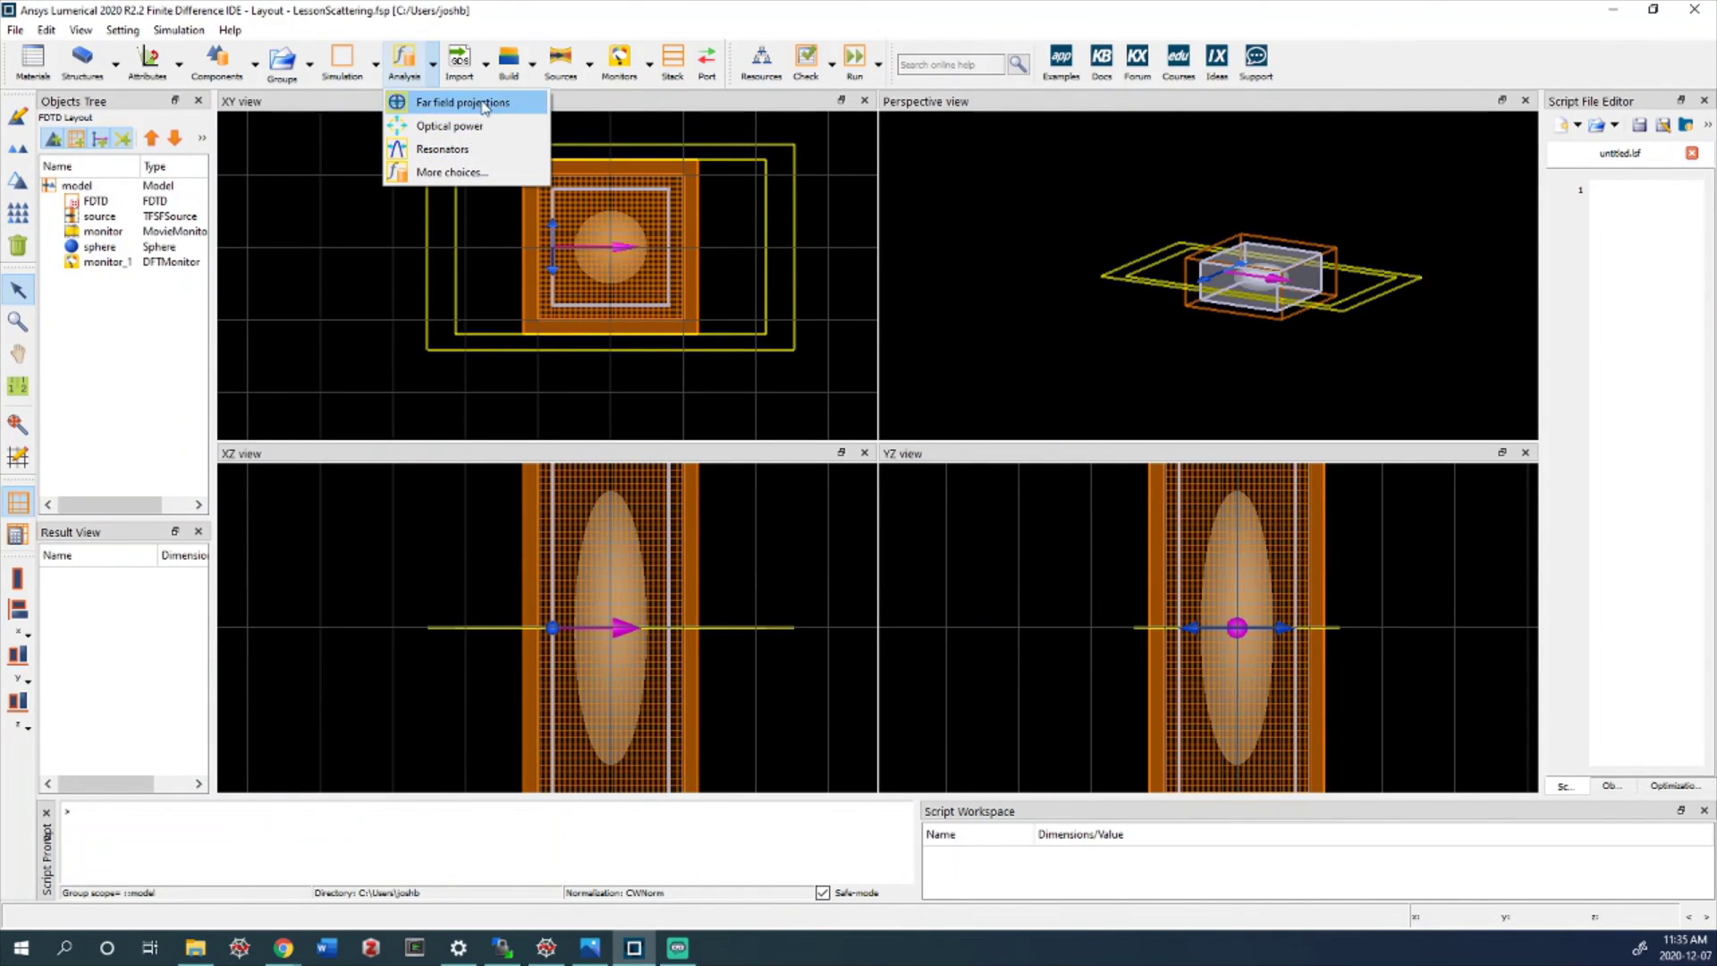
pyautogui.click(491, 171)
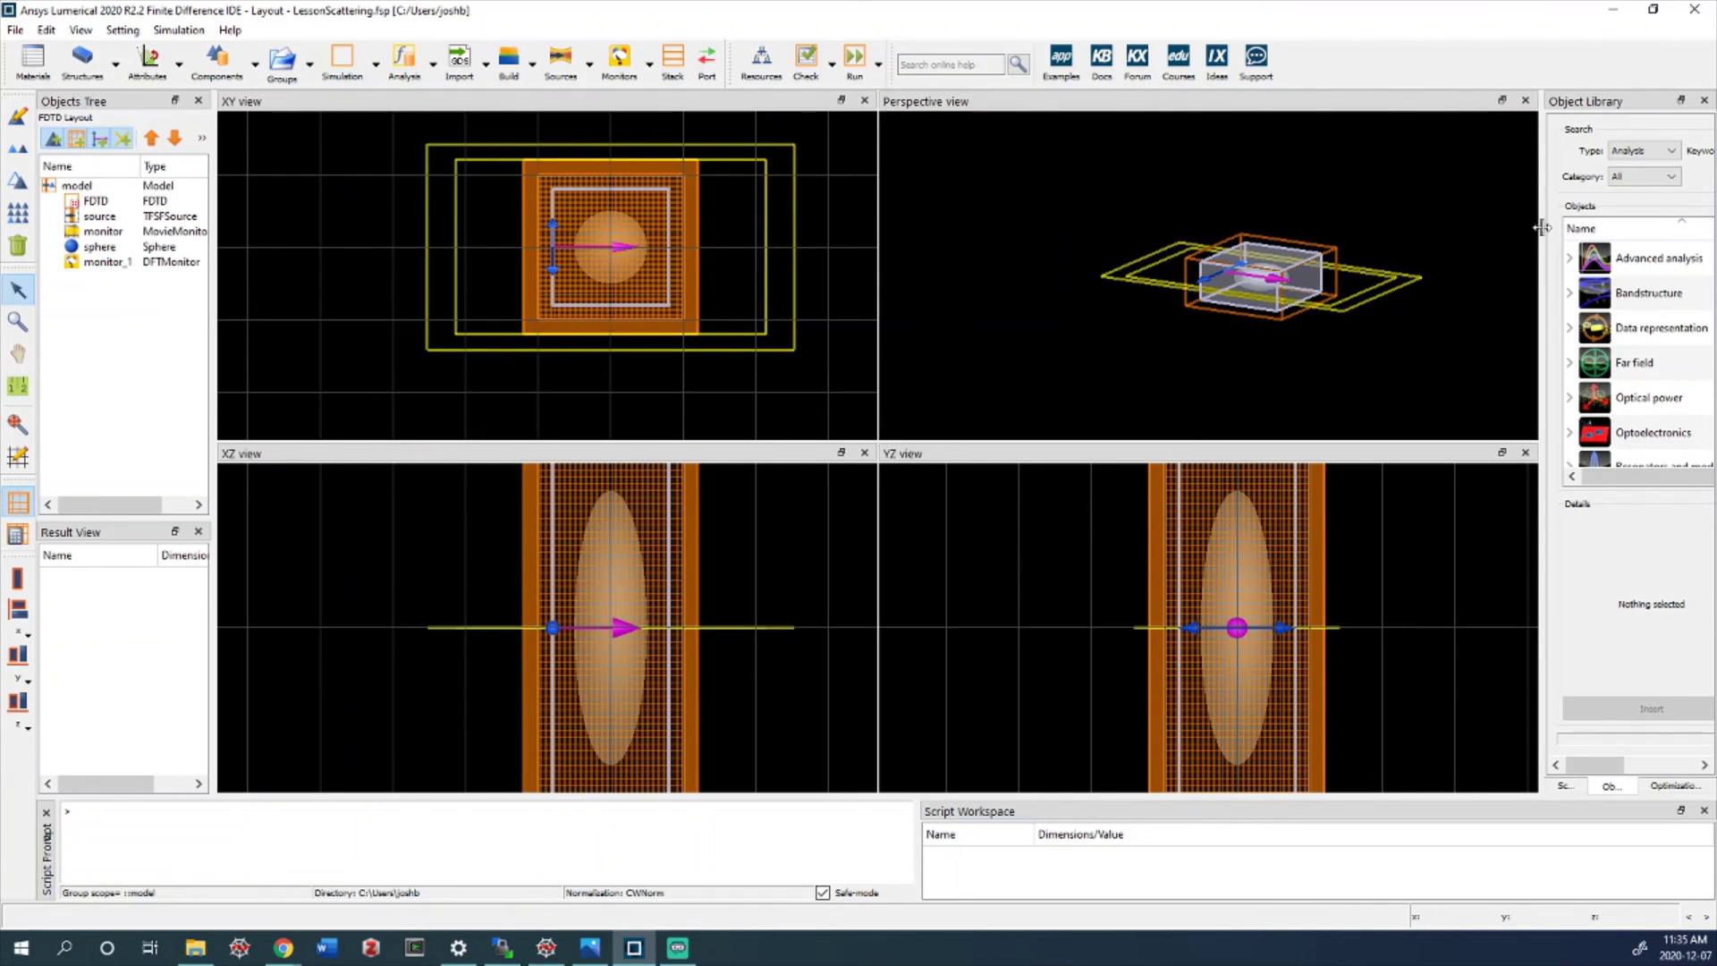
pyautogui.moveTo(1543, 227); pyautogui.dragTo(768, 255)
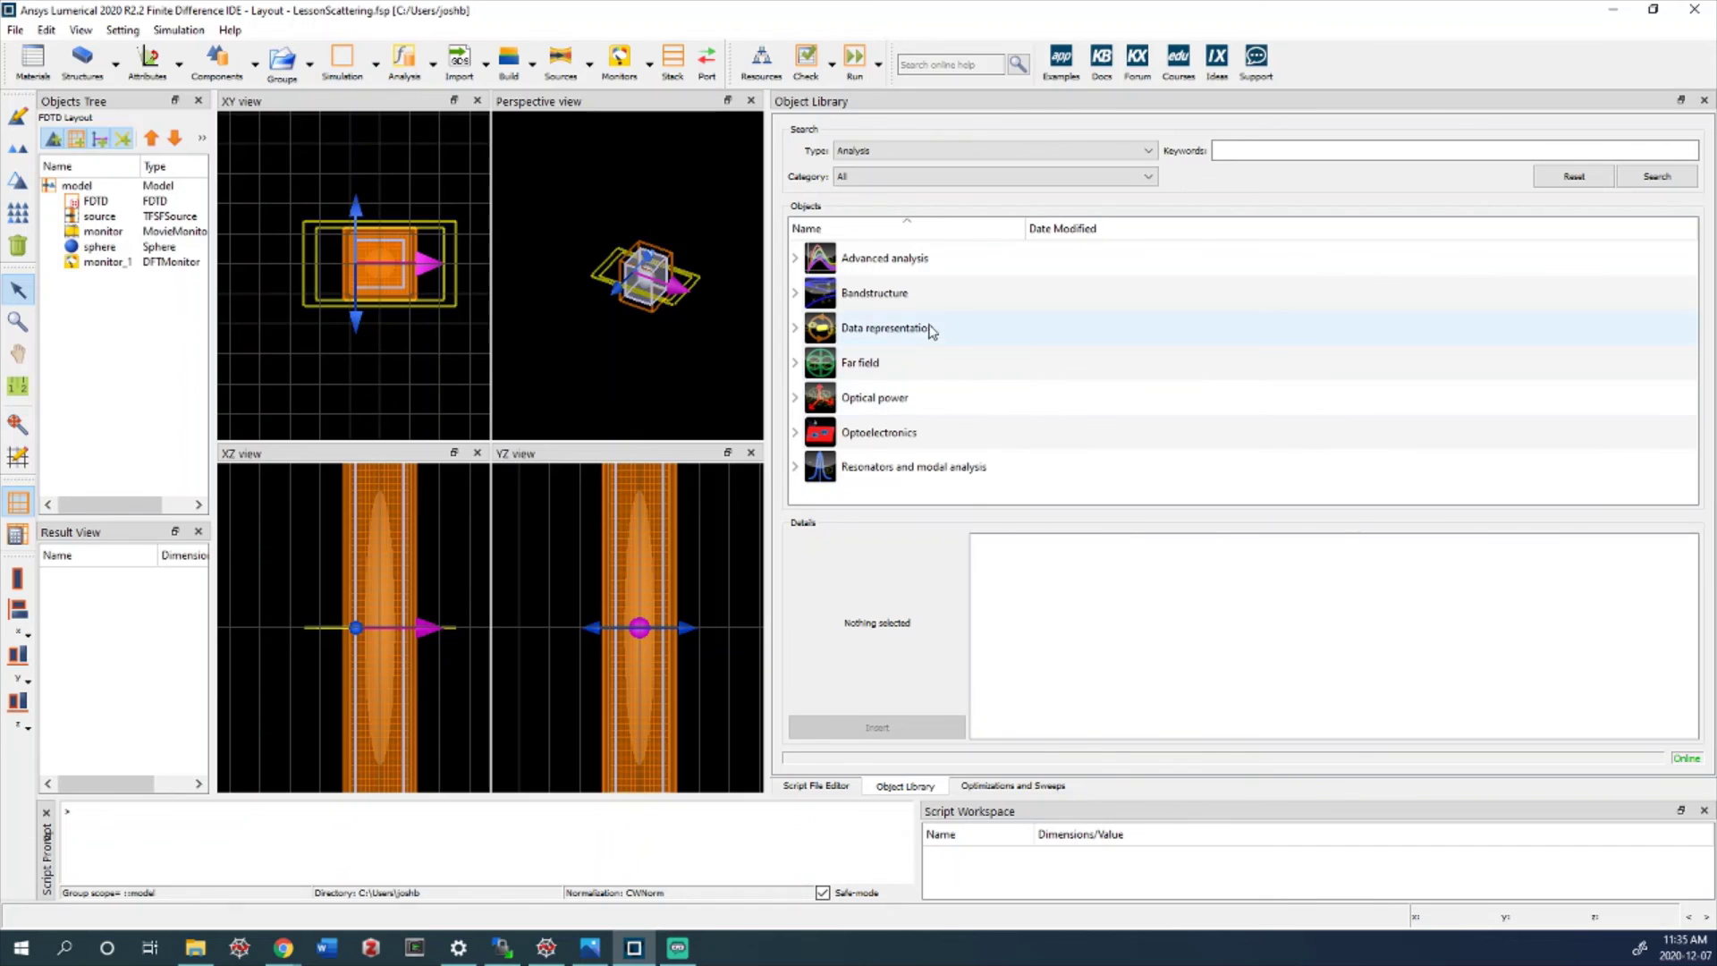
# Browse the Advanced analysis and Optical power categories and view the details of the Cross section analysis group
pyautogui.doubleClick(890, 259)
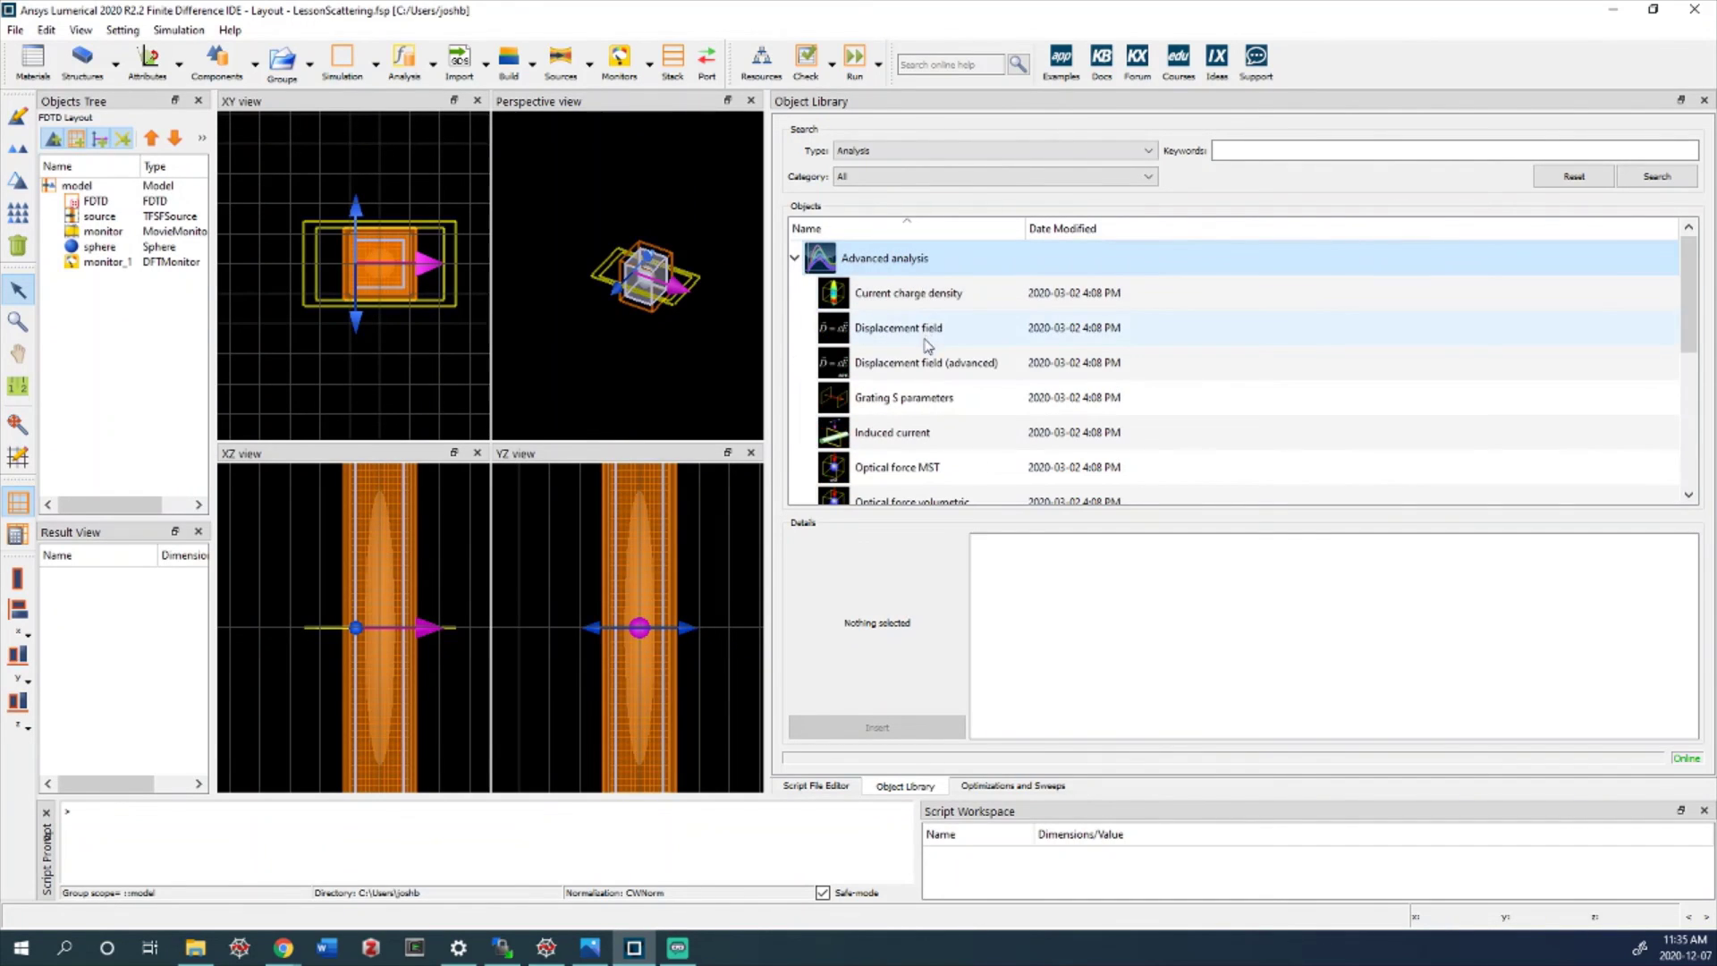
pyautogui.scroll(-1, 913, 398)
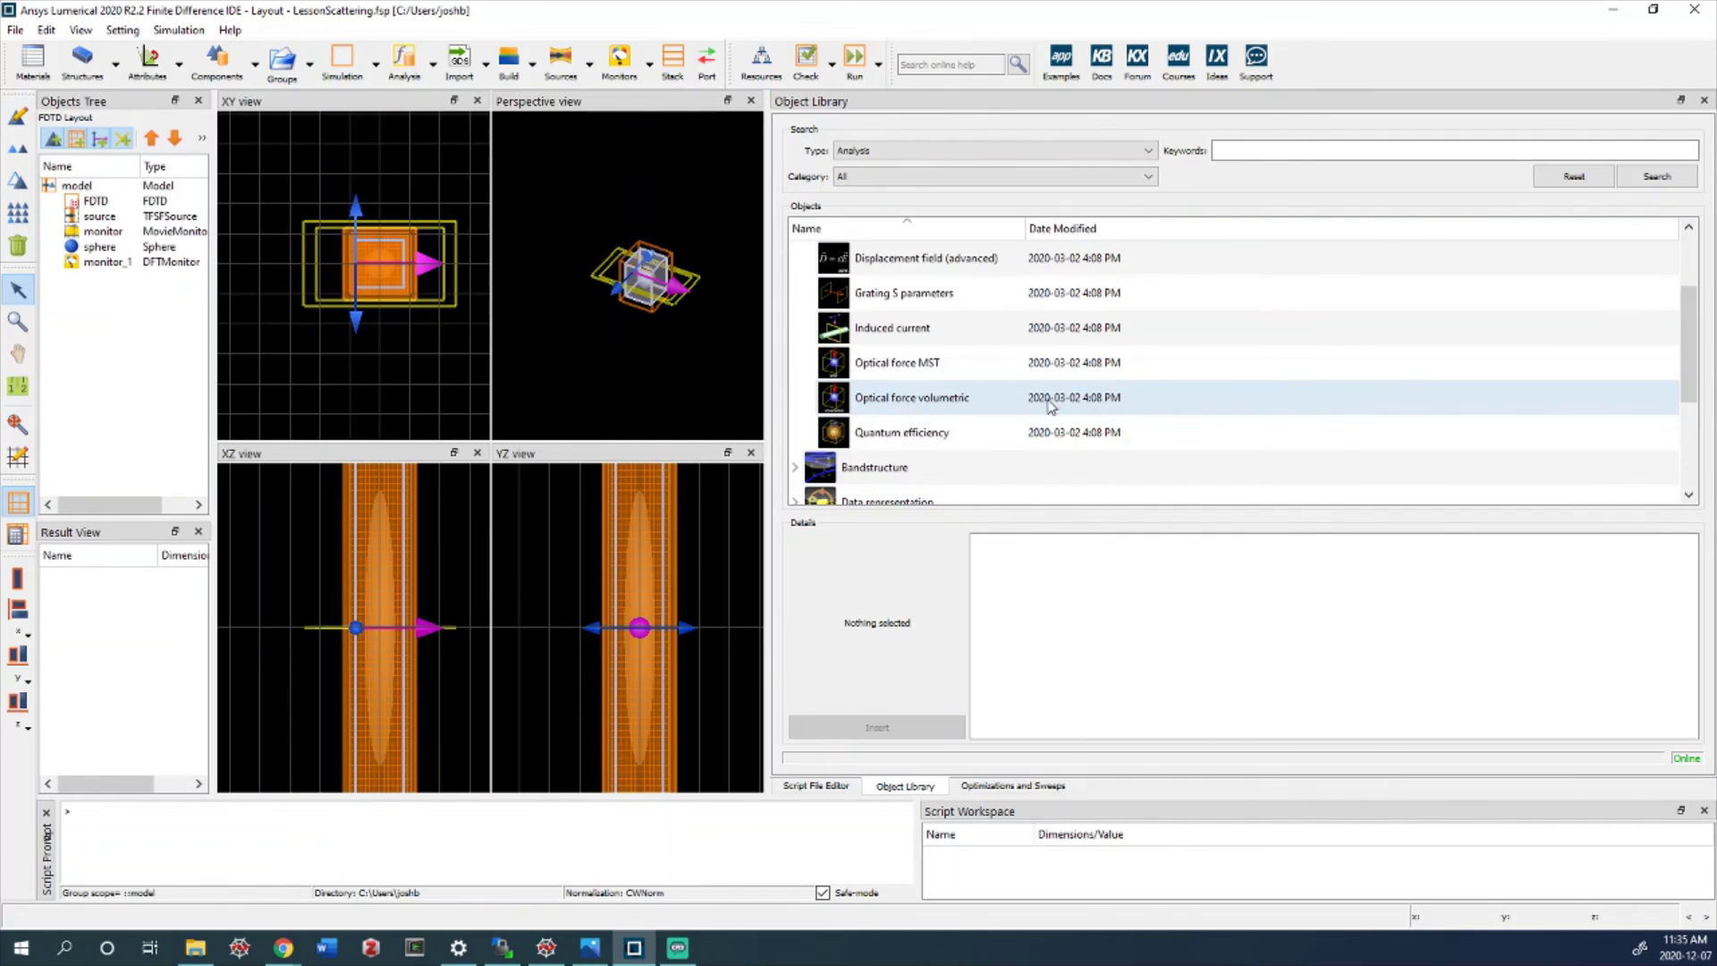
pyautogui.scroll(-2, 1163, 433)
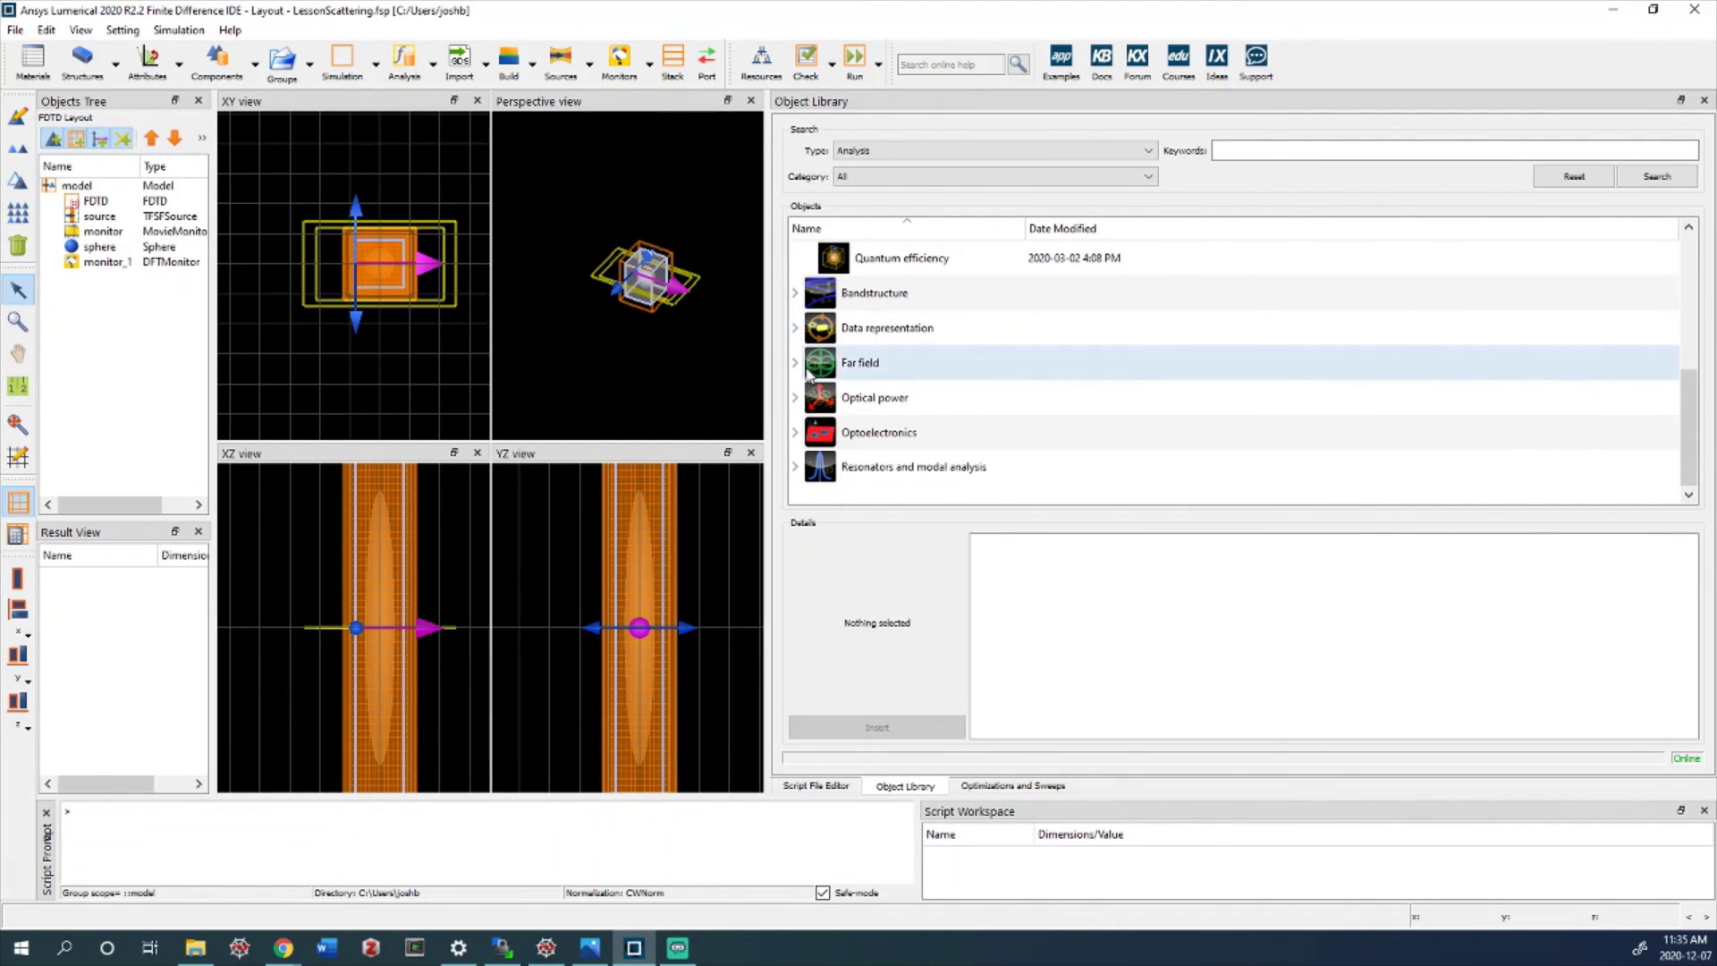
pyautogui.click(796, 397)
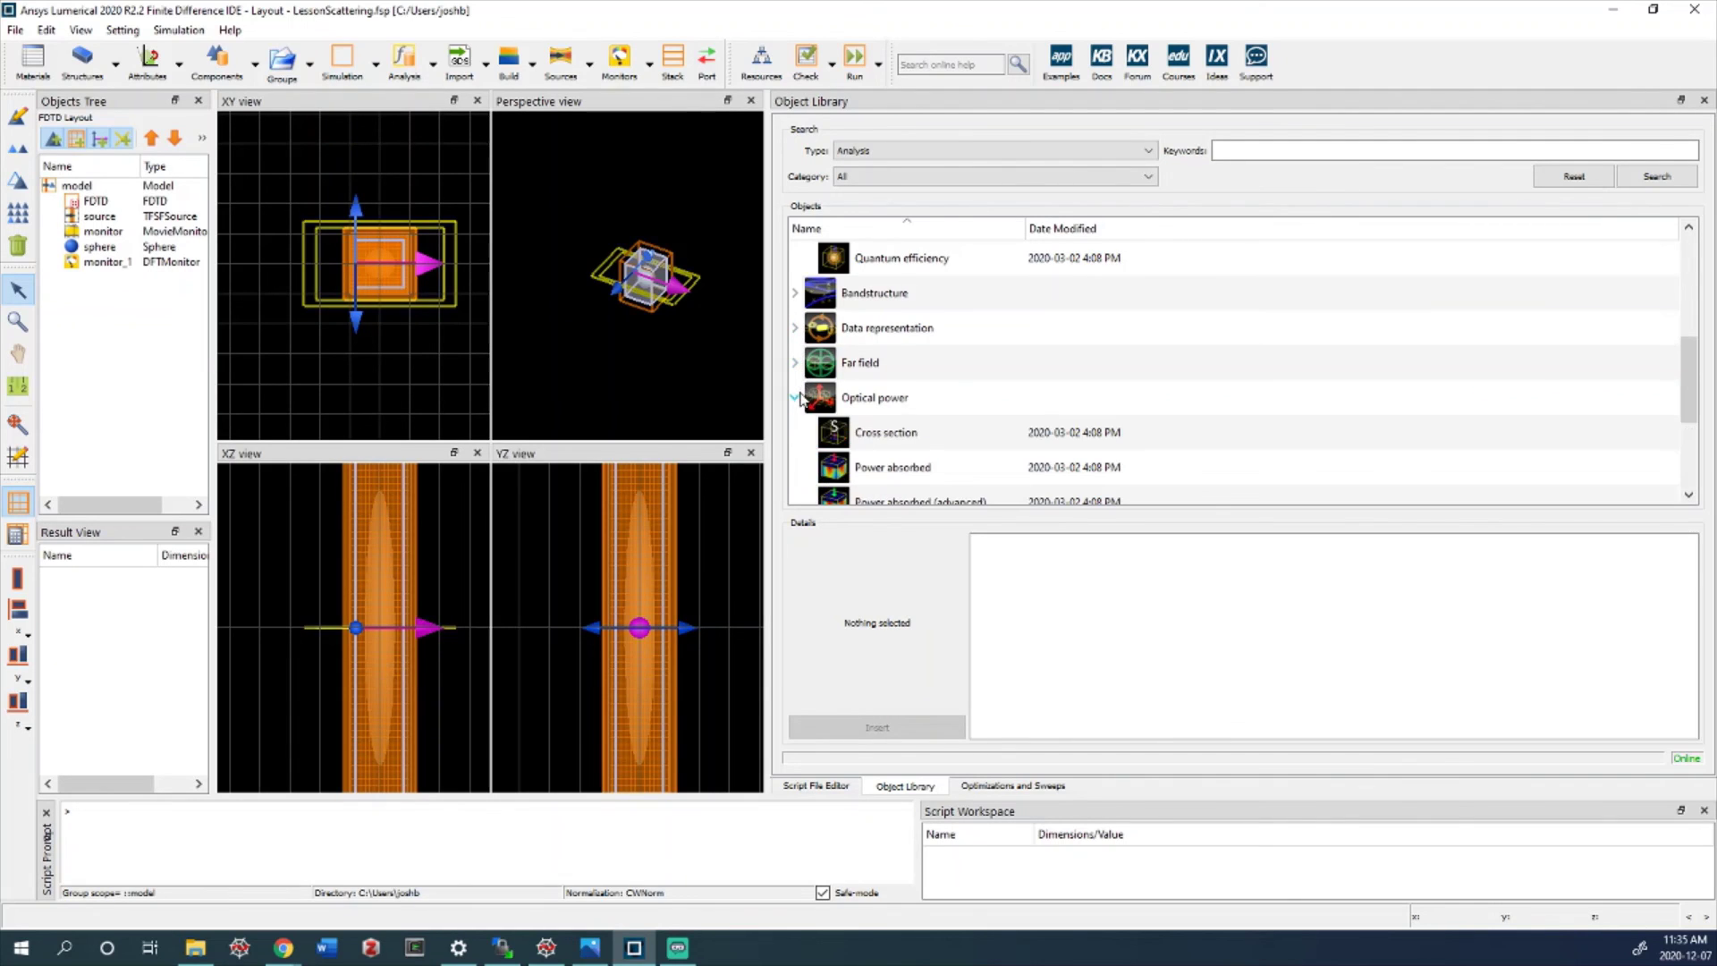
pyautogui.scroll(-2, 984, 394)
pyautogui.scroll(1, 894, 365)
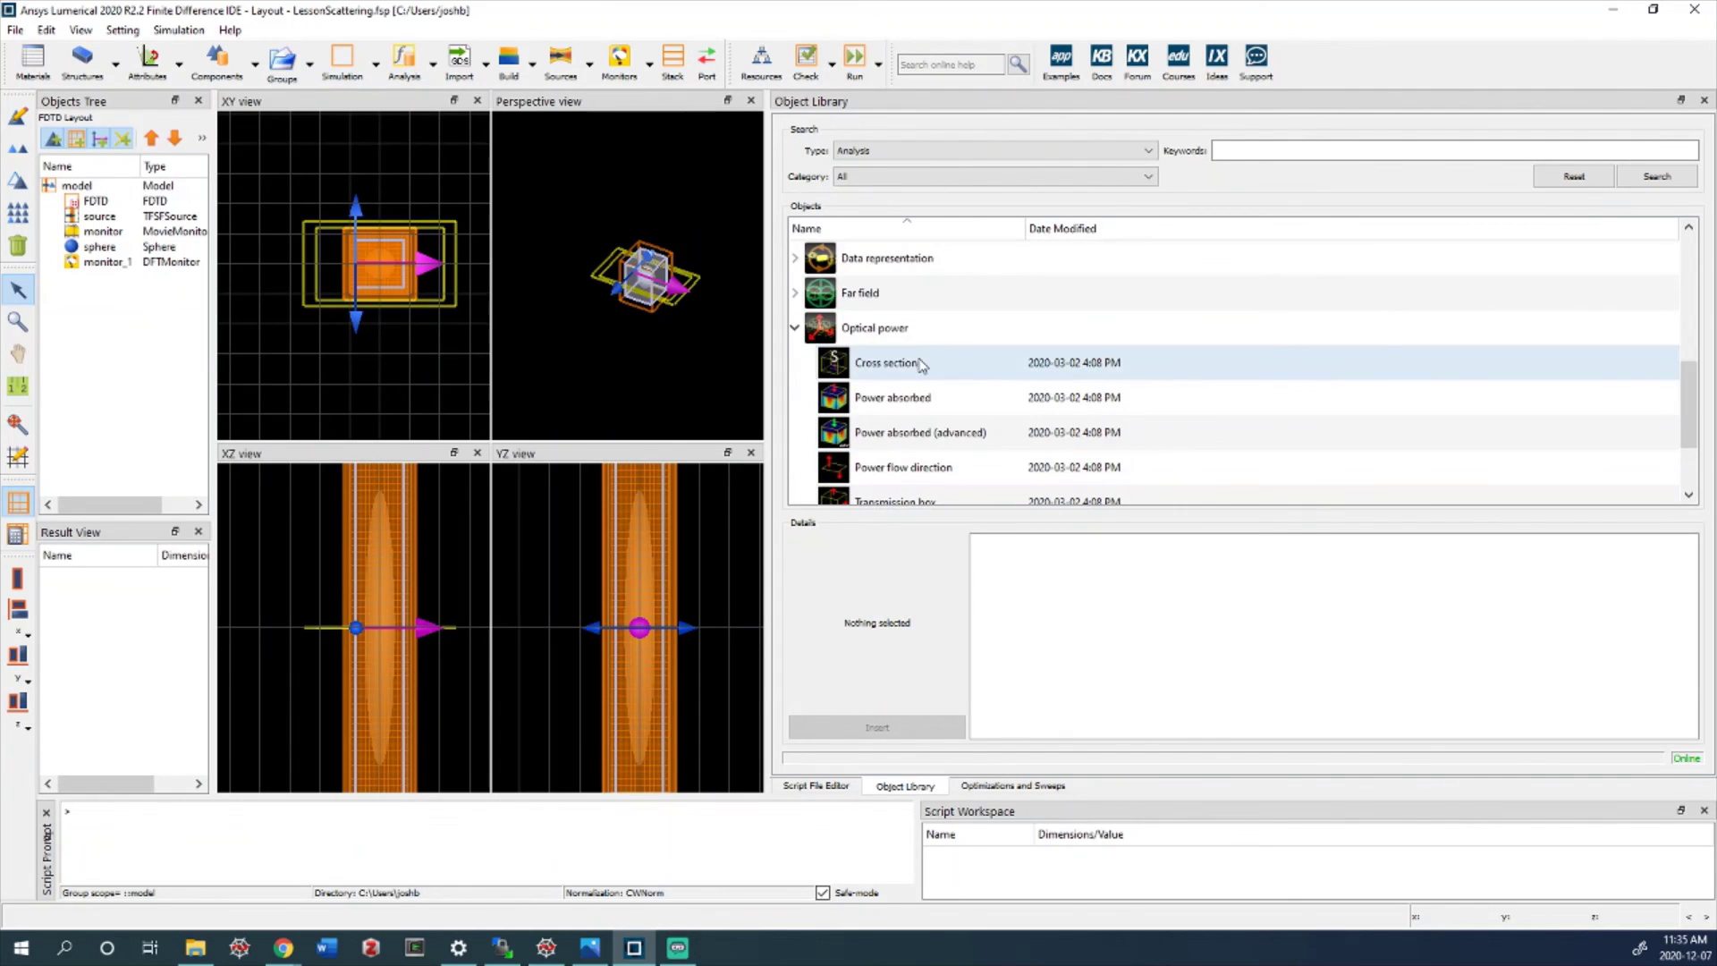
pyautogui.click(924, 365)
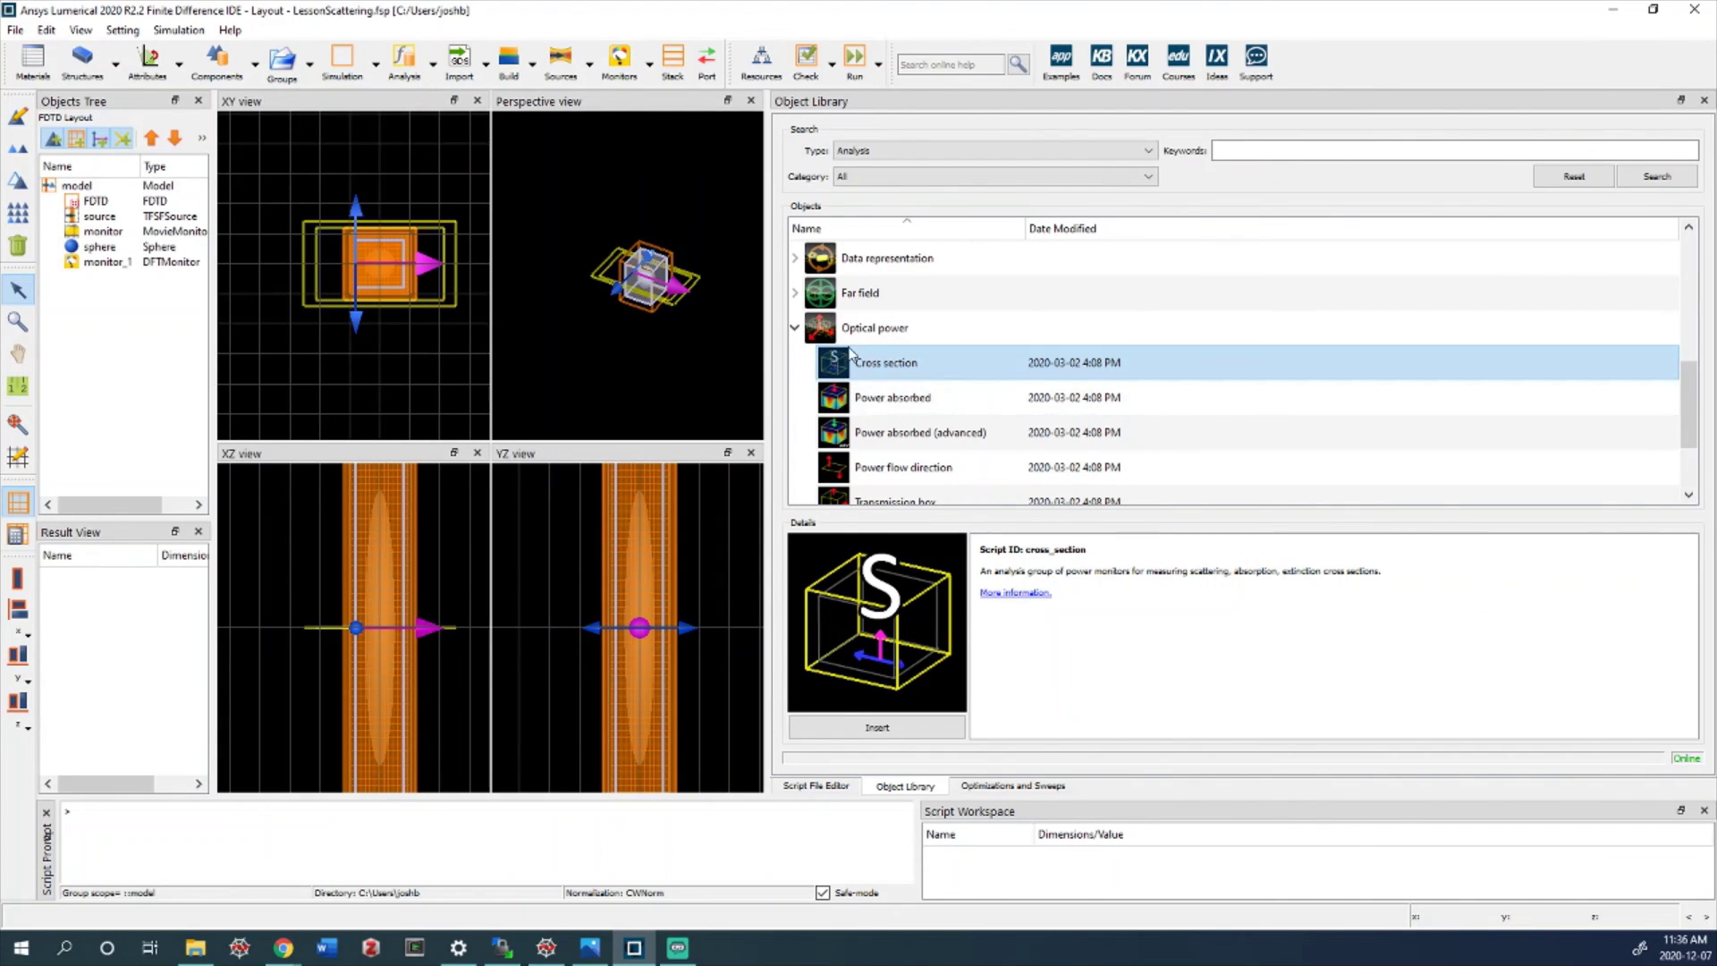
# Collapse the Optical power and Advanced analysis categories and narrow the object library to enlarge the layout views
pyautogui.click(794, 327)
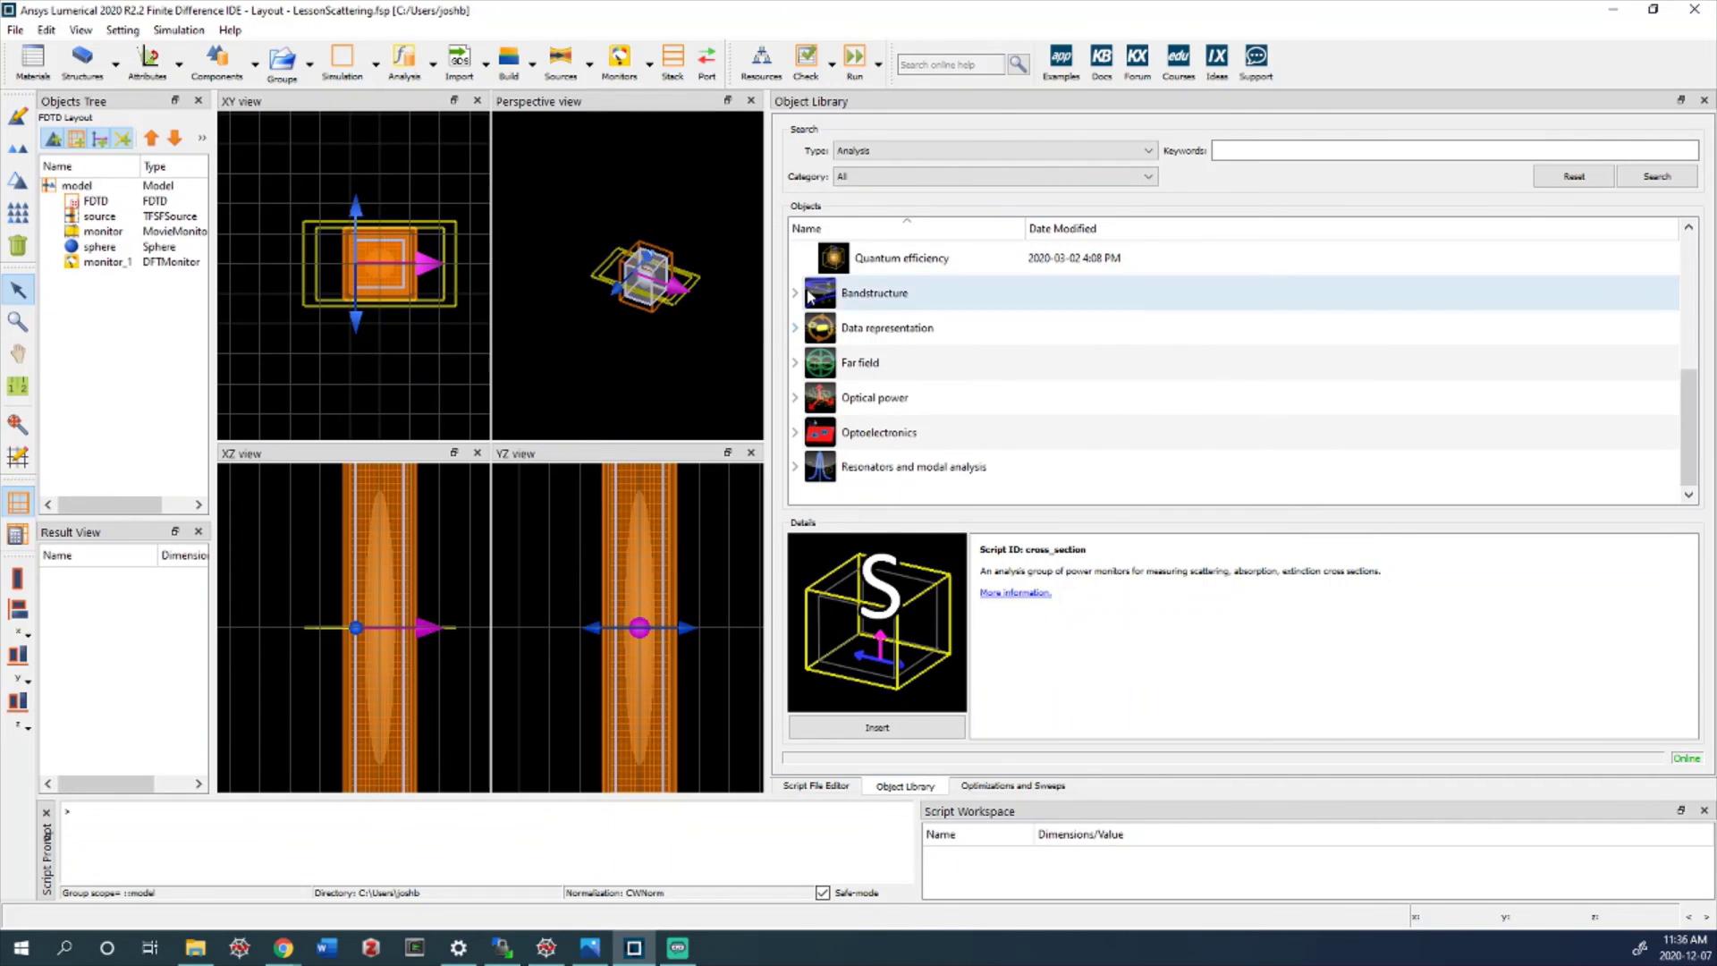
pyautogui.scroll(5, 796, 295)
pyautogui.click(794, 259)
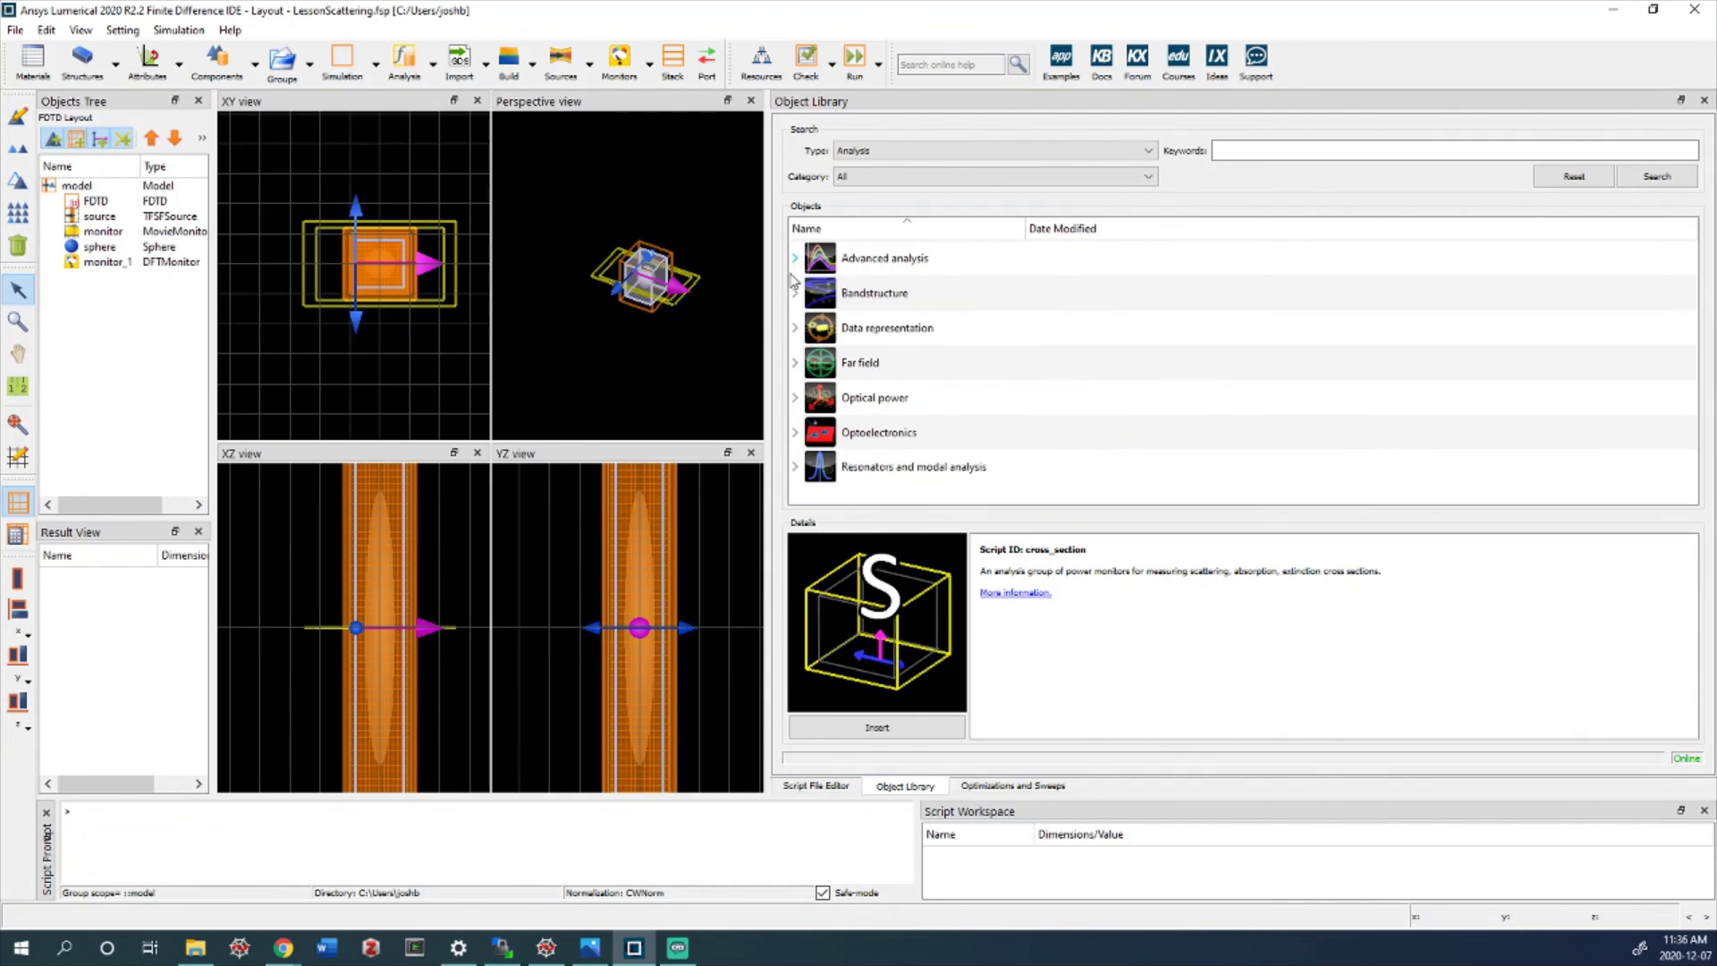
pyautogui.moveTo(767, 277); pyautogui.dragTo(1580, 278)
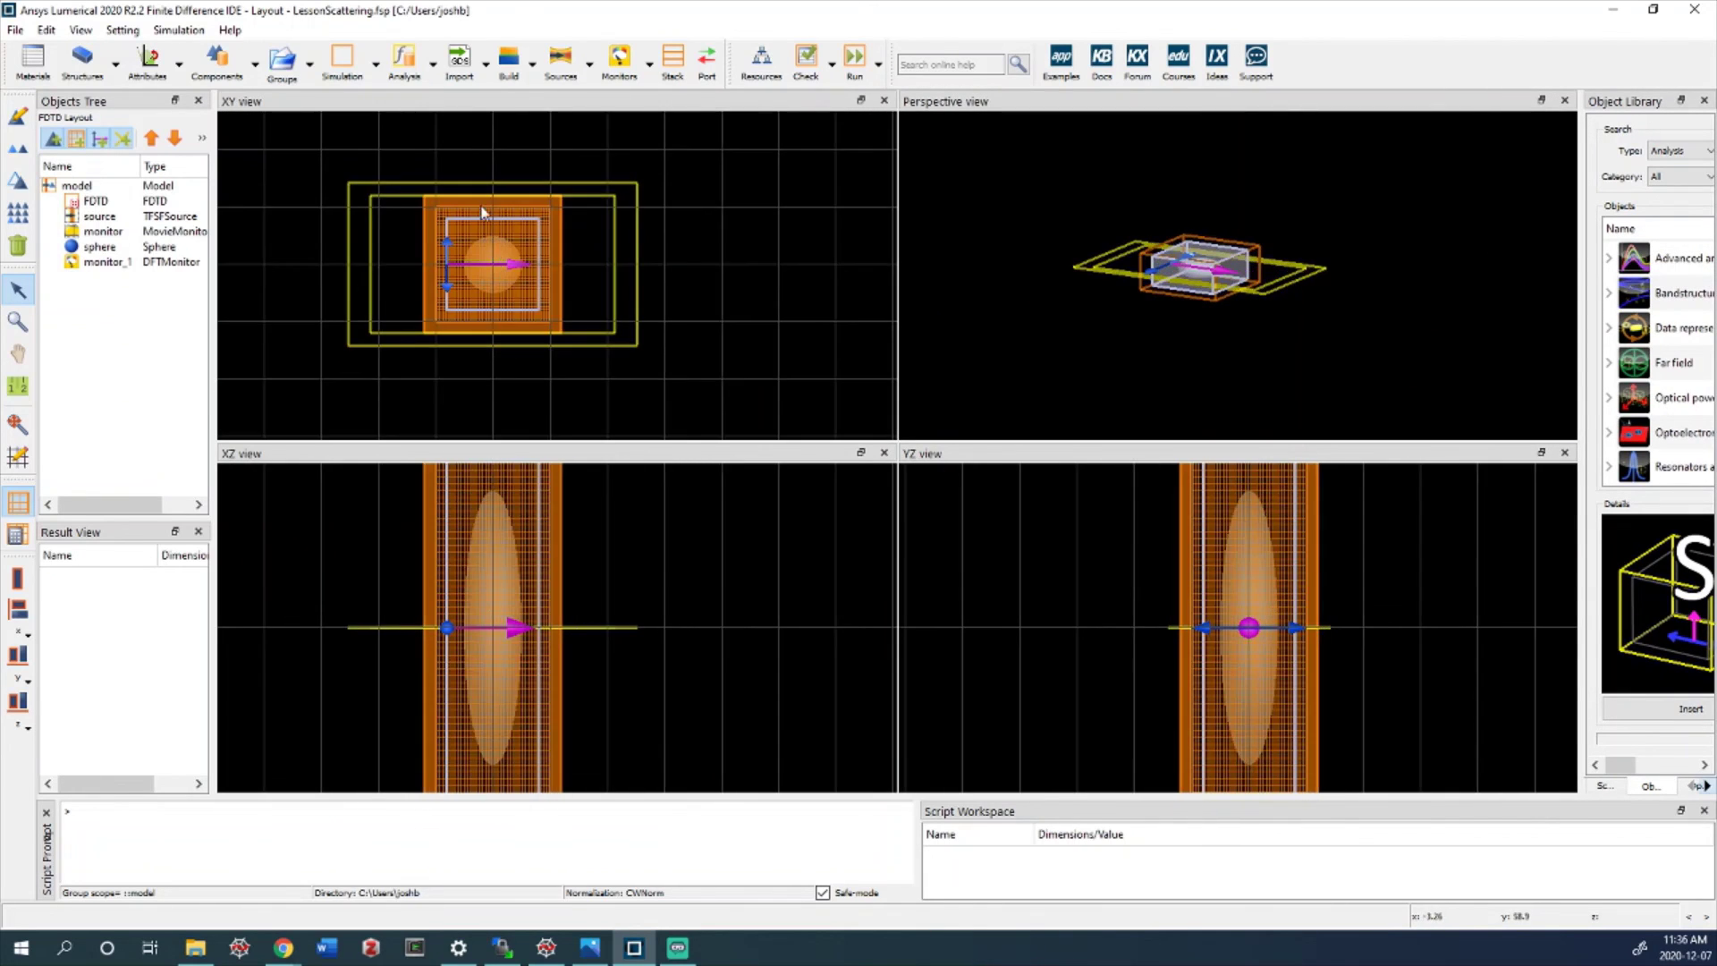
pyautogui.scroll(3, 367, 397)
pyautogui.scroll(-3, 378, 384)
pyautogui.scroll(-1, 360, 393)
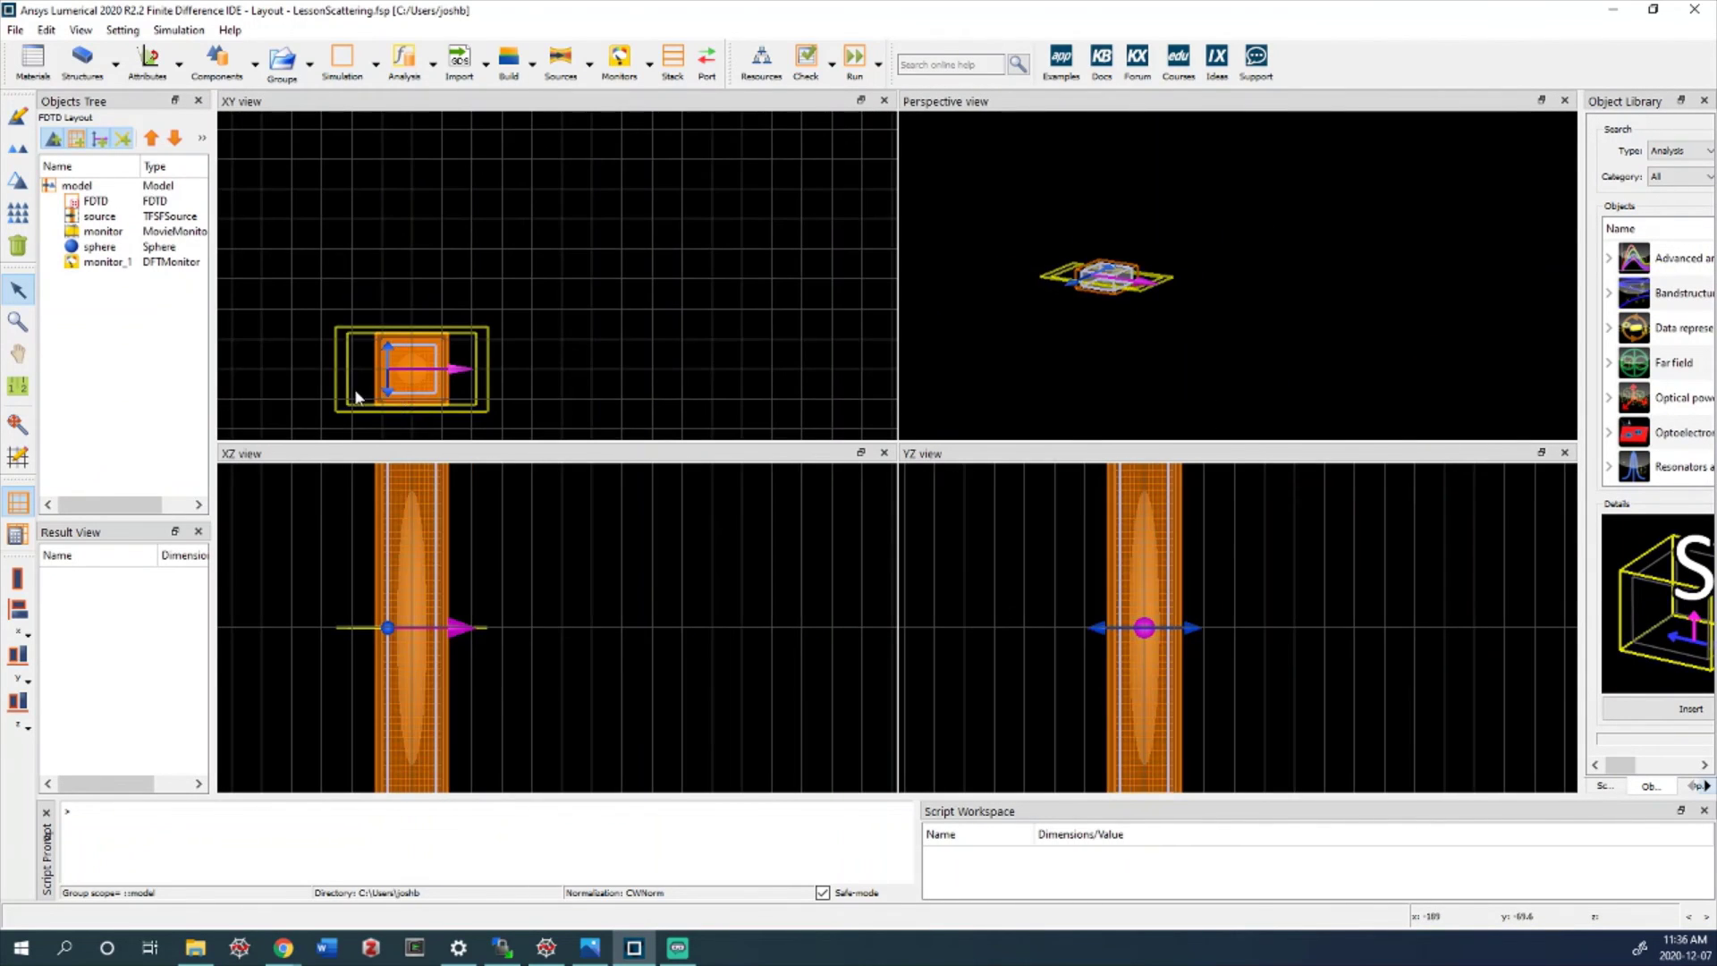